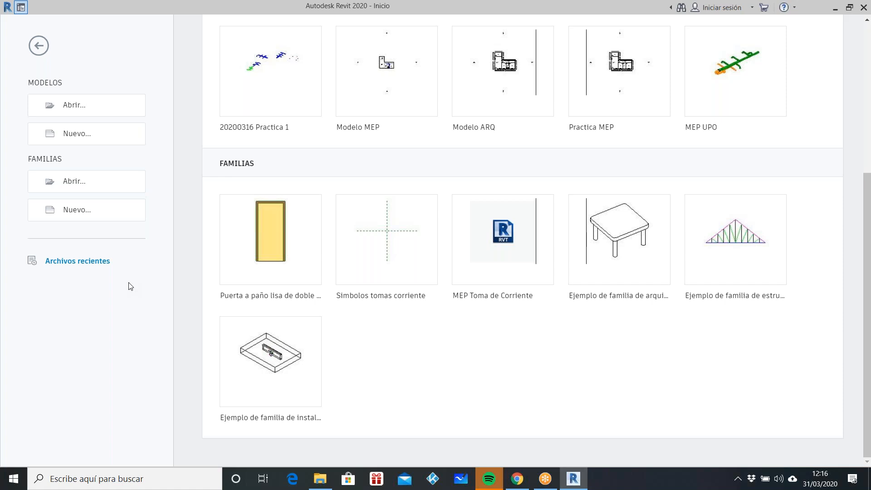
# Create a new family from the Modelo genérico métrico.rft template
pyautogui.click(76, 214)
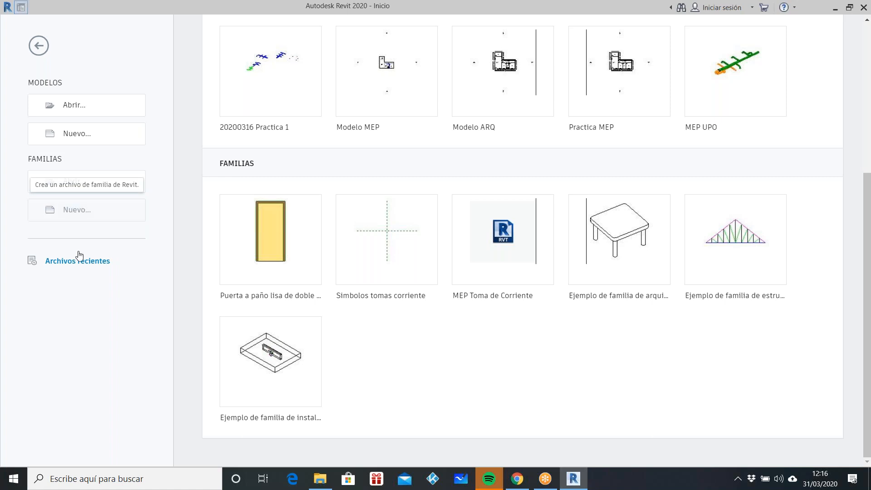
pyautogui.click(272, 240)
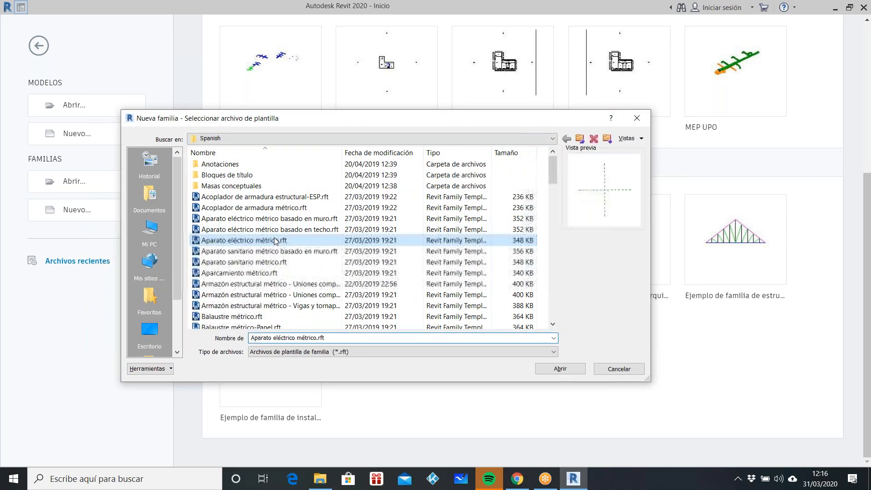
pyautogui.scroll(-2, 313, 239)
pyautogui.scroll(2, 312, 236)
pyautogui.scroll(-14, 311, 236)
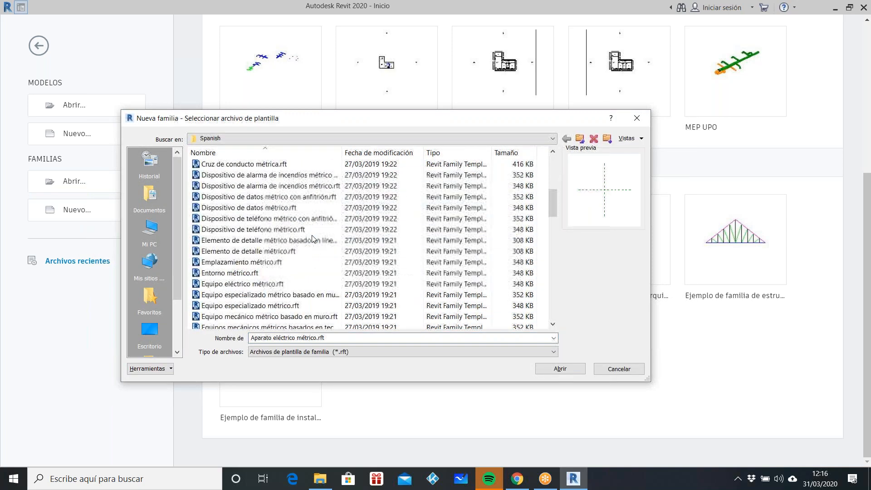
pyautogui.scroll(-1, 312, 238)
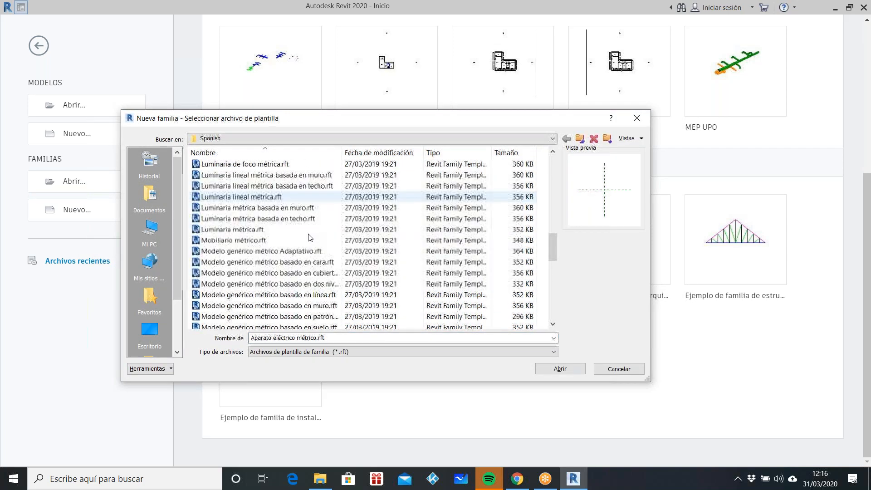
pyautogui.click(292, 241)
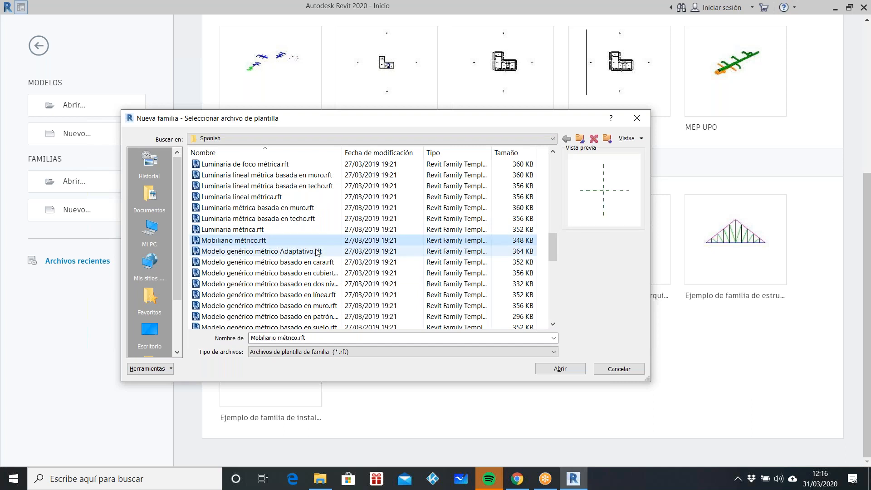
pyautogui.scroll(-2, 334, 263)
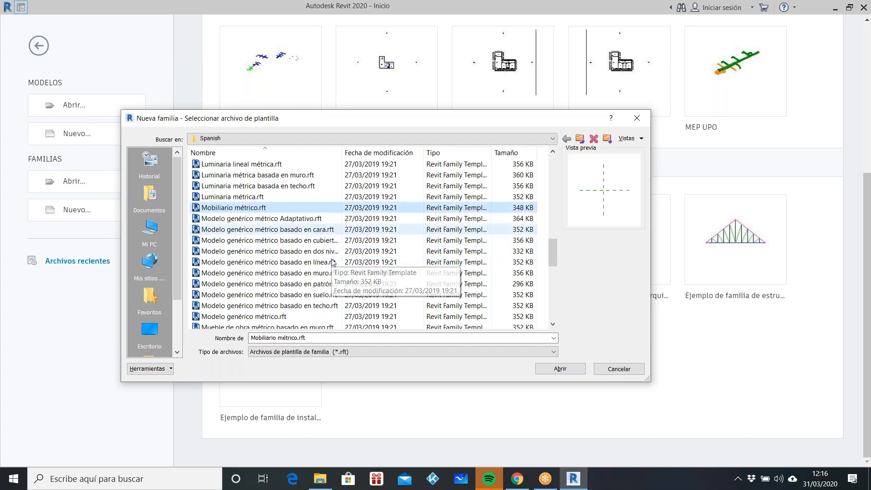
pyautogui.click(324, 282)
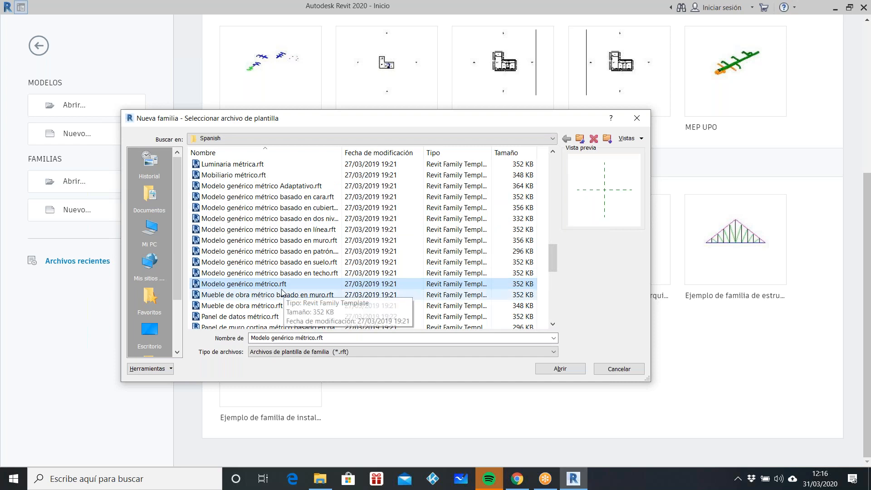
pyautogui.click(576, 369)
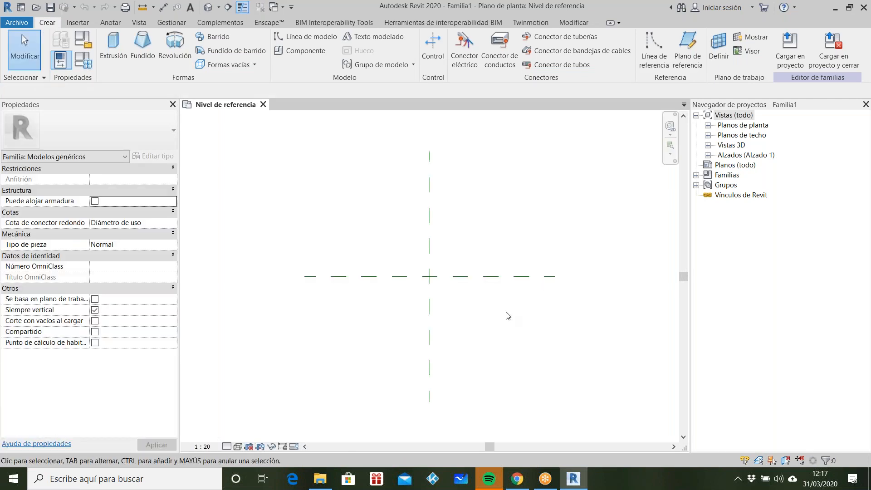
# Save the family as 00-CUBO in the 02-MESA LACK folder
pyautogui.click(22, 25)
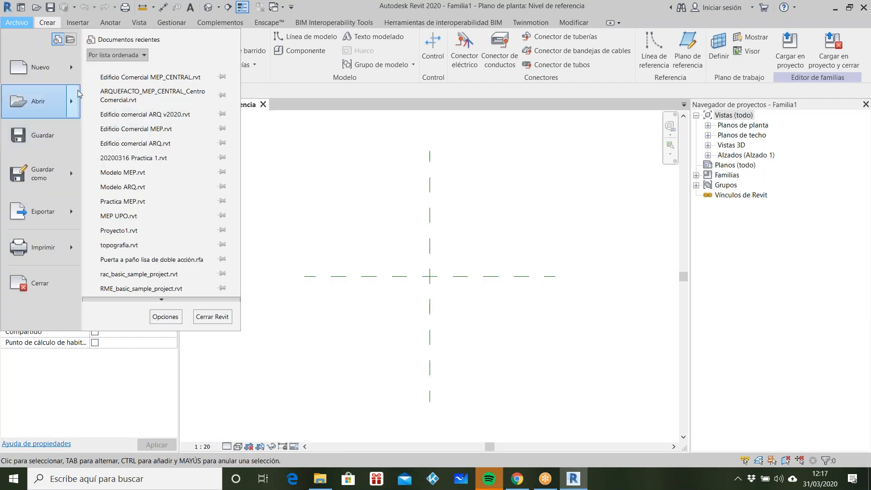
pyautogui.moveTo(76, 136)
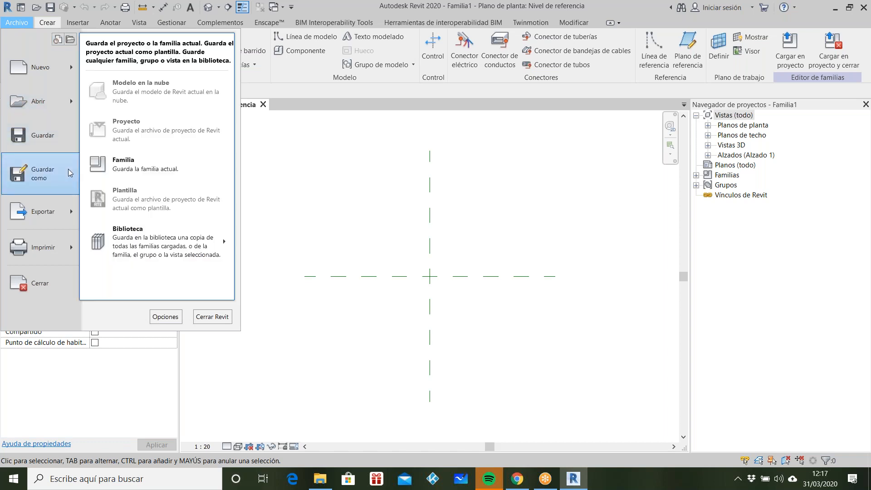
pyautogui.click(149, 160)
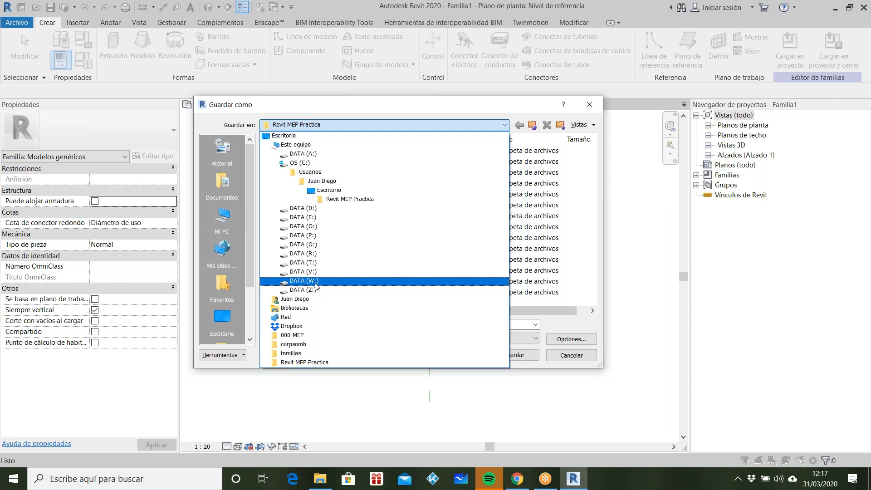
pyautogui.click(315, 281)
pyautogui.doubleClick(313, 161)
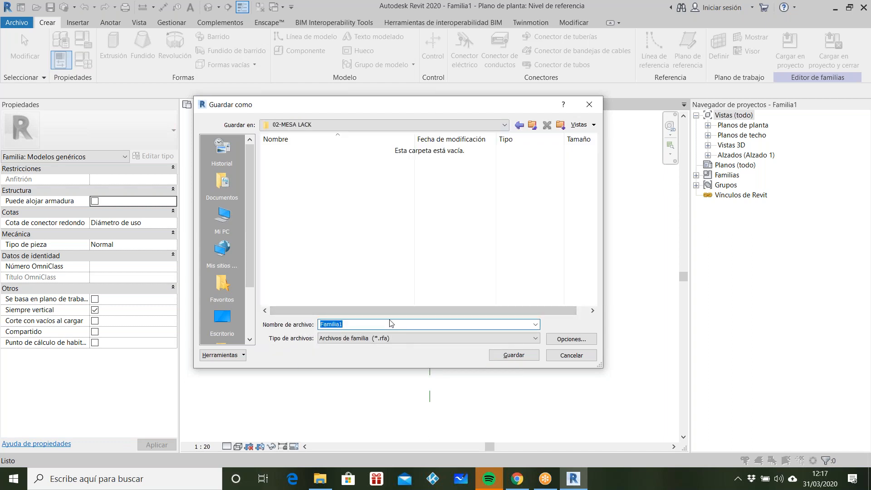
pyautogui.write('00-CUBO')
pyautogui.press('Return')
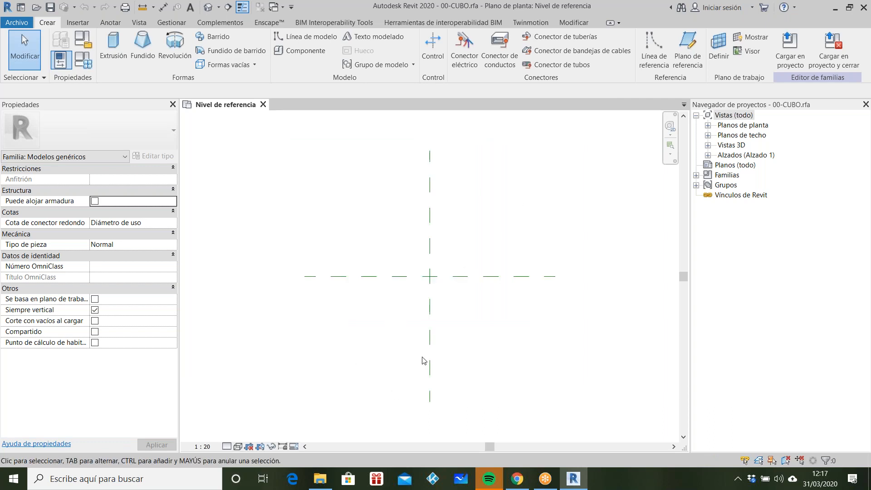
# Examine the properties of the two central reference planes and the floor plan view listed in the project browser
pyautogui.click(464, 277)
pyautogui.click(530, 246)
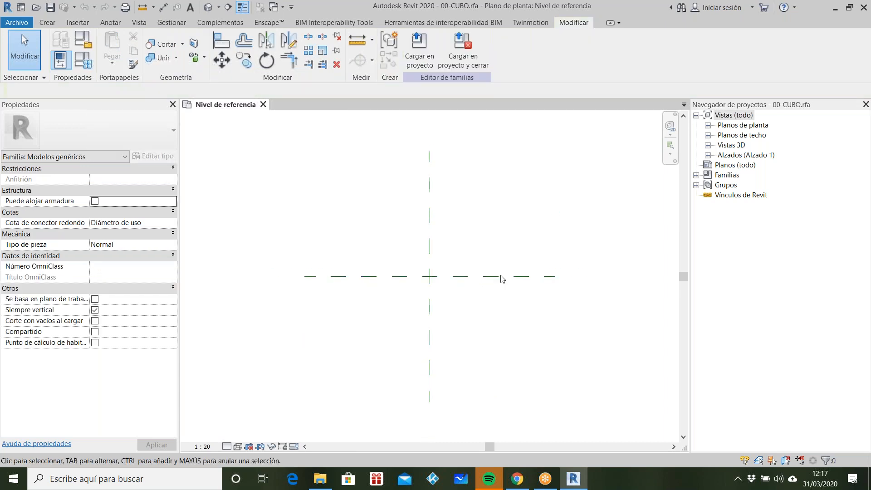
pyautogui.click(490, 276)
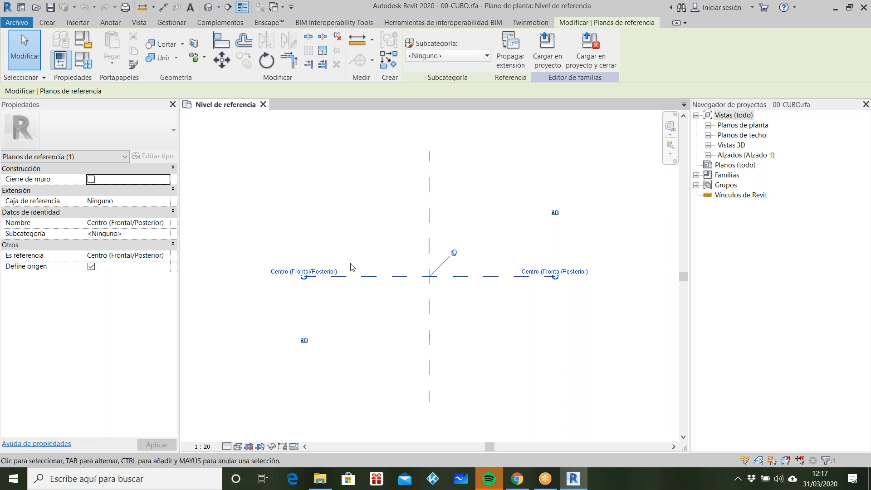
pyautogui.press('Escape')
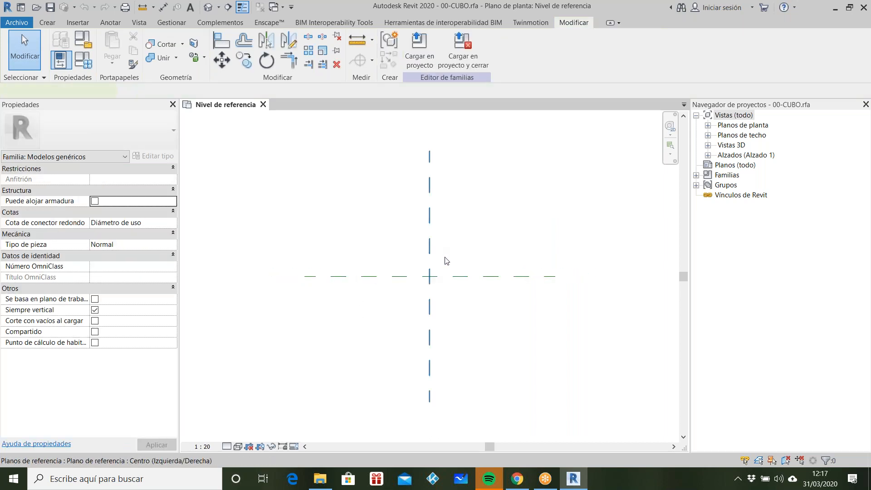
pyautogui.click(445, 261)
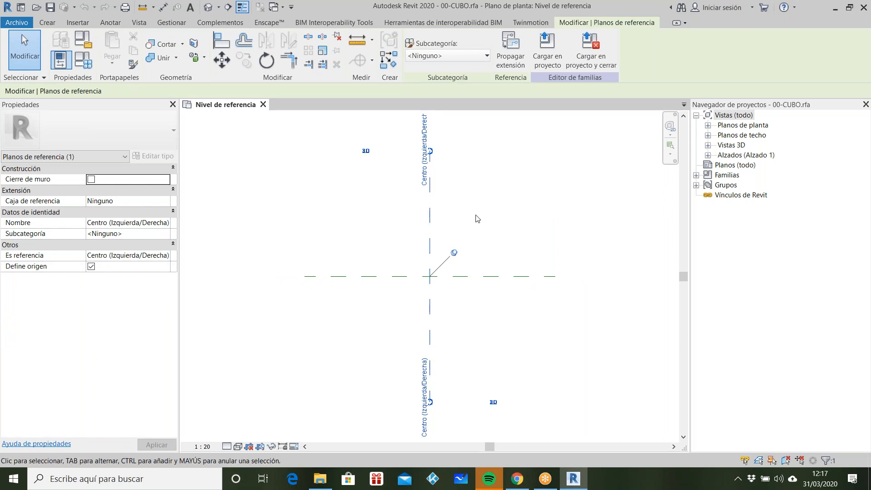
pyautogui.press('Escape')
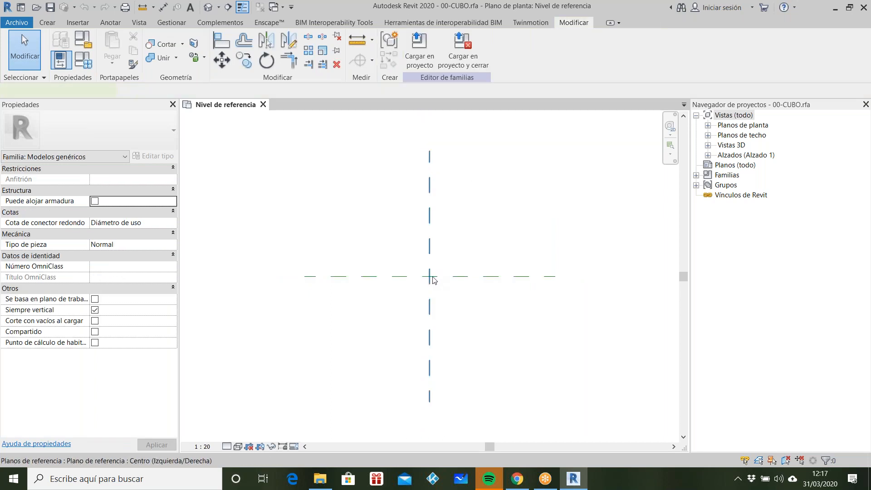
pyautogui.click(439, 276)
pyautogui.click(445, 282)
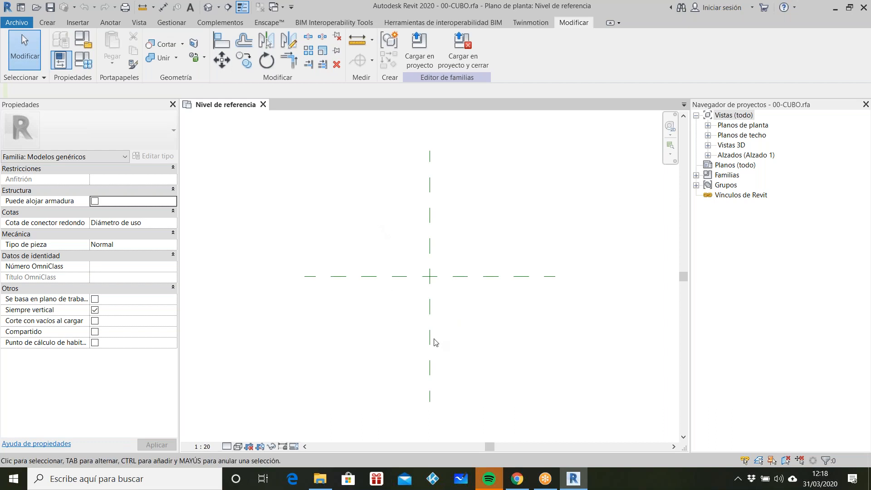
pyautogui.click(708, 126)
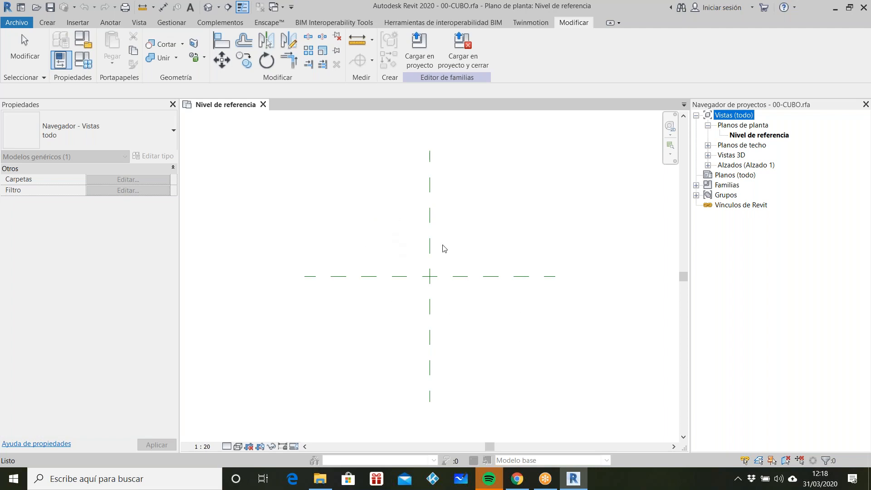
pyautogui.click(381, 255)
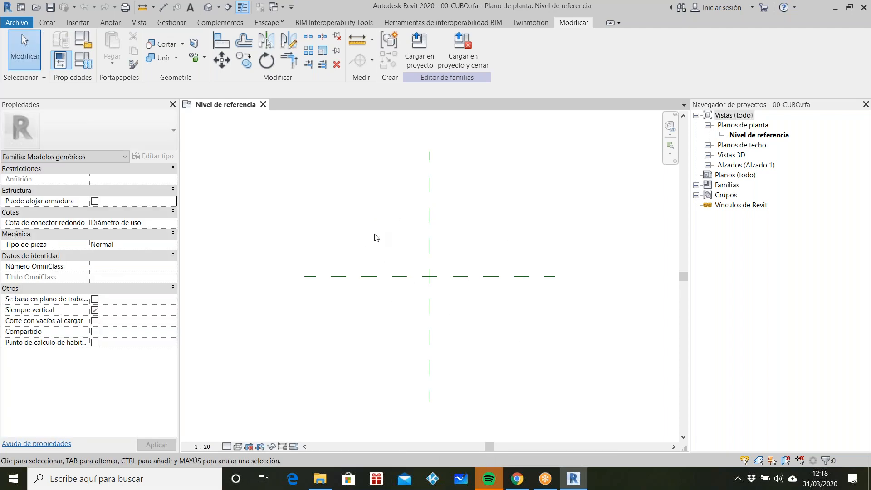
# Draw two horizontal reference planes, one about 1001 mm above and one about 1500 mm below the central horizontal plane
pyautogui.click(48, 23)
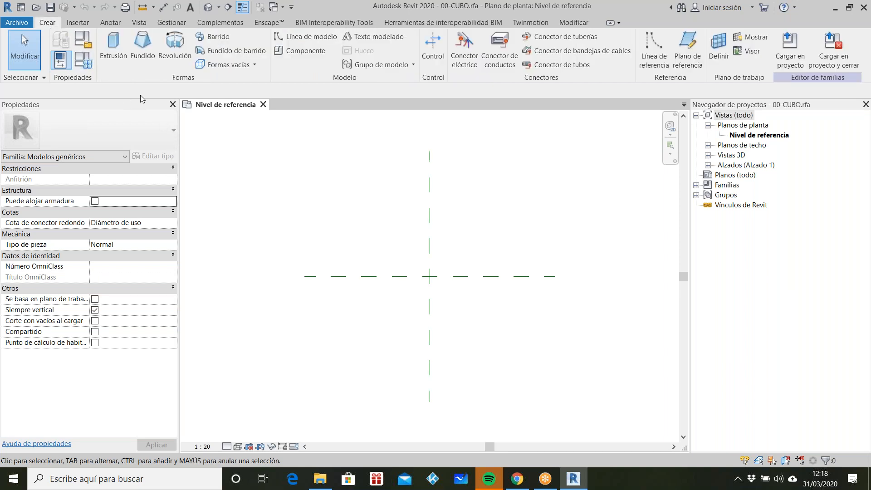
pyautogui.click(689, 45)
pyautogui.click(317, 213)
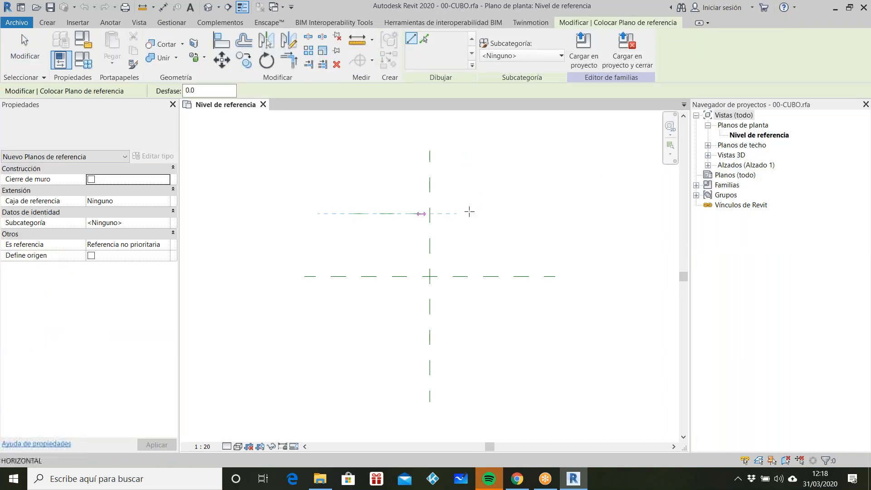
pyautogui.click(509, 213)
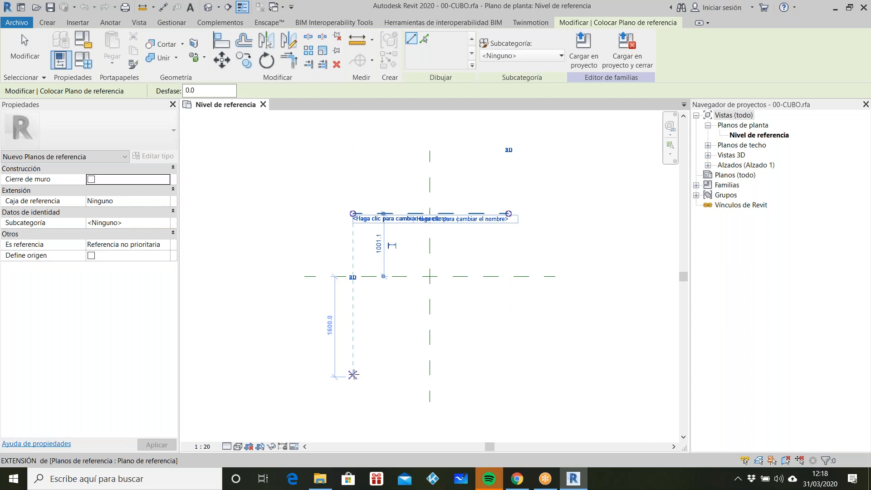
pyautogui.click(353, 370)
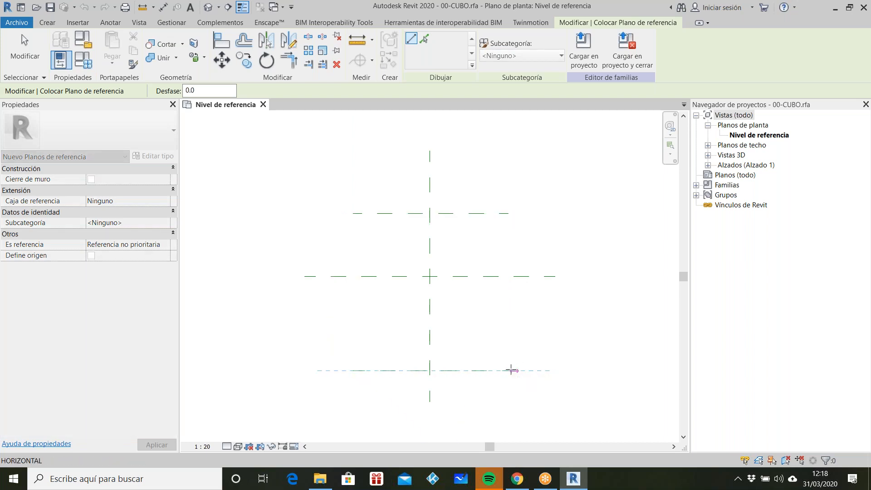
pyautogui.click(509, 370)
# Draw two vertical reference planes, about 970 mm to the right and 1000 mm to the left of the central vertical plane
pyautogui.click(490, 197)
pyautogui.click(490, 389)
pyautogui.click(366, 197)
pyautogui.click(367, 389)
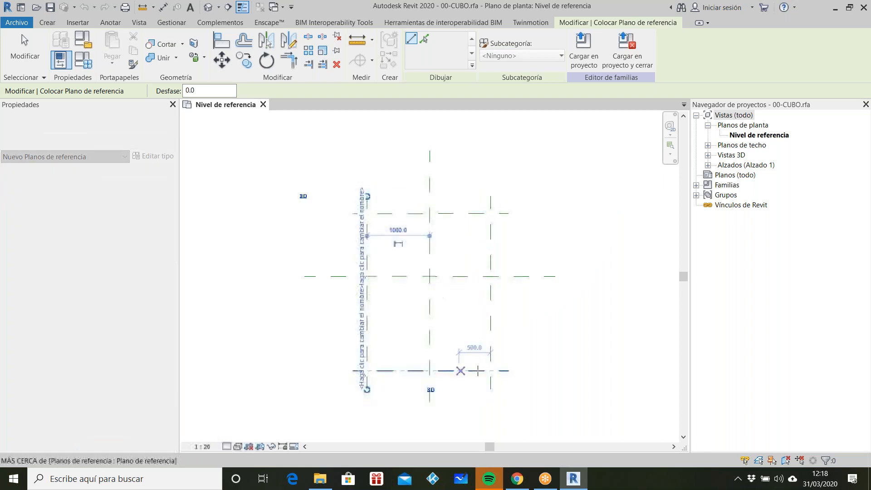
pyautogui.press('Escape')
pyautogui.press('Escape')
pyautogui.scroll(1, 472, 275)
pyautogui.scroll(-1, 439, 236)
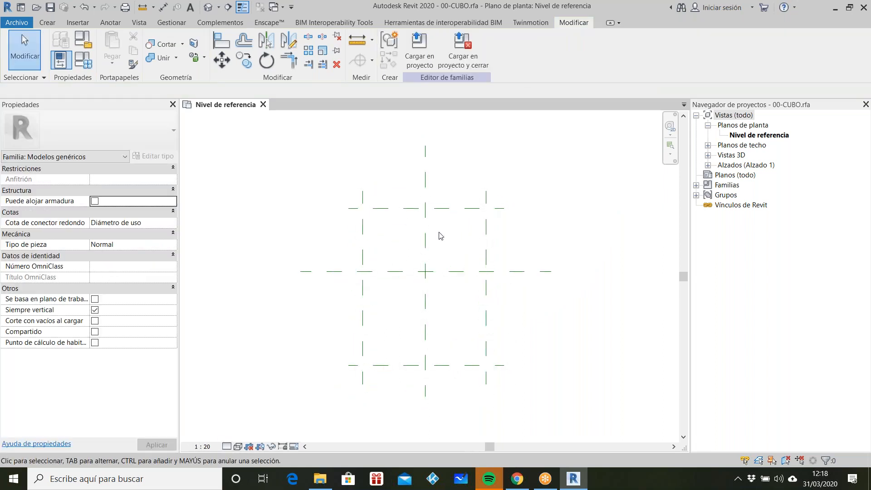
# Place an aligned dimension string across the three vertical reference planes and constrain its segments as equal (EQ)
pyautogui.press('d')
pyautogui.press('i')
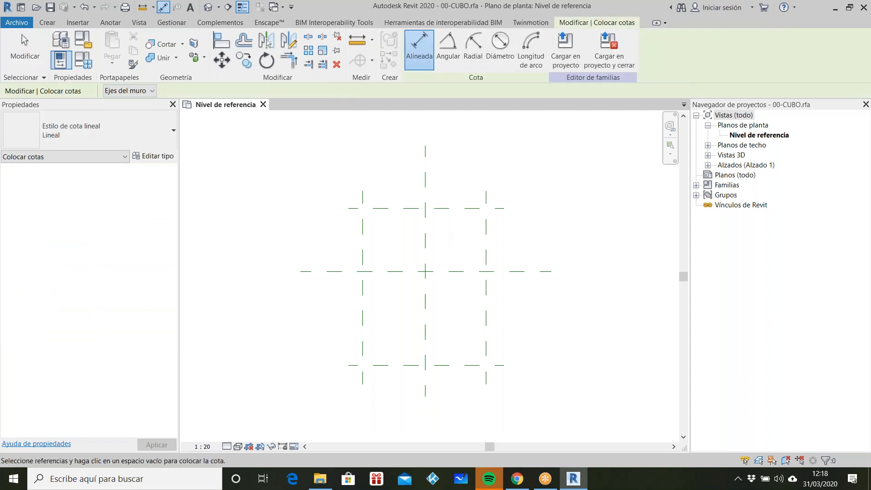
pyautogui.click(363, 198)
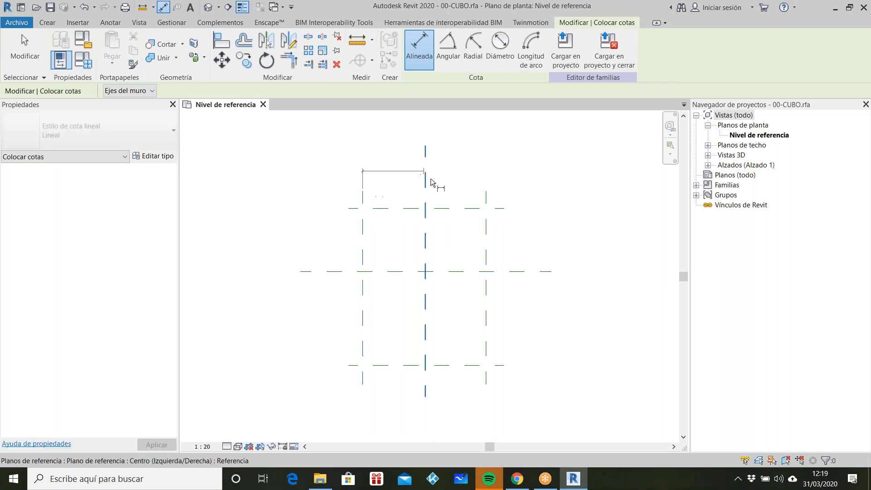
pyautogui.click(426, 186)
pyautogui.click(486, 198)
pyautogui.click(535, 184)
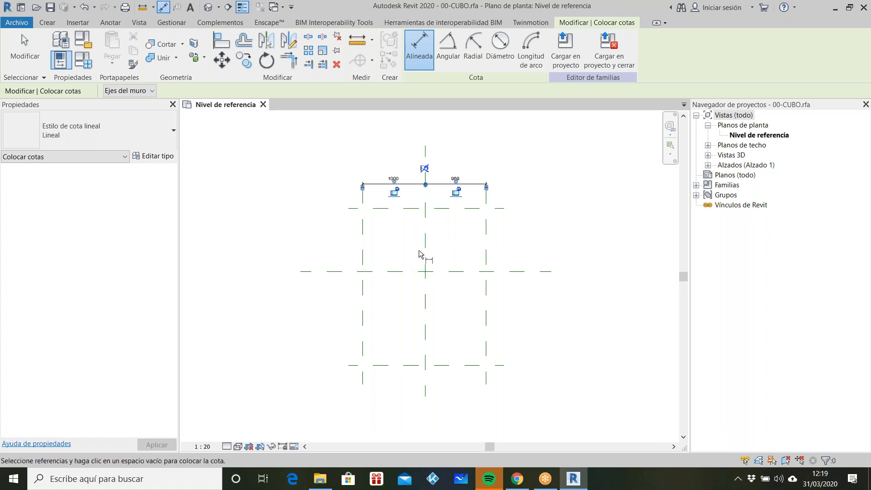
pyautogui.click(425, 170)
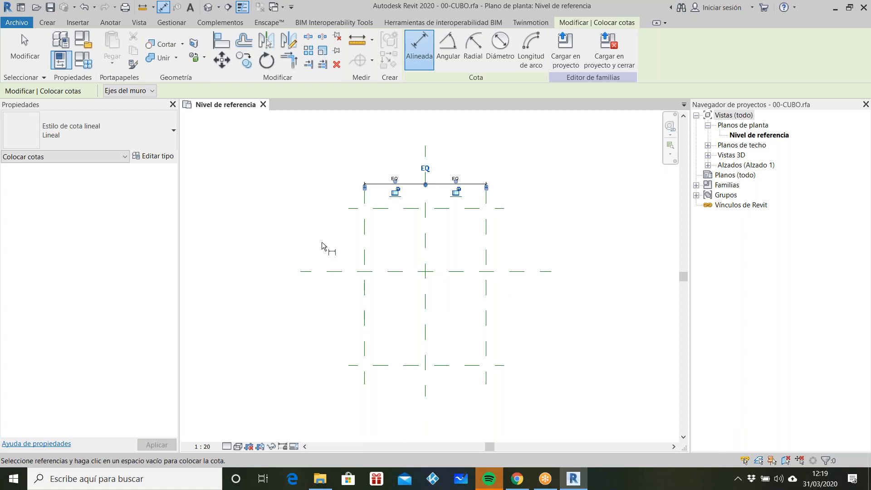
# Place an aligned dimension string across the three horizontal reference planes and constrain its segments as equal (EQ)
pyautogui.click(352, 212)
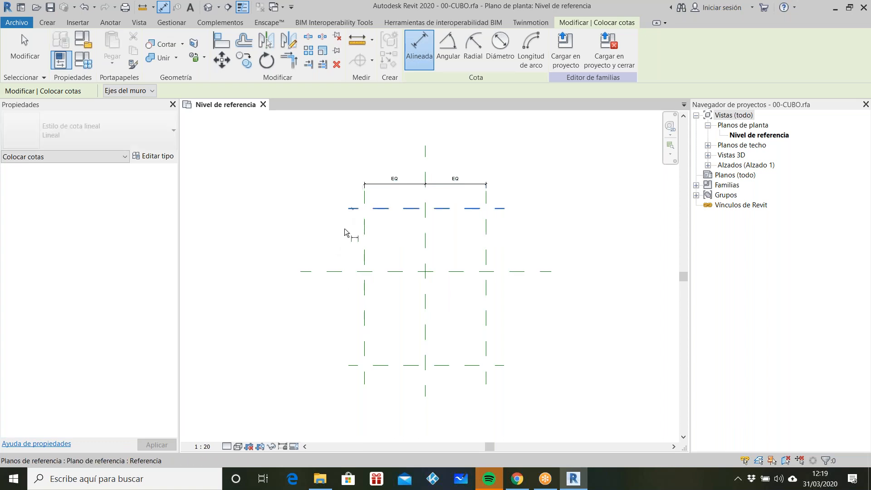
pyautogui.click(345, 272)
pyautogui.click(349, 365)
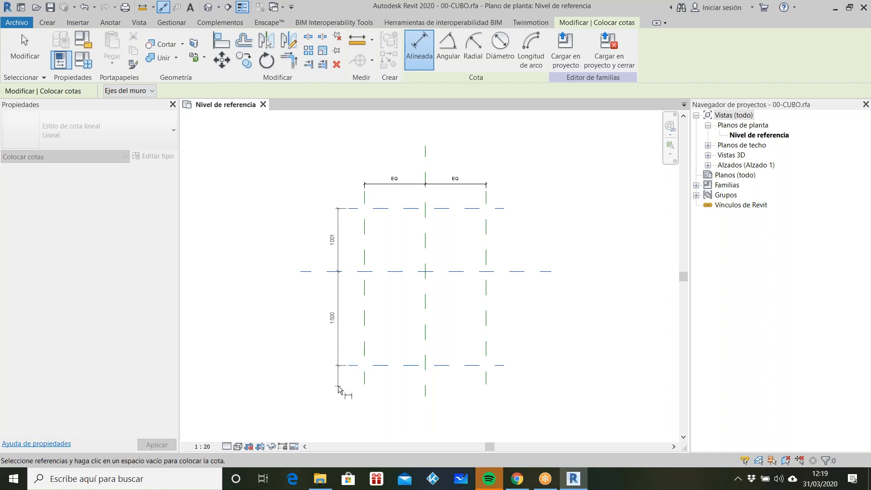
pyautogui.click(339, 389)
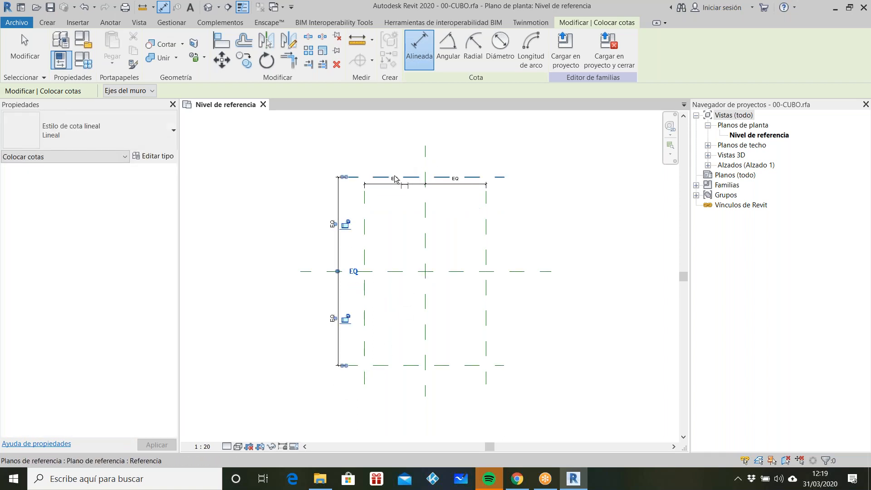
pyautogui.press('Escape')
pyautogui.press('Escape')
# Move the horizontal EQ dimension string up so it sits above the upper horizontal reference plane
pyautogui.click(406, 184)
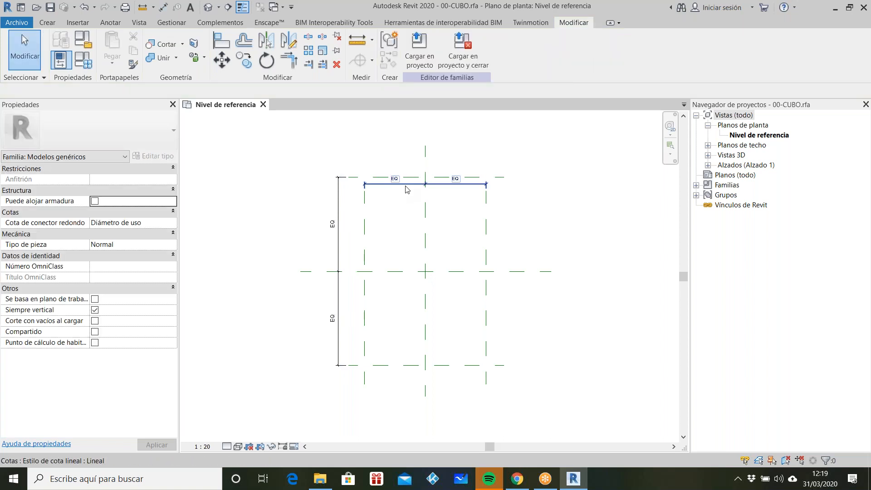
pyautogui.moveTo(412, 184); pyautogui.dragTo(413, 156)
pyautogui.click(545, 154)
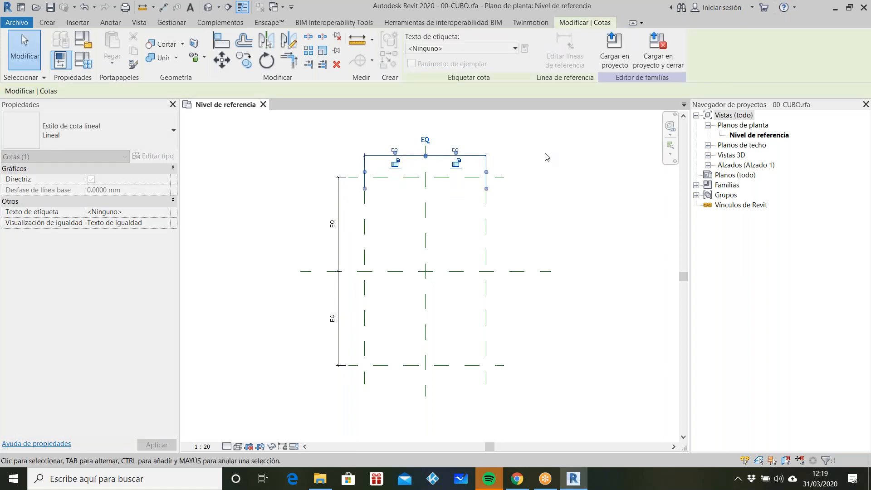
# Extend the upper ends of the two outer vertical reference planes up toward the EQ dimension string
pyautogui.click(487, 182)
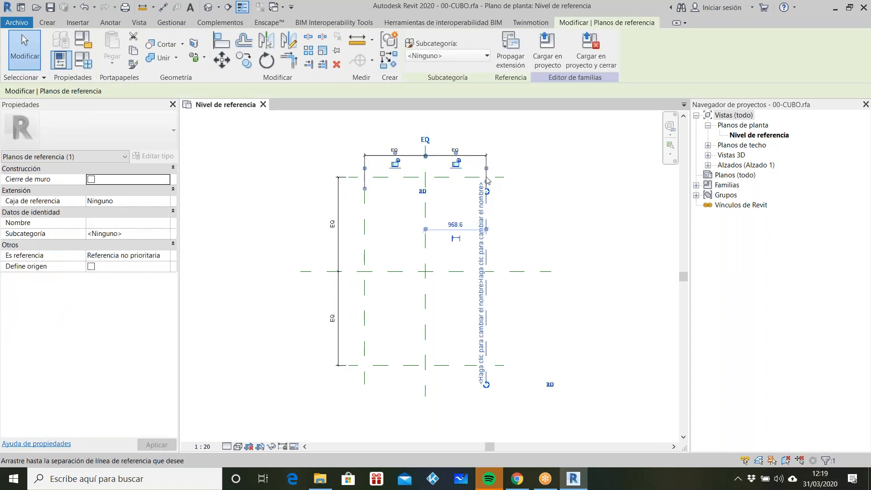
pyautogui.moveTo(486, 191); pyautogui.dragTo(486, 167)
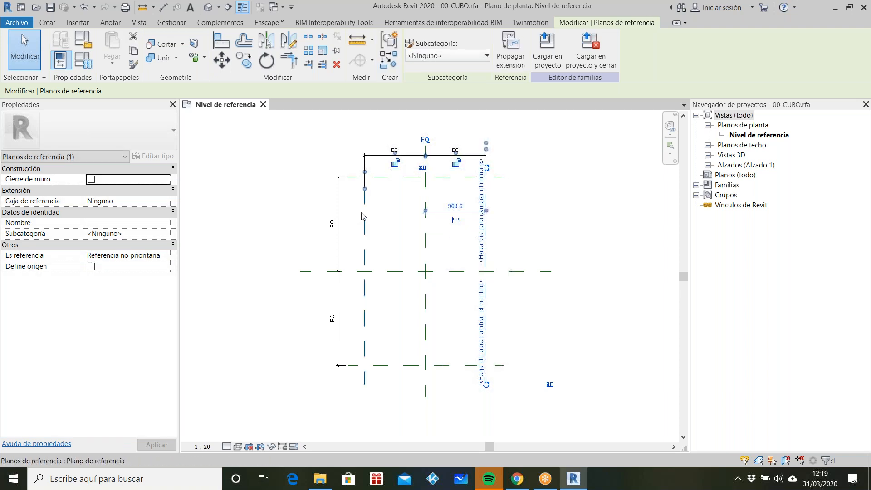
pyautogui.click(365, 208)
pyautogui.scroll(3, 367, 192)
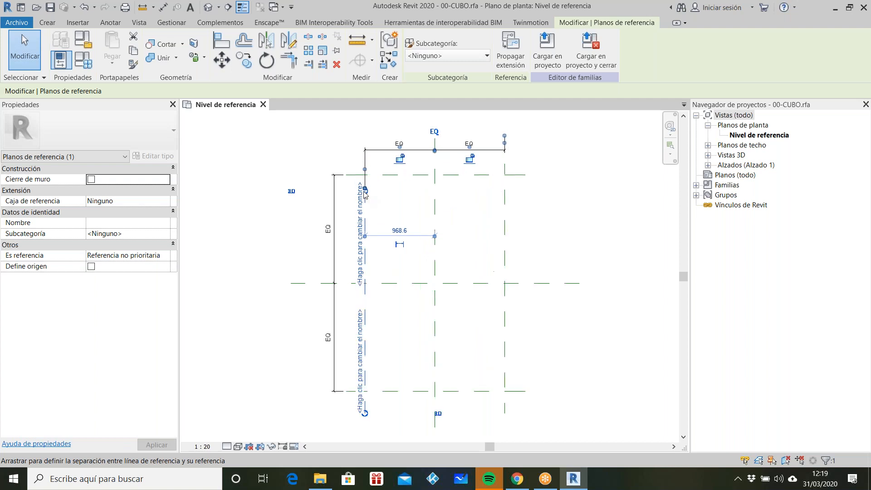
pyautogui.moveTo(366, 186); pyautogui.dragTo(351, 139)
pyautogui.scroll(-3, 334, 141)
pyautogui.click(372, 271)
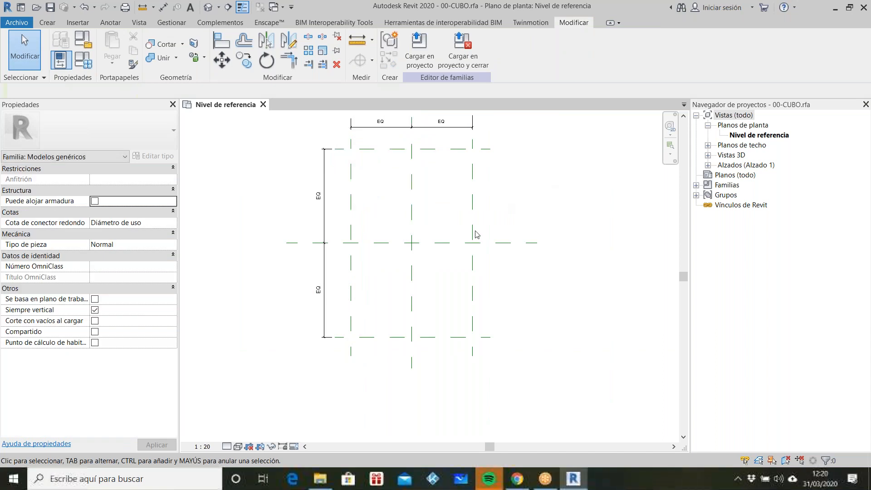
# Place overall aligned dimensions between the two outer vertical planes and between the two outer horizontal planes, outside the EQ strings
pyautogui.scroll(-1, 371, 271)
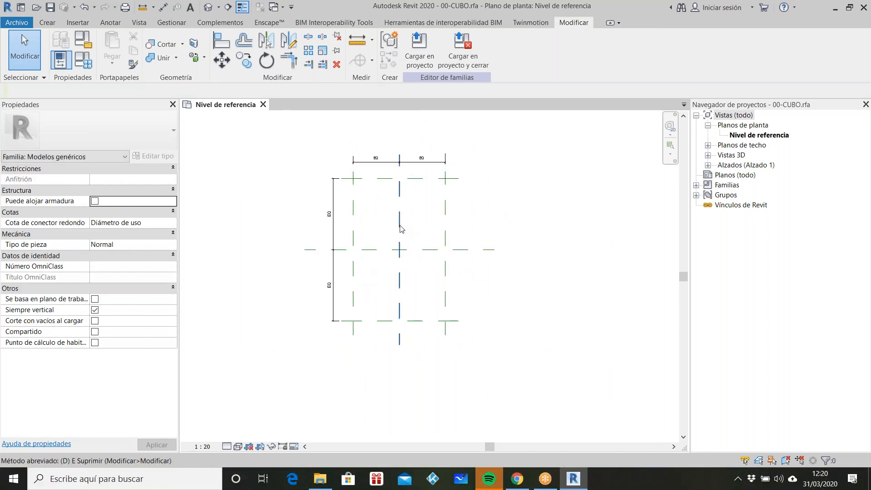
pyautogui.press('d')
pyautogui.press('i')
pyautogui.click(372, 202)
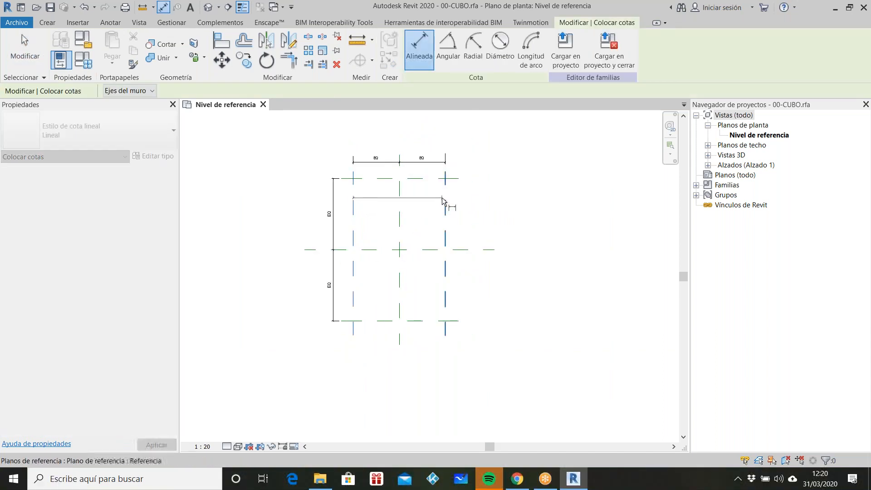
pyautogui.click(489, 147)
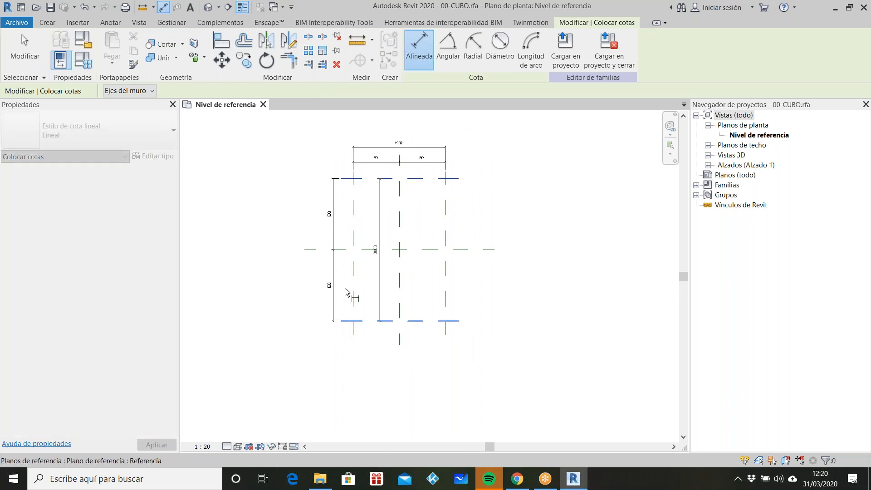
pyautogui.click(320, 286)
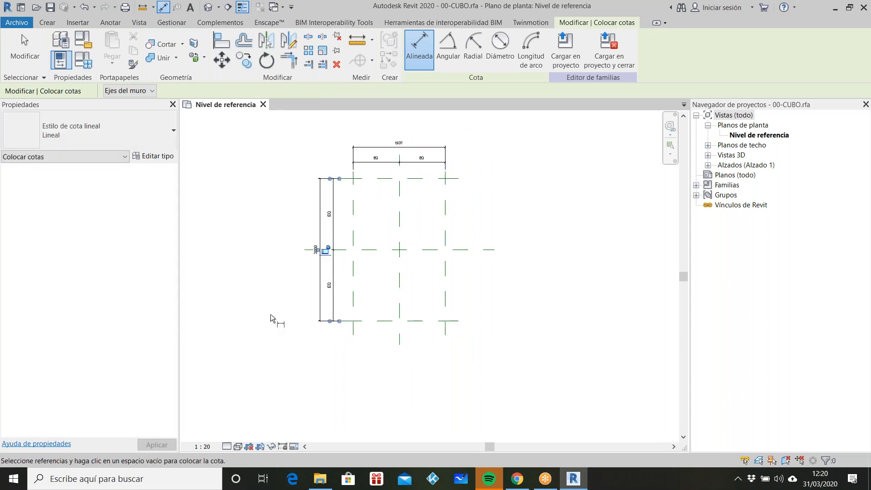
pyautogui.press('Escape')
pyautogui.press('Escape')
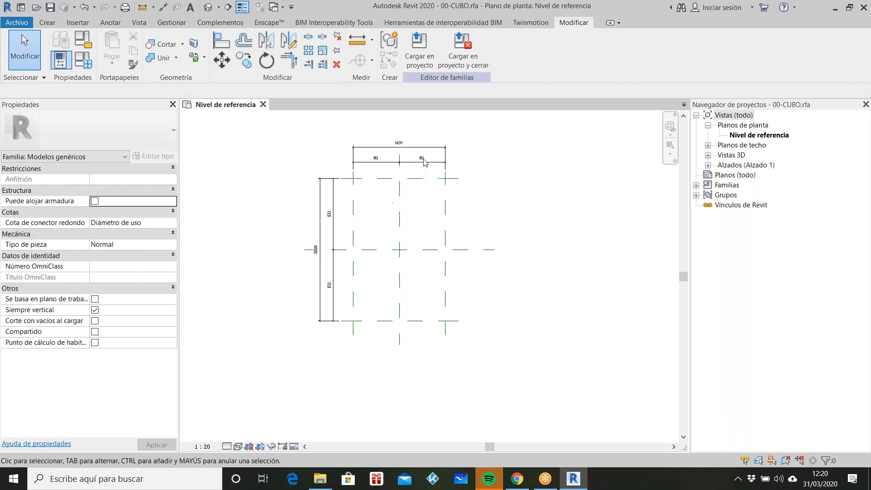
# Label the overall horizontal dimension with a new family type parameter named Dim_X, grouped under Cotas
pyautogui.scroll(2, 427, 256)
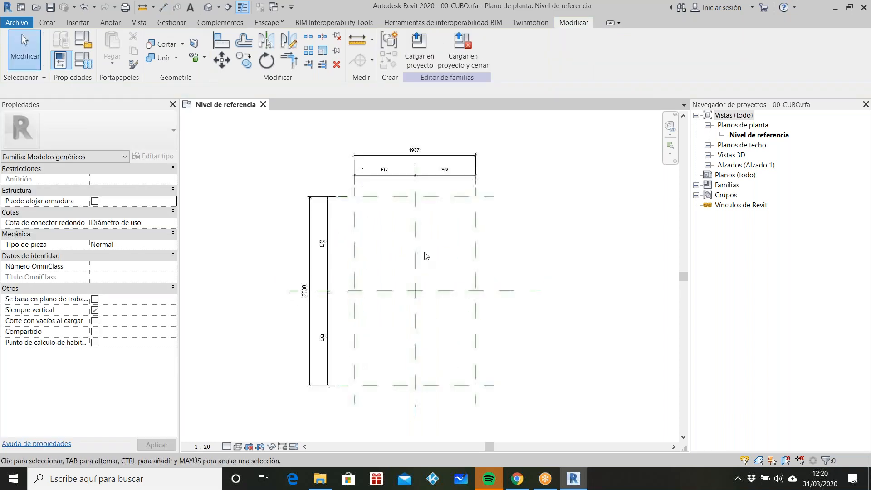
pyautogui.click(460, 157)
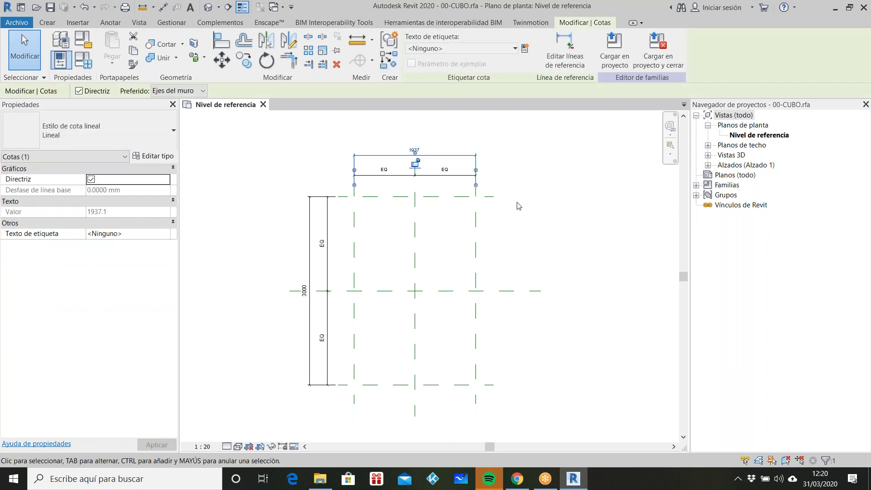
pyautogui.click(526, 49)
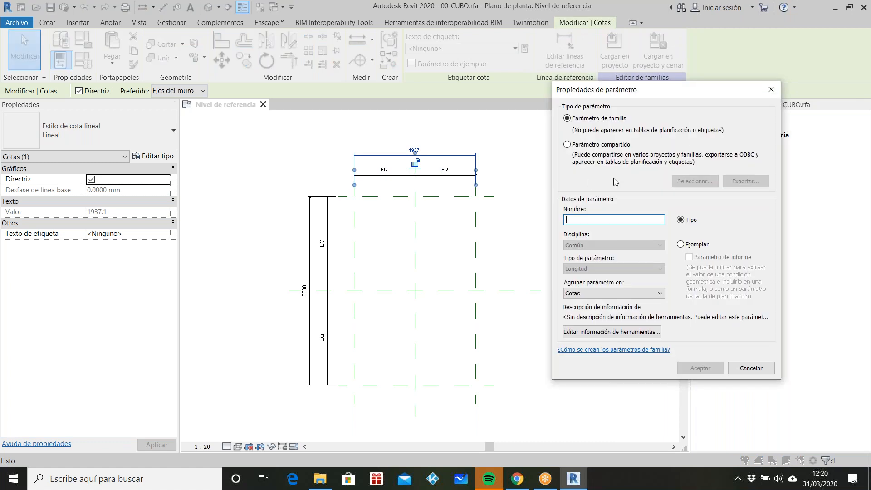
pyautogui.write('dIM')
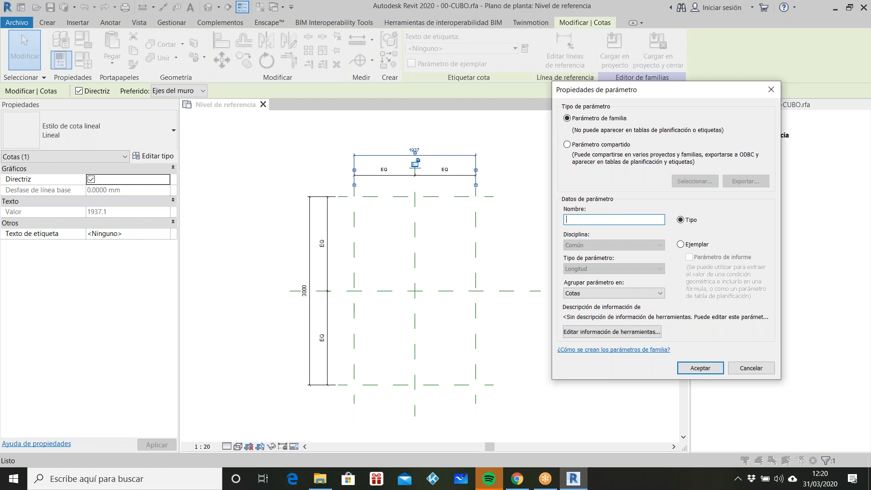
pyautogui.write('Dom')
pyautogui.press('BackSpace')
pyautogui.write('Dim')
pyautogui.click(700, 368)
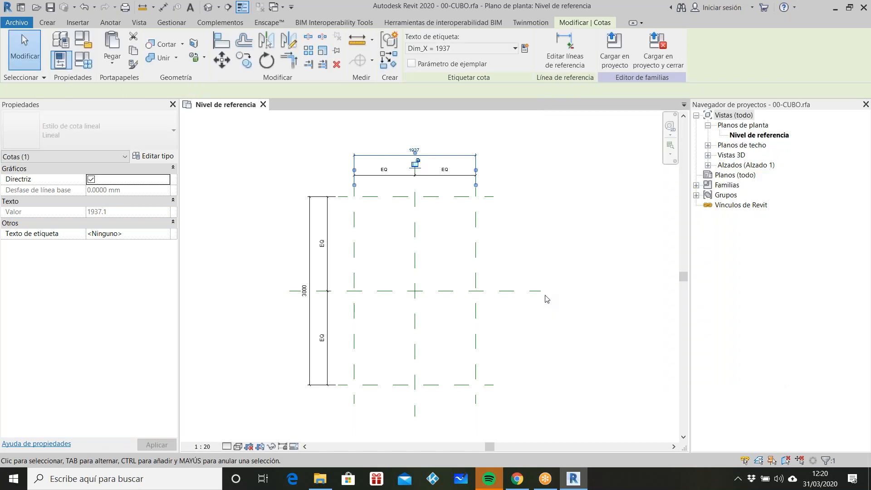
pyautogui.click(537, 246)
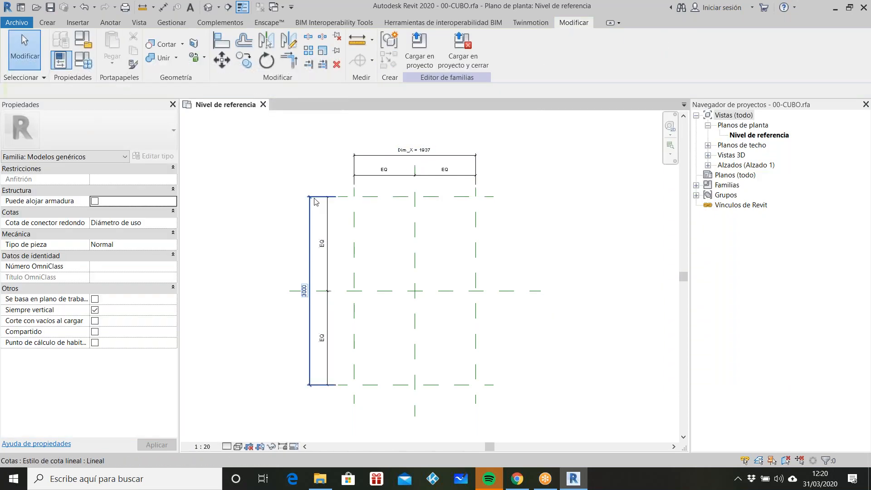
# Label the overall vertical dimension with a new family type parameter named Dim_Y
pyautogui.click(313, 243)
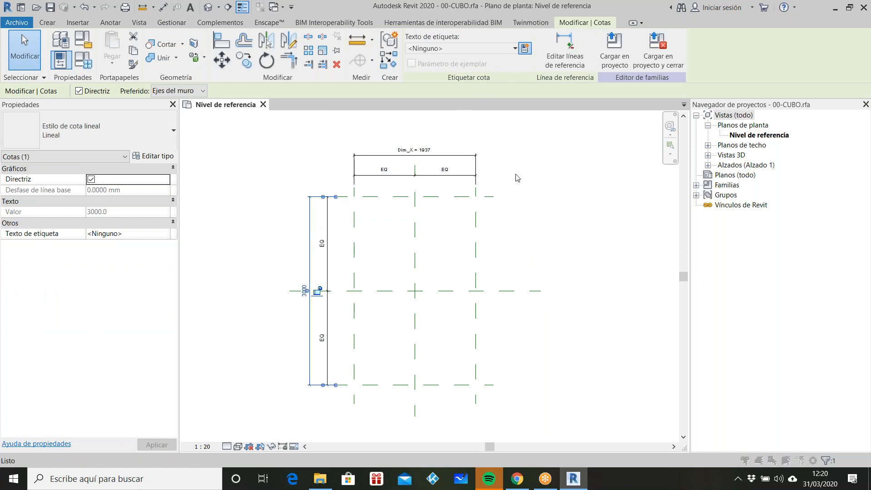
pyautogui.write('Dim_Y')
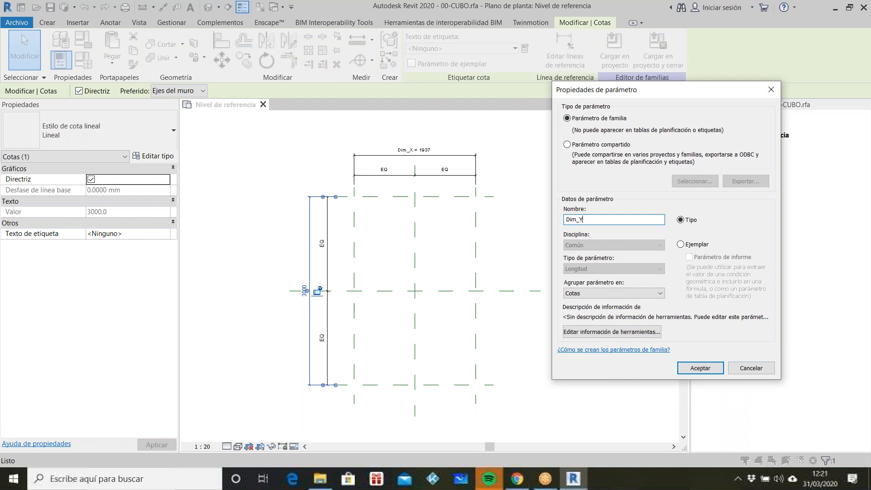
pyautogui.click(700, 368)
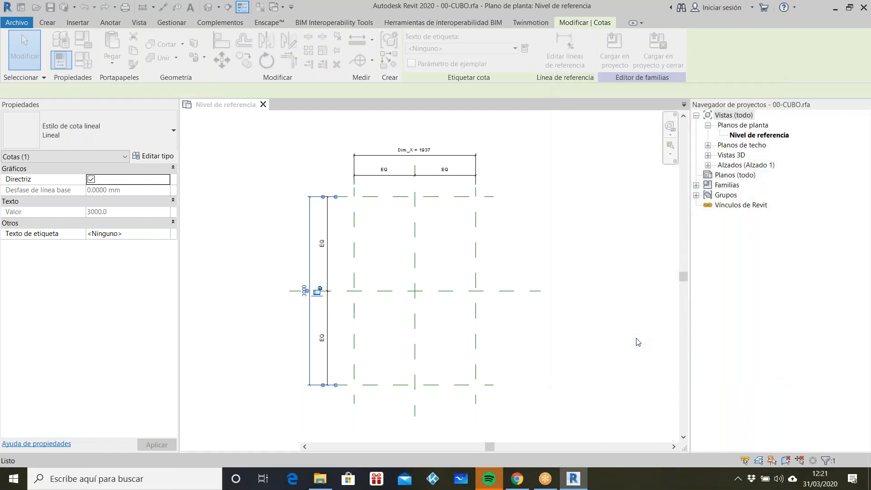
pyautogui.click(595, 286)
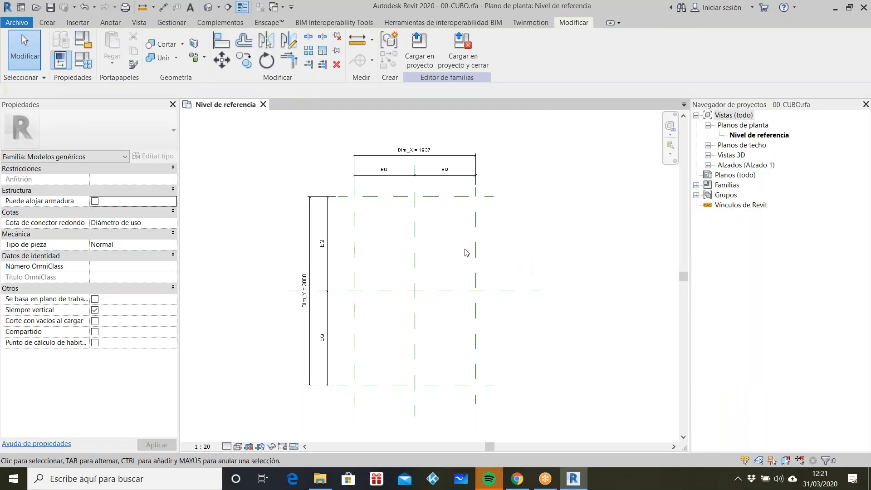
# Open the family types beside the plan and highlight Dim_X and Dim_Y to check which dimension each controls
pyautogui.moveTo(318, 305); pyautogui.dragTo(414, 279, button='middle')
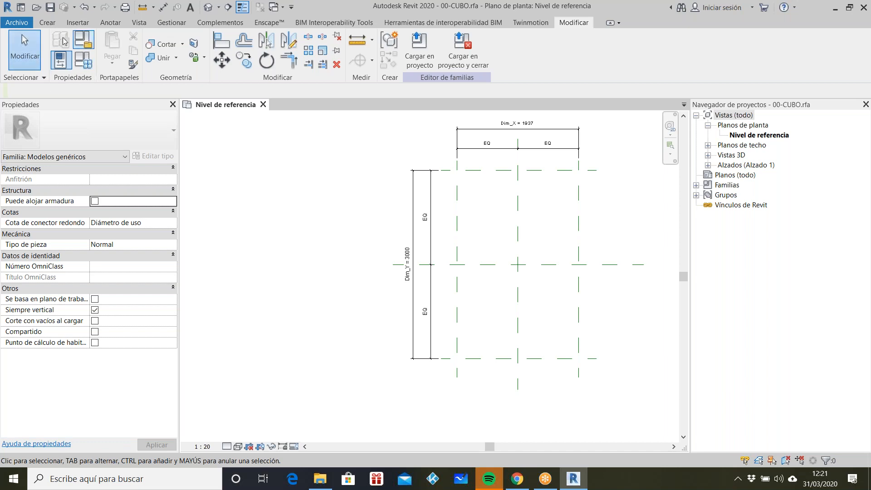
pyautogui.click(83, 60)
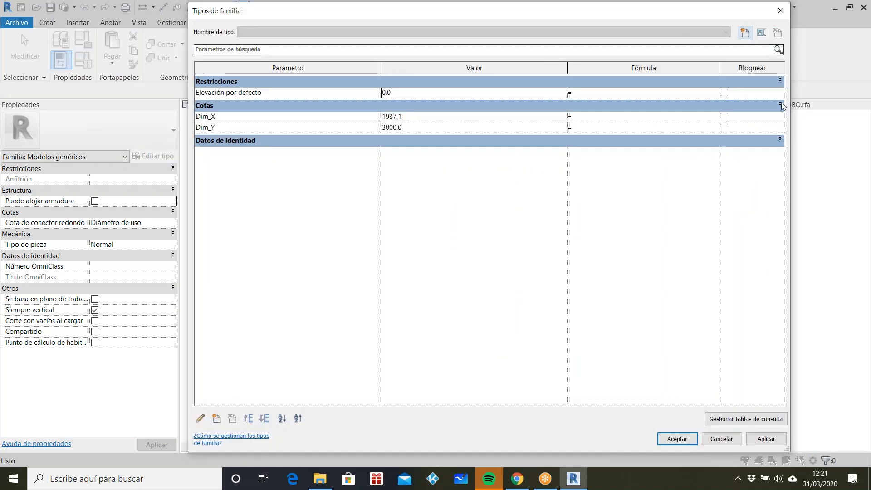
pyautogui.moveTo(790, 105); pyautogui.dragTo(476, 105)
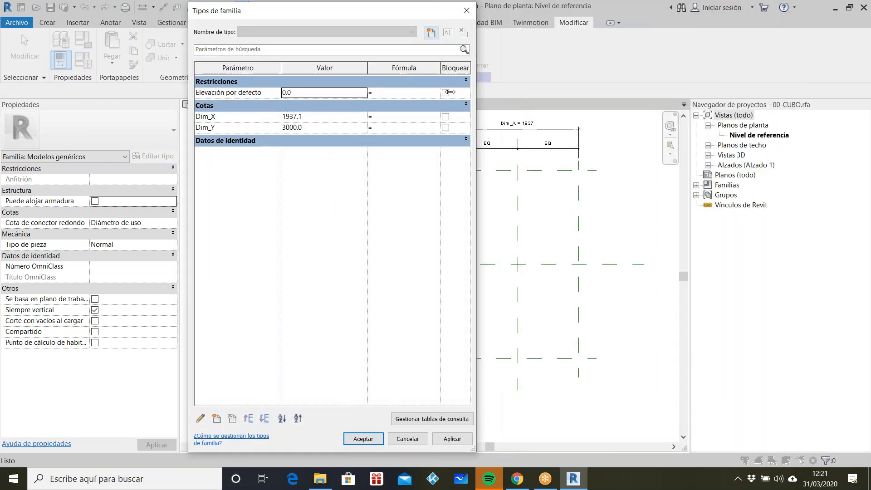
pyautogui.moveTo(230, 16); pyautogui.dragTo(92, 40)
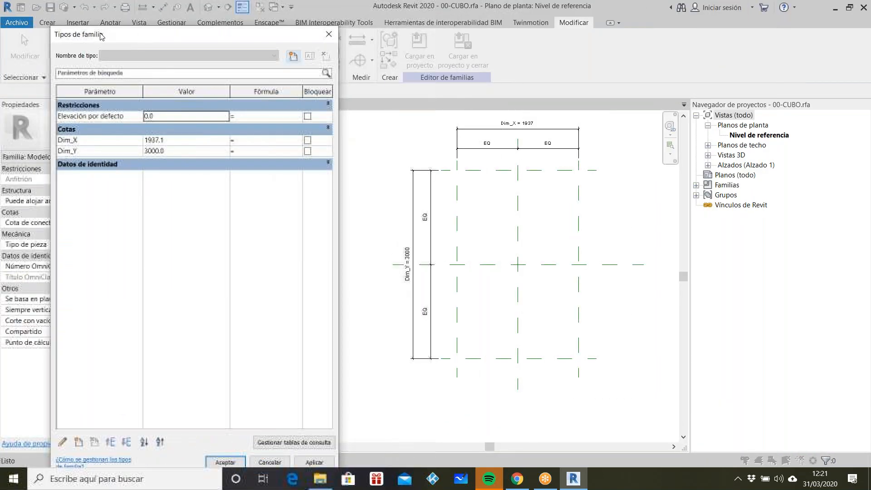
pyautogui.click(95, 141)
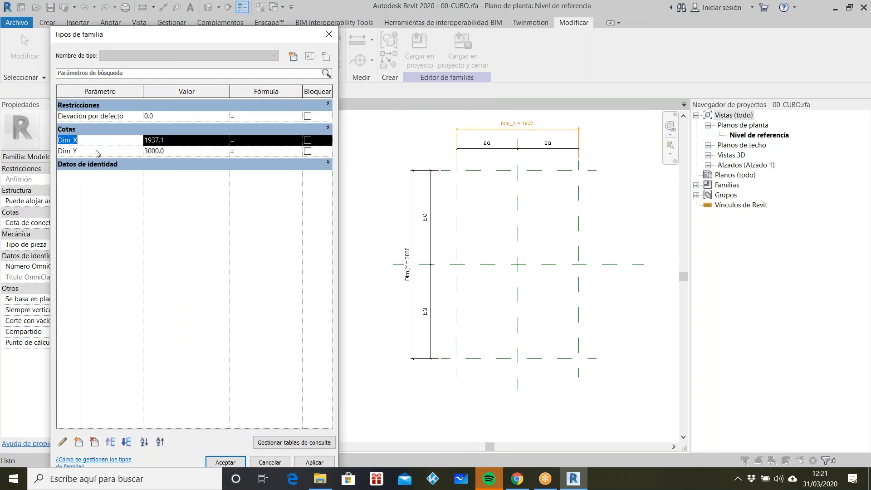
pyautogui.click(97, 150)
pyautogui.click(97, 140)
pyautogui.click(100, 152)
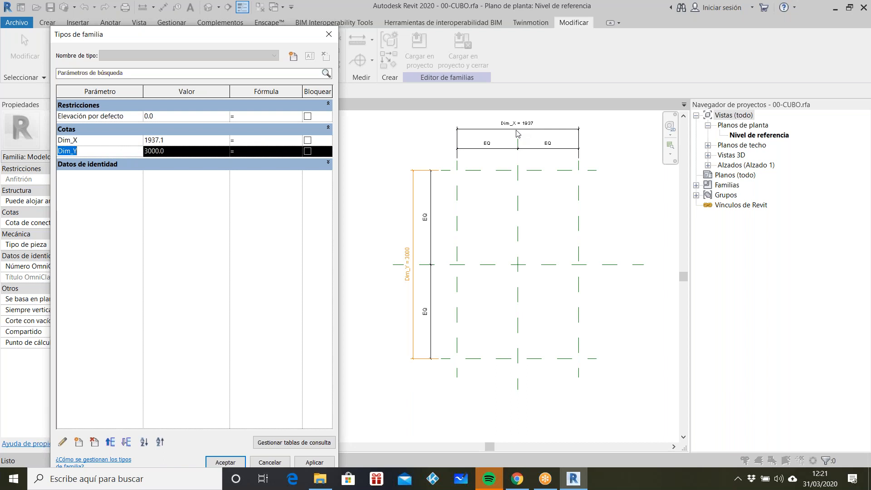
# Set both Dim_X and Dim_Y to 50 mm and apply the values to the family
pyautogui.click(187, 142)
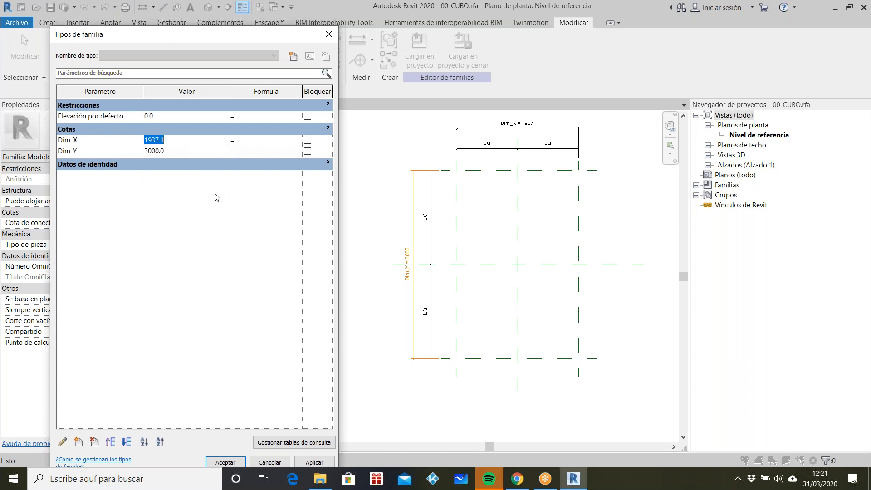
pyautogui.write('50')
pyautogui.press('Tab')
pyautogui.click(188, 151)
pyautogui.write('50')
pyautogui.press('Tab')
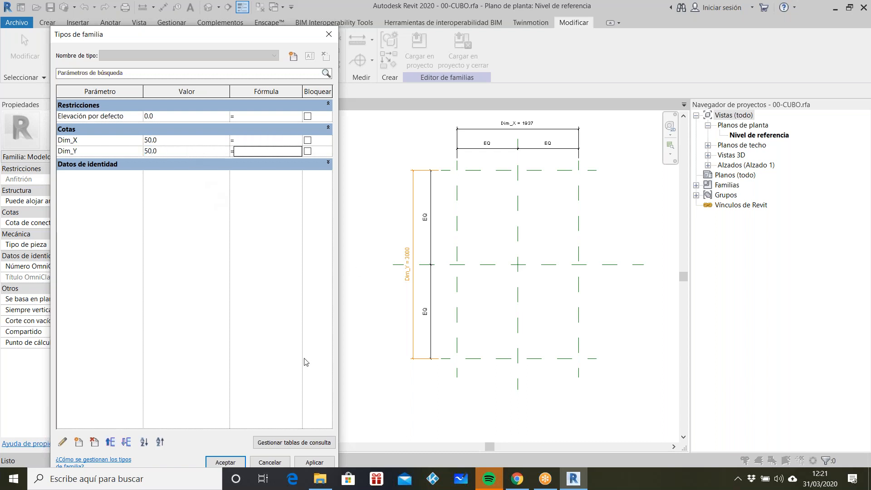
pyautogui.click(311, 462)
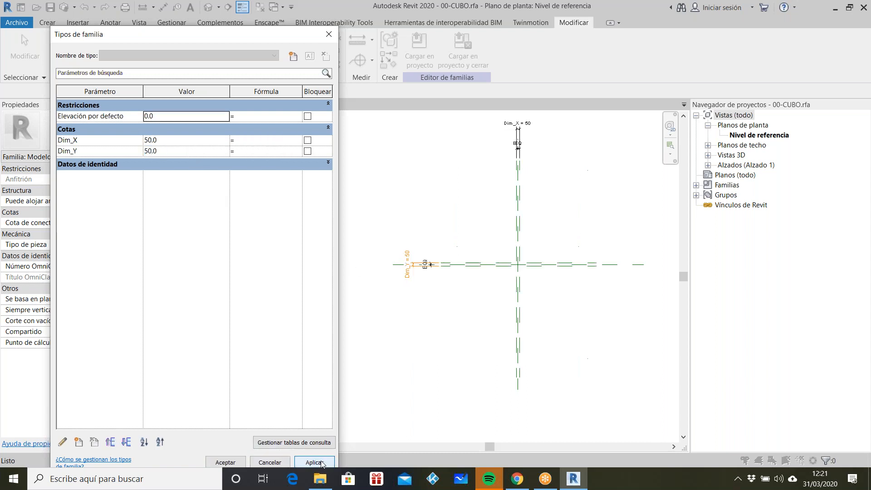
pyautogui.click(225, 462)
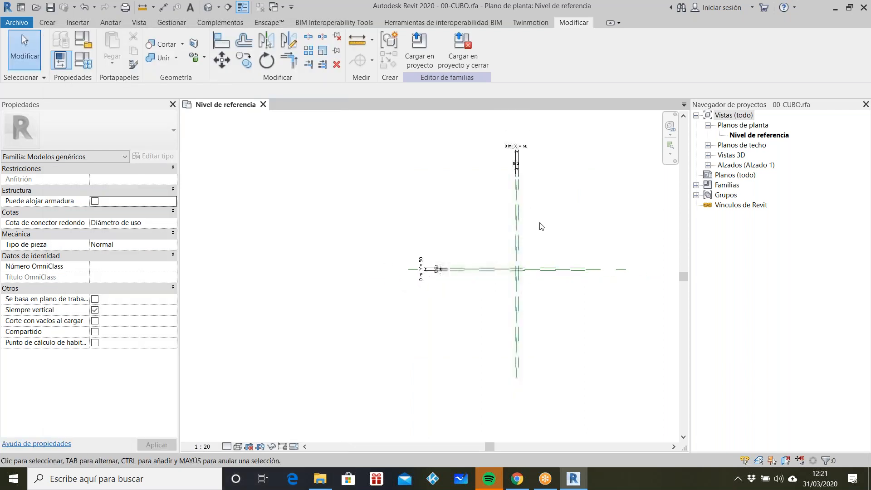
# Move the horizontal and vertical dimension strings closer to the intersection of the central reference planes
pyautogui.moveTo(477, 130); pyautogui.dragTo(547, 199)
pyautogui.moveTo(518, 170); pyautogui.dragTo(517, 257)
pyautogui.moveTo(384, 238); pyautogui.dragTo(464, 302)
pyautogui.moveTo(438, 270); pyautogui.dragTo(504, 272)
pyautogui.click(522, 278)
# Set the reference level view scale to 1:5
pyautogui.scroll(10, 523, 274)
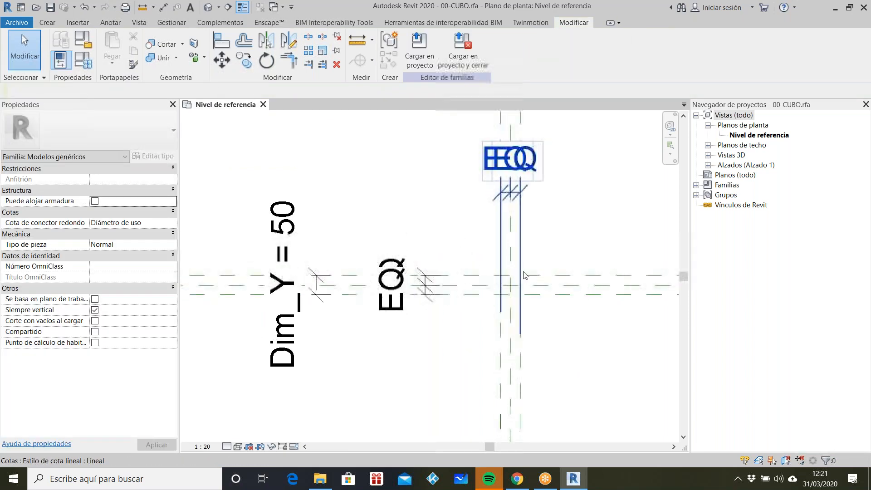
pyautogui.scroll(-4, 408, 243)
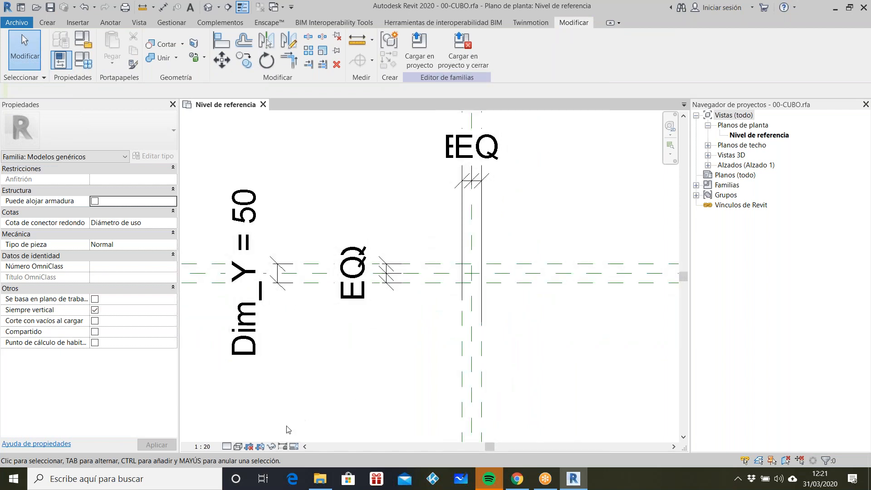
pyautogui.click(196, 447)
pyautogui.click(199, 326)
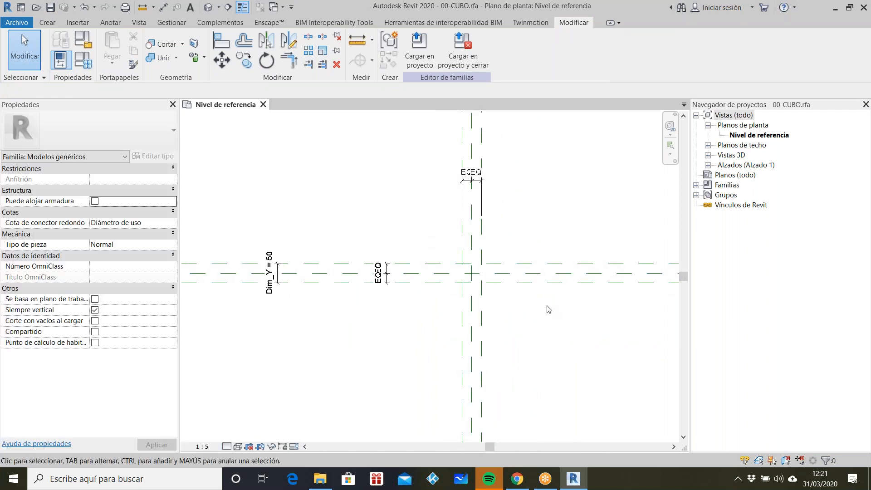
pyautogui.scroll(3, 482, 267)
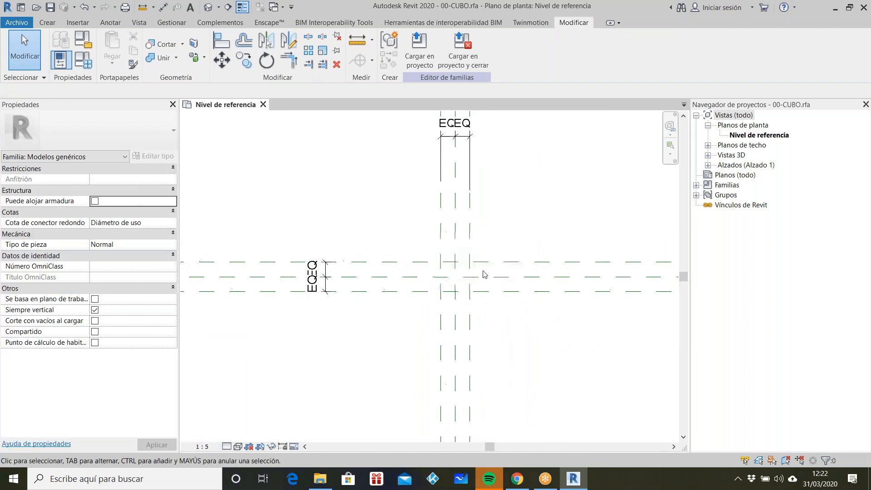
pyautogui.scroll(-2, 453, 298)
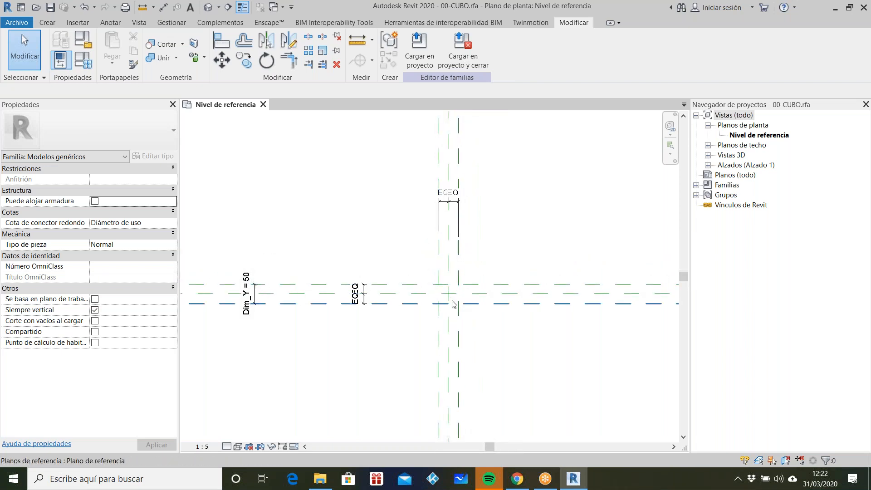
pyautogui.scroll(2, 462, 299)
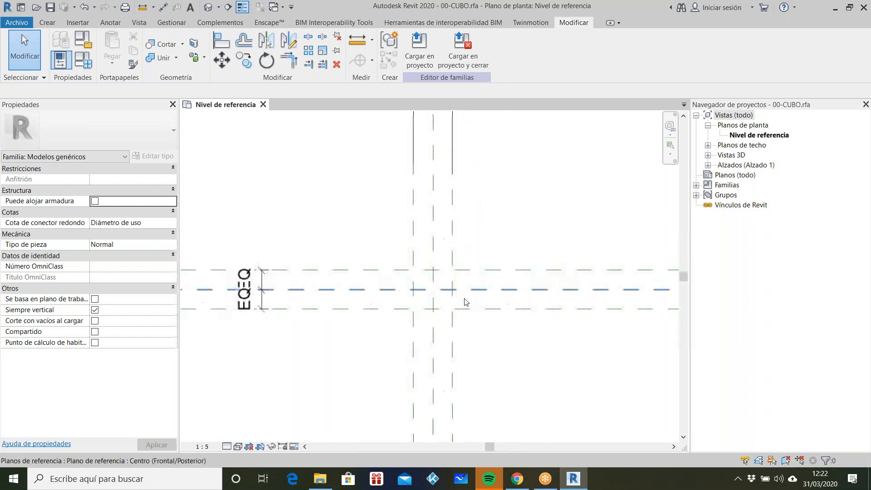
pyautogui.click(83, 60)
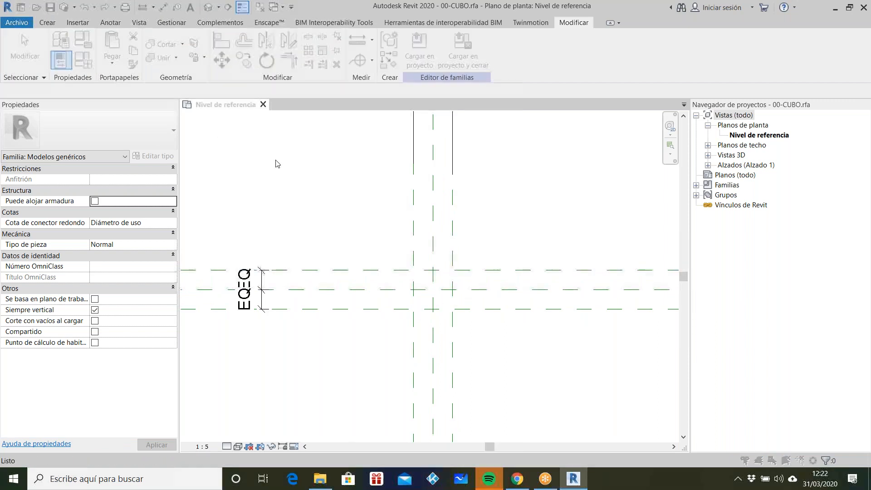
pyautogui.click(329, 22)
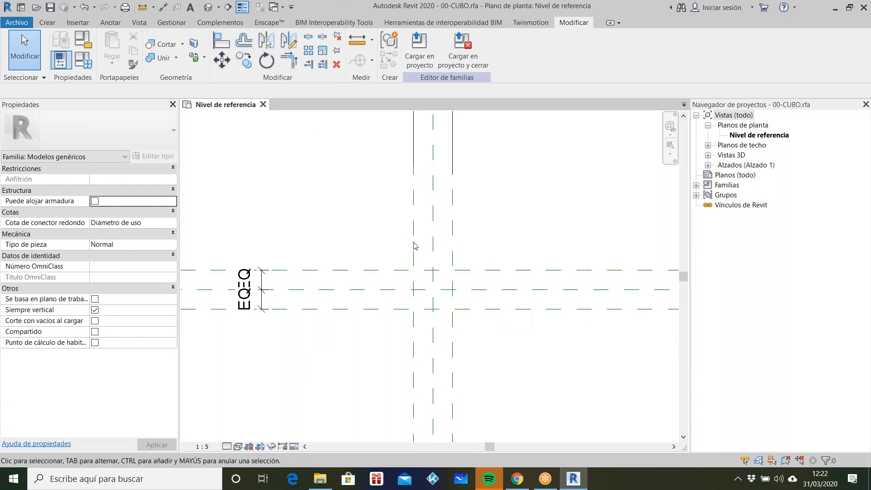
pyautogui.scroll(-1, 379, 250)
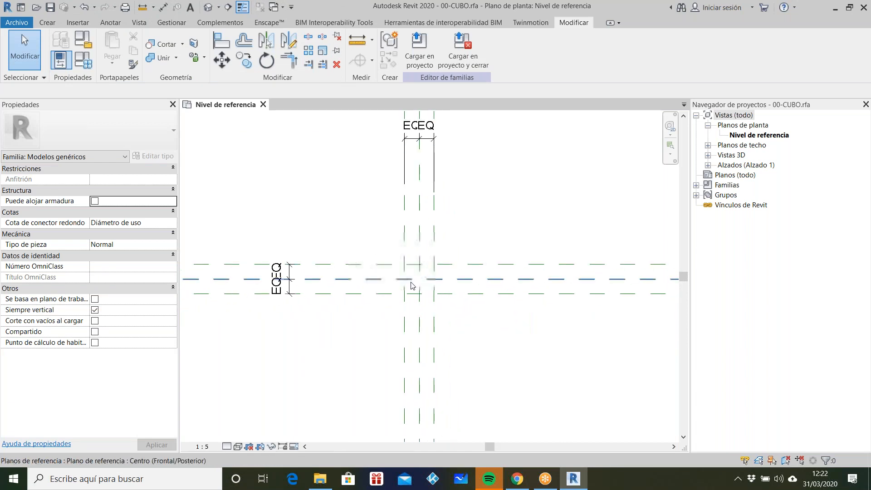
# Start a solid extrusion and sketch a 50 x 50 mm rectangle between opposite intersections of the outer reference planes
pyautogui.click(50, 23)
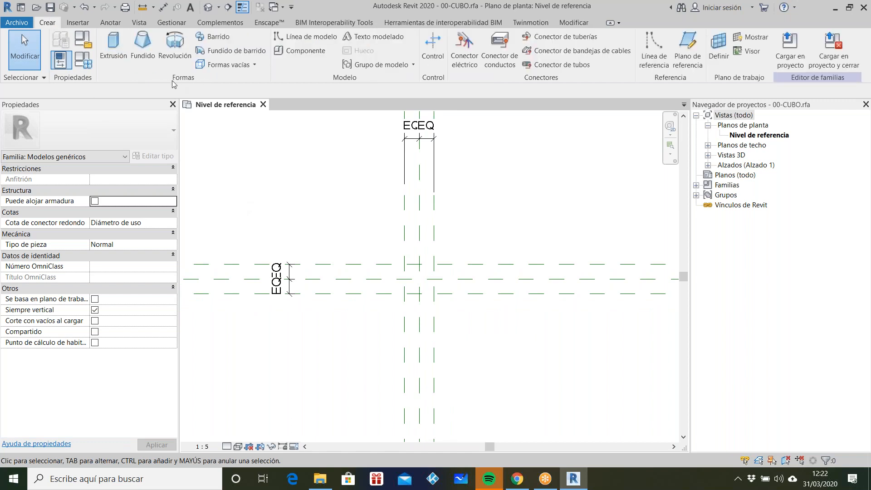
pyautogui.click(120, 50)
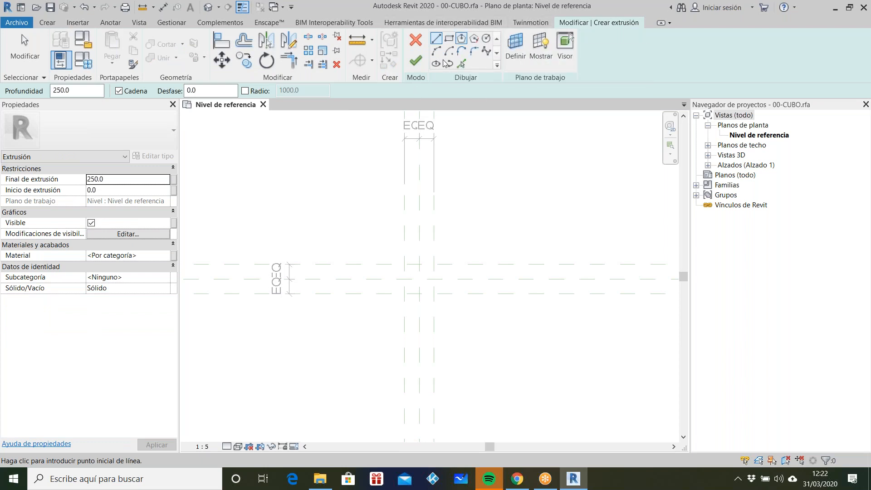
pyautogui.click(451, 38)
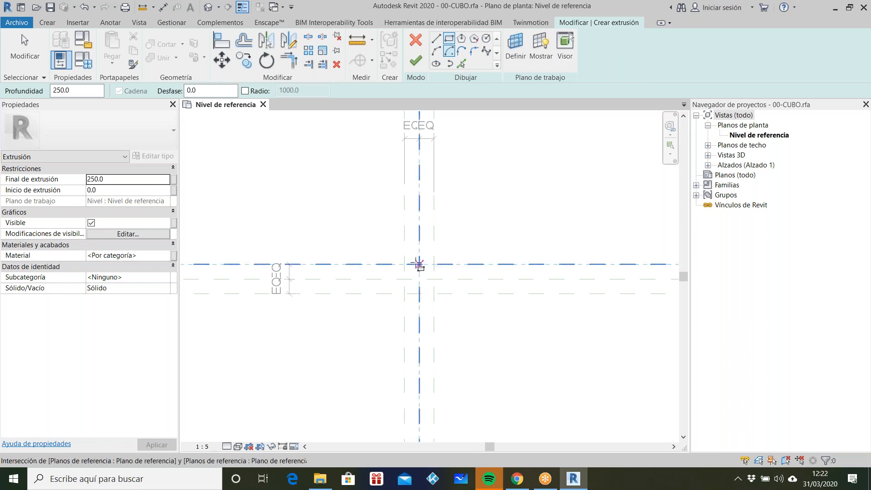
pyautogui.scroll(1, 416, 300)
pyautogui.scroll(1, 417, 300)
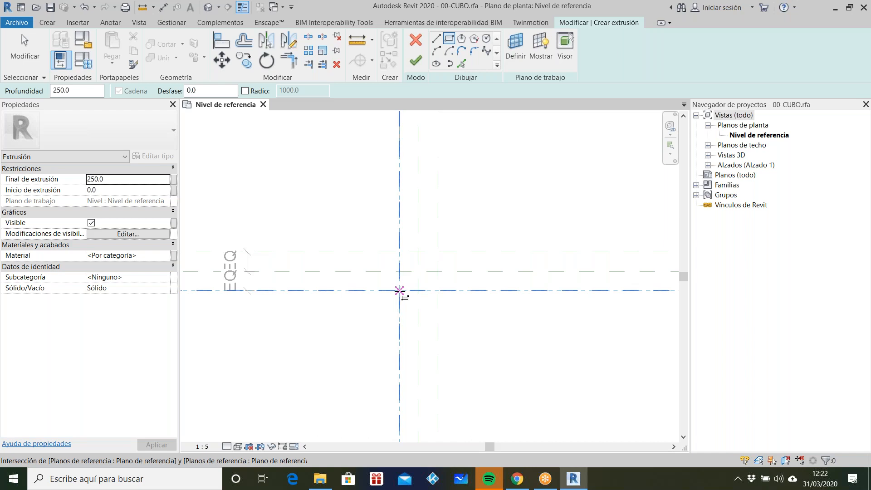
pyautogui.click(400, 290)
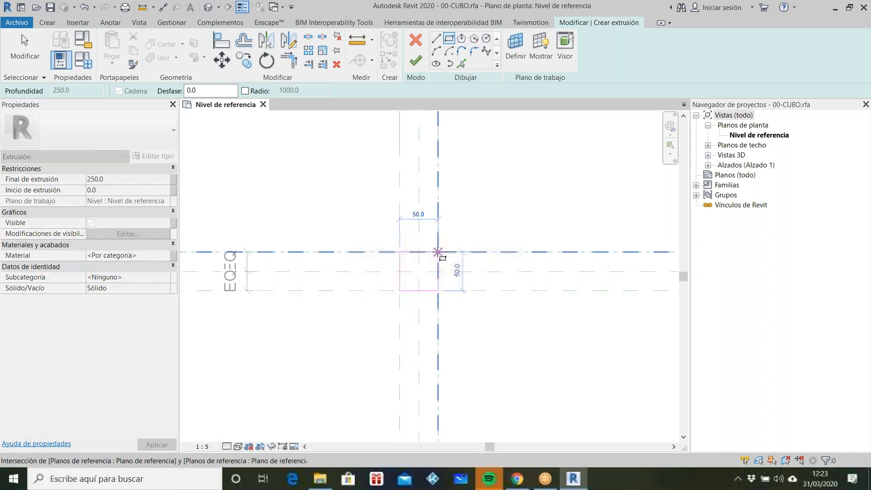
pyautogui.click(438, 252)
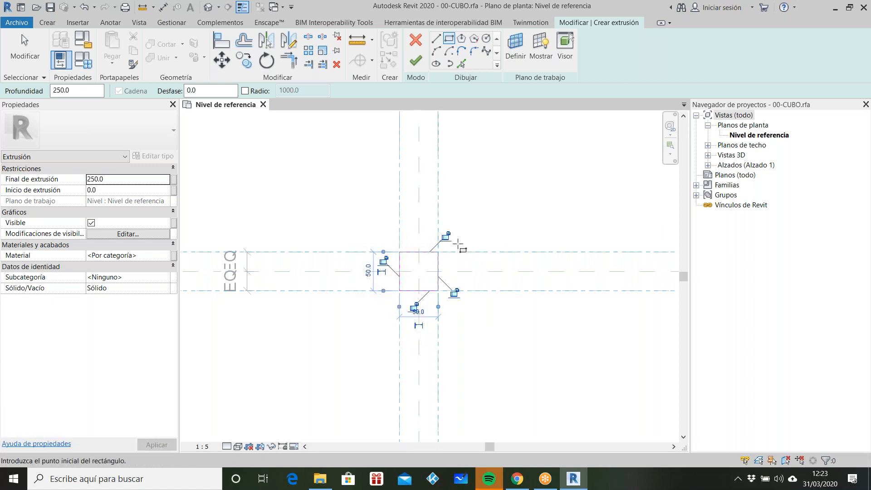
# Lock all four sides of the sketched square to their reference planes and finish the extrusion with a depth of 250
pyautogui.click(384, 260)
pyautogui.click(456, 294)
pyautogui.click(414, 308)
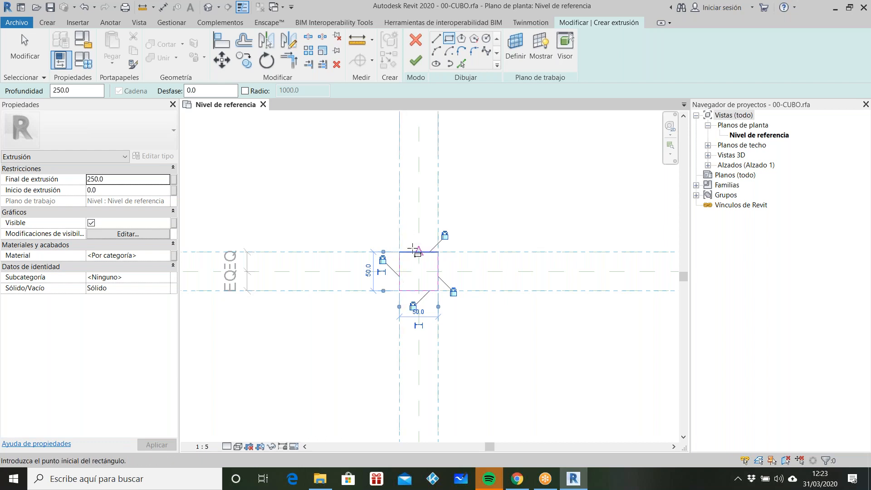
pyautogui.click(415, 60)
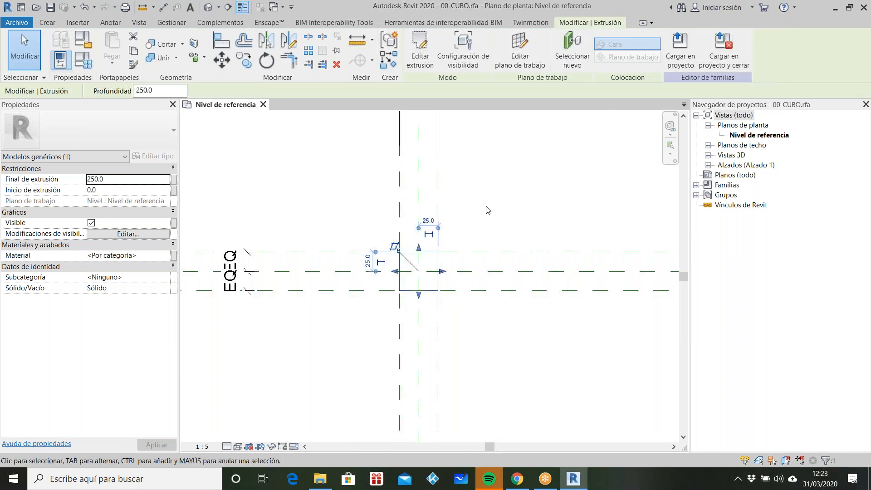
pyautogui.click(486, 206)
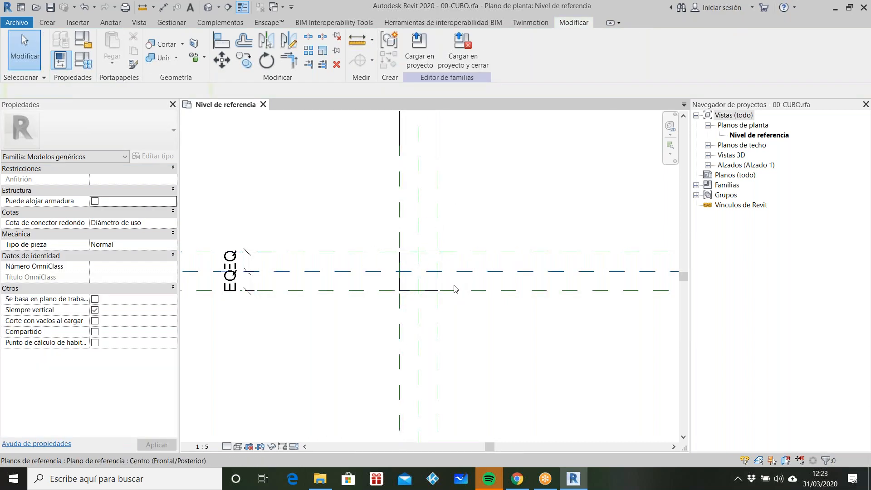
# Inspect the extrusion and its start and end values in the default 3D view, and return to the reference level plan
pyautogui.click(208, 7)
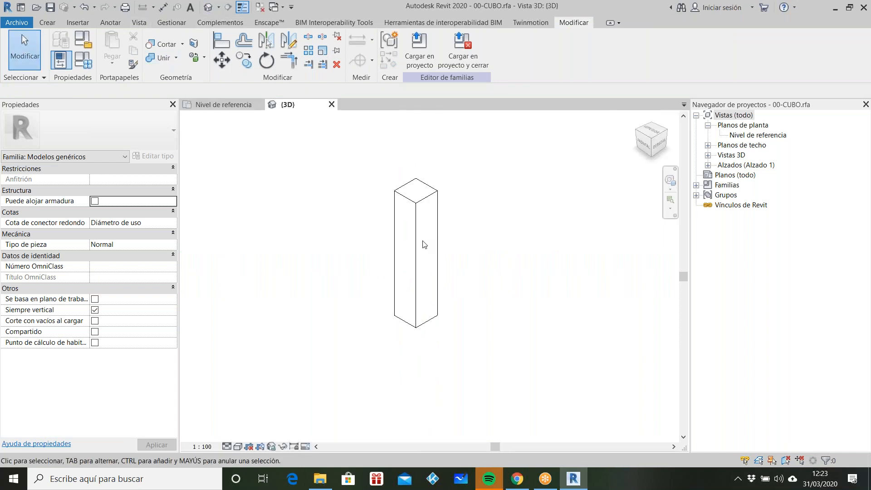
pyautogui.click(428, 235)
pyautogui.press('Escape')
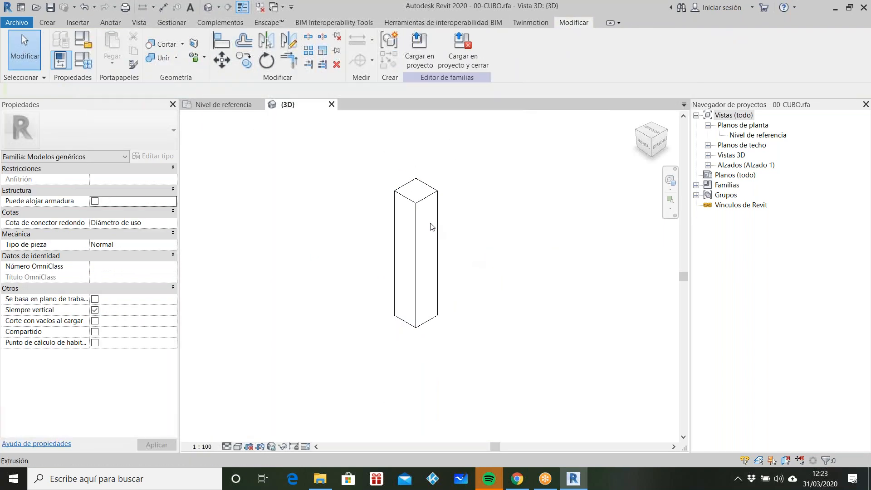
pyautogui.click(438, 221)
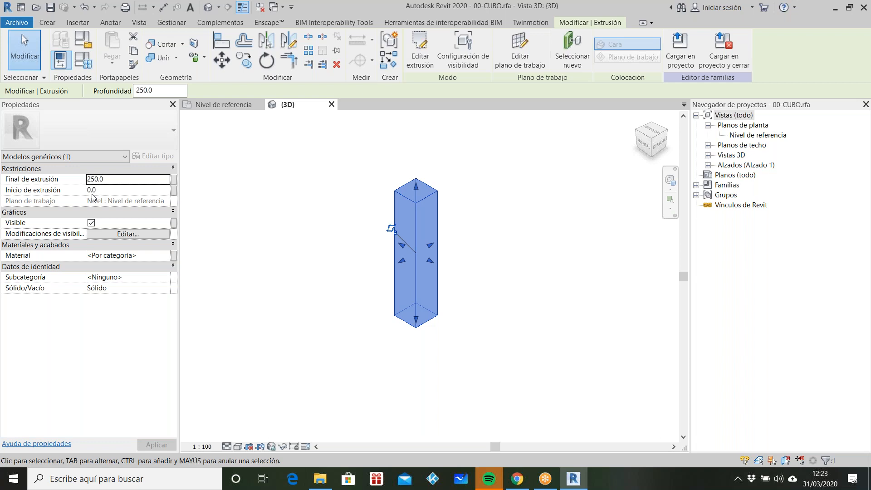
pyautogui.click(248, 191)
pyautogui.click(244, 106)
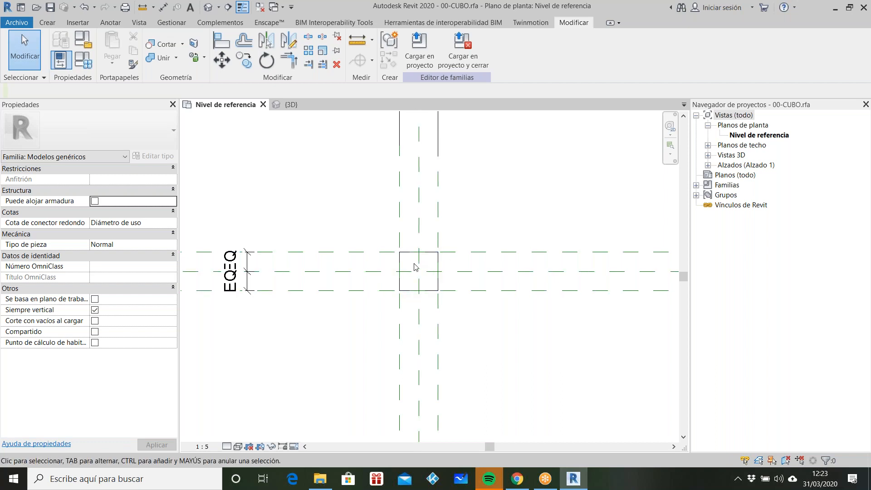
# Open the Frontal elevation and check how the extrusion stands on the reference level
pyautogui.click(708, 166)
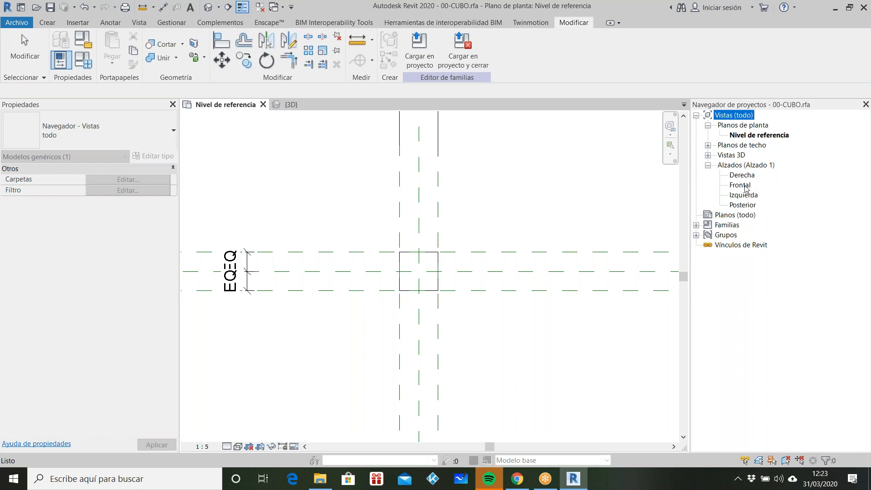
pyautogui.doubleClick(742, 186)
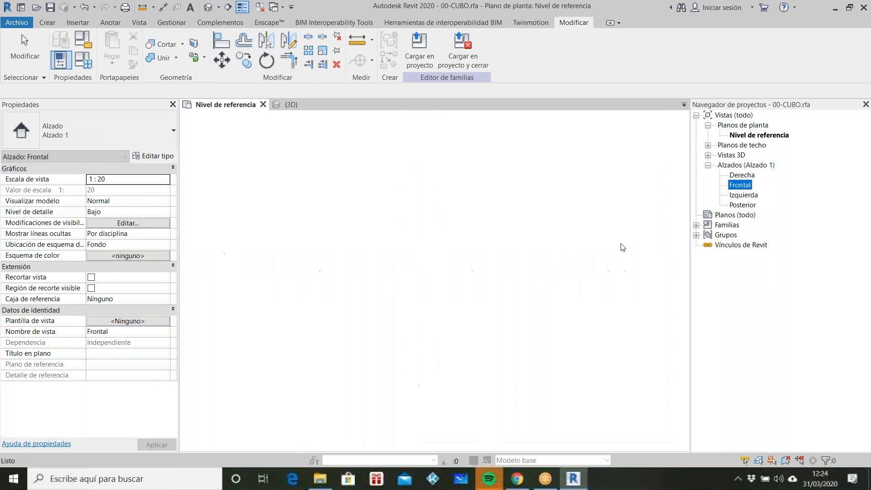
pyautogui.scroll(8, 391, 360)
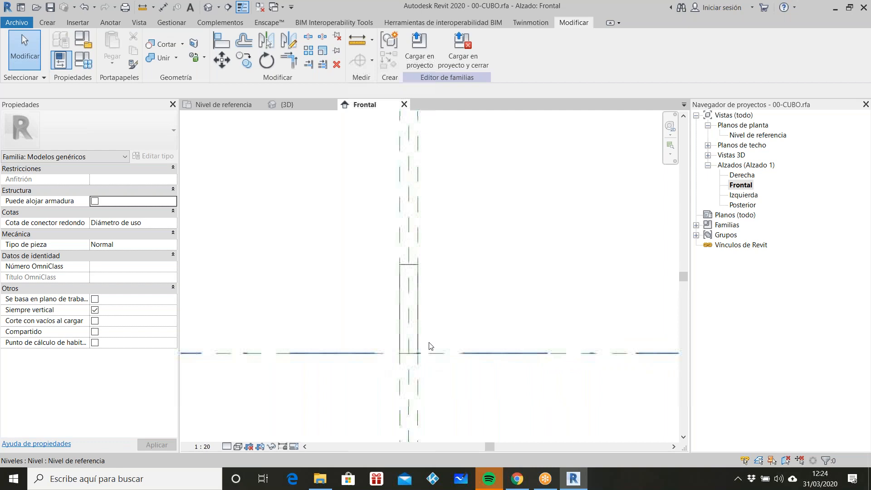
pyautogui.click(426, 223)
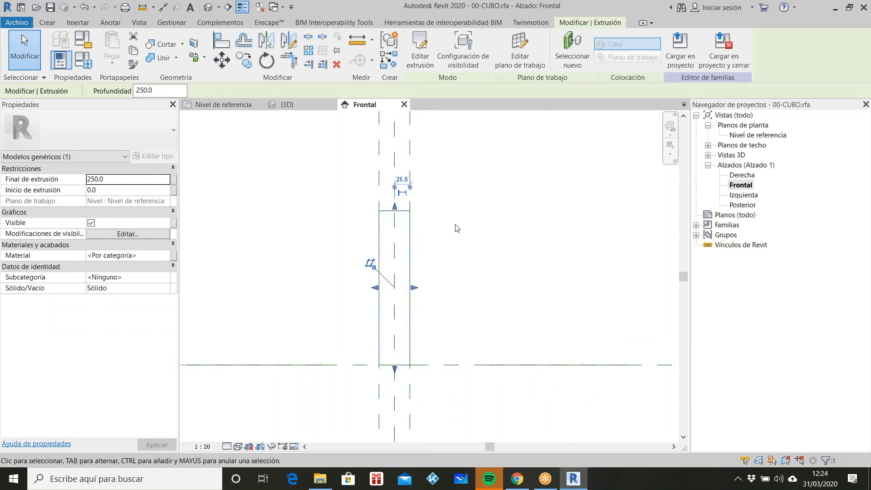
pyautogui.press('Escape')
# Draw a horizontal reference plane across the extrusion, about 64 mm above the reference level
pyautogui.press('r')
pyautogui.press('p')
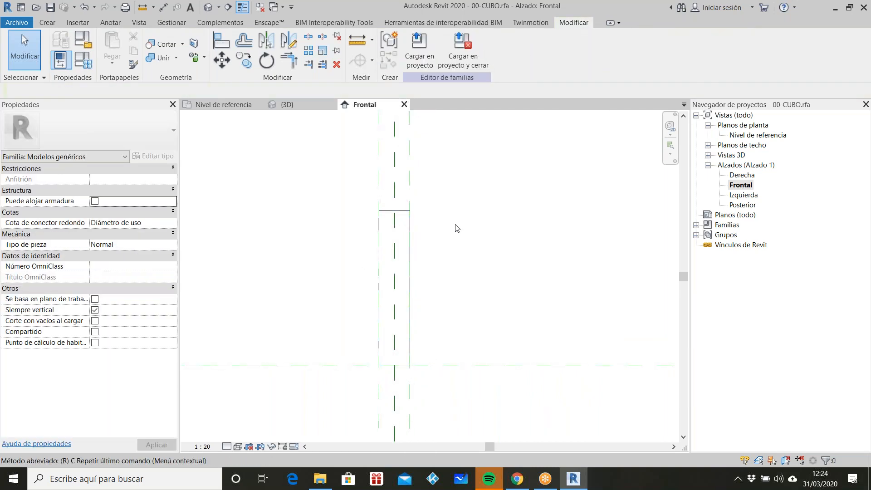
pyautogui.click(330, 325)
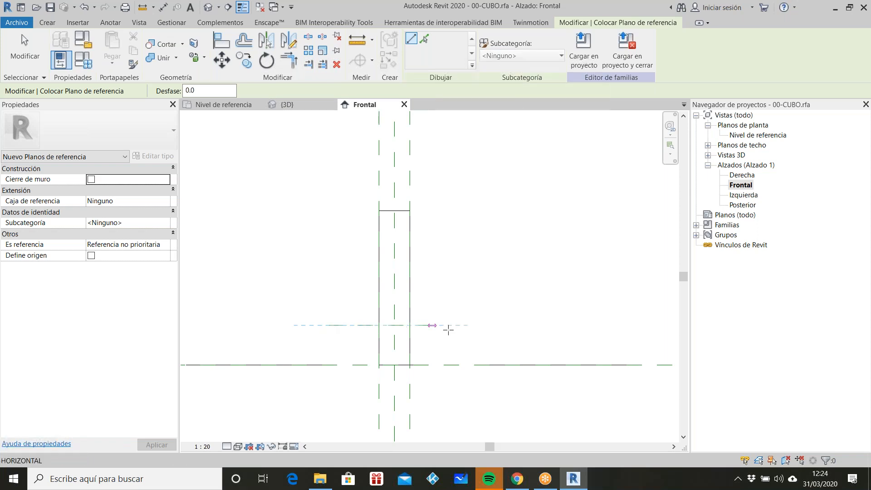
pyautogui.click(466, 325)
pyautogui.scroll(1, 450, 356)
pyautogui.scroll(1, 450, 356)
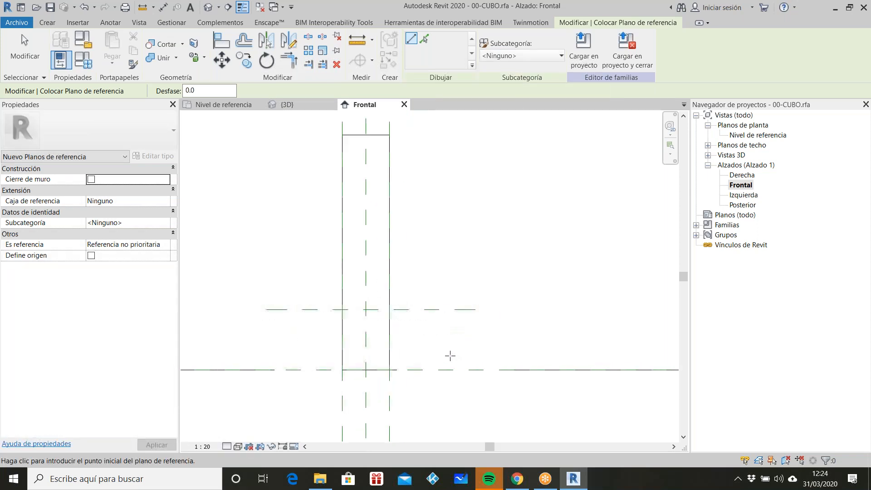
pyautogui.press('Escape')
pyautogui.click(441, 315)
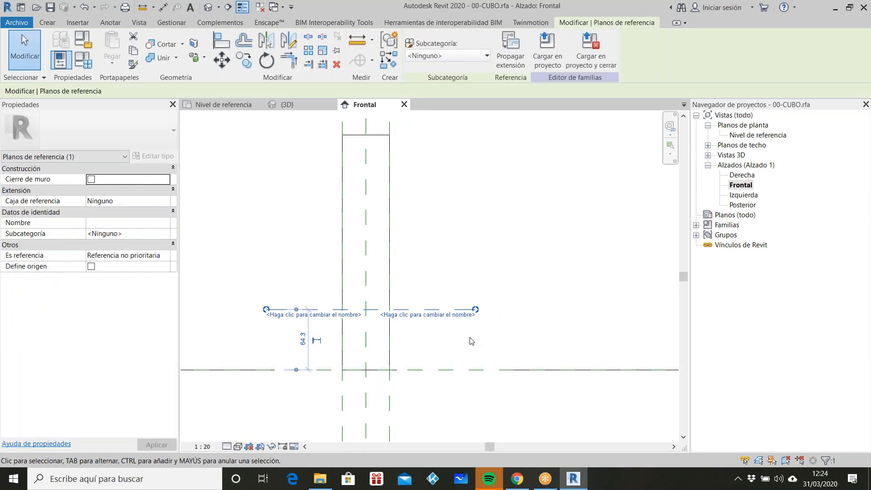
pyautogui.press('Escape')
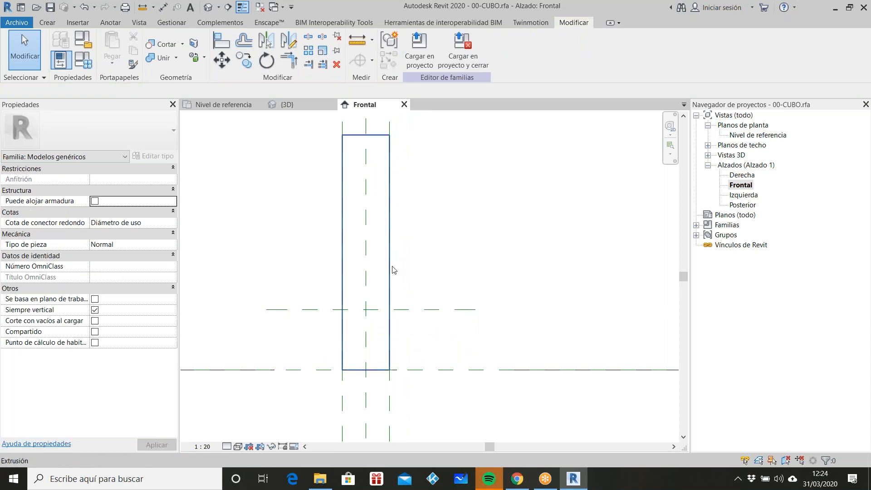
# Place an aligned dimension between the reference level and the horizontal reference plane above it, beside the extrusion
pyautogui.scroll(-2, 462, 245)
pyautogui.scroll(1, 462, 245)
pyautogui.press('d')
pyautogui.press('i')
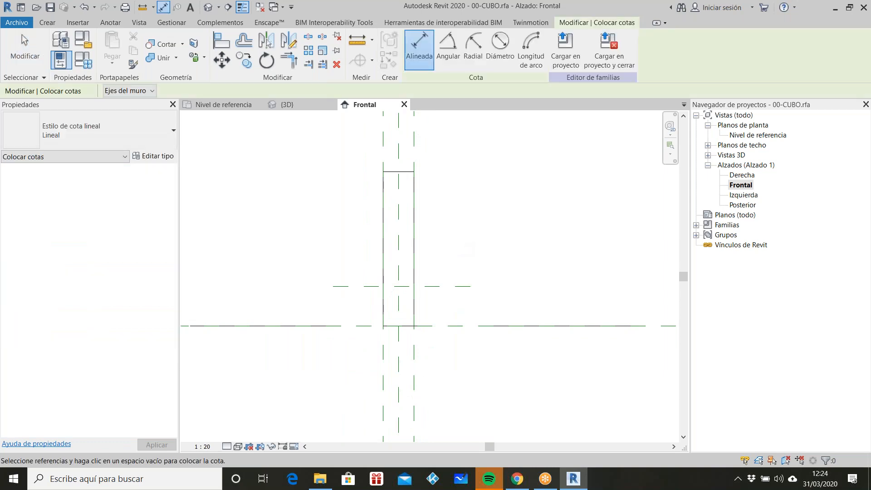
pyautogui.scroll(-1, 458, 242)
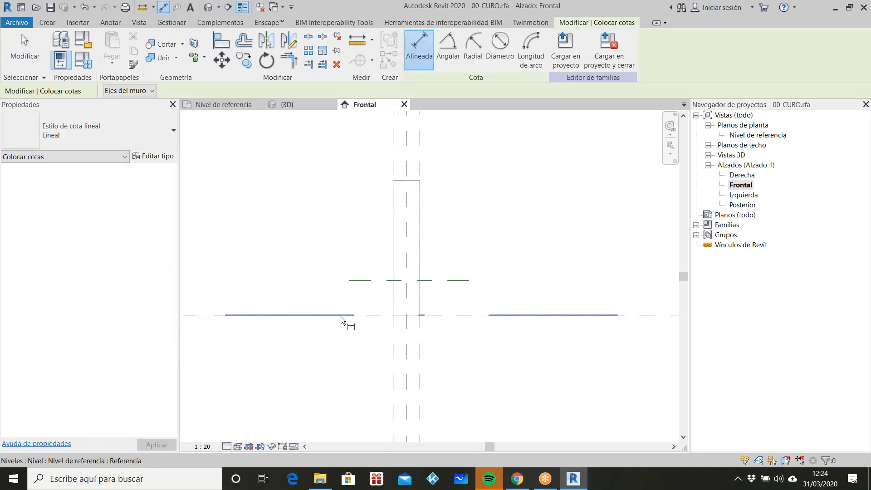
pyautogui.scroll(2, 380, 314)
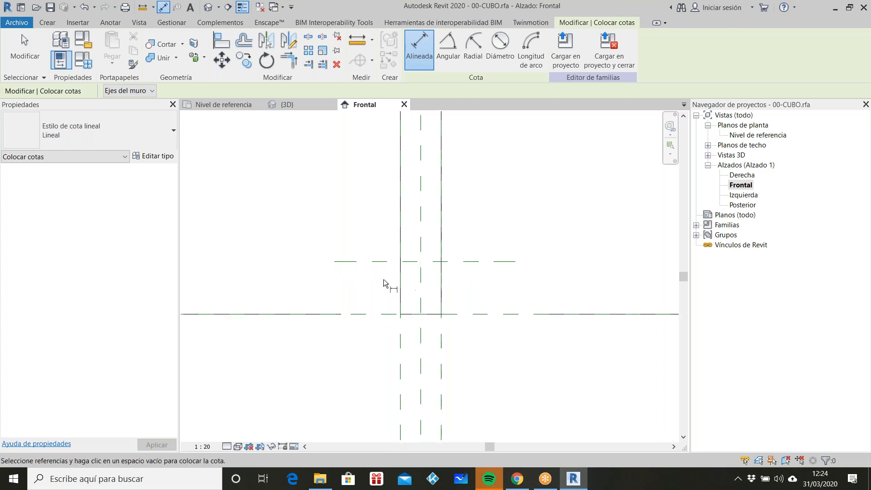
pyautogui.click(377, 313)
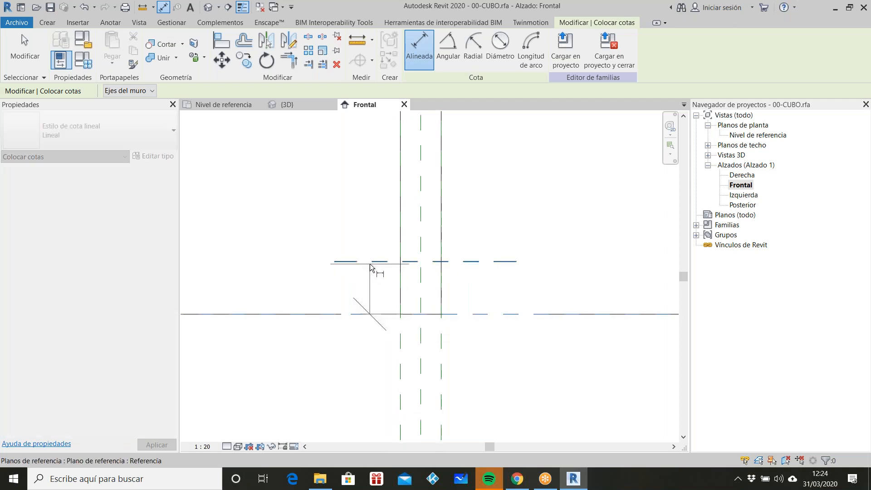
pyautogui.click(369, 263)
pyautogui.click(362, 203)
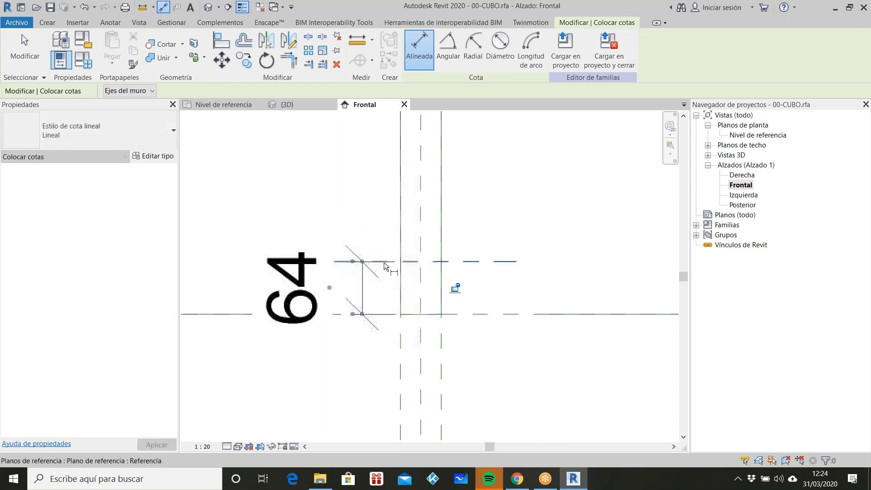
pyautogui.press('Escape')
pyautogui.press('Escape')
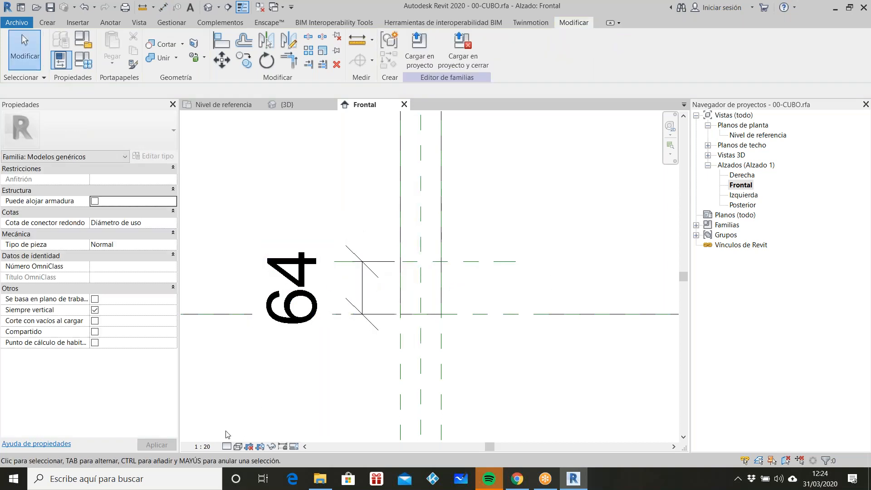
# Set the Frontal elevation's view scale to 1:5 and select the vertical dimension
pyautogui.click(204, 446)
pyautogui.click(235, 327)
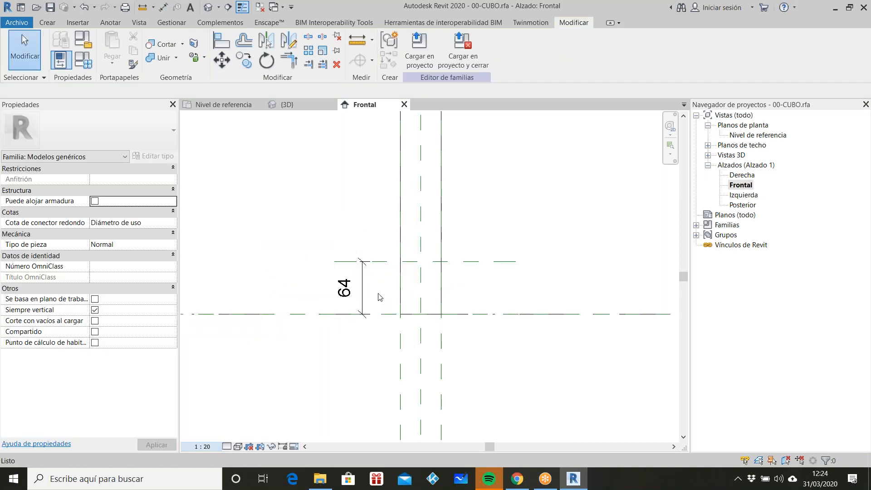
pyautogui.click(366, 290)
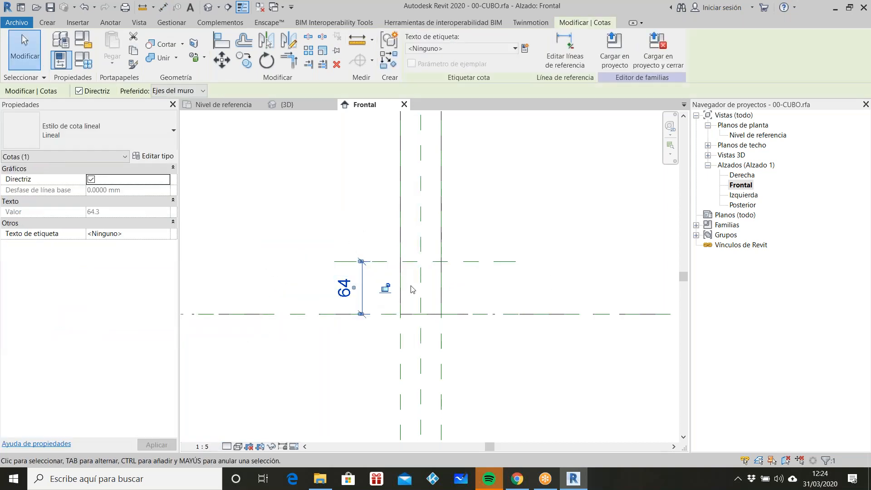
# Label the selected vertical dimension with a new type parameter named Dim_Z, grouped under Cotas
pyautogui.click(525, 48)
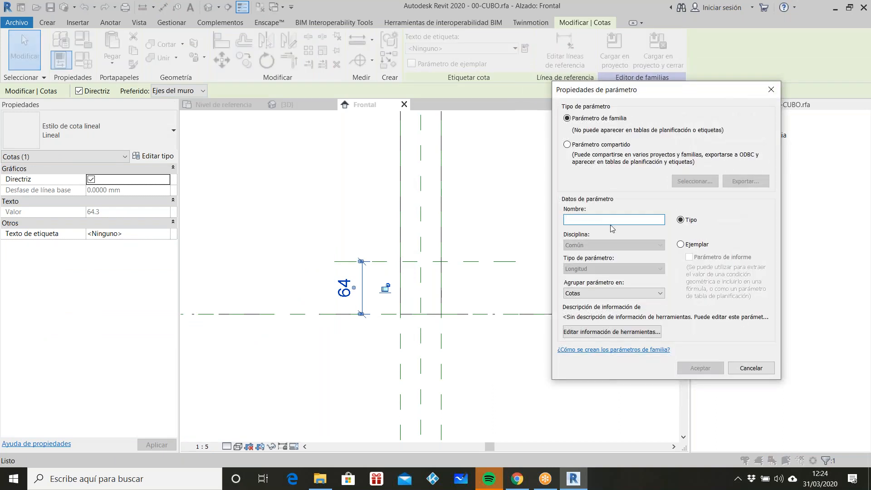
pyautogui.write('Dim_Z')
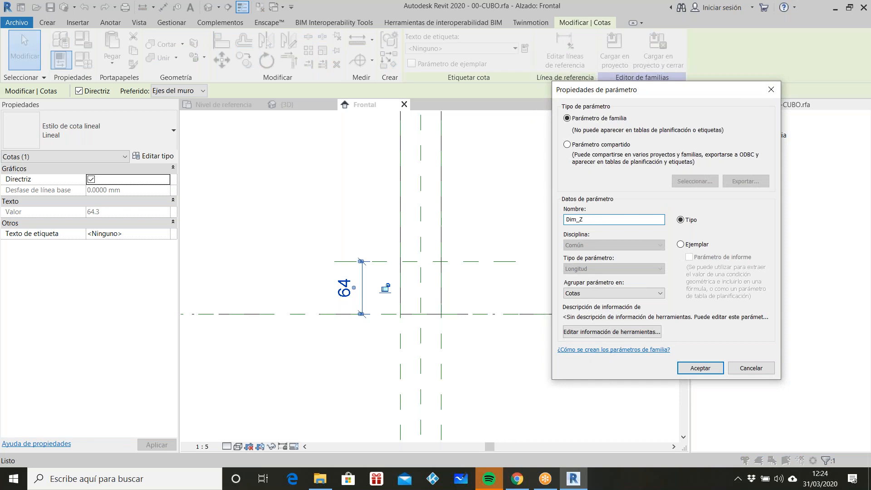
pyautogui.click(700, 368)
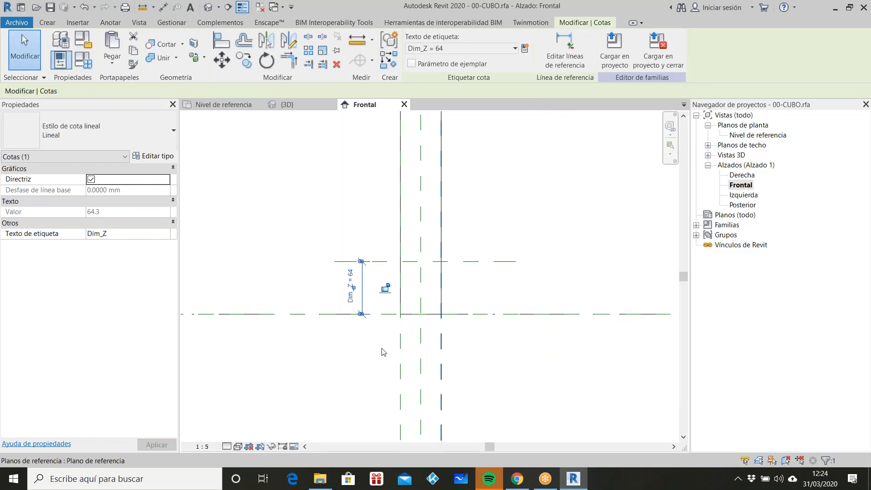
pyautogui.click(338, 266)
pyautogui.scroll(3, 408, 295)
pyautogui.scroll(2, 418, 322)
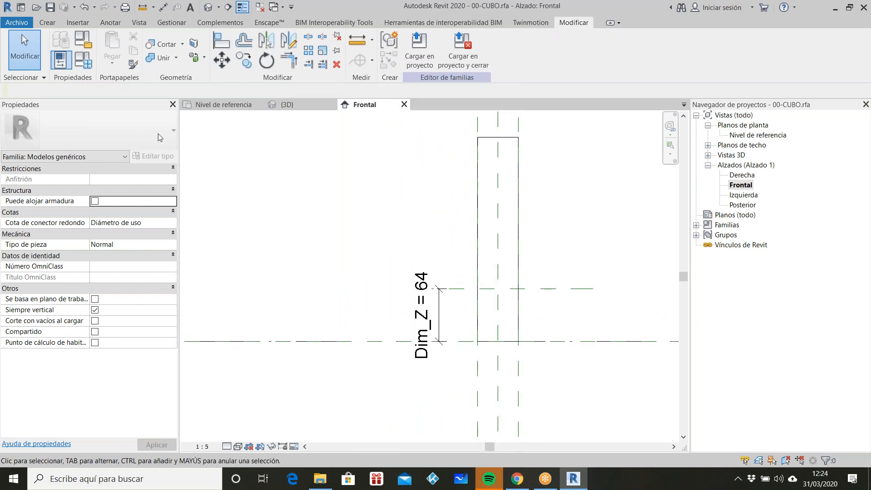
# Set Dim_Z to 50 in the family types and apply the change
pyautogui.press('f')
pyautogui.press('t')
pyautogui.click(177, 150)
pyautogui.write('5')
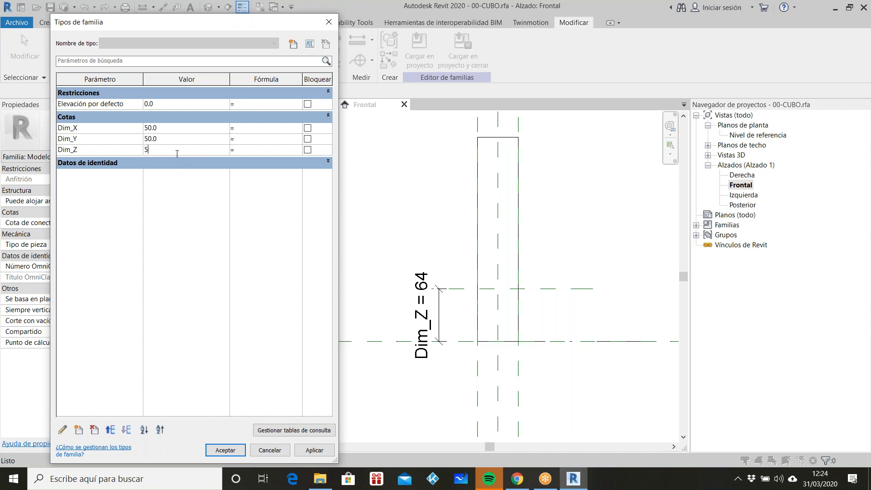
pyautogui.write('0')
pyautogui.press('Tab')
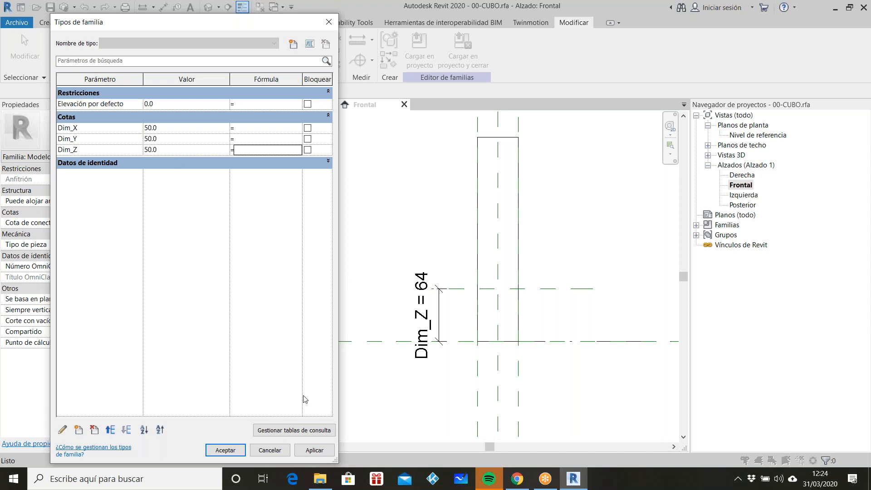
pyautogui.click(314, 451)
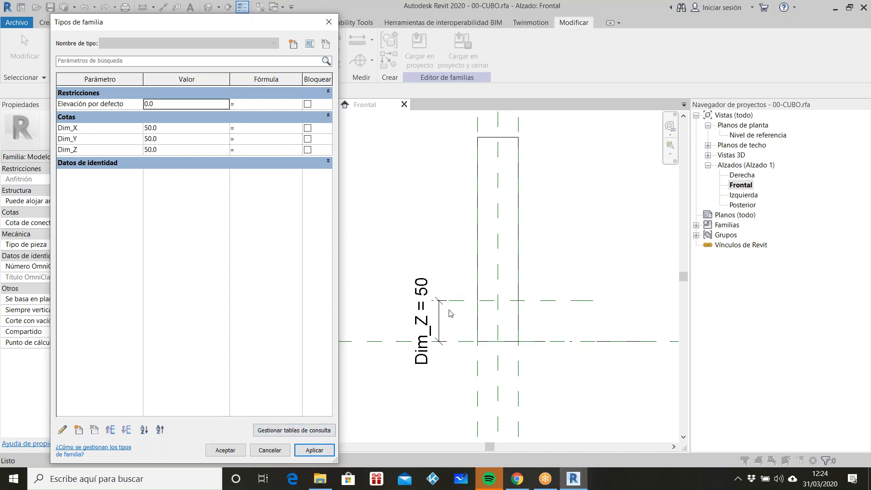
pyautogui.click(240, 449)
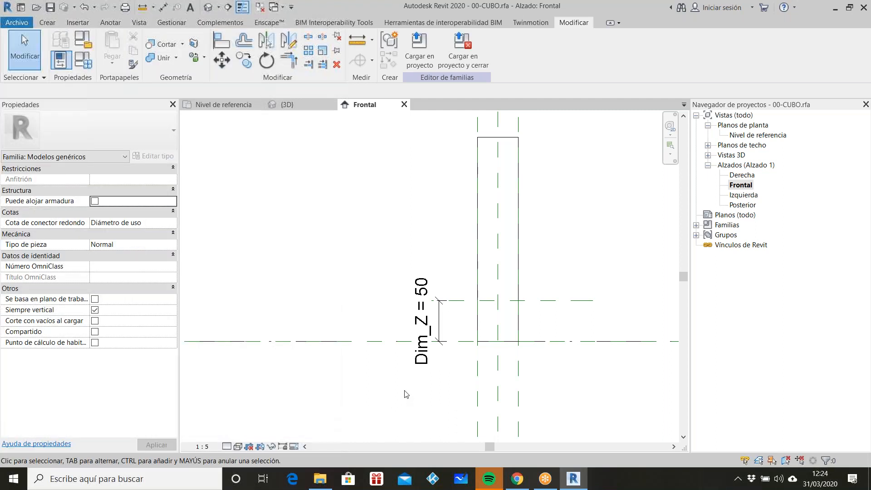
# Lower the extrusion's upper face onto the horizontal reference plane at Dim_Z and lock it there
pyautogui.click(535, 192)
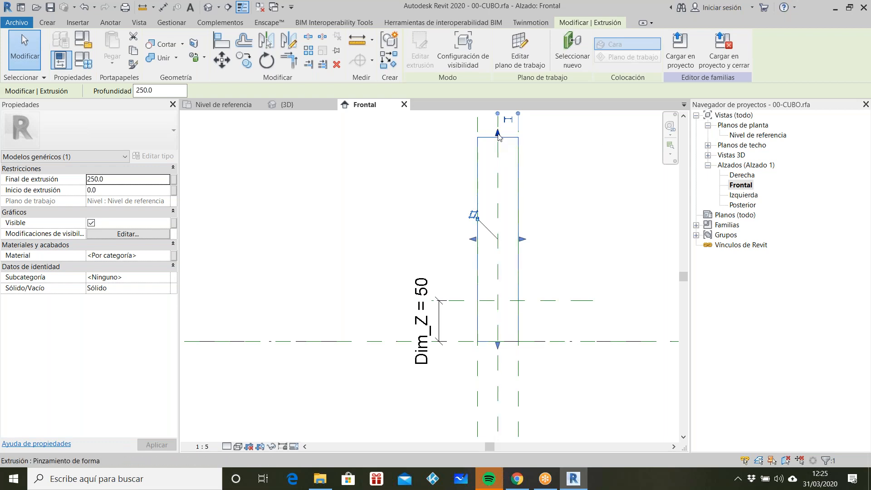
pyautogui.moveTo(498, 133); pyautogui.dragTo(498, 302)
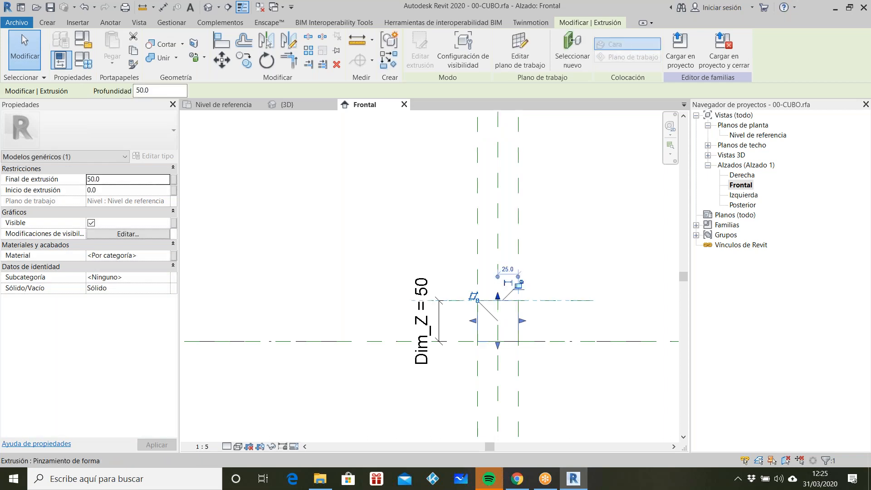
pyautogui.click(520, 285)
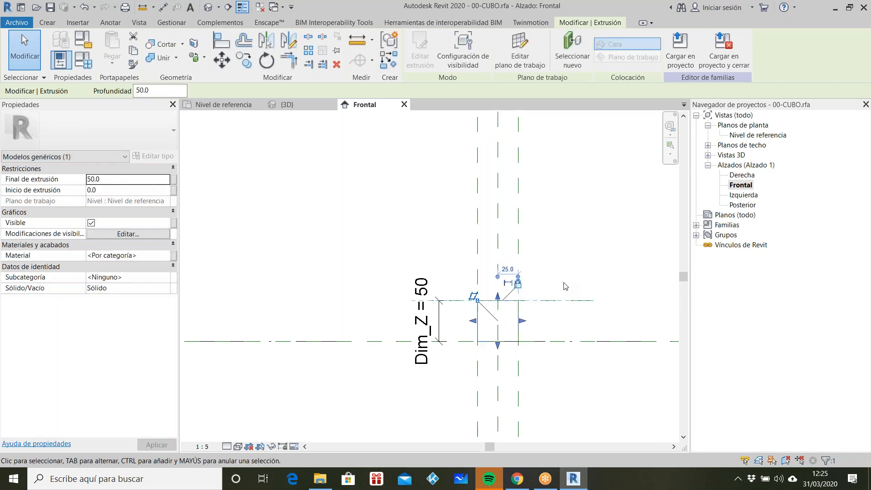
pyautogui.click(565, 287)
pyautogui.scroll(2, 534, 320)
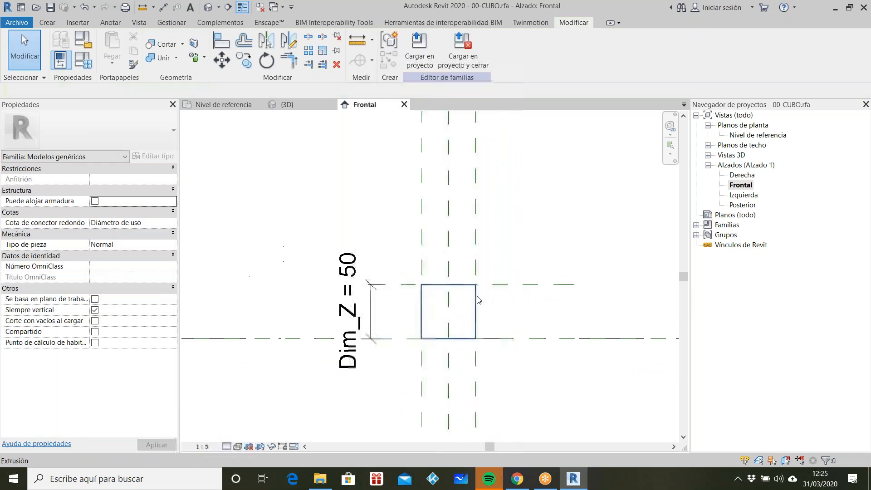
pyautogui.scroll(-1, 487, 315)
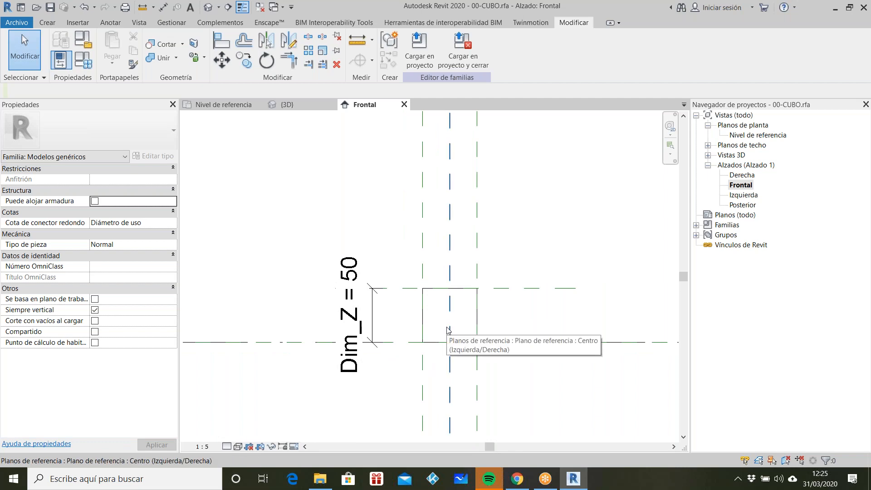
# Align the extrusion's bottom face with the reference level in the Frontal elevation
pyautogui.click(477, 324)
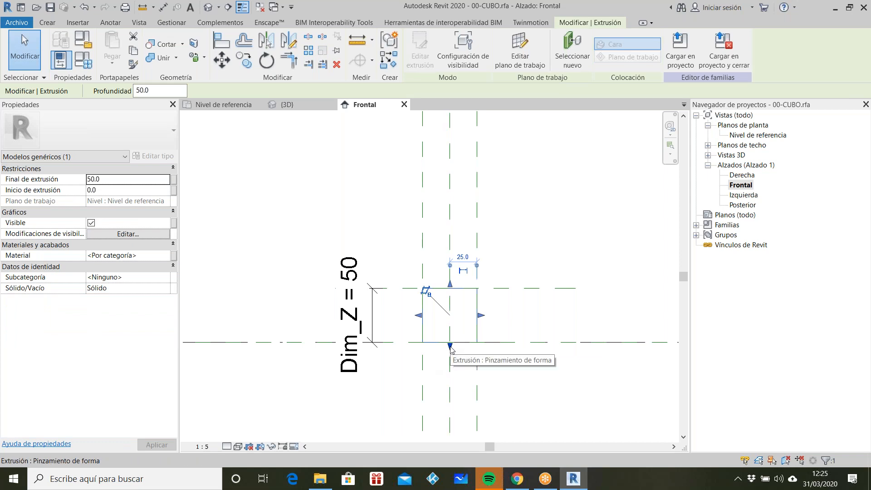
pyautogui.moveTo(450, 348)
pyautogui.mouseDown()
pyautogui.moveTo(449, 330)
pyautogui.moveTo(449, 343)
pyautogui.mouseUp()
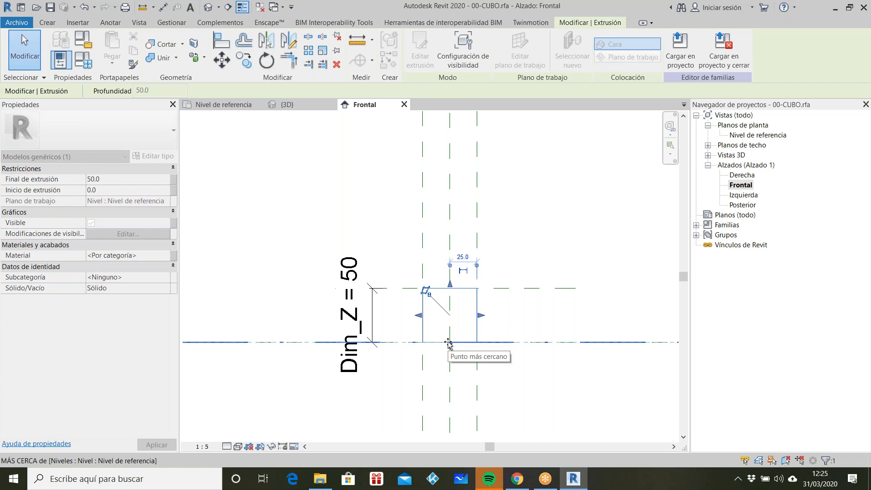
pyautogui.moveTo(448, 344); pyautogui.dragTo(448, 344)
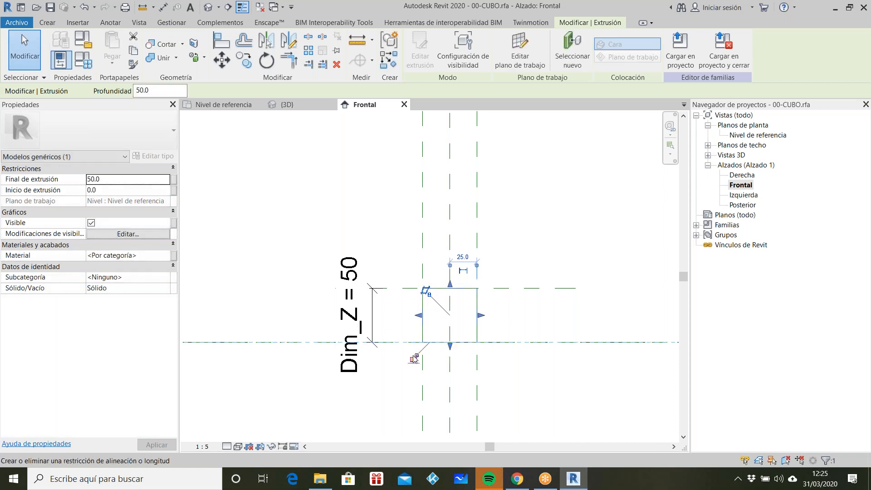
pyautogui.click(525, 373)
pyautogui.scroll(-5, 537, 346)
pyautogui.scroll(4, 470, 346)
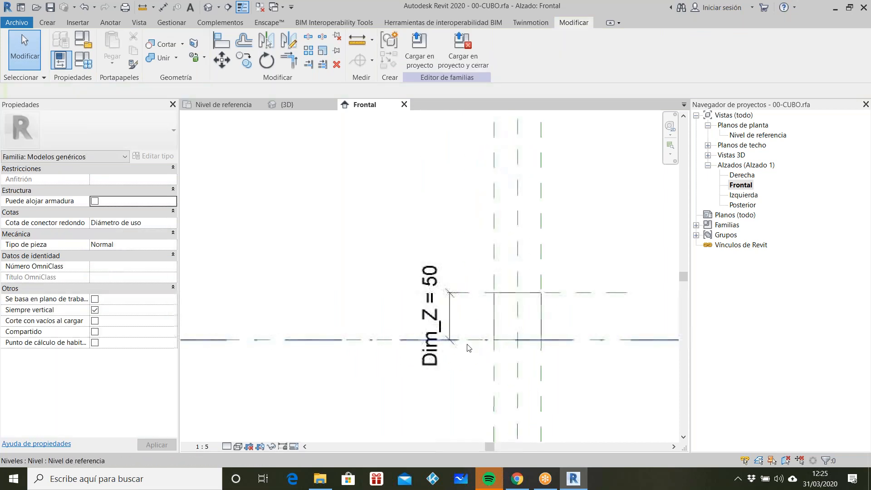
# In the 3D view, set Dim_X to 100, Dim_Y to 75 and Dim_Z to 150, and save the family
pyautogui.click(299, 106)
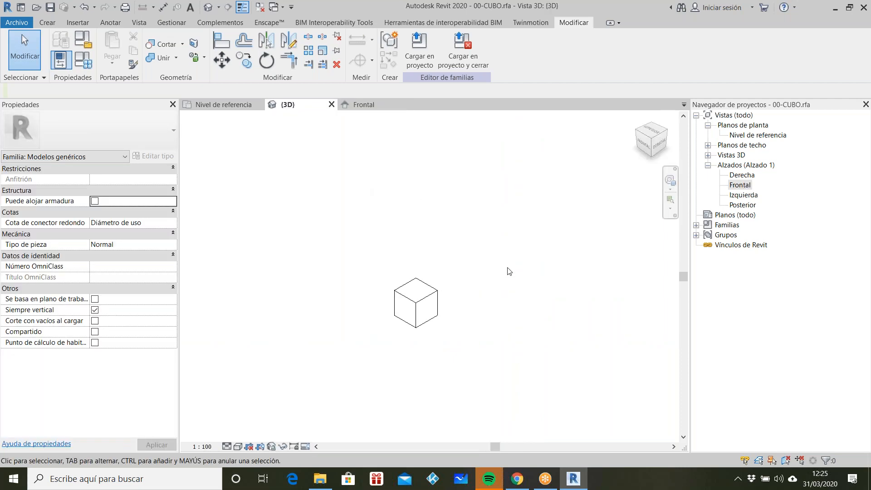
pyautogui.scroll(4, 393, 258)
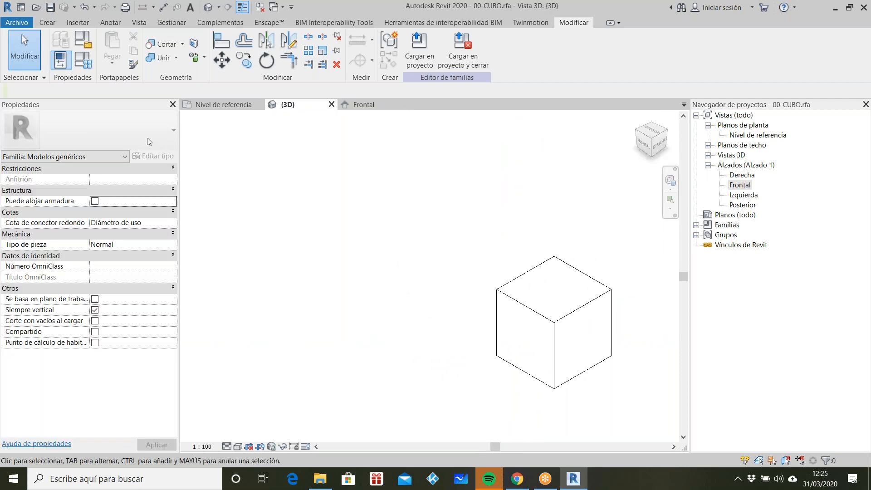
pyautogui.click(83, 60)
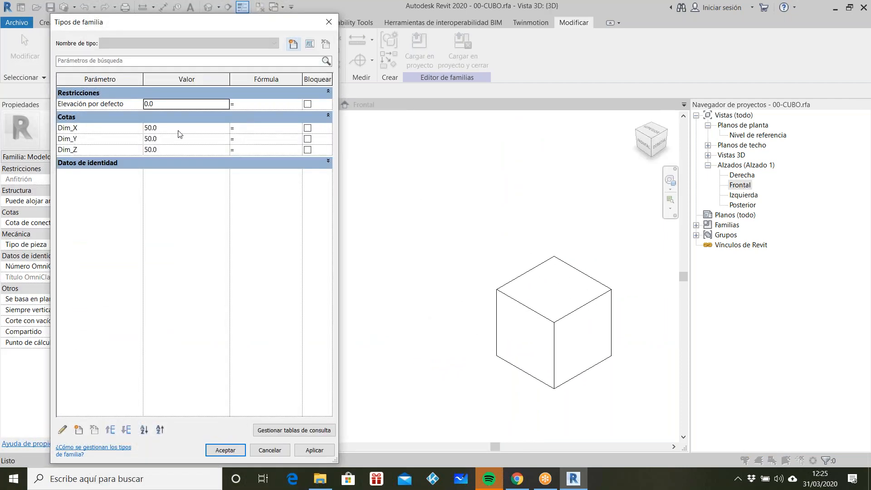
pyautogui.write('100')
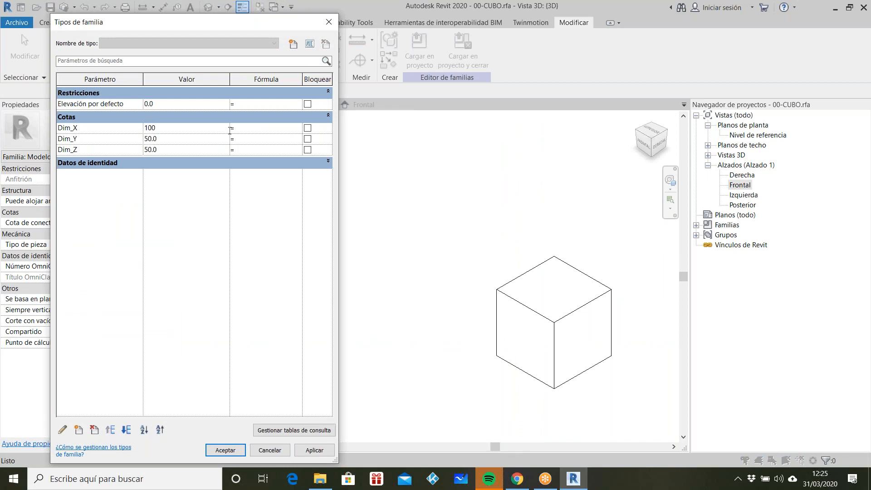
pyautogui.click(211, 142)
pyautogui.doubleClick(193, 142)
pyautogui.write('7')
pyautogui.write('150')
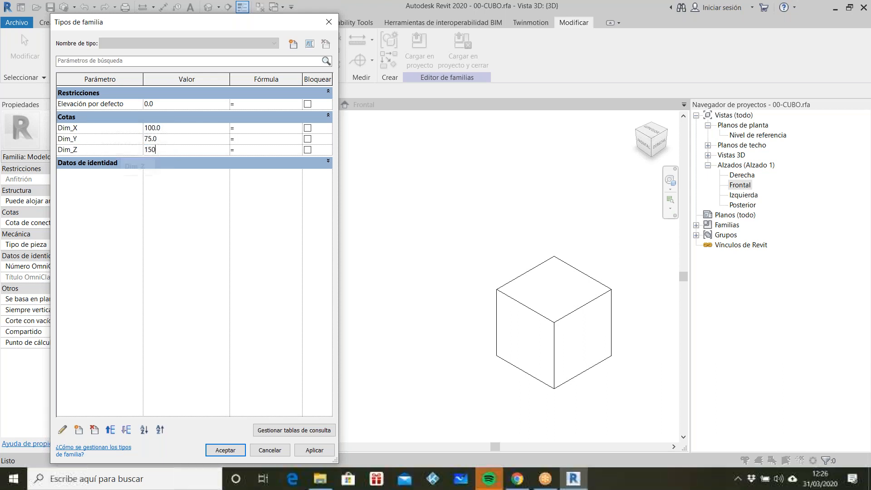
pyautogui.click(314, 450)
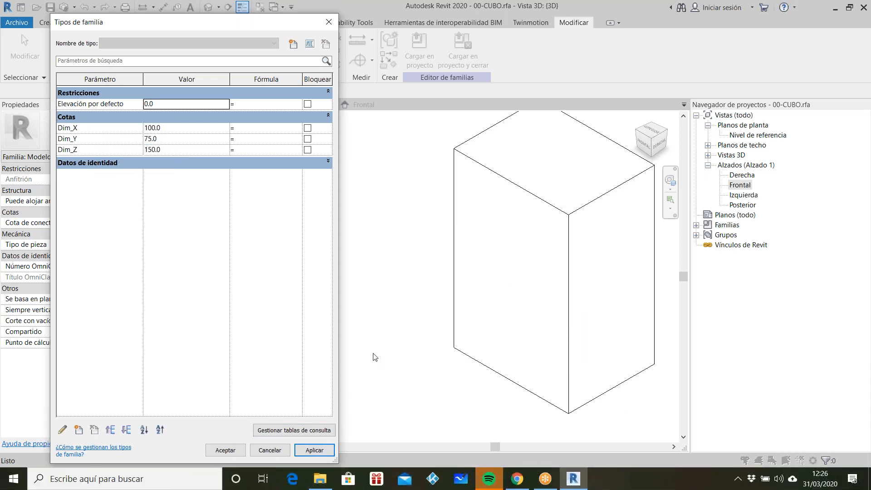
pyautogui.click(226, 451)
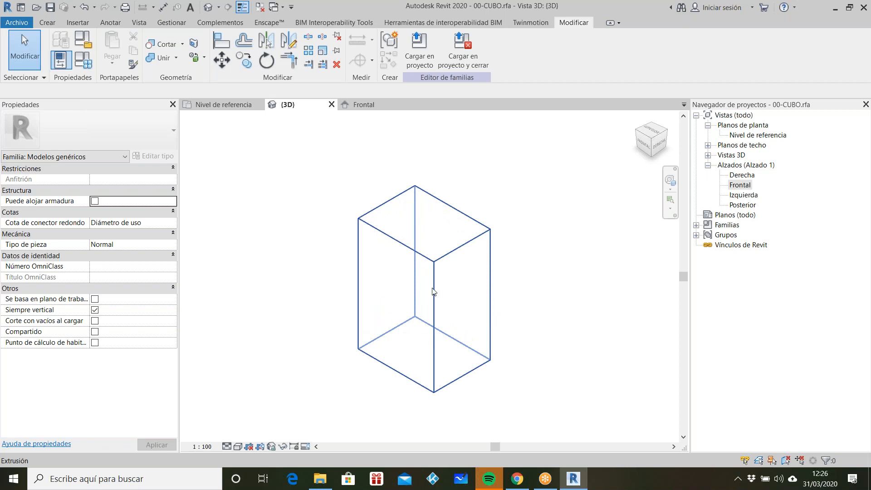
pyautogui.click(53, 10)
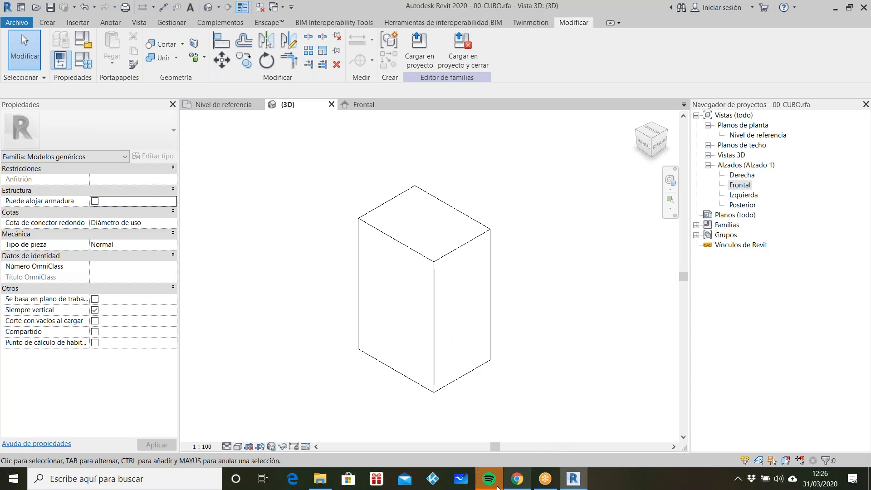
# Switch to File Explorer, open autodesk-co-branded-powerpoint-template in PowerPoint, and examine slide 7 on the IKEA Lack table's dimensions in a maximized window
pyautogui.click(320, 478)
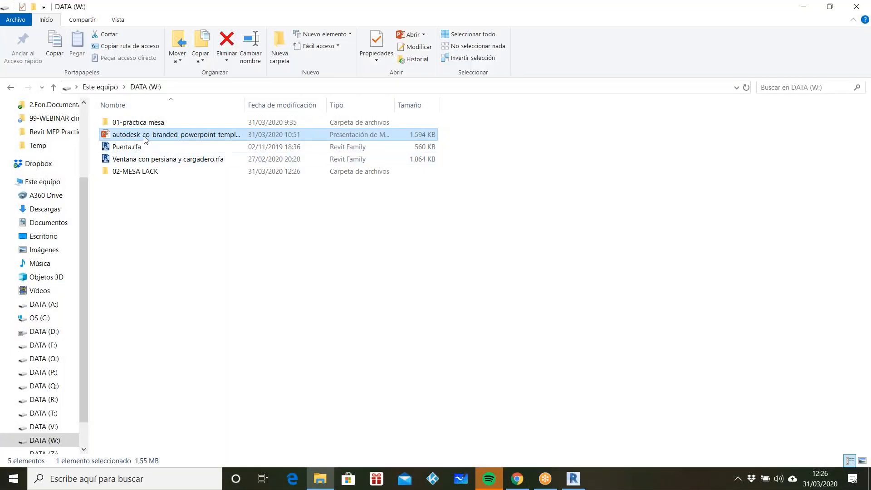
pyautogui.doubleClick(191, 136)
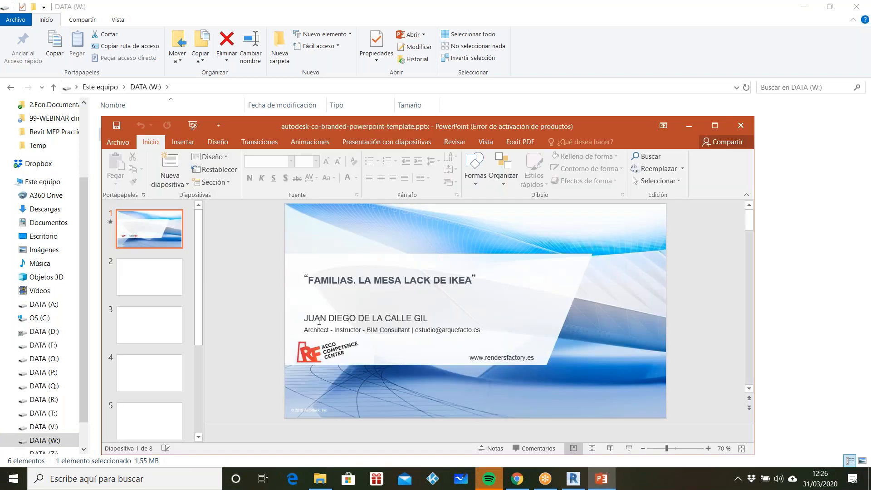
pyautogui.click(553, 406)
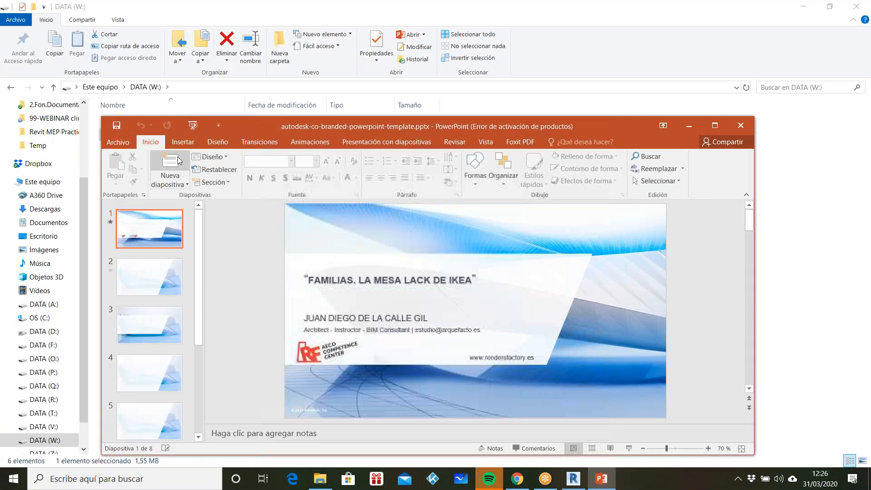
pyautogui.scroll(-5, 154, 318)
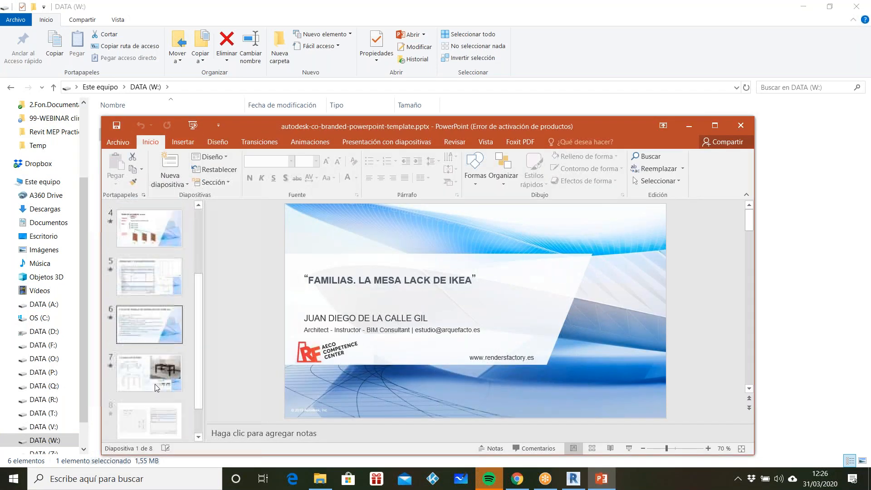
pyautogui.click(145, 372)
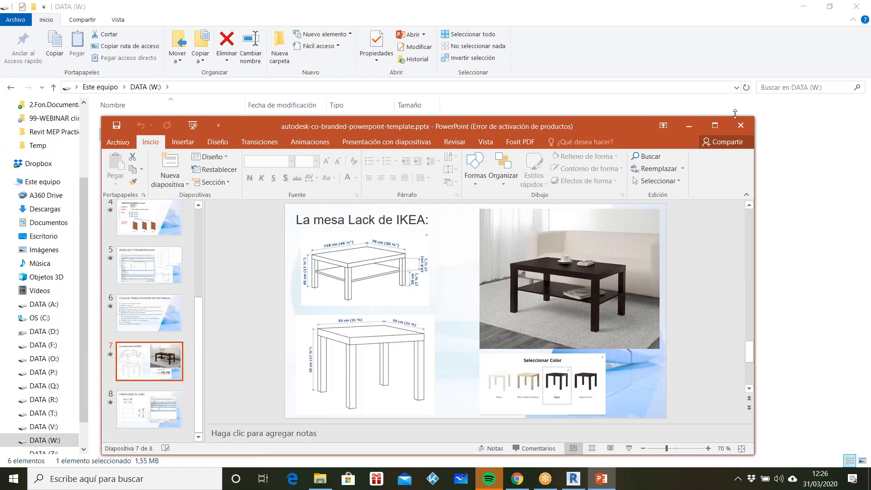
pyautogui.click(714, 126)
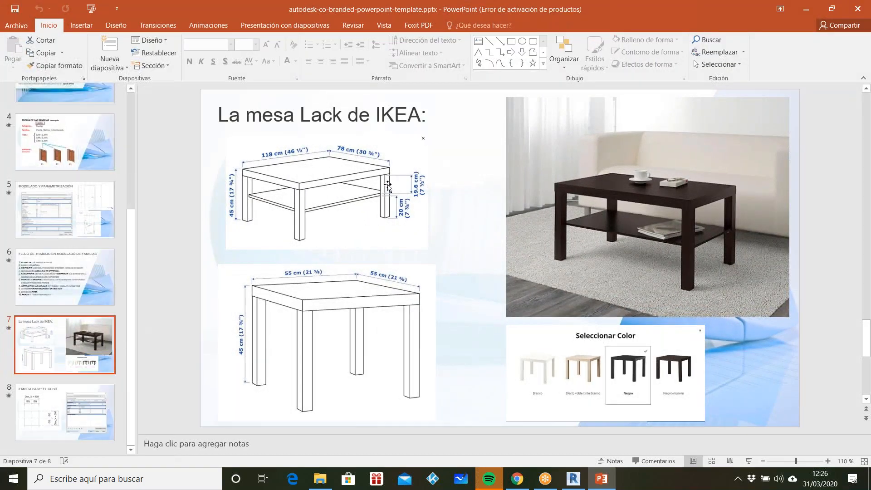
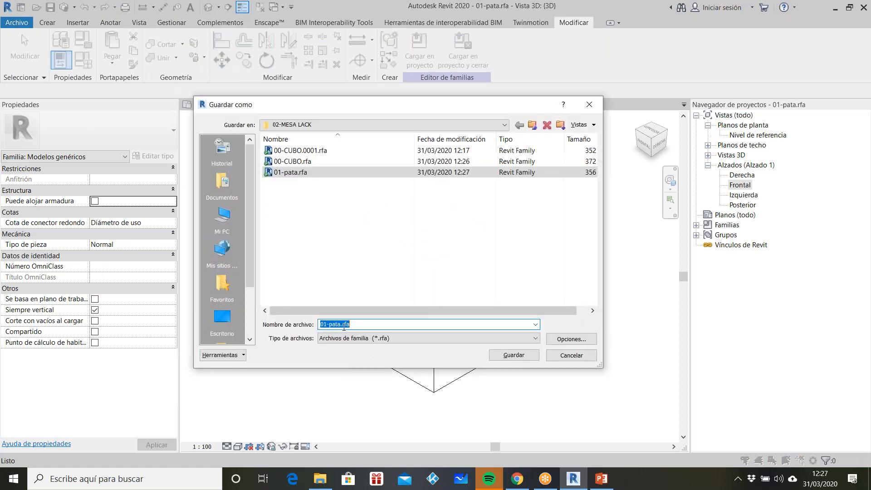
# Save a copy of the family as 02-tablero superior in the 02-MESA LACK folder
pyautogui.click(341, 324)
pyautogui.press('BackSpace')
pyautogui.press('BackSpace')
pyautogui.press('BackSpace')
pyautogui.write('2-tablero superior')
pyautogui.press('Return')
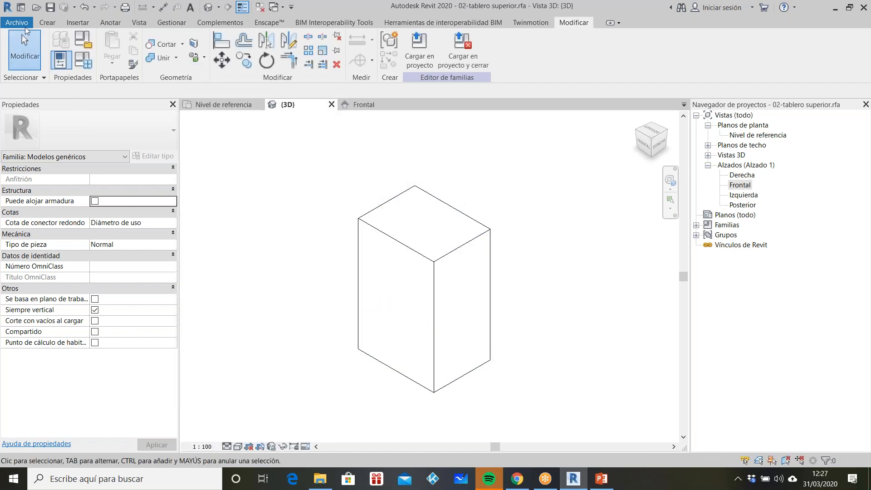
# Save a copy of the family as 02-tablero intermedio in the 02-MESA LACK folder
pyautogui.hotkey('alt', 'f')
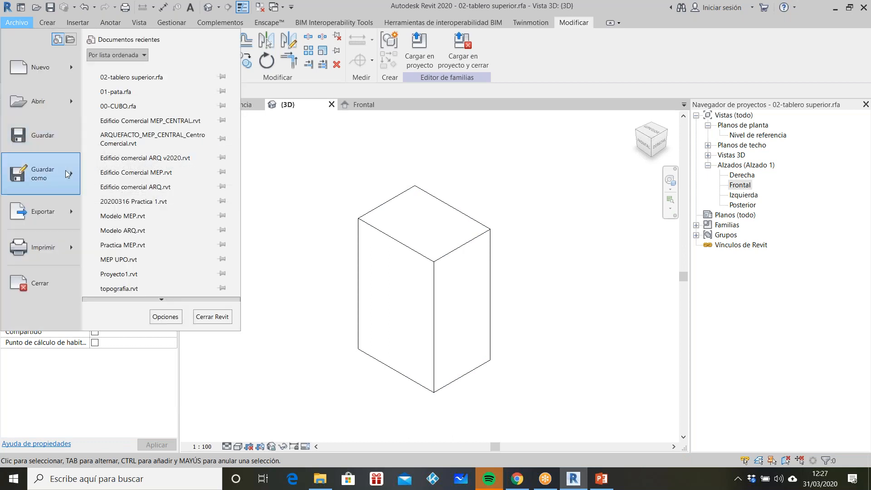
pyautogui.press('Escape')
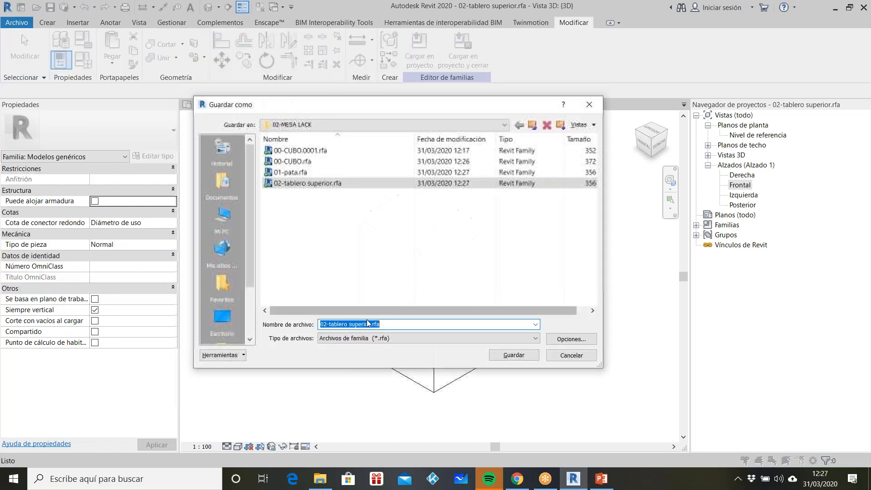
pyautogui.click(372, 324)
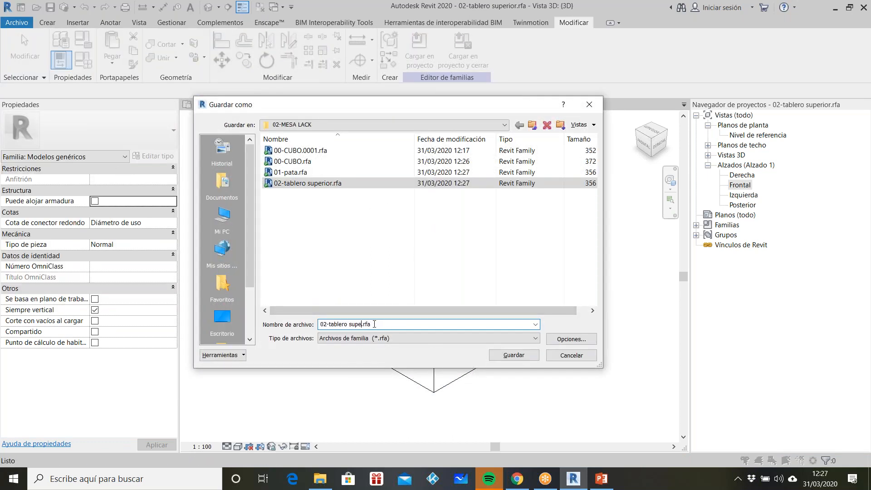
pyautogui.write('intermedio')
pyautogui.press('Return')
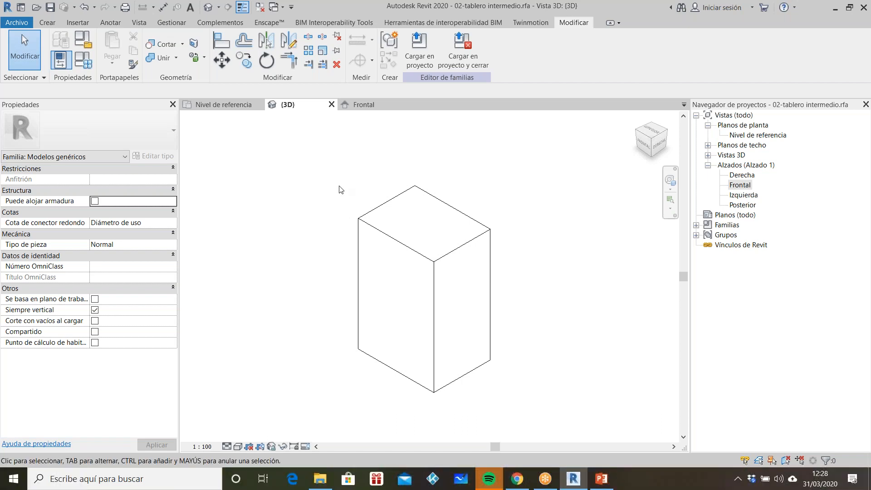
# Open the 01-pata family and rename its Dim_X parameter to Pata_Dim_X
pyautogui.click(16, 22)
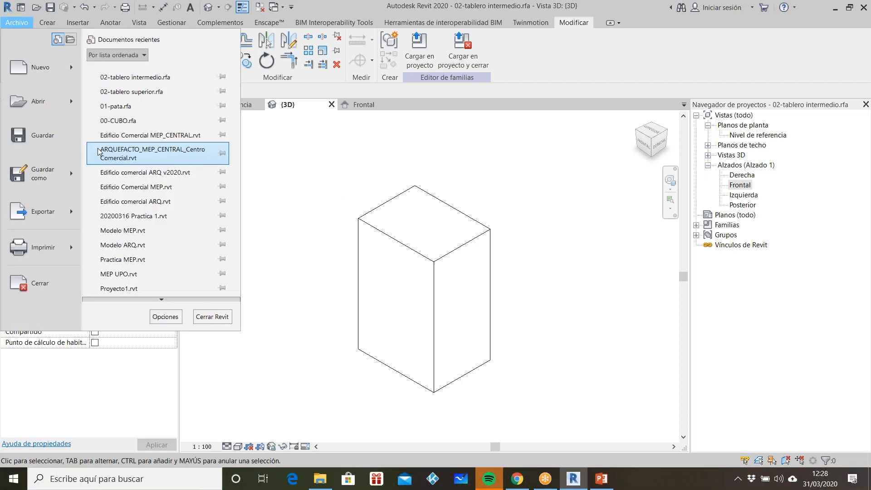
pyautogui.click(256, 165)
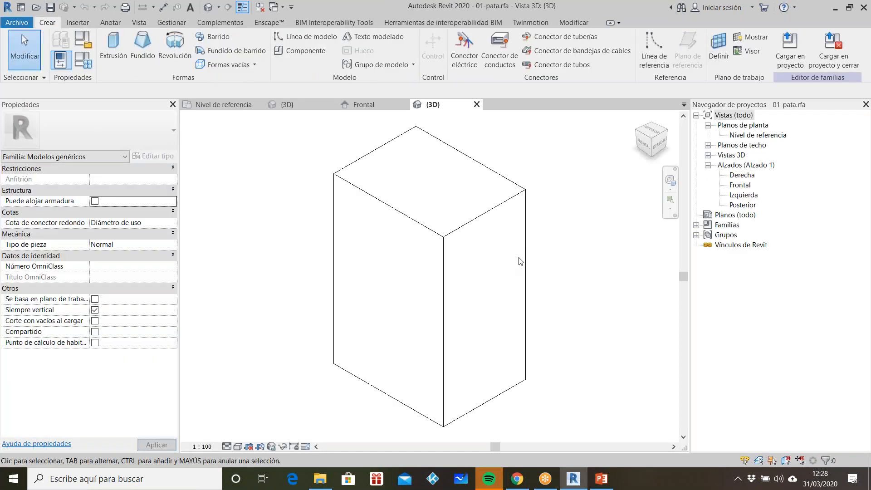
pyautogui.click(83, 60)
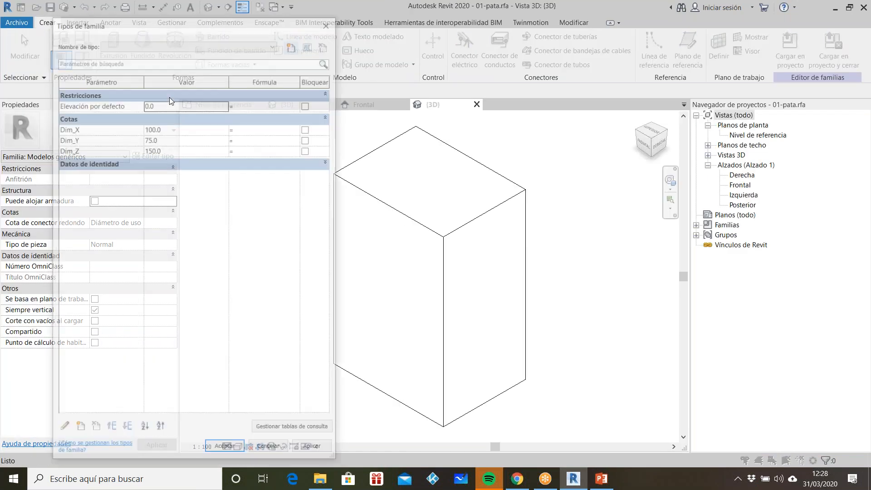
pyautogui.moveTo(202, 28); pyautogui.dragTo(399, 29)
pyautogui.click(289, 135)
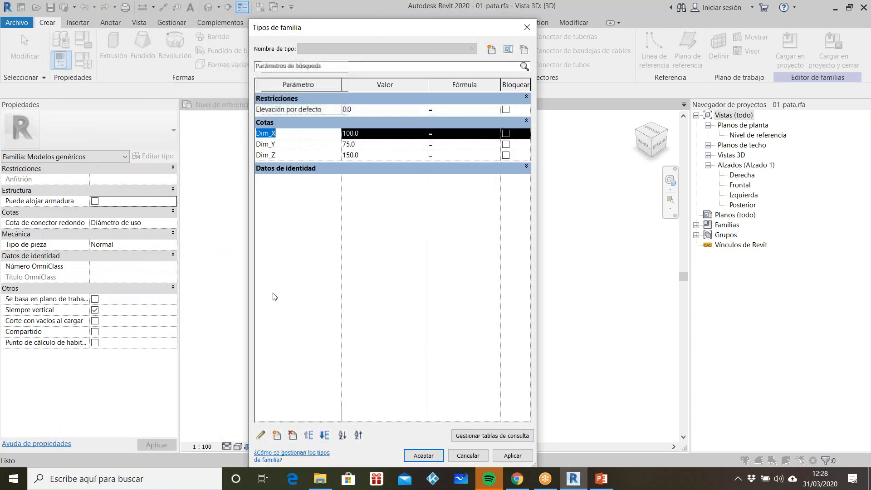
pyautogui.click(261, 436)
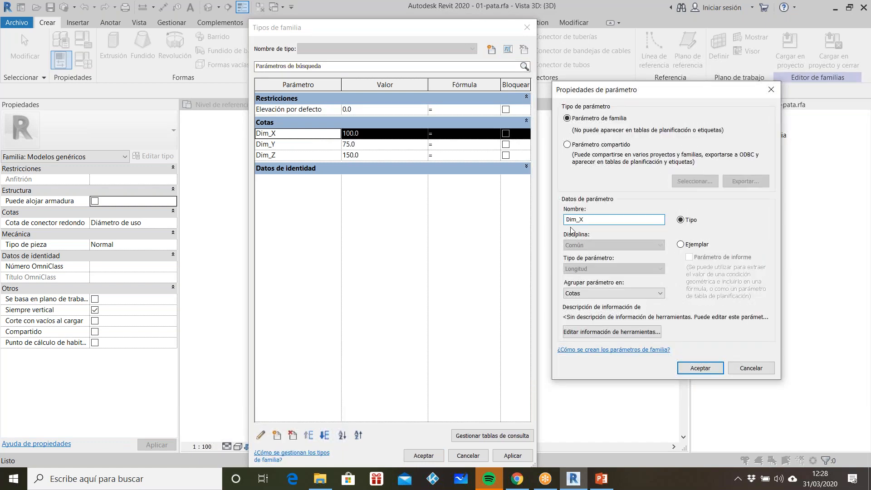
pyautogui.write('Pata_')
pyautogui.hotkey('shift', 'Home')
pyautogui.hotkey('ctrl', 'c')
pyautogui.press('Return')
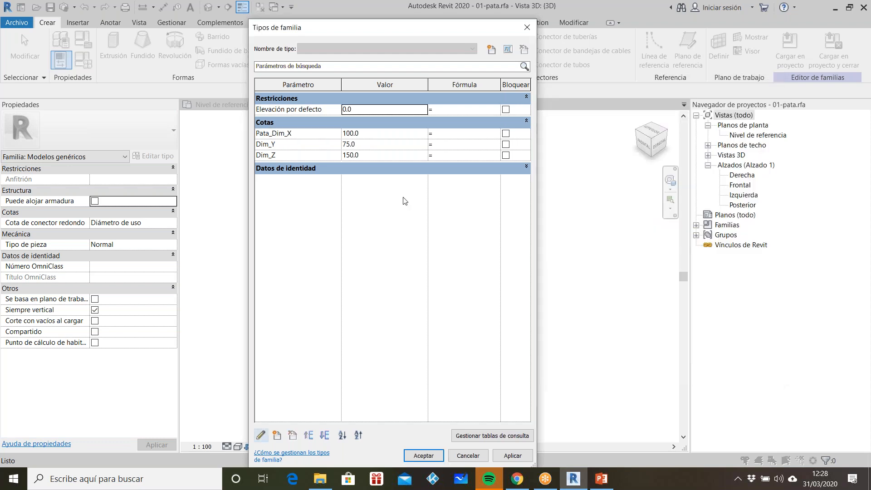
# Rename the Dim_Y and Dim_Z parameters of 01-pata to Pata_Dim_Y and Pata_Dim_Z, and accept the family types changes
pyautogui.click(295, 145)
pyautogui.click(261, 435)
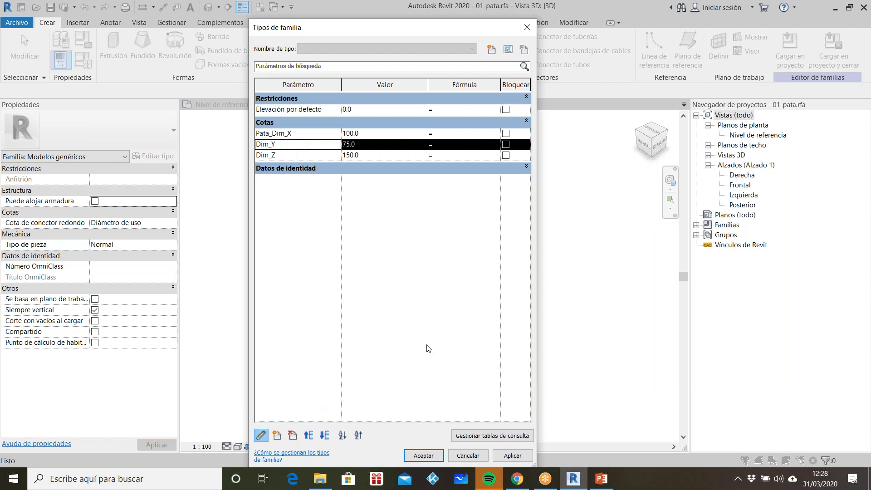
pyautogui.hotkey('ctrl', 'v')
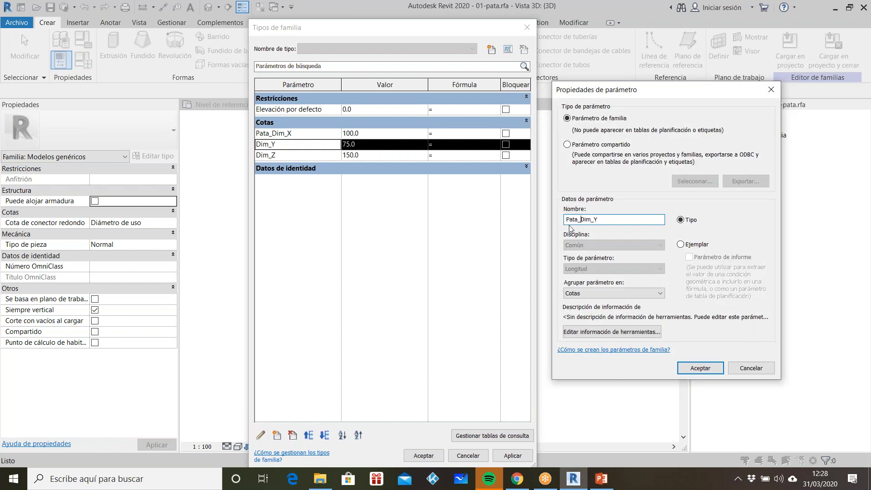
pyautogui.click(685, 368)
pyautogui.click(281, 155)
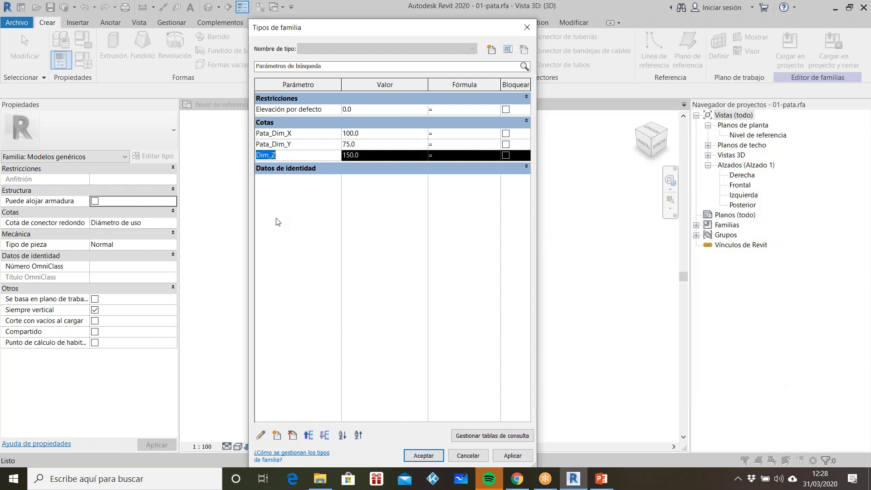
pyautogui.click(261, 436)
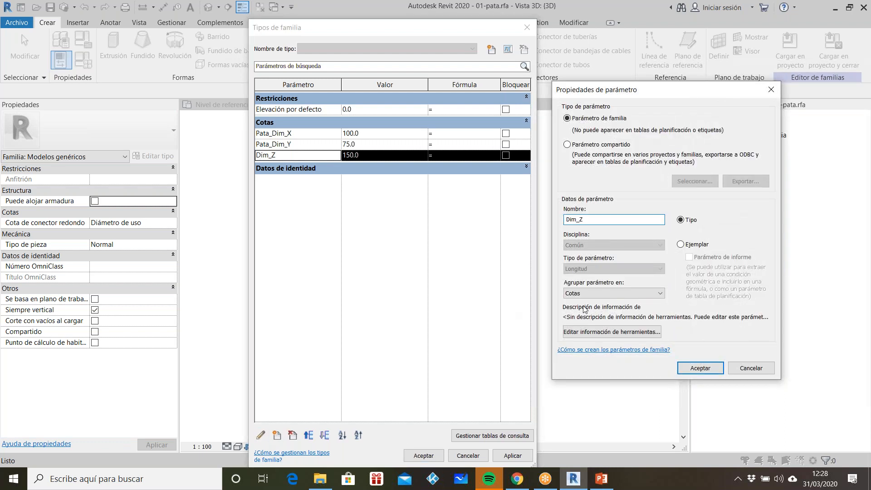
pyautogui.hotkey('ctrl', 'v')
pyautogui.click(688, 367)
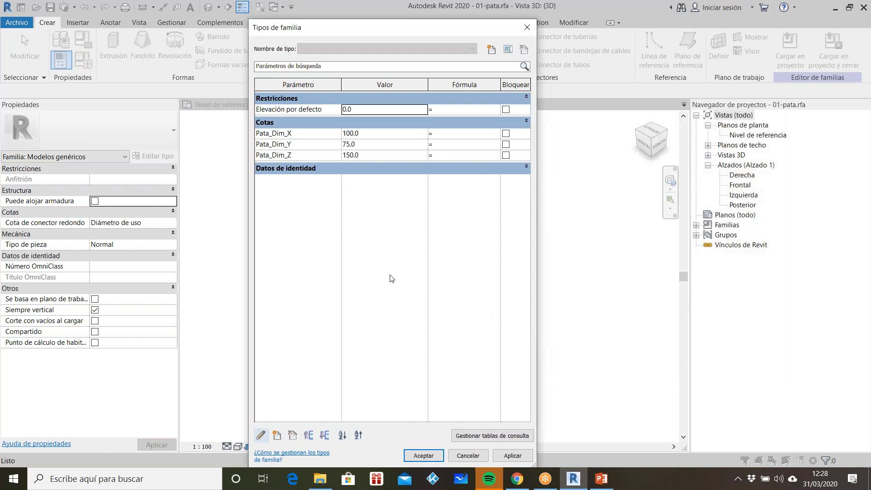
pyautogui.click(424, 455)
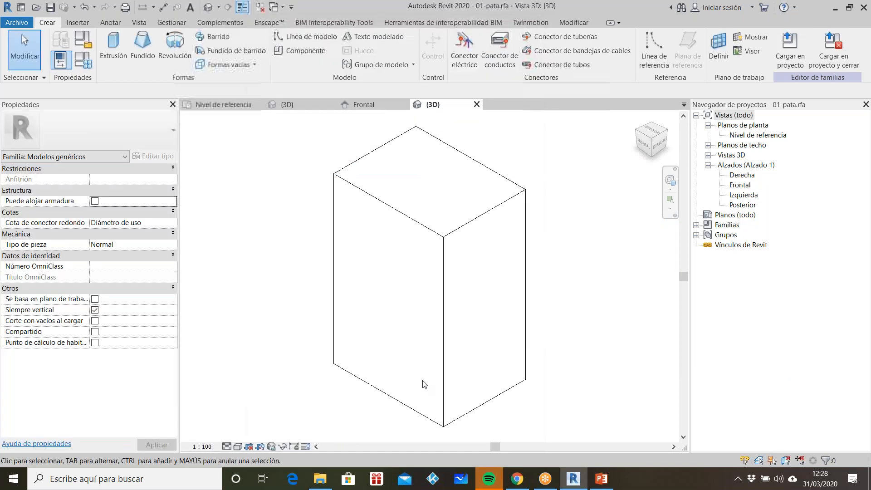
# Close the 01-pata family and open 02-tablero superior from the recent documents
pyautogui.click(476, 105)
pyautogui.click(402, 247)
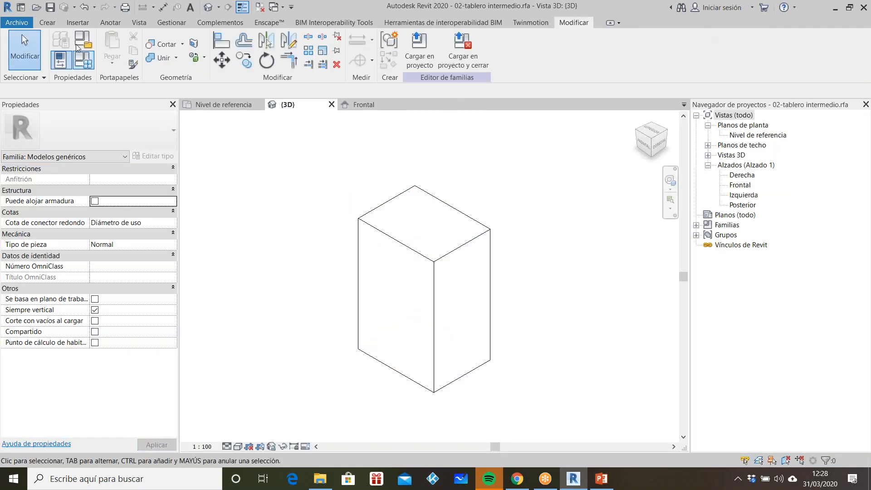
pyautogui.click(18, 23)
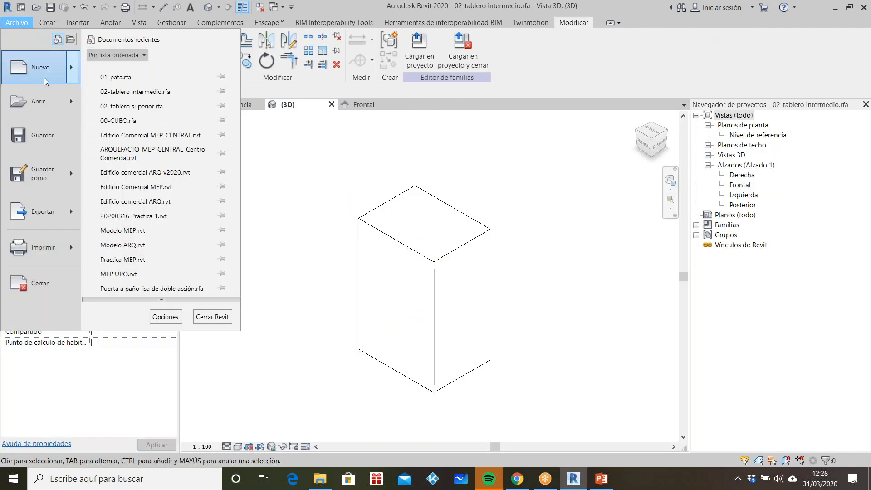
pyautogui.click(157, 105)
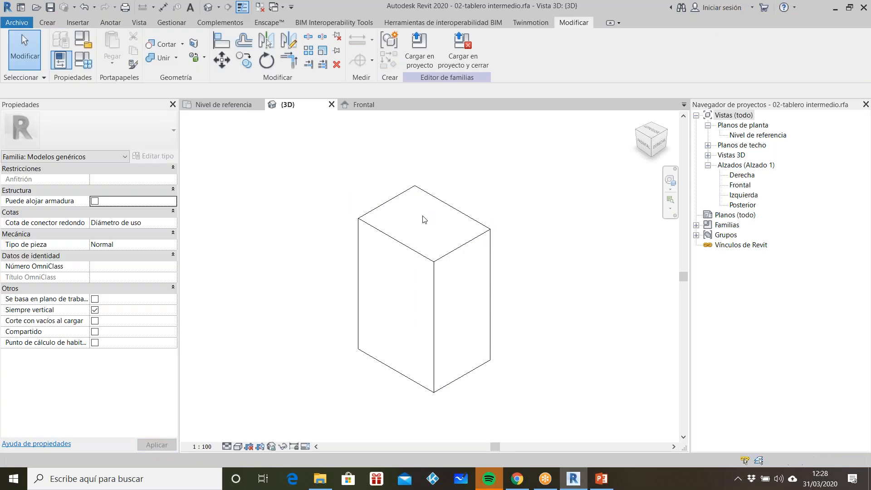
# Rename the Dim_X parameter of 02-tablero superior to TAB_SUP_Dim_X
pyautogui.click(83, 59)
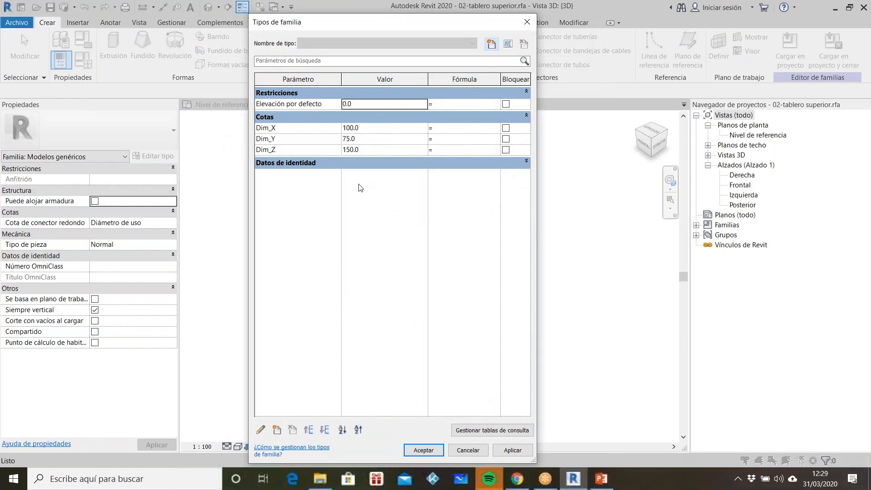
pyautogui.click(261, 430)
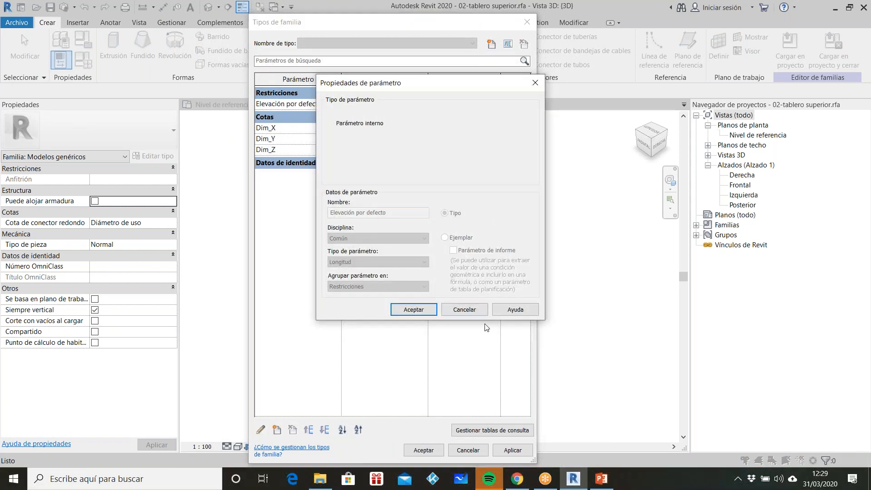
pyautogui.click(464, 309)
pyautogui.click(294, 129)
pyautogui.click(261, 429)
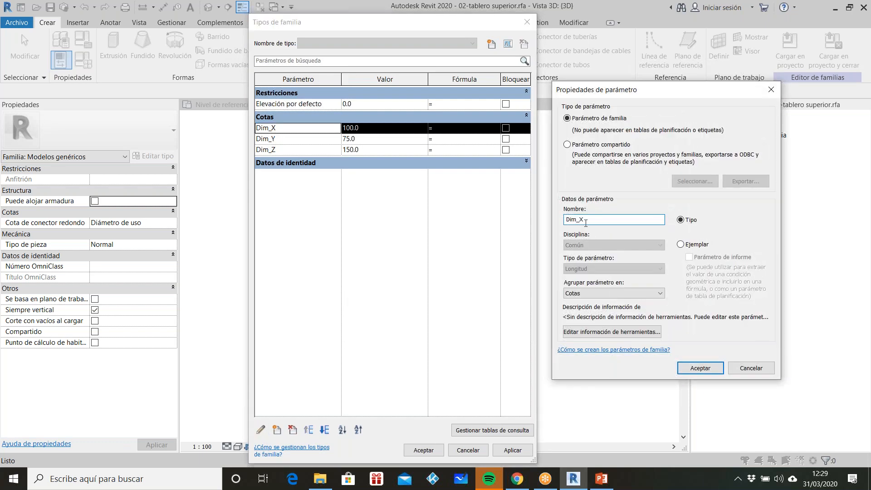
pyautogui.click(566, 219)
pyautogui.write('TAb')
pyautogui.press('BackSpace')
pyautogui.write('B_SUP_')
pyautogui.hotkey('shift', 'Home')
pyautogui.hotkey('ctrl', 'c')
pyautogui.click(700, 368)
# Rename the Dim_Y and Dim_Z parameters of 02-tablero superior to TAB_SUP_Dim_Y and TAB_SUP_Dim_Z
pyautogui.click(294, 142)
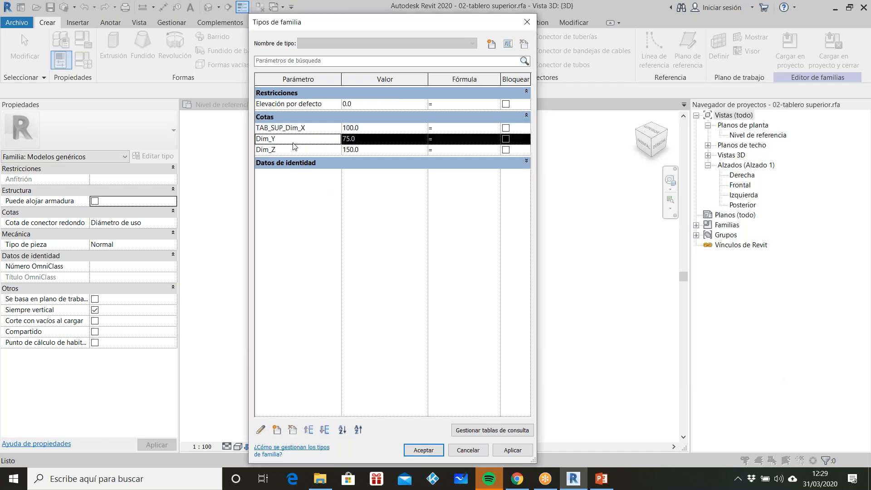
pyautogui.click(260, 430)
pyautogui.hotkey('ctrl', 'v')
pyautogui.click(699, 369)
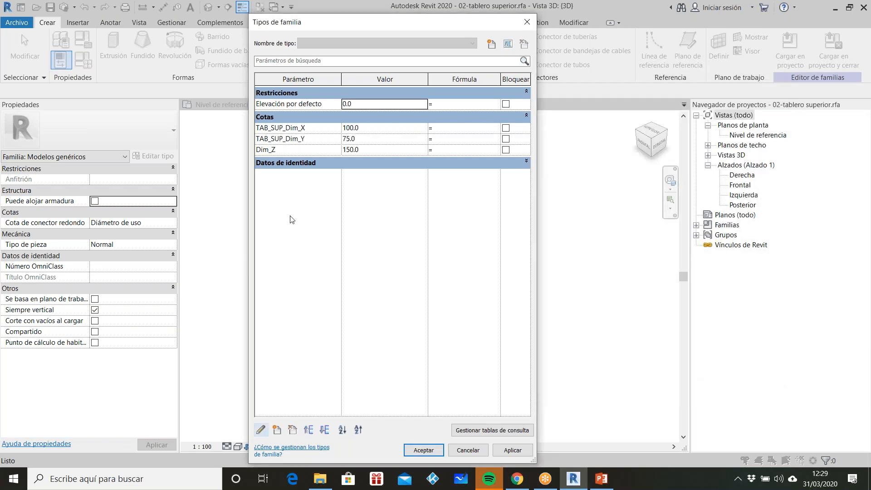
pyautogui.click(295, 151)
pyautogui.click(261, 430)
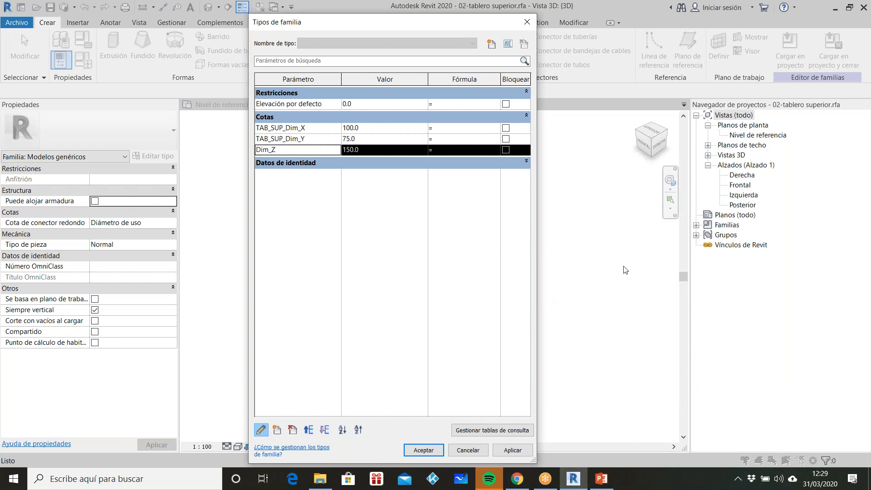
pyautogui.hotkey('ctrl', 'v')
pyautogui.click(700, 369)
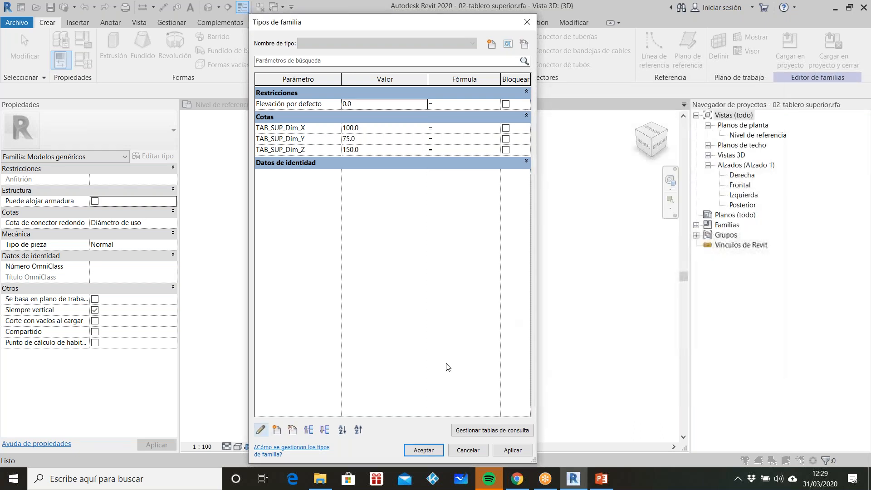
# Accept the parameter changes, and save and close the 02-tablero superior family
pyautogui.click(422, 451)
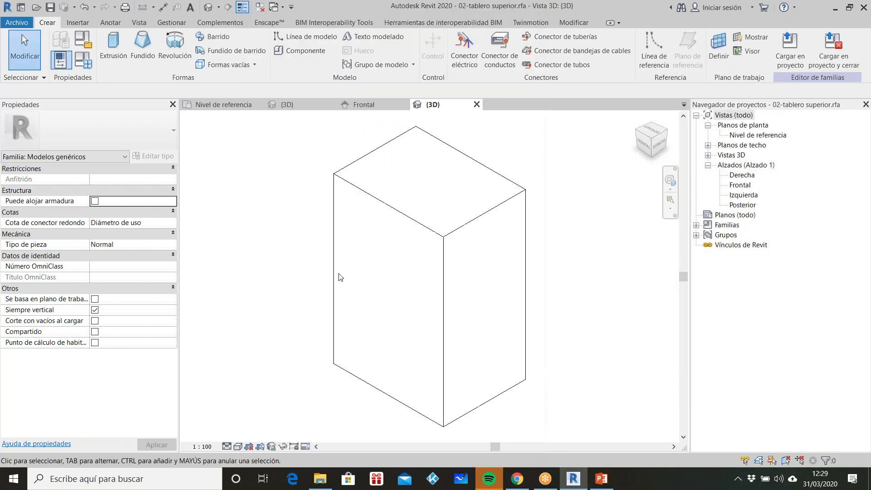
pyautogui.click(49, 9)
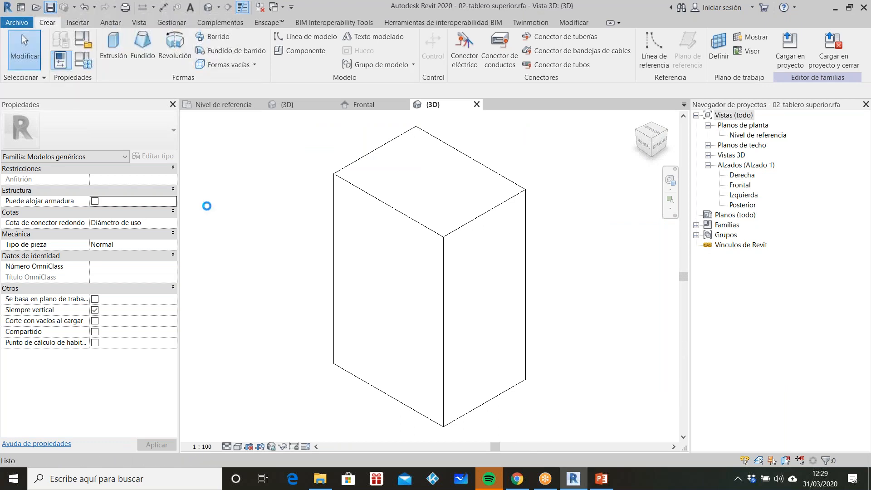
pyautogui.click(477, 105)
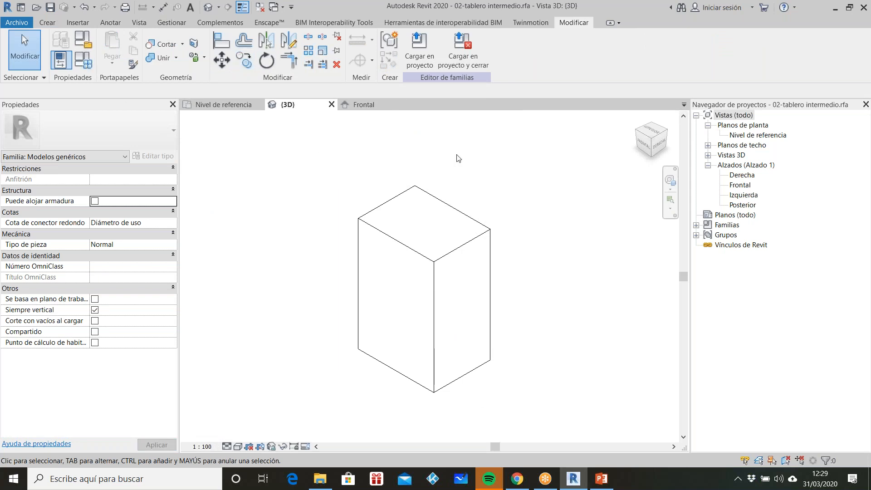
# Rename the Dim_X parameter of 02-tablero intermedio to TAB_INTER_Dim_X
pyautogui.click(61, 59)
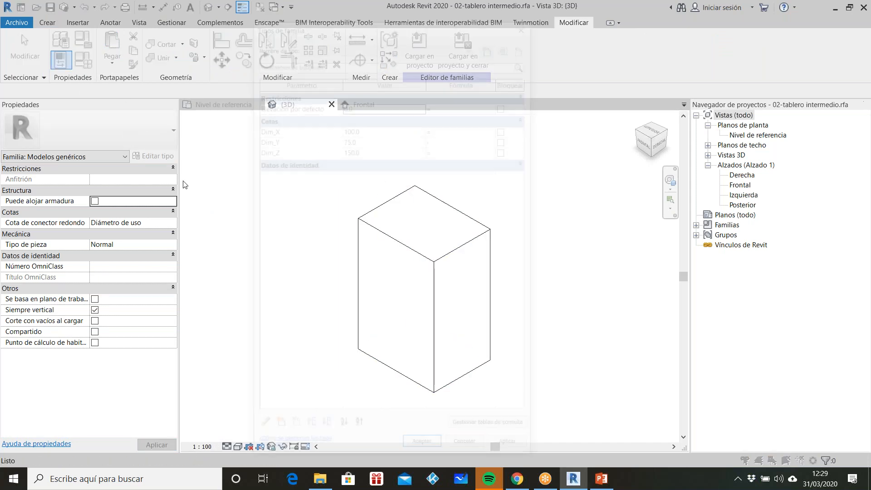
pyautogui.click(289, 128)
pyautogui.click(261, 429)
pyautogui.write('TAB_INER_Dim_X')
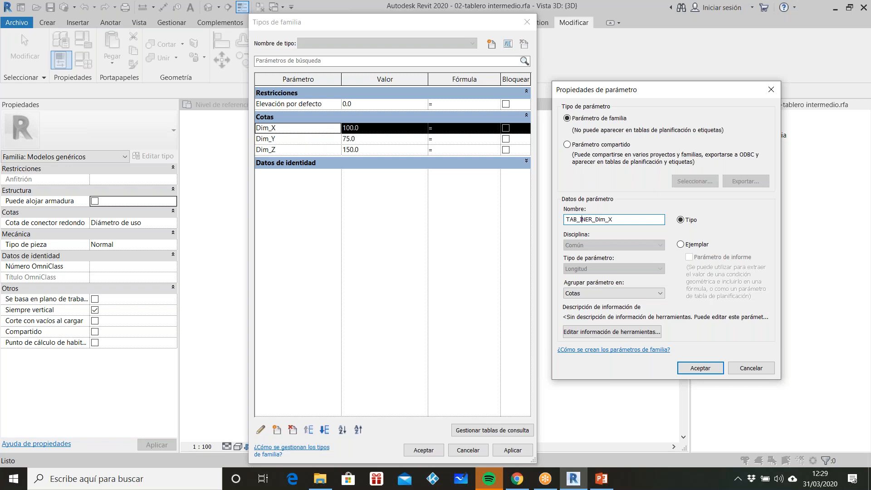
pyautogui.write('T')
pyautogui.hotkey('shift', 'Home')
pyautogui.hotkey('ctrl', 'c')
pyautogui.click(700, 368)
# Rename the Dim_Y and Dim_Z parameters of 02-tablero intermedio to TAB_INTER_Dim_Y and TAB_INTER_Dim_Z
pyautogui.click(308, 142)
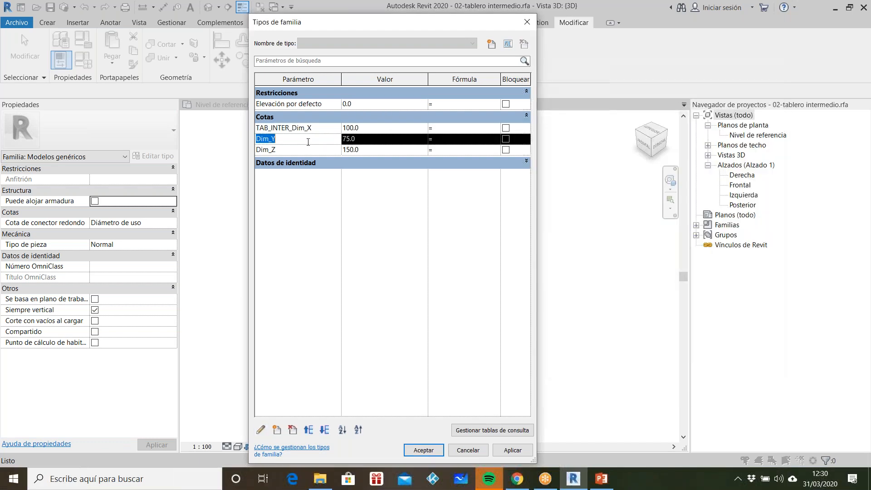
pyautogui.click(261, 429)
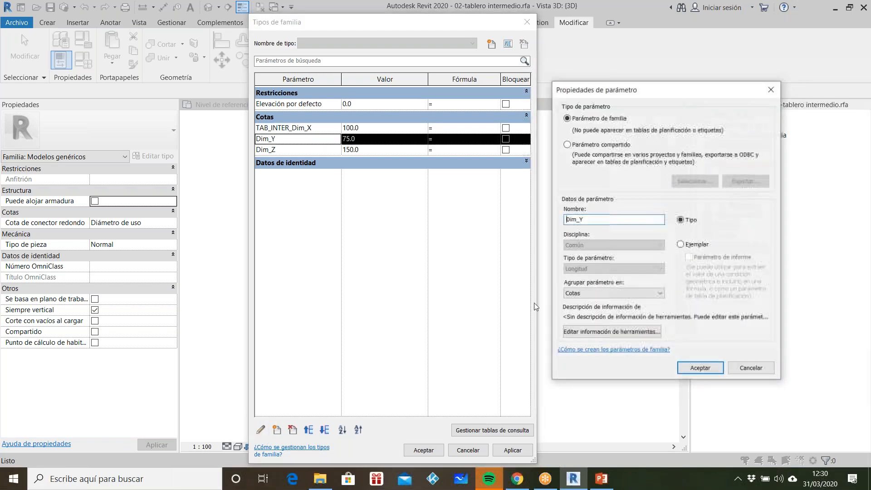
pyautogui.hotkey('ctrl', 'v')
pyautogui.click(702, 368)
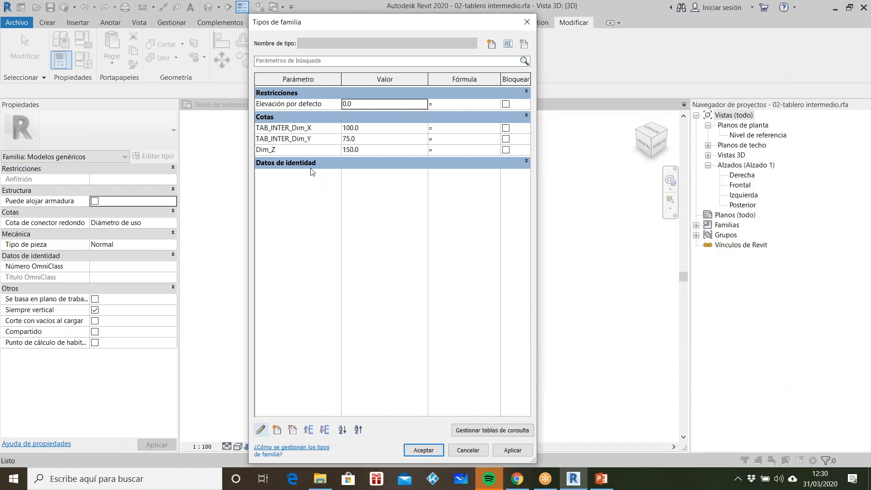
pyautogui.click(304, 153)
pyautogui.click(261, 430)
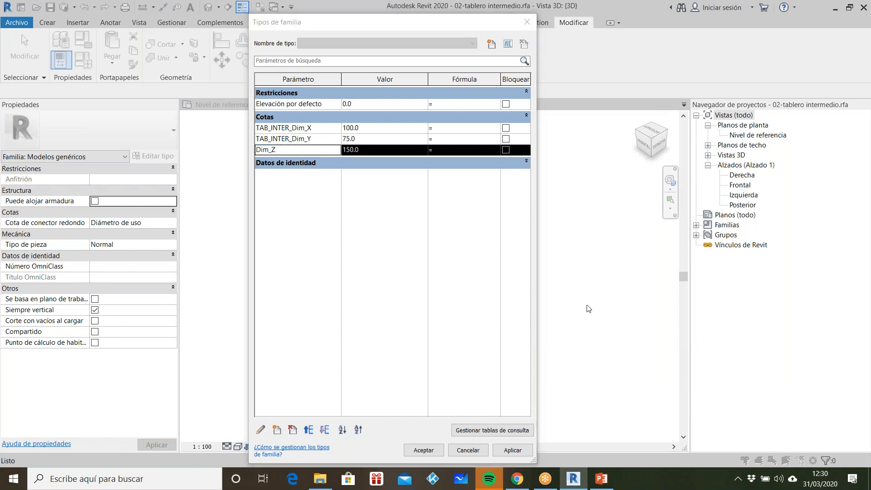
pyautogui.hotkey('ctrl', 'v')
pyautogui.click(692, 366)
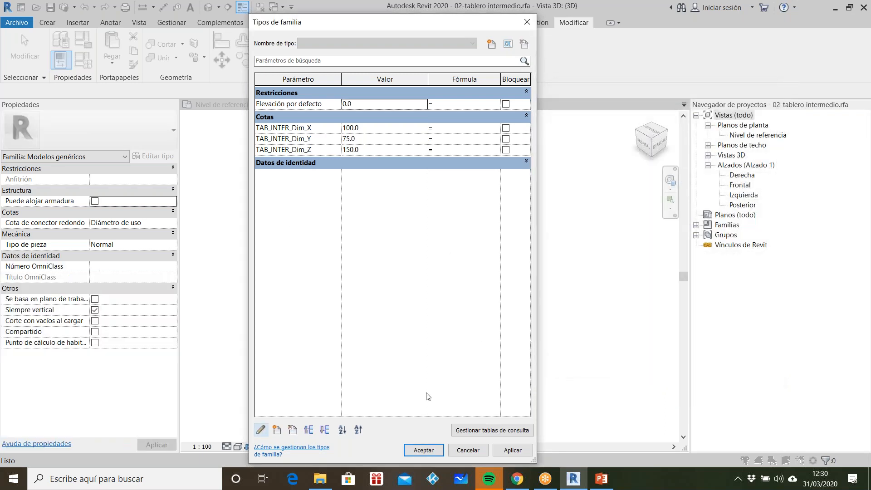
# Accept the parameter changes, and save and close the 02-tablero intermedio family
pyautogui.click(512, 450)
pyautogui.click(423, 450)
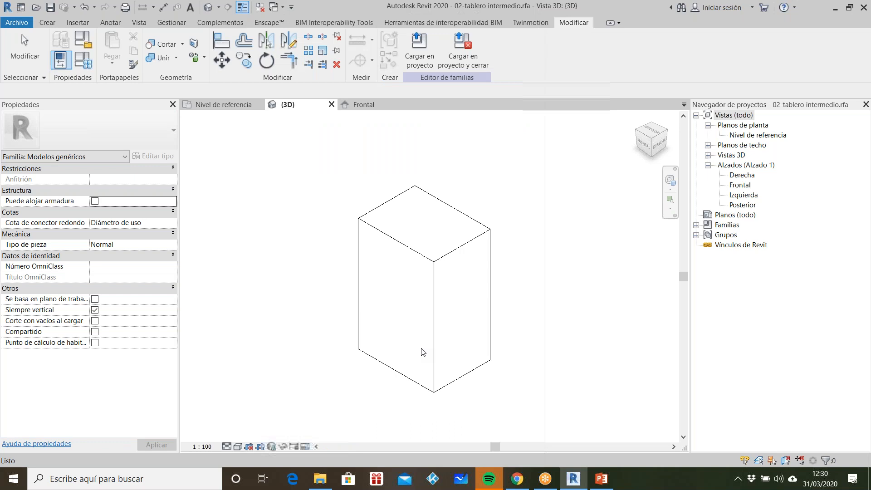
pyautogui.click(332, 105)
pyautogui.click(332, 105)
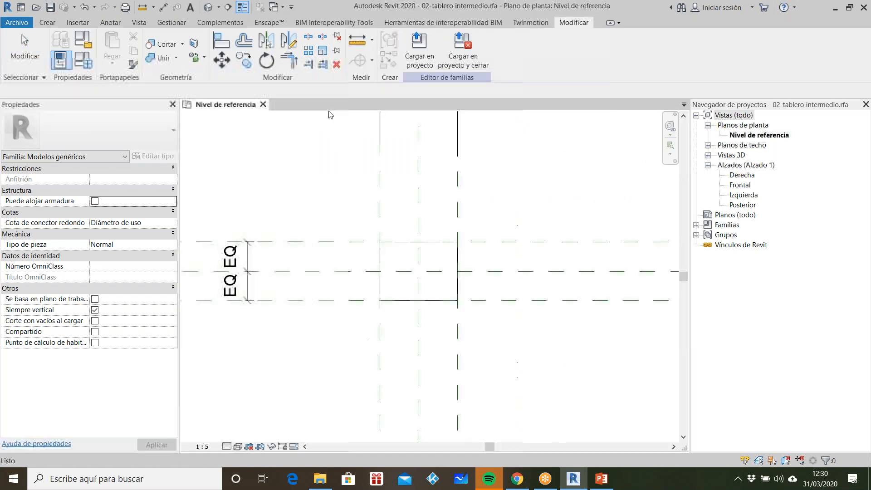
pyautogui.click(263, 104)
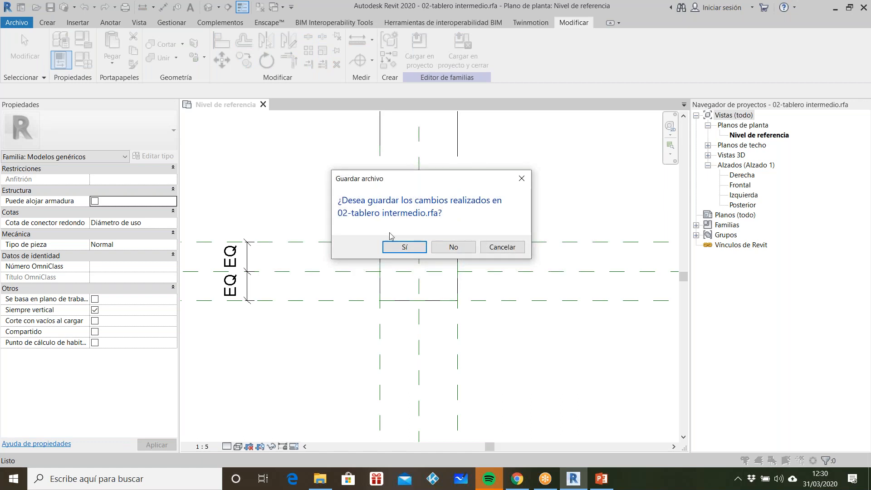
pyautogui.click(397, 246)
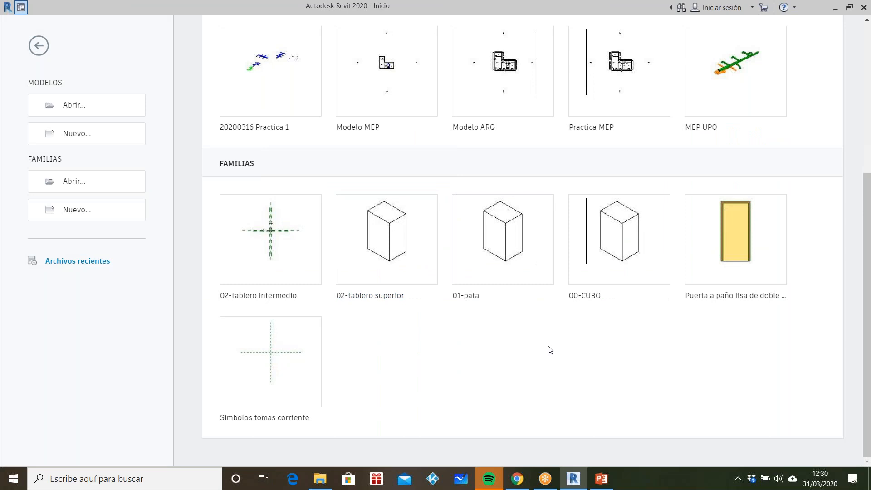
# Create a new family from the Mobiliario métrico.rft template
pyautogui.click(77, 214)
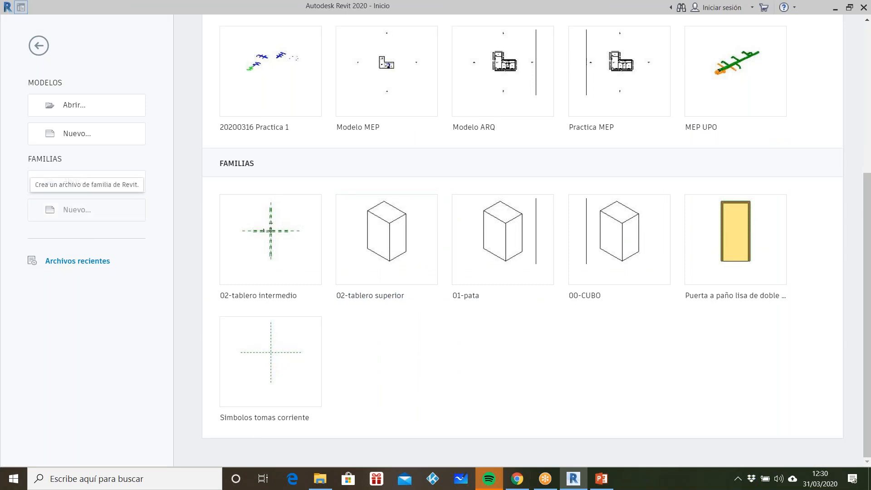
pyautogui.click(274, 273)
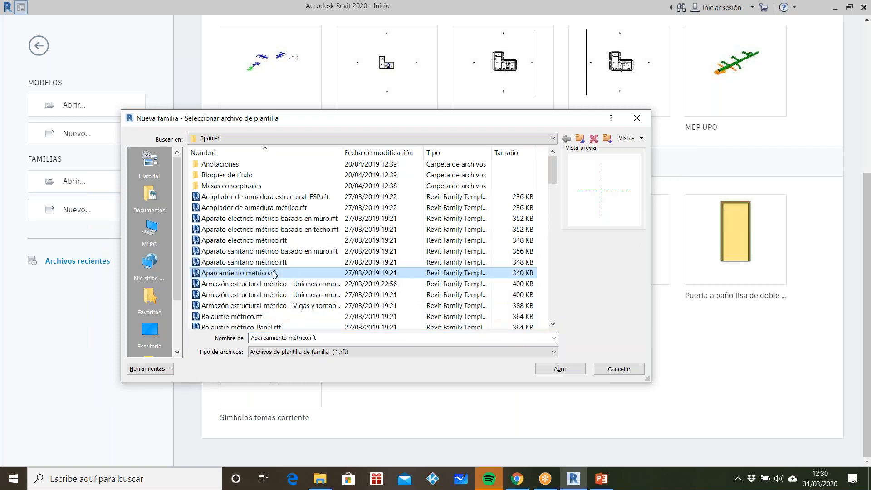
pyautogui.press('m')
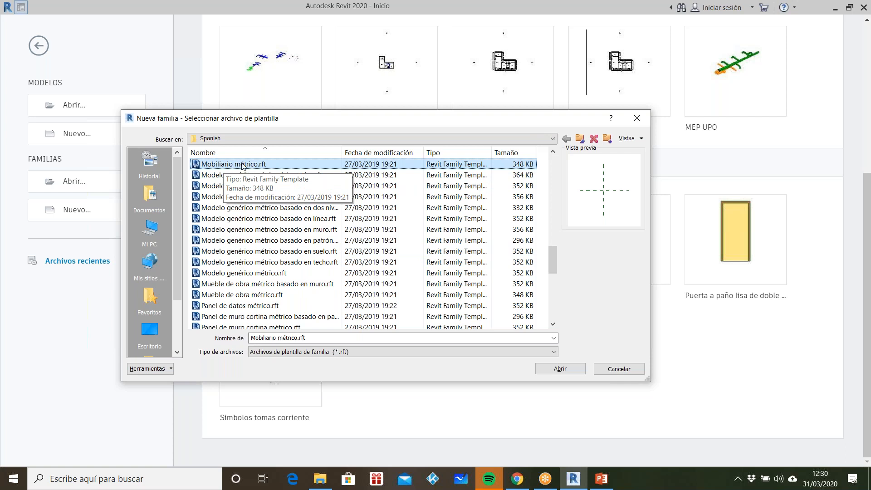
pyautogui.click(565, 369)
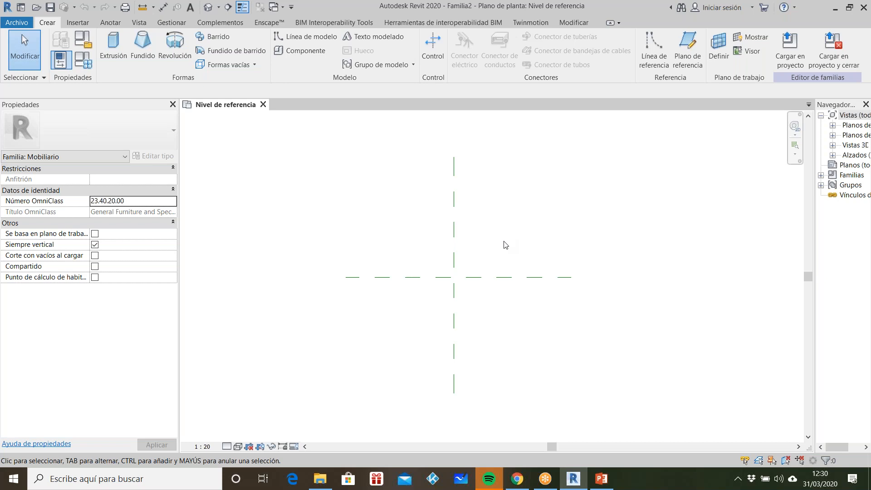
# Save the new furniture family as 04-MESA in the 02-MESA LACK folder
pyautogui.click(16, 22)
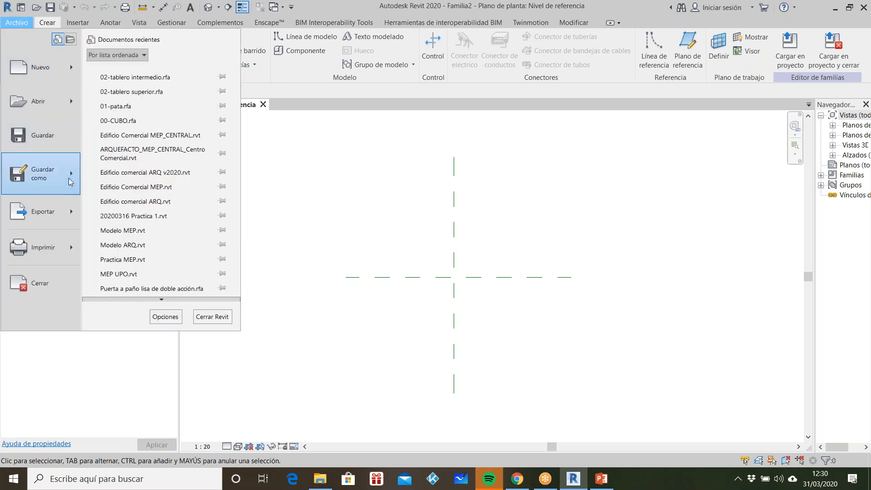
pyautogui.moveTo(70, 181)
pyautogui.click(147, 167)
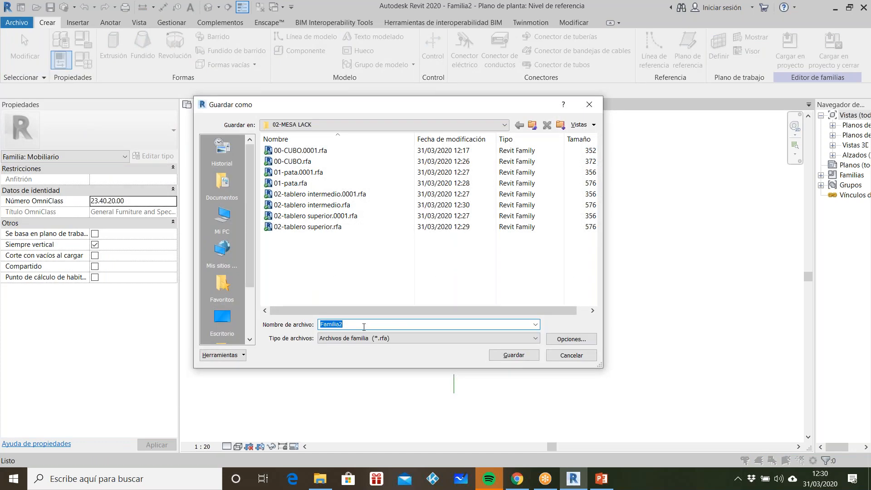
pyautogui.write('0')
pyautogui.write('4-MESA')
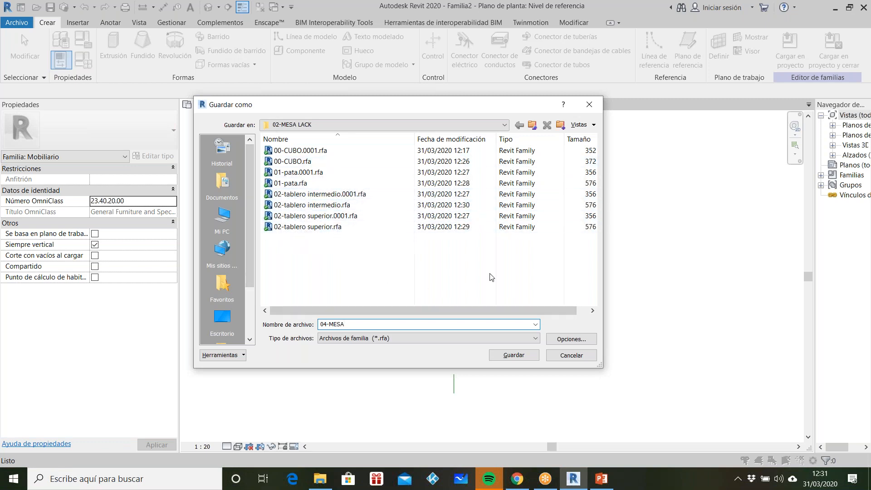
pyautogui.click(527, 354)
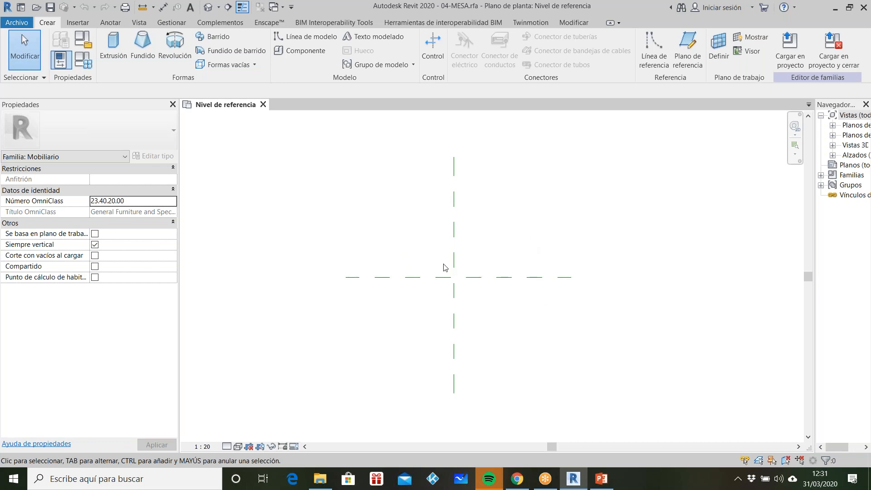
# Check the Lack table's dimensions on the PowerPoint slide and return to the 04-MESA family in Revit
pyautogui.click(517, 478)
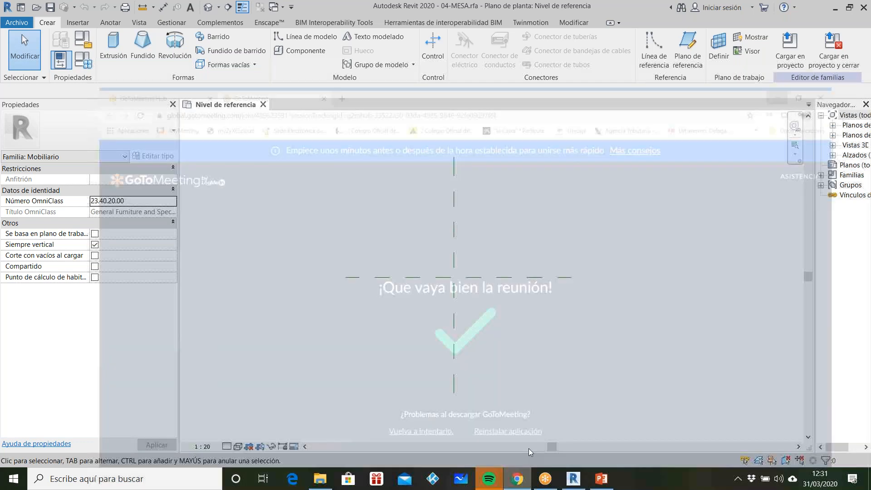
pyautogui.click(520, 485)
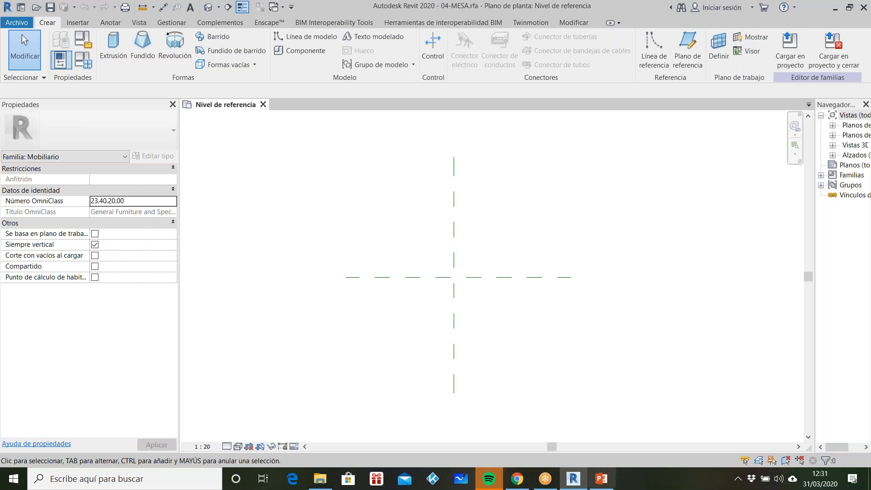
pyautogui.click(604, 482)
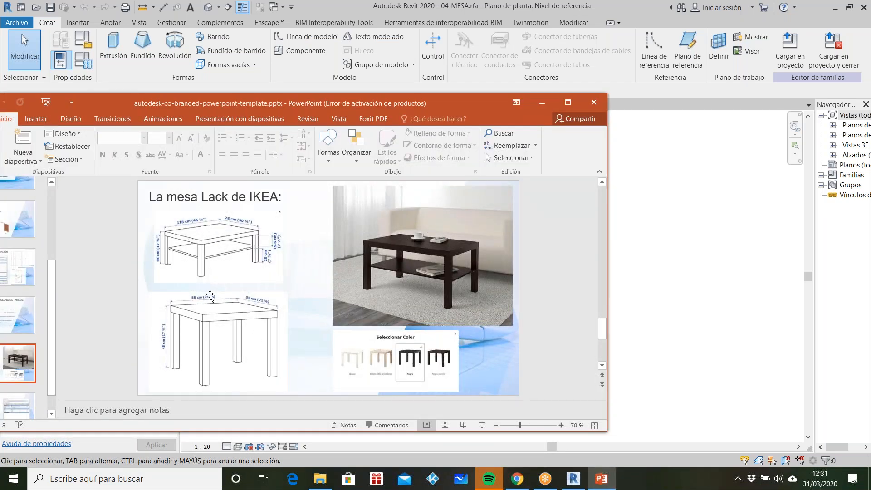
pyautogui.click(548, 103)
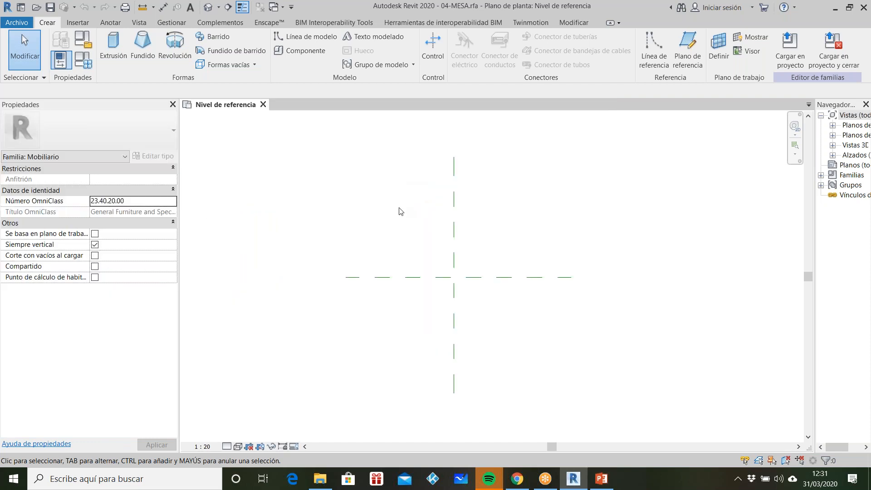
# Draw a vertical reference plane about 1188 mm left of the vertical centre plane and a horizontal one above the horizontal centre plane
pyautogui.press('r')
pyautogui.press('p')
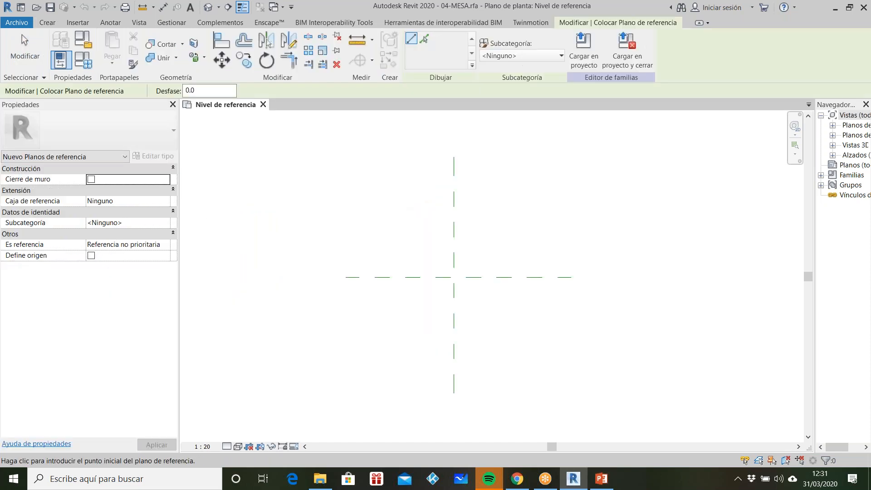
pyautogui.click(358, 184)
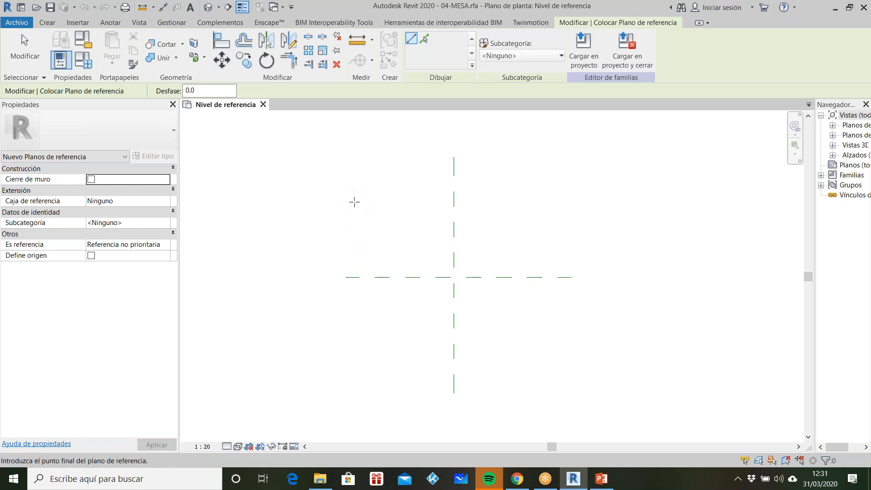
pyautogui.click(358, 380)
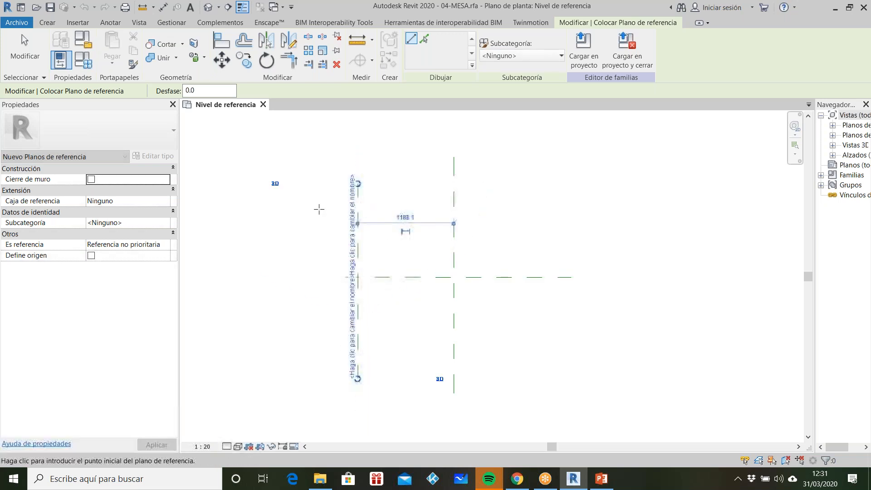
pyautogui.click(319, 209)
pyautogui.click(589, 210)
pyautogui.click(332, 362)
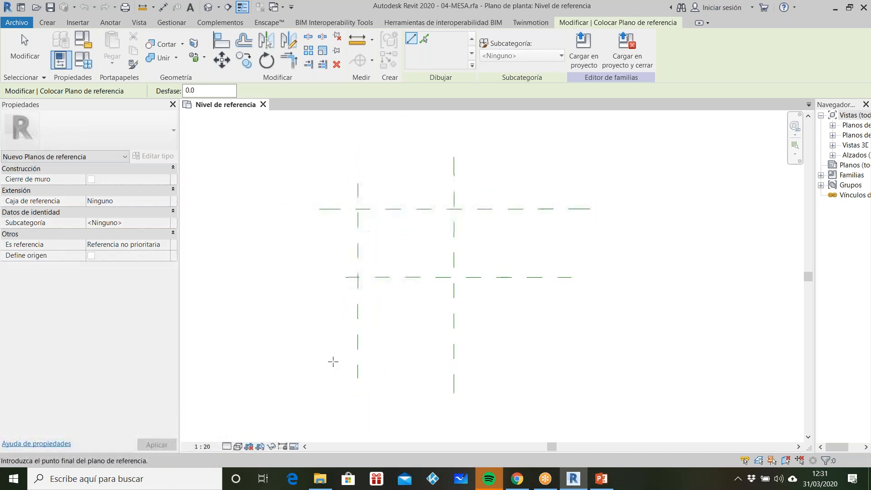
pyautogui.click(570, 354)
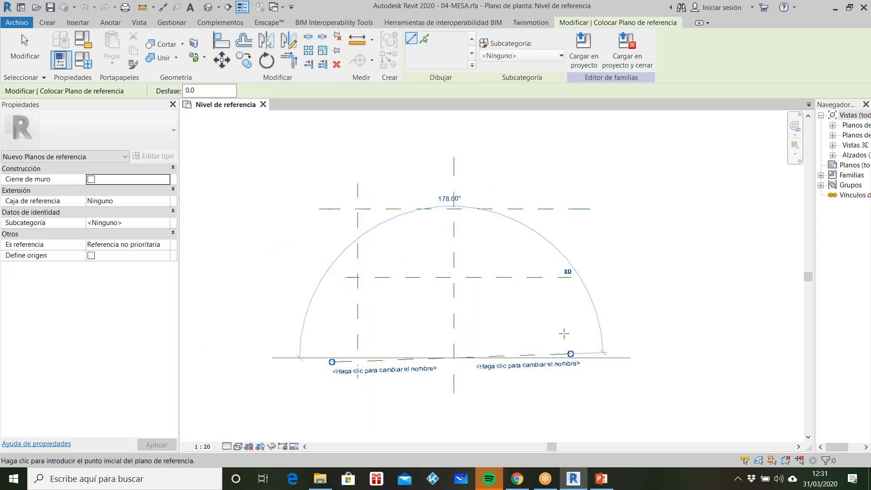
pyautogui.press('Escape')
pyautogui.click(553, 355)
pyautogui.press('Delete')
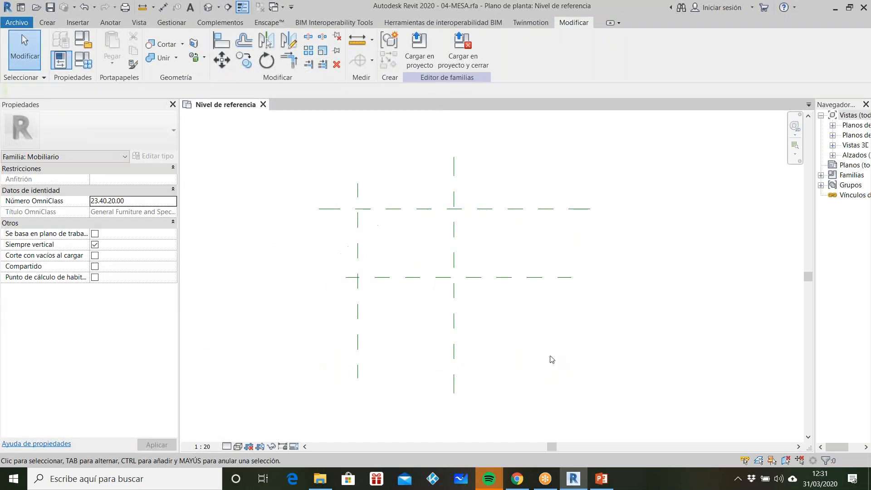
# Draw a horizontal reference plane about 1058 mm below the centre and a vertical one about 1100 mm right of the centre
pyautogui.press('r')
pyautogui.press('p')
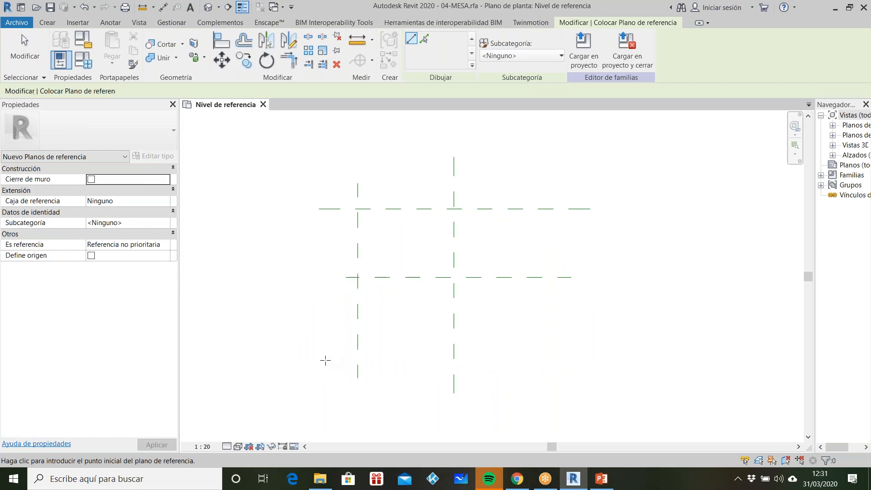
pyautogui.click(318, 361)
pyautogui.click(559, 363)
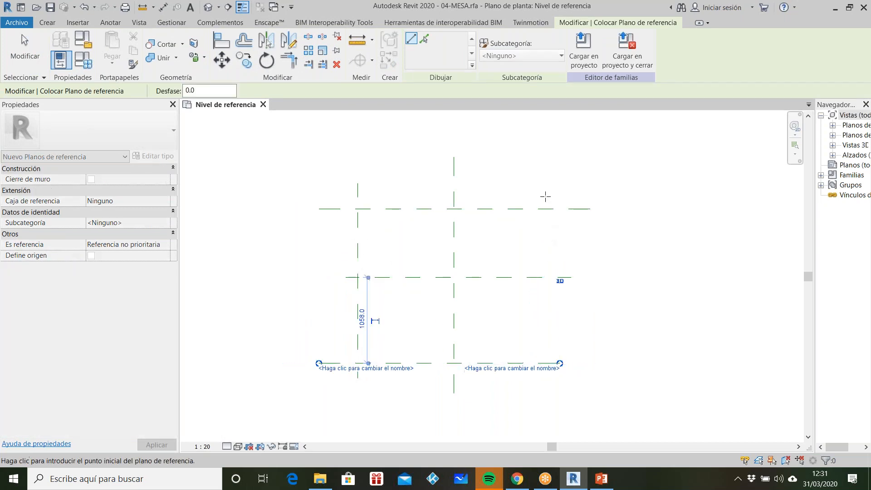
pyautogui.click(543, 184)
pyautogui.click(543, 379)
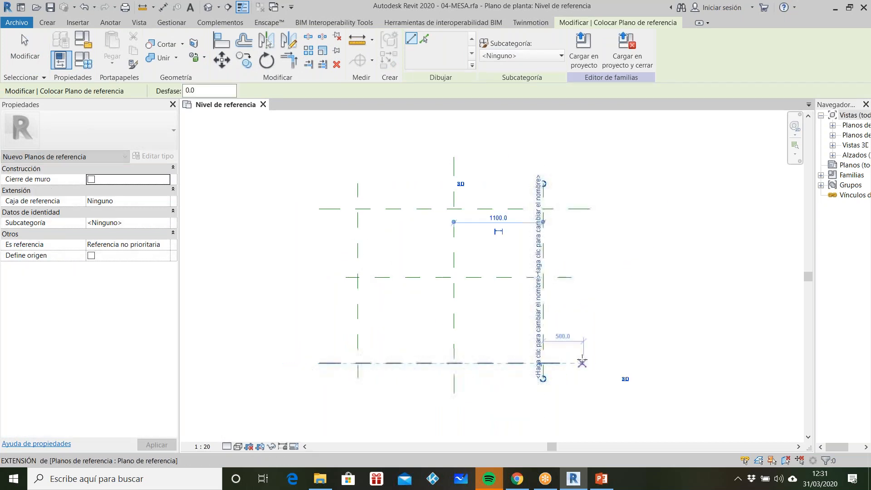
pyautogui.press('Escape')
pyautogui.press('Escape')
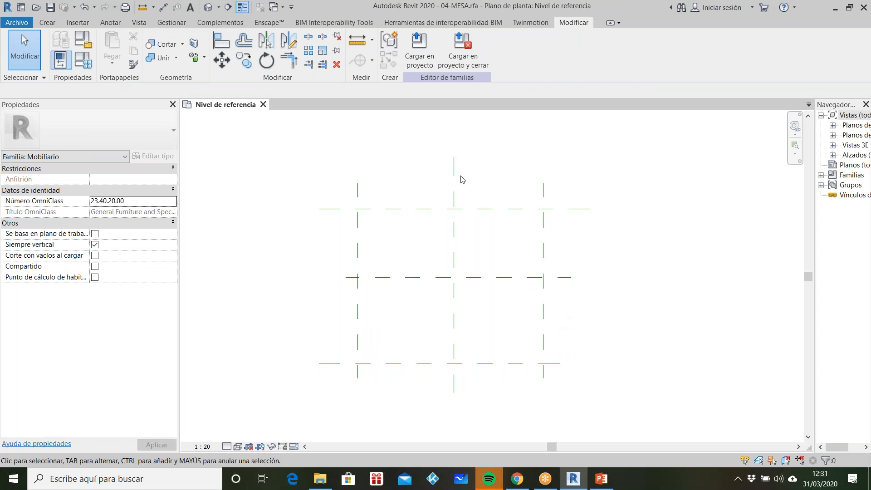
# Place a continuous aligned dimension across the left, centre and right vertical reference planes, above the upper horizontal plane
pyautogui.scroll(3, 520, 290)
pyautogui.scroll(-4, 482, 299)
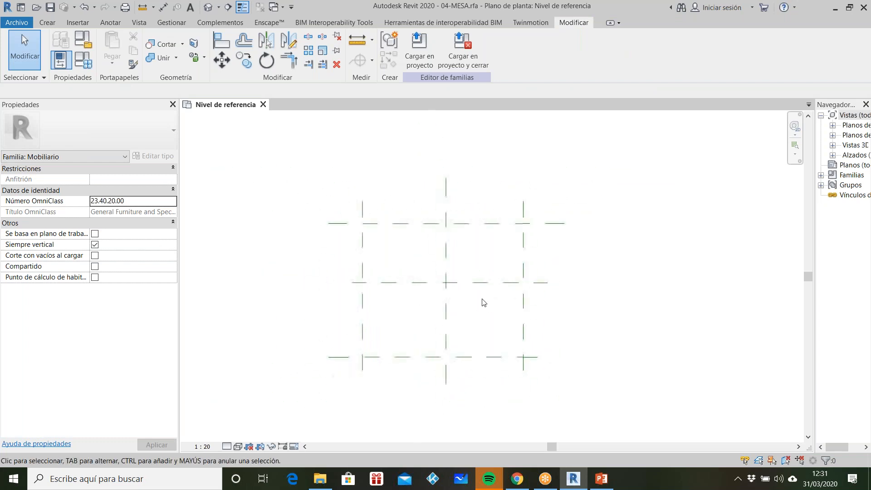
pyautogui.press('d')
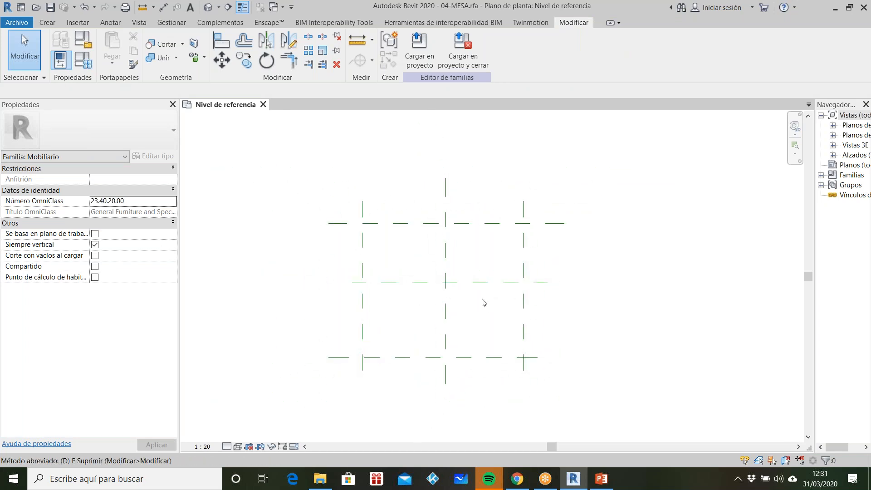
pyautogui.press('i')
pyautogui.click(363, 252)
pyautogui.click(446, 252)
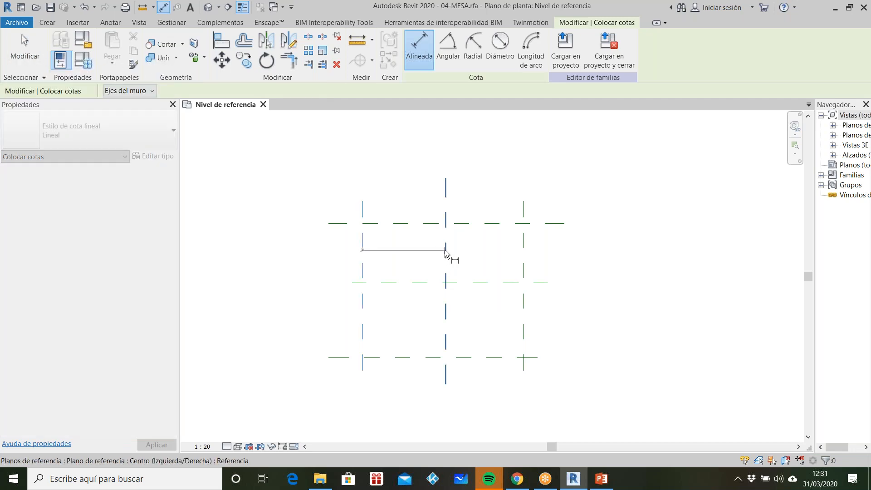
pyautogui.click(524, 255)
pyautogui.click(551, 192)
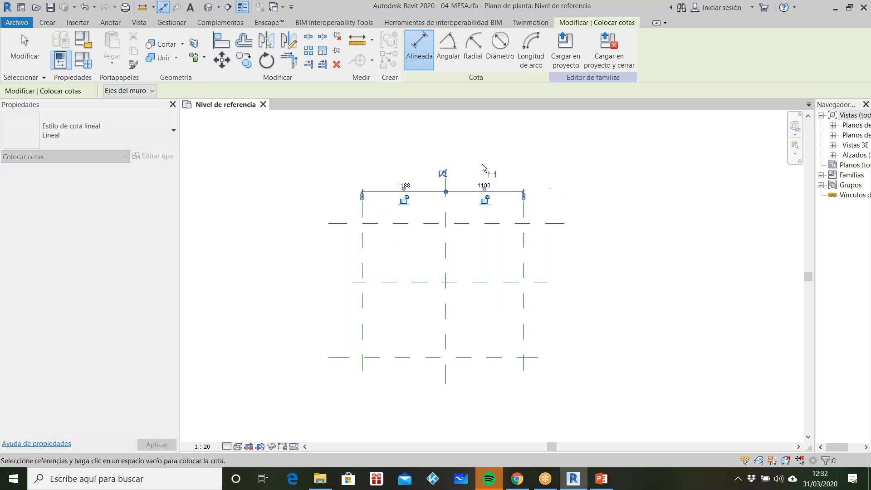
# Equalize the vertical planes' dimension, and add an equalized dimension across the three horizontal reference planes at their left ends
pyautogui.click(445, 174)
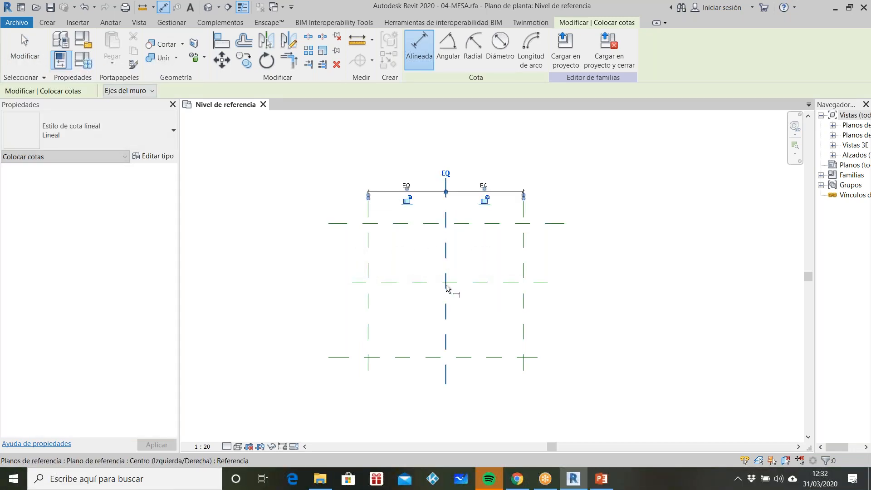
pyautogui.click(352, 224)
pyautogui.click(353, 283)
pyautogui.click(353, 357)
pyautogui.click(342, 386)
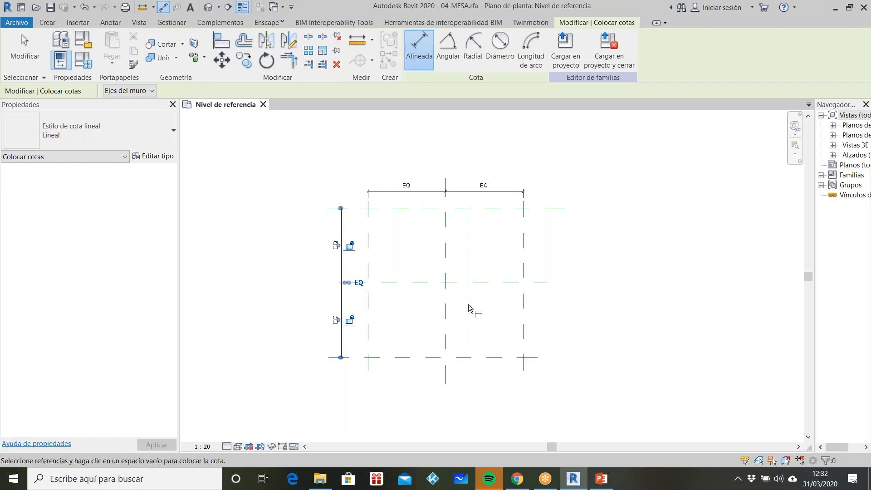
pyautogui.press('Escape')
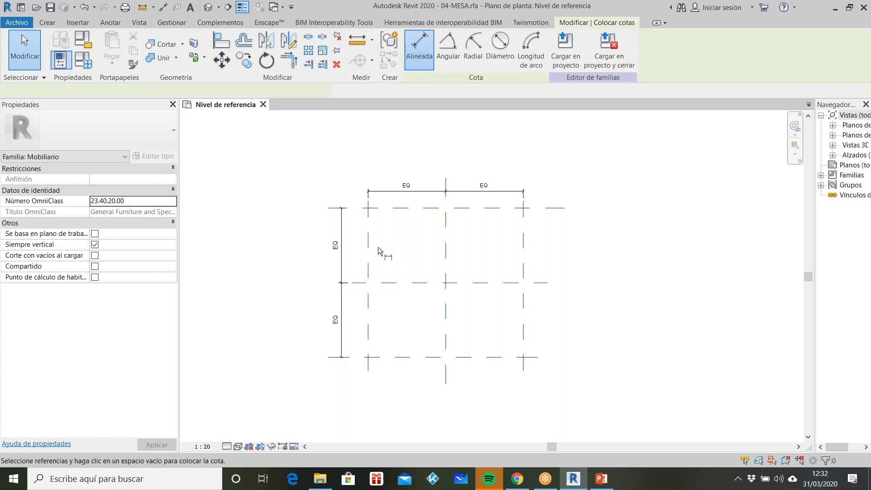
# Place overall aligned dimensions between the left and right planes, above the EQ dimension, and between the upper and lower planes, on the right
pyautogui.click(373, 245)
pyautogui.click(524, 249)
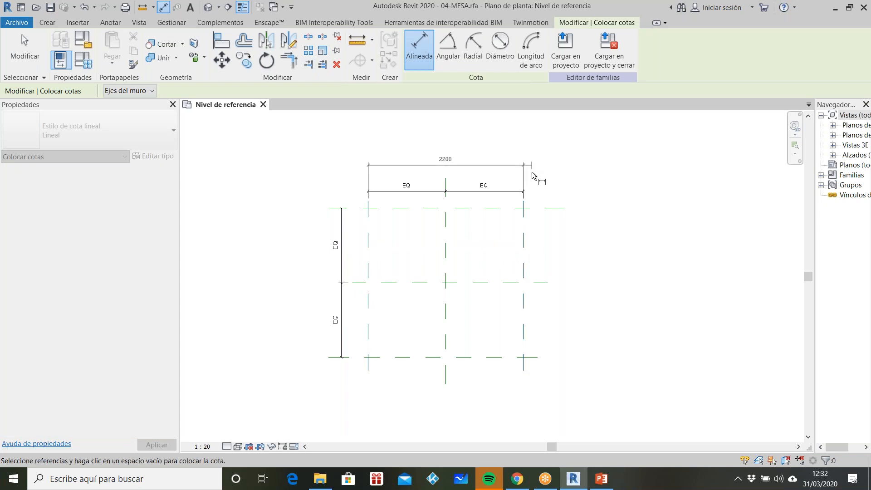
pyautogui.click(532, 170)
pyautogui.click(552, 209)
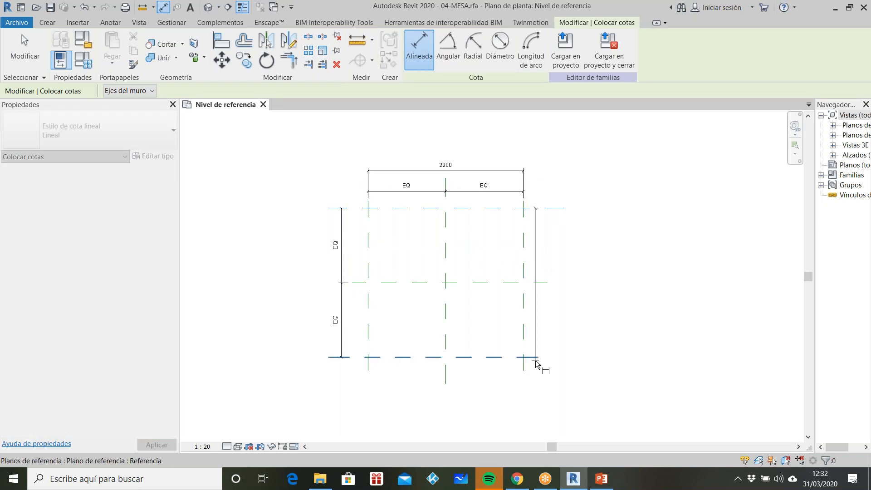
pyautogui.click(535, 361)
pyautogui.click(553, 384)
pyautogui.press('Escape')
pyautogui.press('Escape')
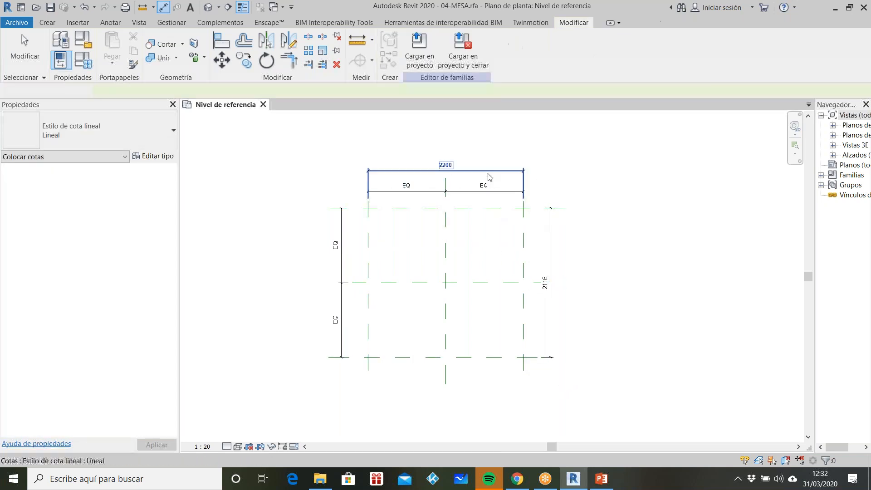
# Label the overall horizontal dimension with a new type family parameter named MESA_DimX
pyautogui.click(530, 202)
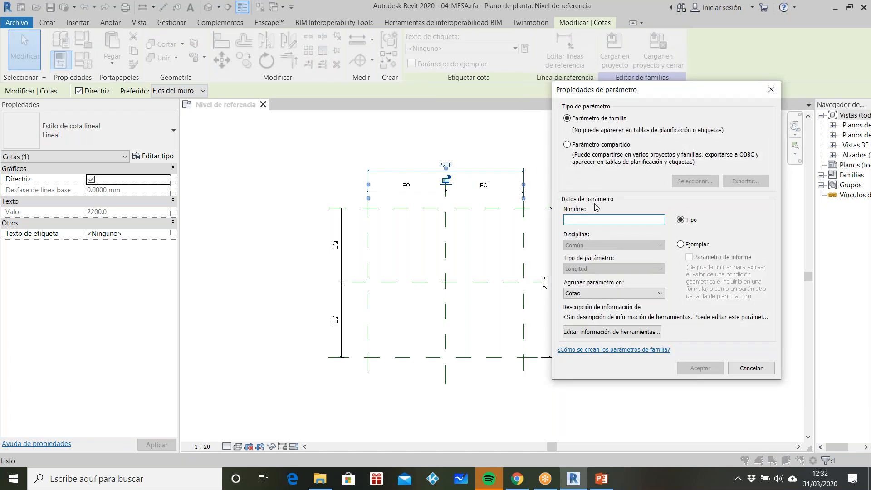
pyautogui.write('MESA_DimX')
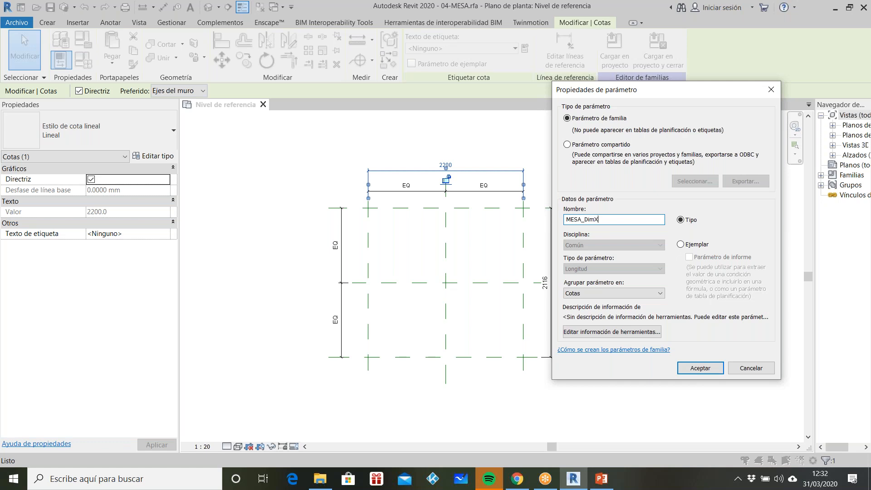
pyautogui.click(700, 368)
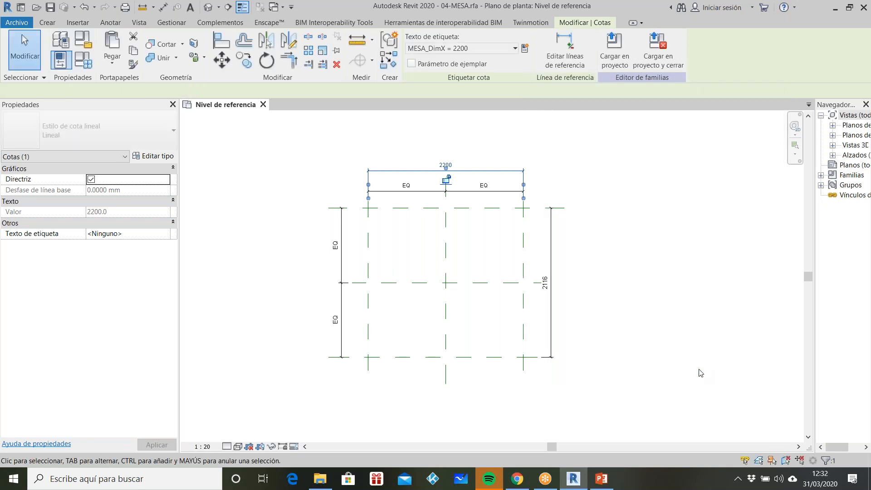
# Label the overall vertical dimension with a new type family parameter named MESA_DimY
pyautogui.click(552, 260)
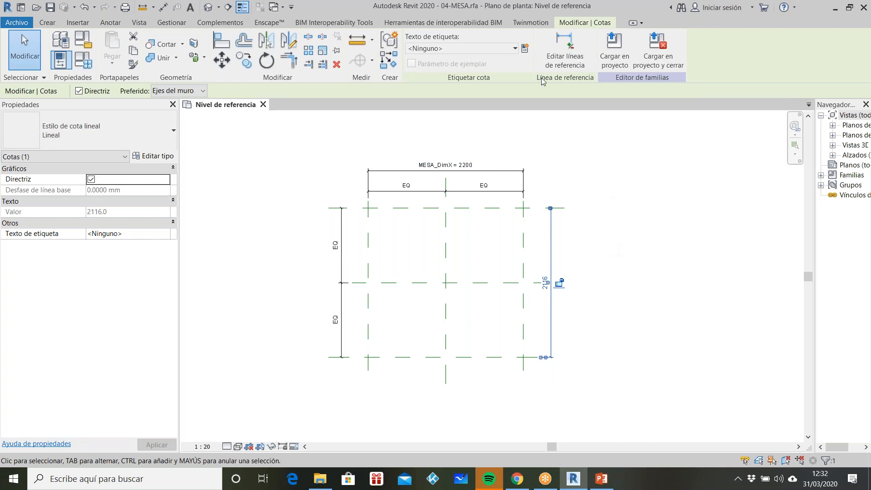
pyautogui.click(525, 48)
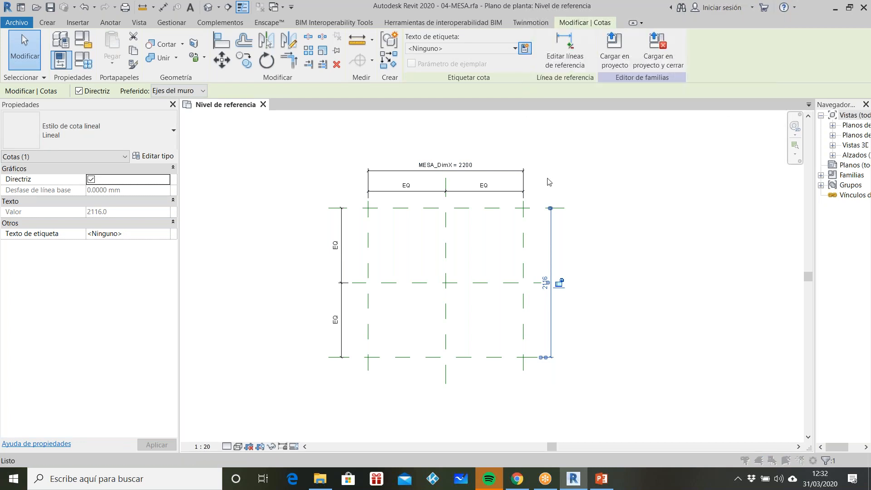
pyautogui.write('mesa')
pyautogui.write('MESA_DimY')
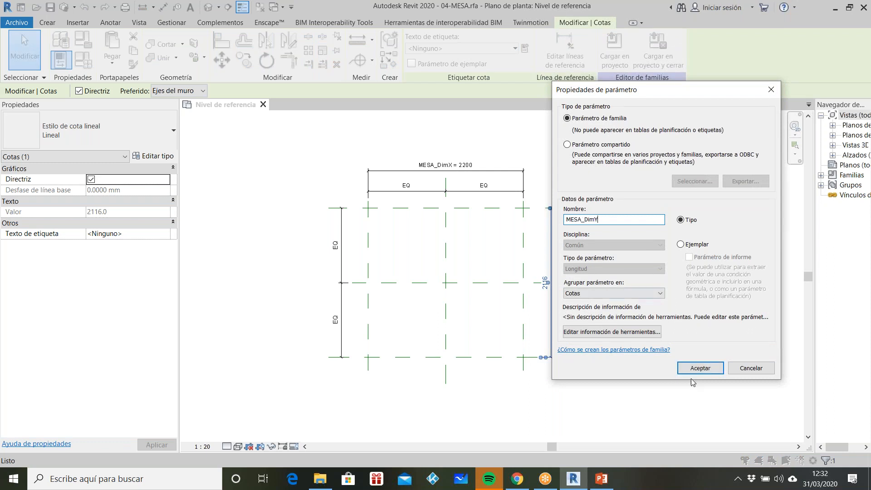
pyautogui.click(696, 368)
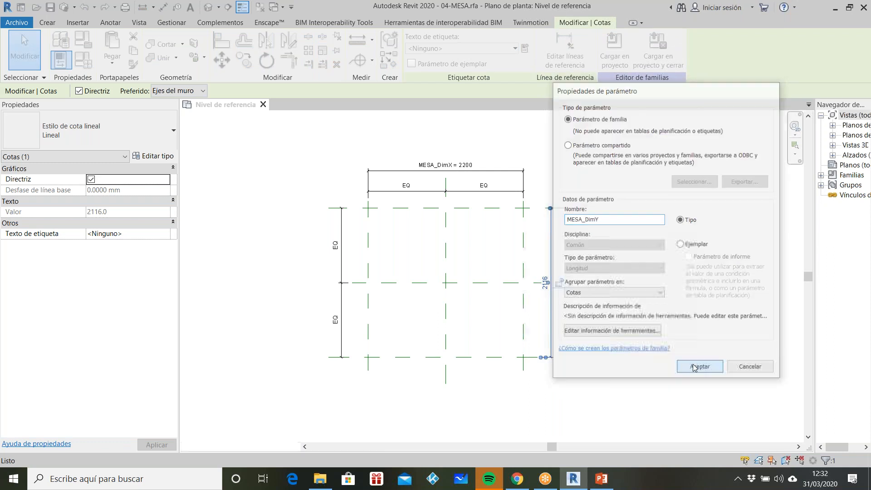
pyautogui.press('Escape')
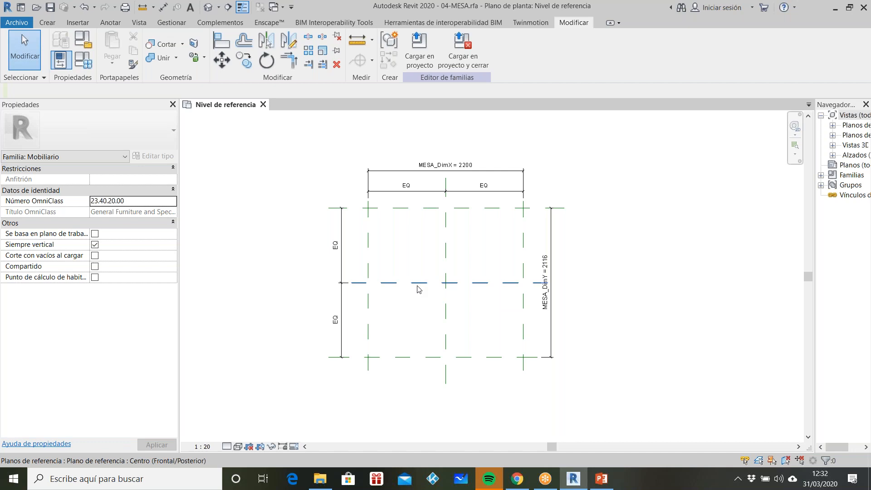
pyautogui.press('u')
pyautogui.press('n')
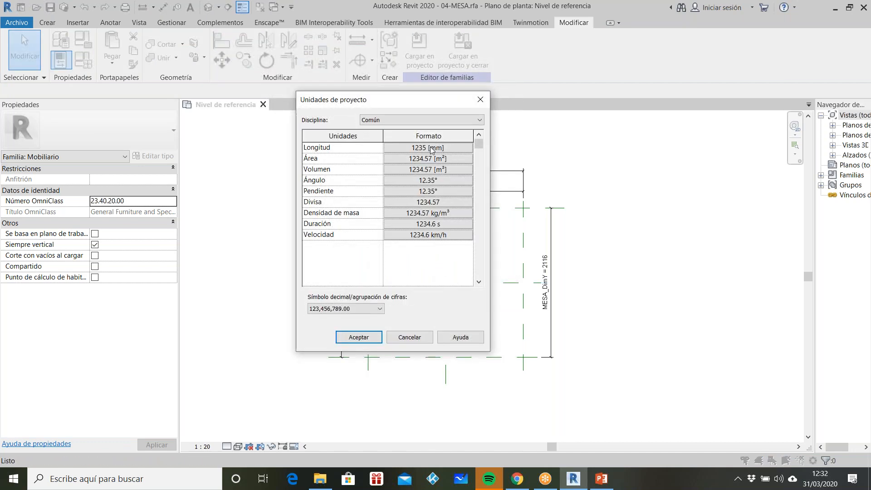
pyautogui.click(406, 336)
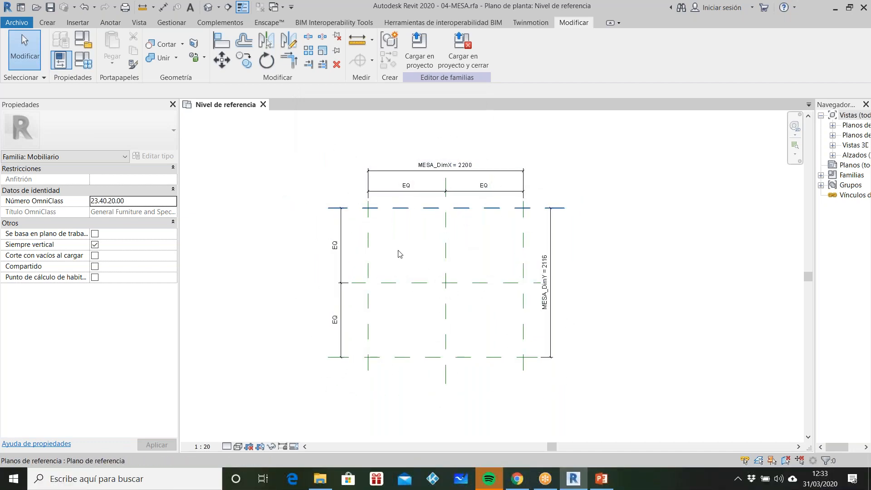
pyautogui.scroll(2, 397, 298)
pyautogui.scroll(-2, 417, 312)
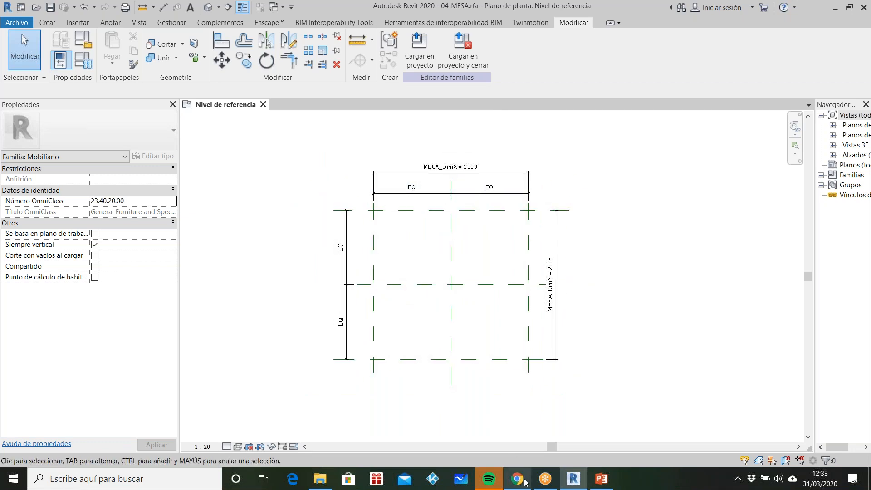
# Check the units and sizes of the Lack table on the PowerPoint slide, enlarged to full screen, and return to Revit
pyautogui.click(601, 479)
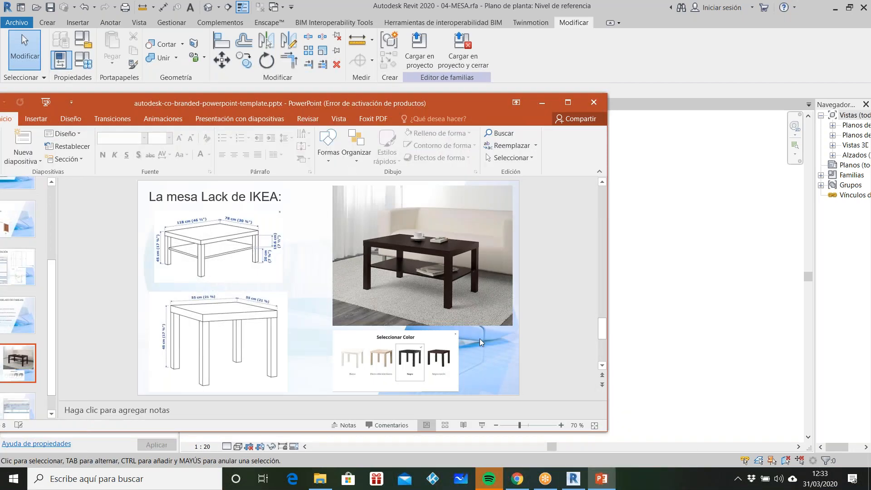
pyautogui.click(567, 102)
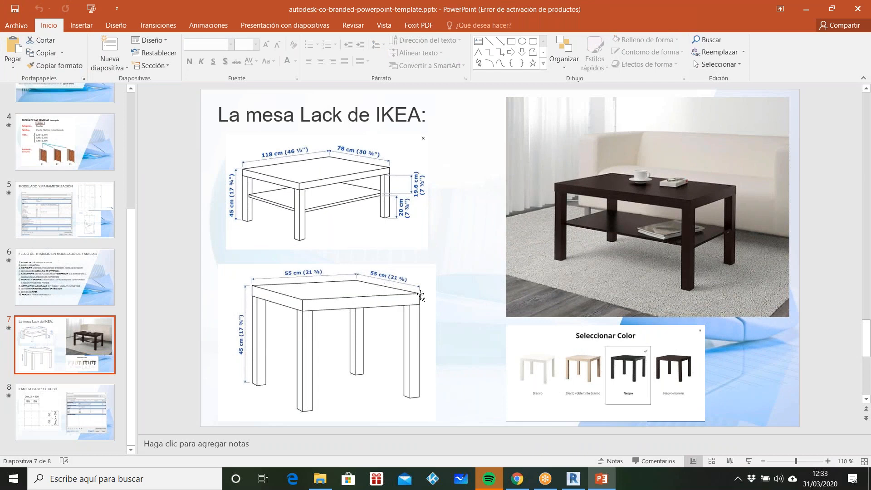
pyautogui.click(573, 479)
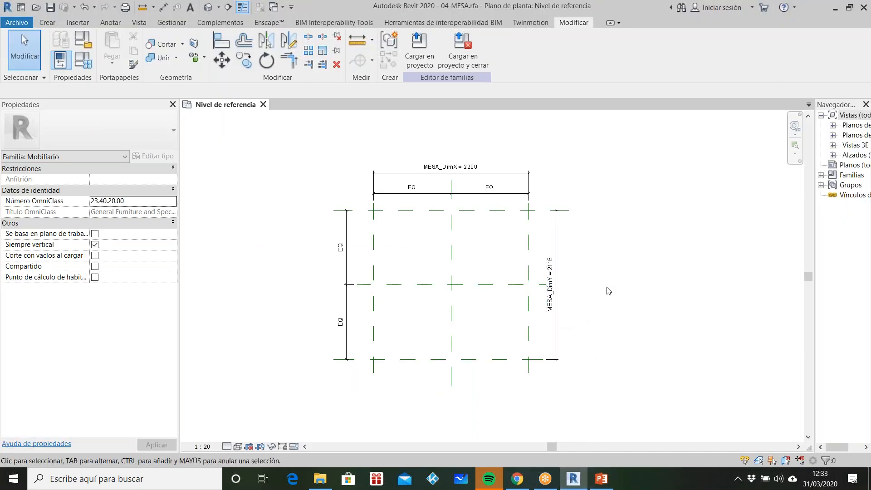
# Set the project's length units to centimetres with two decimal places
pyautogui.press('u')
pyautogui.press('n')
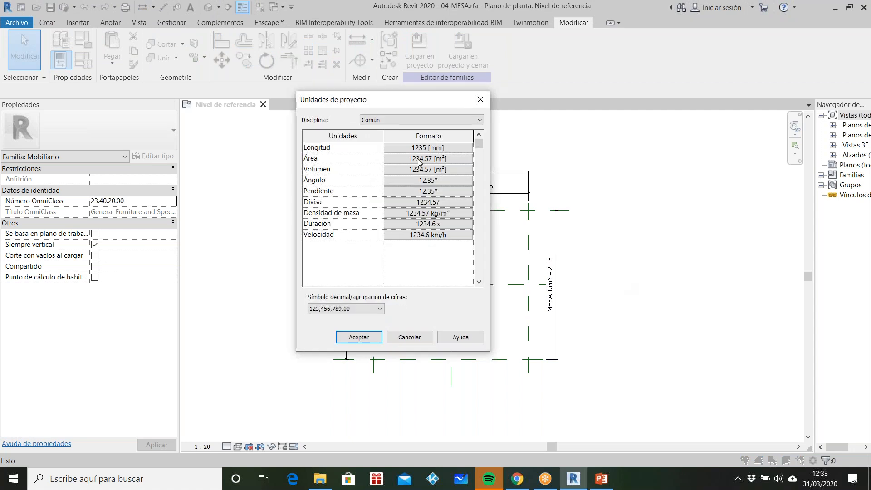
pyautogui.click(427, 148)
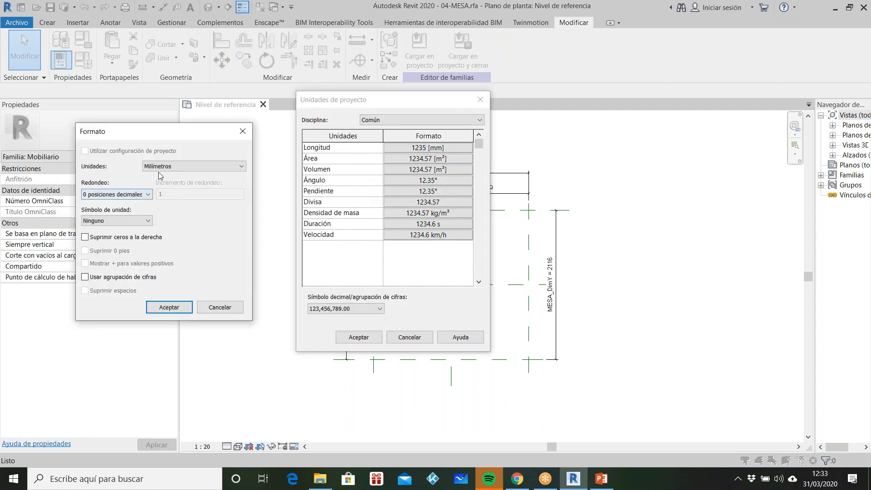
pyautogui.click(165, 171)
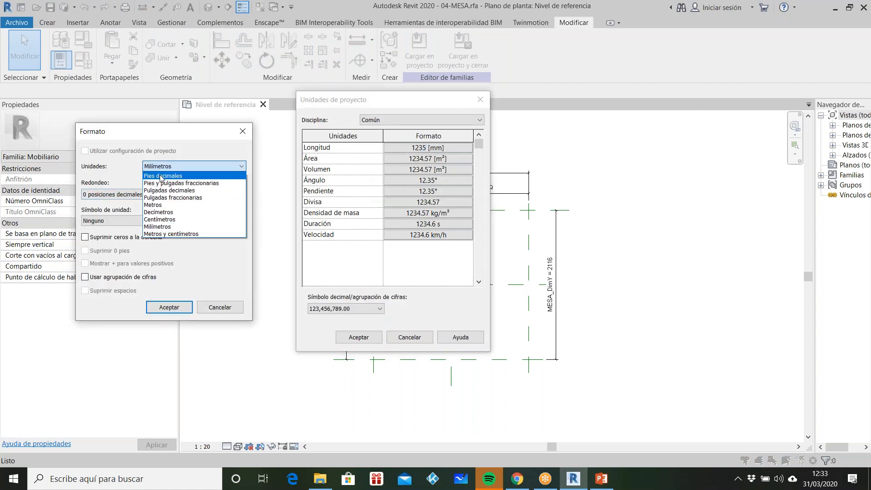
pyautogui.click(171, 221)
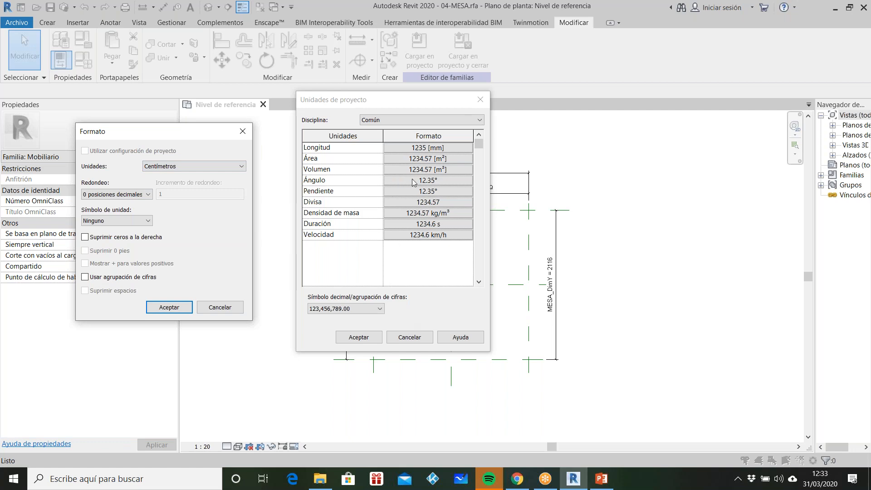
pyautogui.click(134, 200)
pyautogui.click(114, 240)
pyautogui.click(170, 307)
pyautogui.click(363, 338)
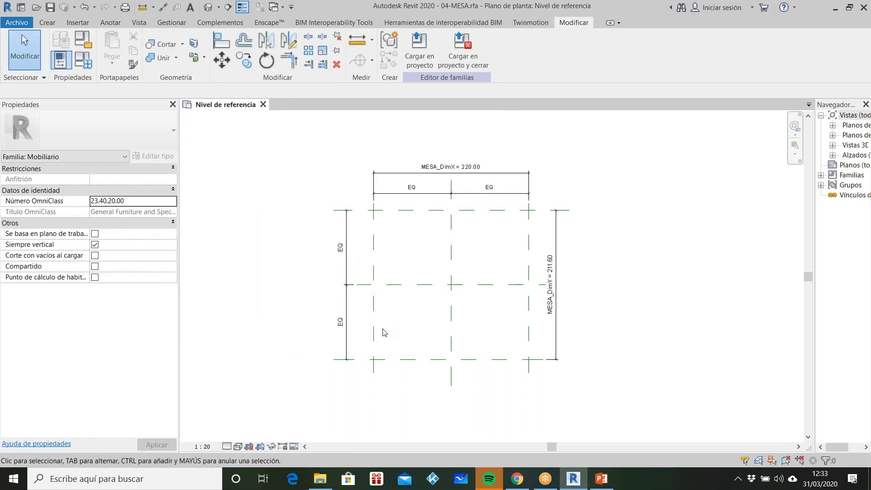
# Set both MESA_DimX and MESA_DimY to 55 cm in the family types and apply the values
pyautogui.scroll(-4, 639, 267)
pyautogui.scroll(5, 444, 256)
pyautogui.click(83, 60)
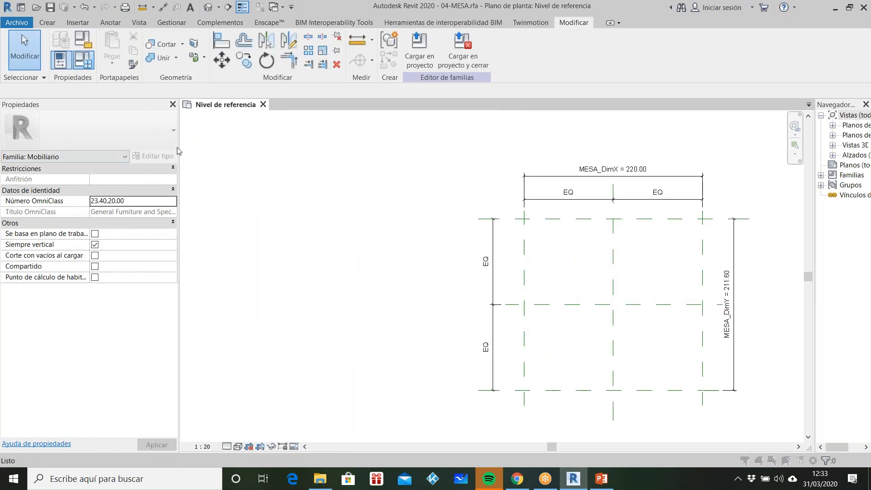
pyautogui.click(382, 128)
pyautogui.write('55')
pyautogui.click(375, 139)
pyautogui.click(375, 129)
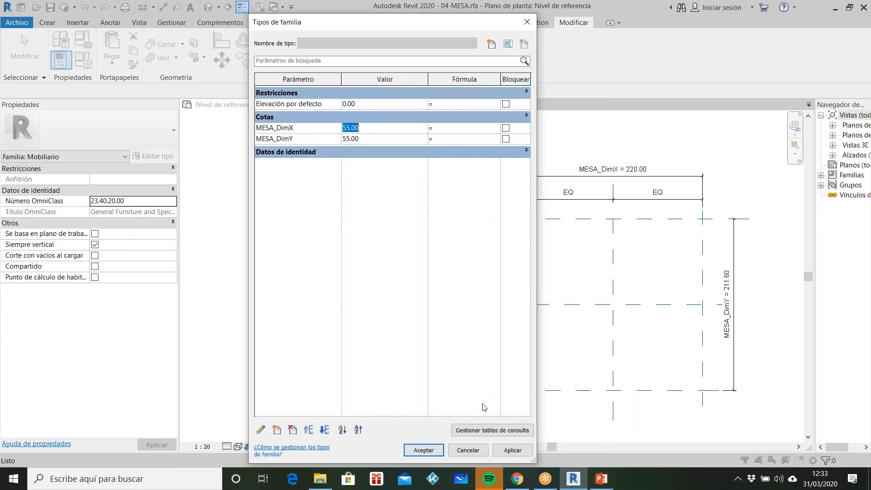
pyautogui.click(512, 449)
pyautogui.click(411, 448)
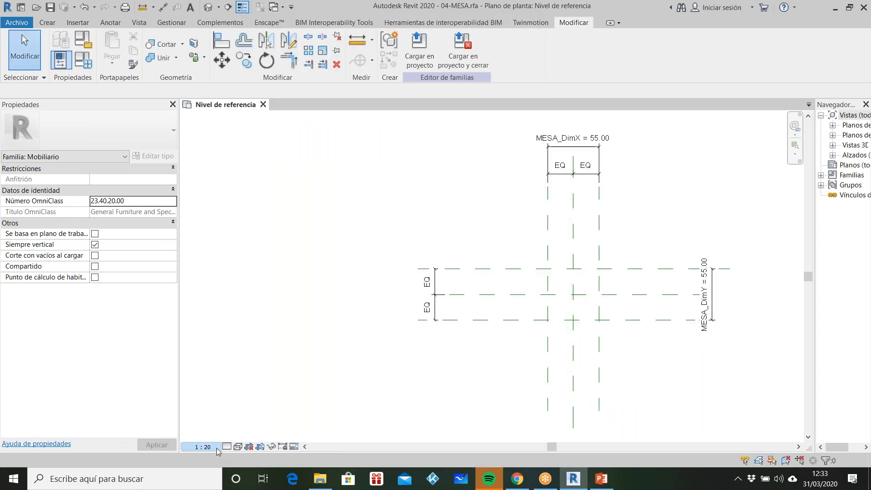
# Set the view scale of the reference level plan to 1:10
pyautogui.click(202, 447)
pyautogui.click(204, 336)
pyautogui.scroll(-1, 329, 343)
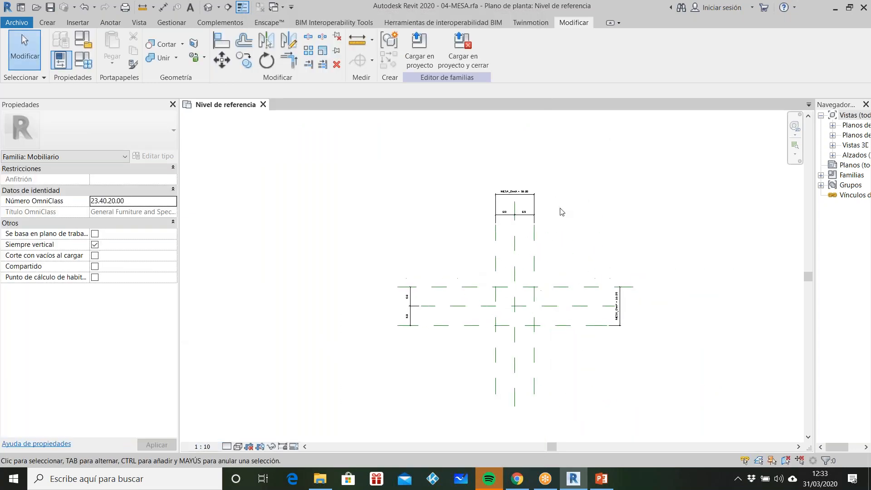
# Move the MESA_DimX dimension and the EQ dimension of the vertical planes down, closer to where the reference planes cross
pyautogui.scroll(1, 561, 208)
pyautogui.moveTo(427, 153); pyautogui.dragTo(552, 249)
pyautogui.moveTo(526, 213); pyautogui.dragTo(534, 272)
# Move the MESA_DimY dimension to the left of the plane crossing and place the horizontal planes' EQ dimension just inside it
pyautogui.moveTo(594, 289); pyautogui.dragTo(670, 392)
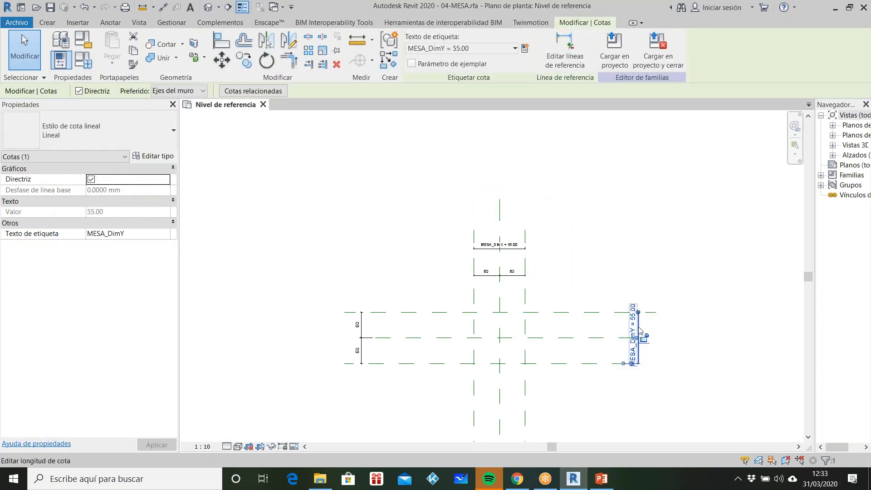
pyautogui.click(671, 333)
pyautogui.click(639, 331)
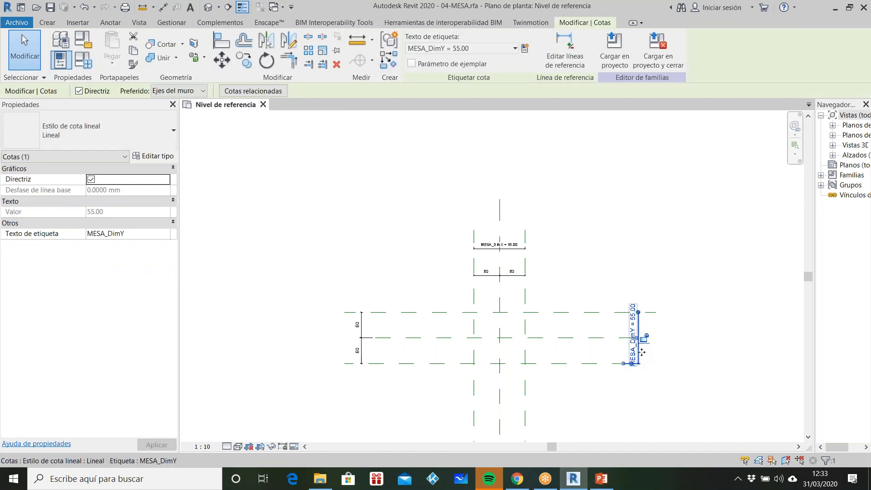
pyautogui.moveTo(648, 356); pyautogui.dragTo(443, 355)
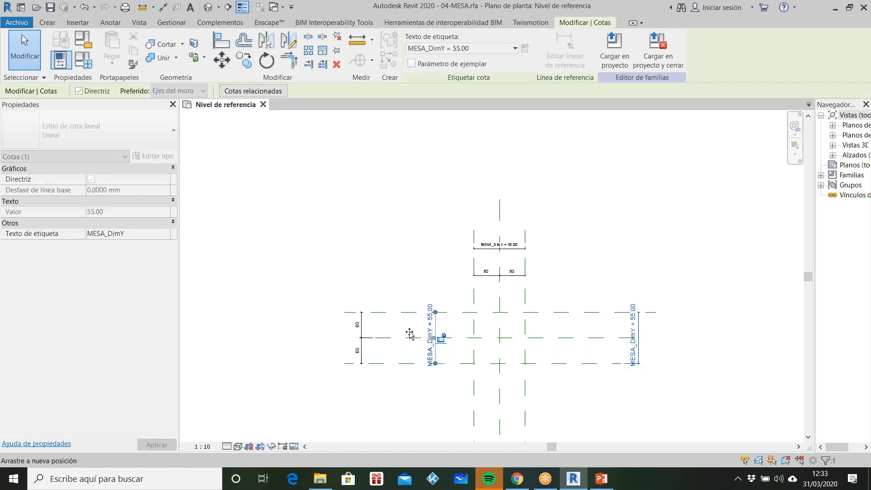
pyautogui.moveTo(320, 297); pyautogui.dragTo(385, 388)
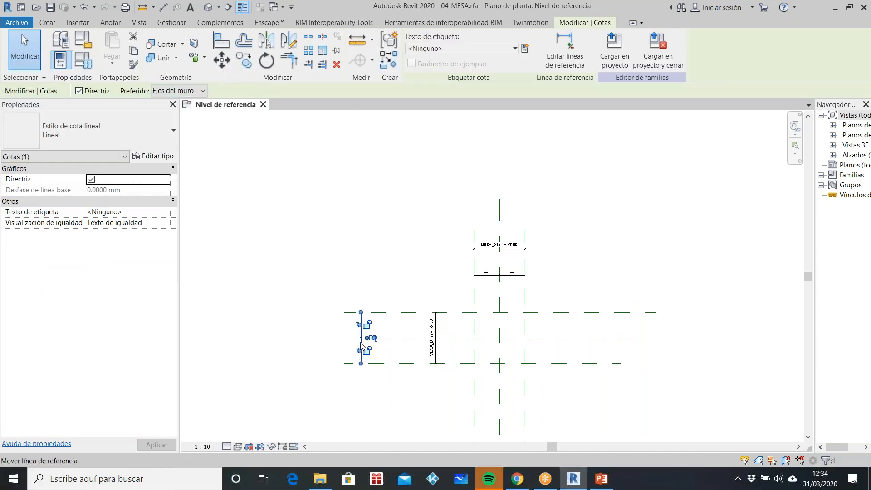
pyautogui.scroll(2, 365, 337)
pyautogui.moveTo(364, 337); pyautogui.dragTo(475, 336)
pyautogui.click(607, 318)
pyautogui.scroll(1, 641, 337)
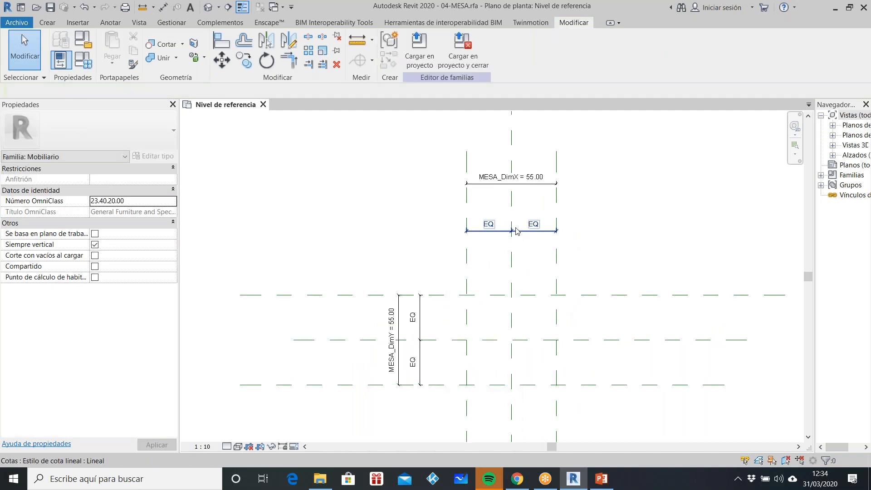
# Move the MESA_DimX dimension down so it sits just above the EQ dimension of the vertical planes
pyautogui.click(511, 184)
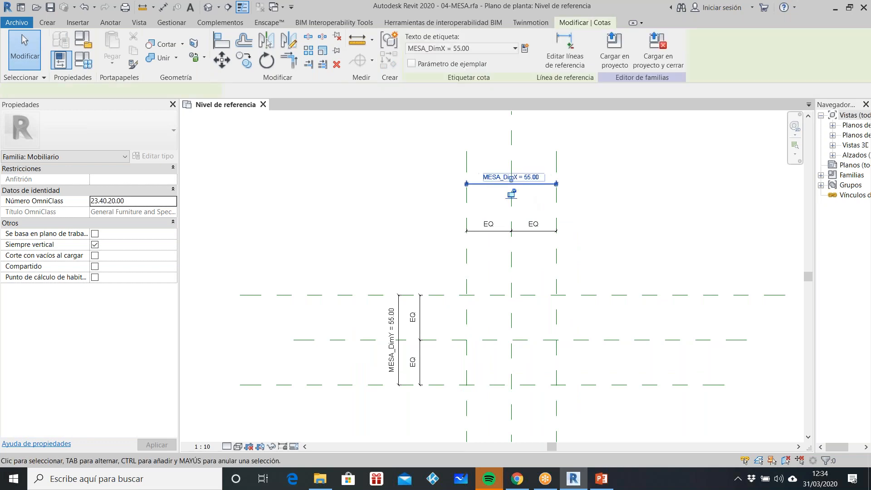
pyautogui.moveTo(548, 184); pyautogui.dragTo(550, 208)
pyautogui.click(554, 297)
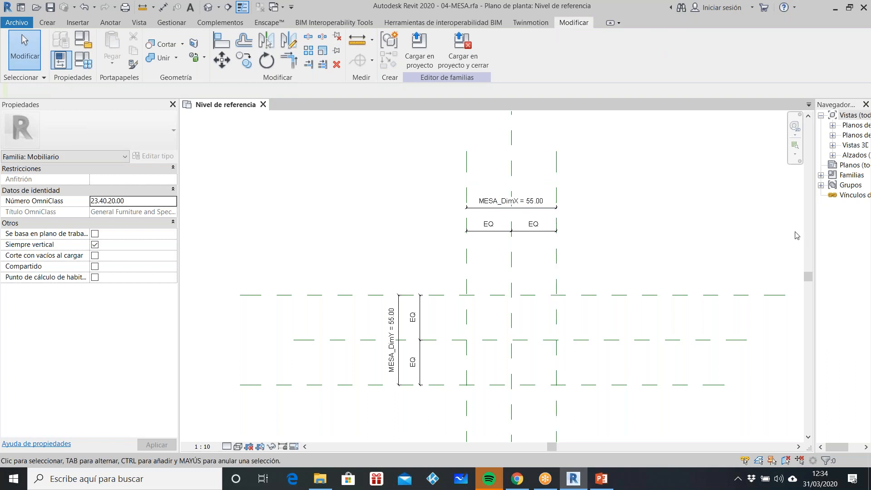
# Widen the project browser and open the Frontal elevation view
pyautogui.moveTo(815, 240); pyautogui.dragTo(732, 238)
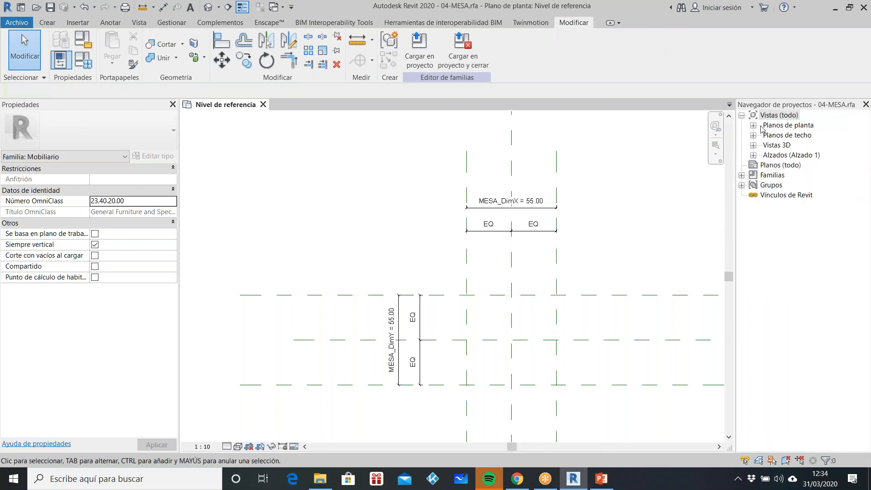
pyautogui.click(754, 156)
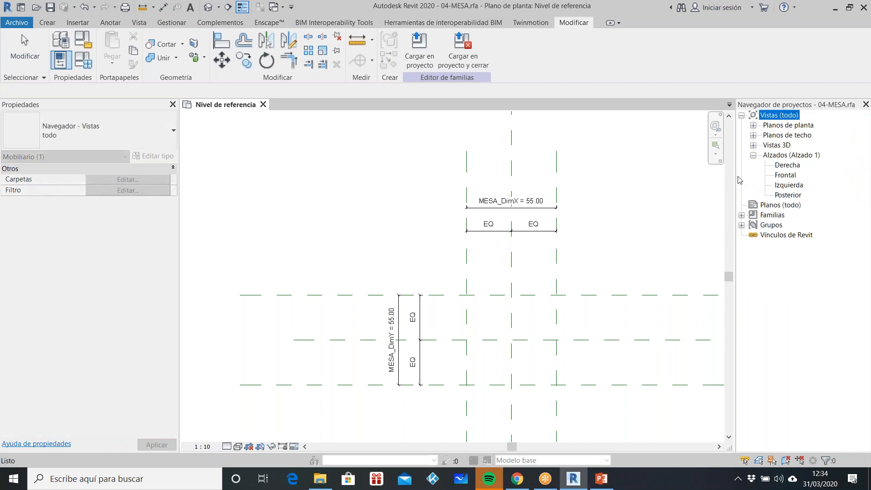
pyautogui.doubleClick(786, 176)
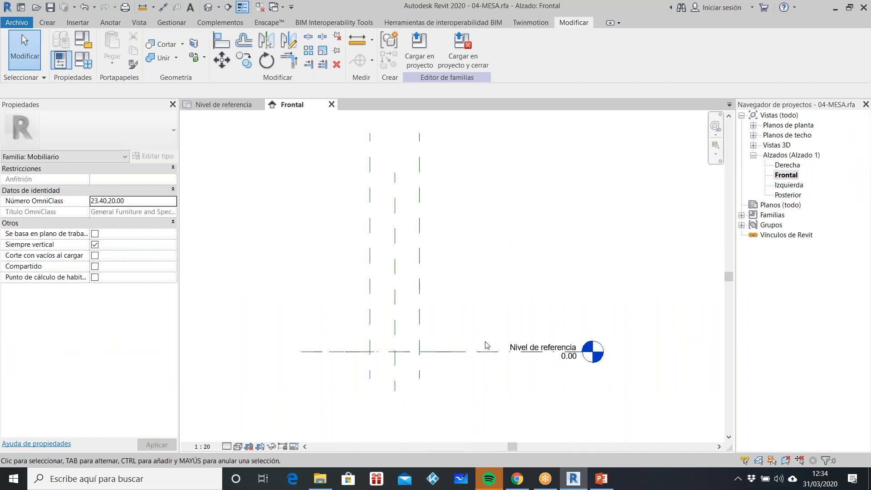
# Draw a horizontal reference plane above the reference level, crossing the three vertical planes in the Frontal elevation
pyautogui.click(56, 23)
pyautogui.click(684, 57)
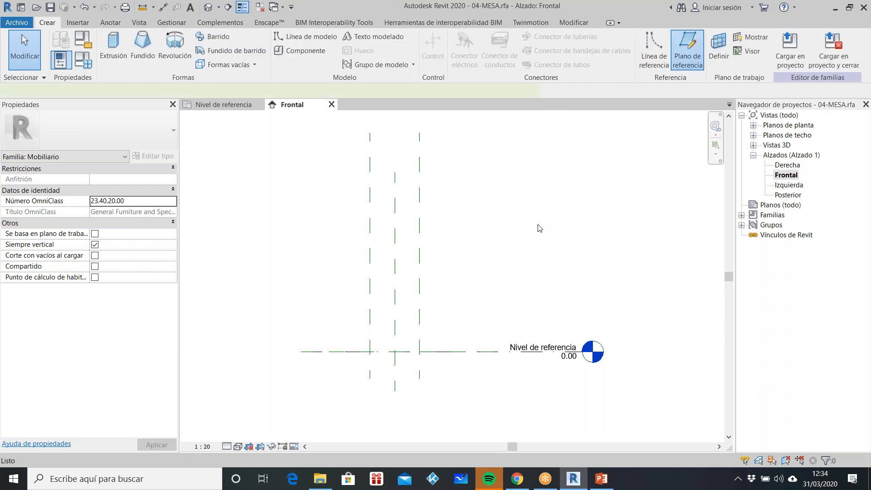
pyautogui.click(329, 305)
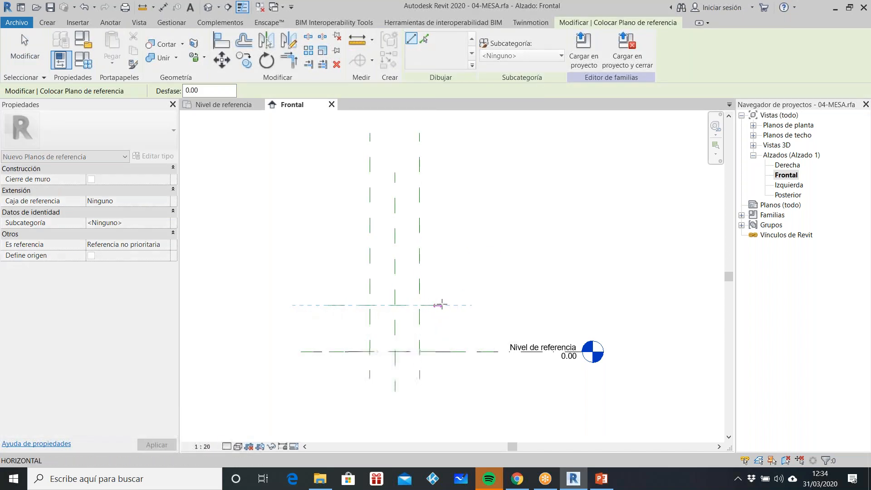
pyautogui.click(454, 305)
pyautogui.press('Escape')
pyautogui.press('Escape')
pyautogui.scroll(3, 451, 330)
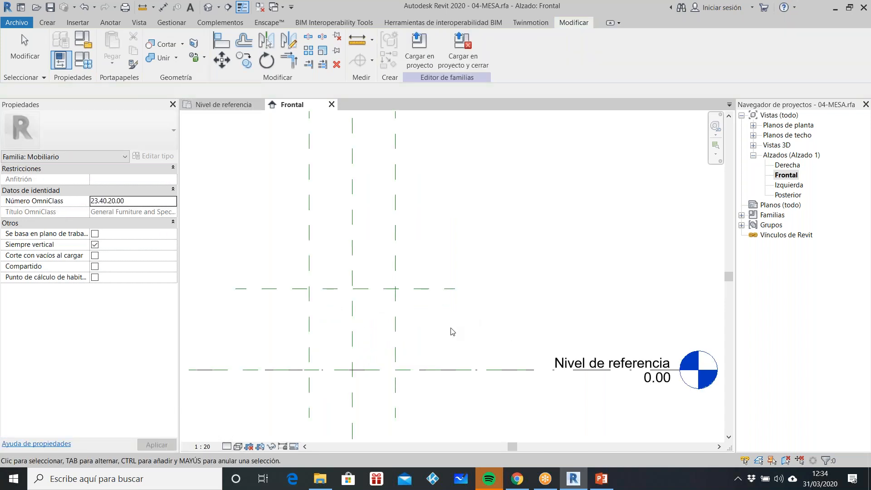
# Add an aligned dimension between the reference level and the new horizontal plane, beside the vertical planes
pyautogui.press('d')
pyautogui.press('i')
pyautogui.click(437, 376)
pyautogui.click(438, 283)
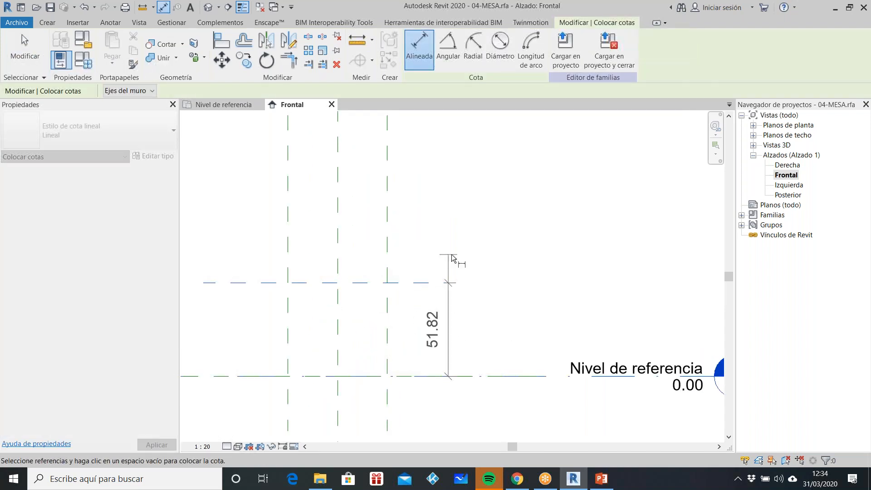
pyautogui.click(451, 258)
pyautogui.press('Escape')
# Label the vertical height dimension with a new type family parameter named MESA_DimZ
pyautogui.click(450, 316)
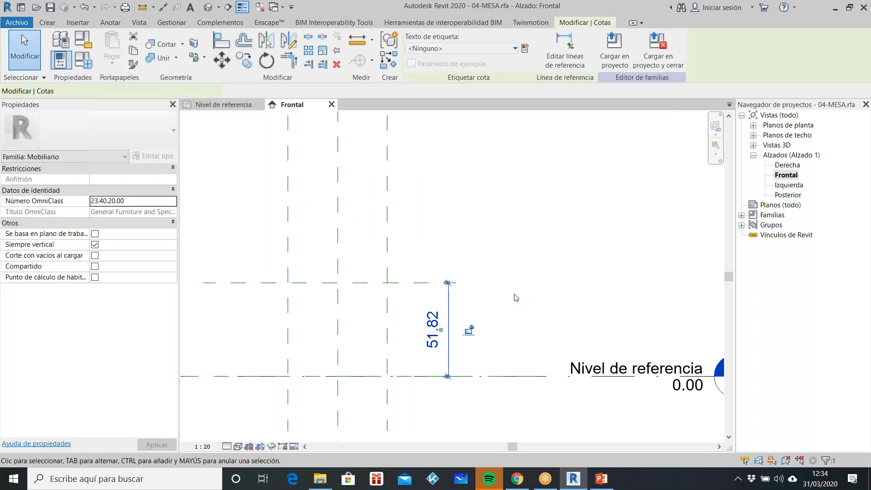
pyautogui.click(525, 48)
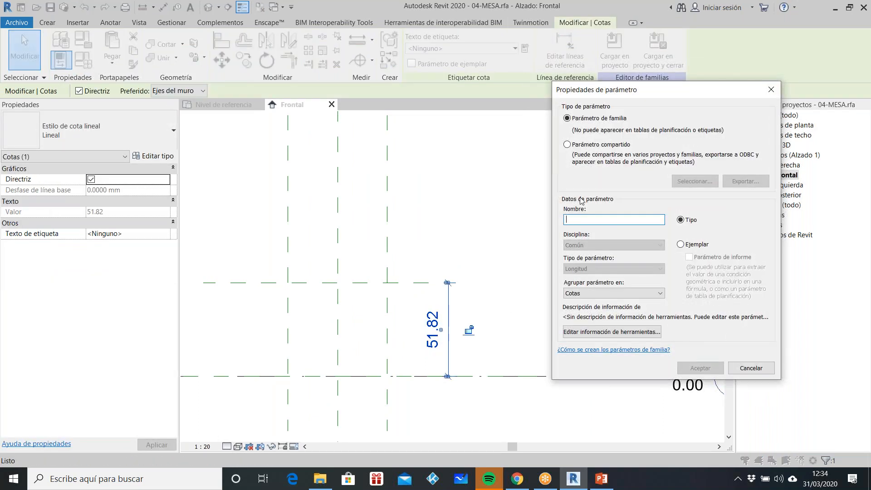
pyautogui.write('MESA_DimZ')
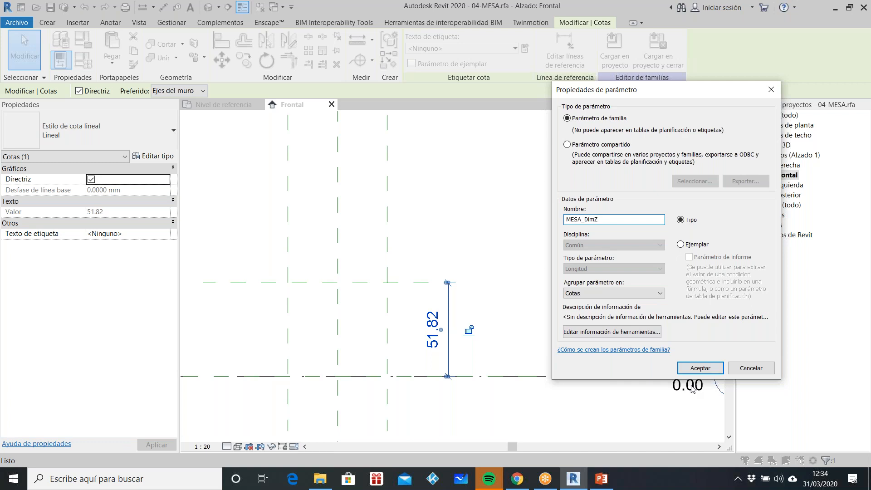
pyautogui.click(700, 368)
pyautogui.click(593, 275)
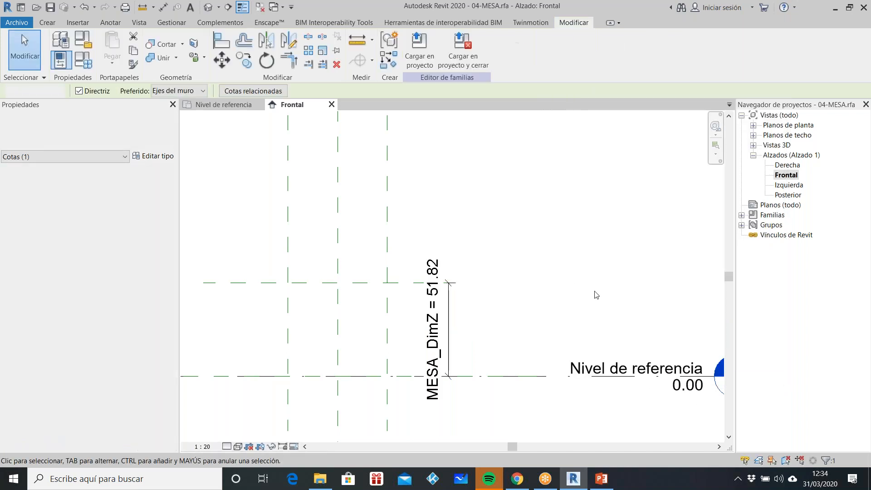
# Check the Lack table's height on the PowerPoint slide and set MESA_DimZ to 45 cm in the Revit family types
pyautogui.scroll(-2, 585, 302)
pyautogui.scroll(2, 506, 313)
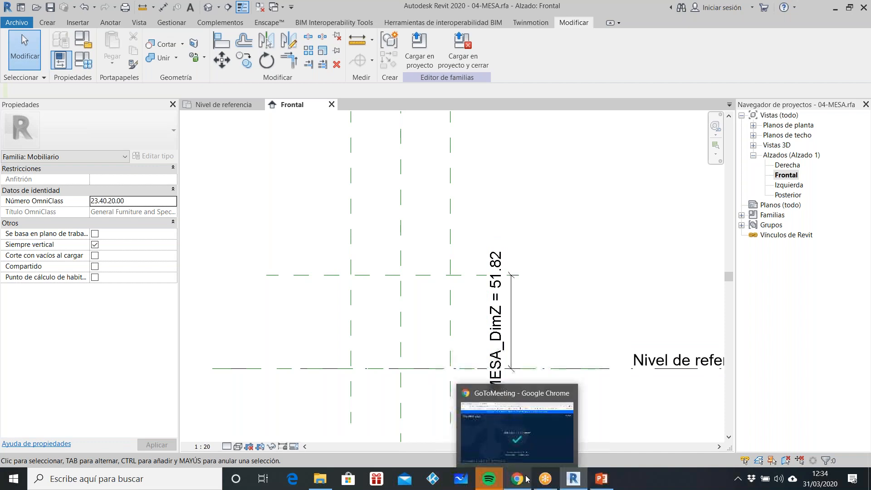
pyautogui.click(601, 479)
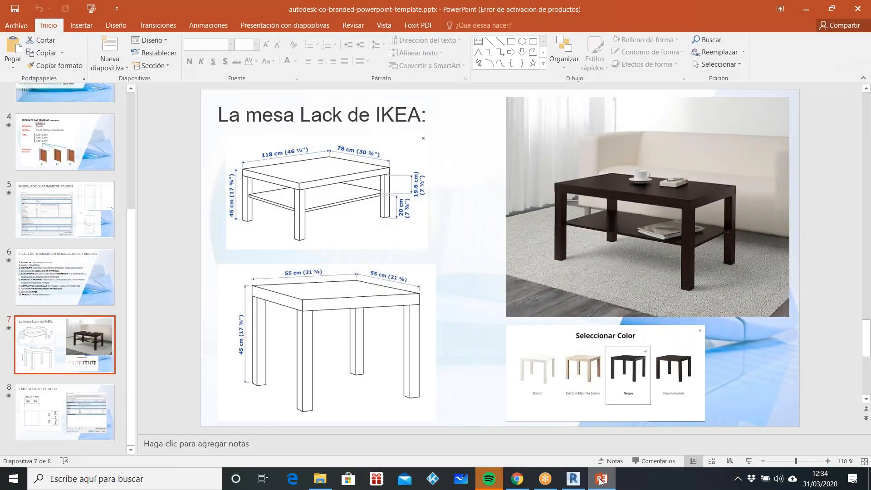
pyautogui.click(602, 478)
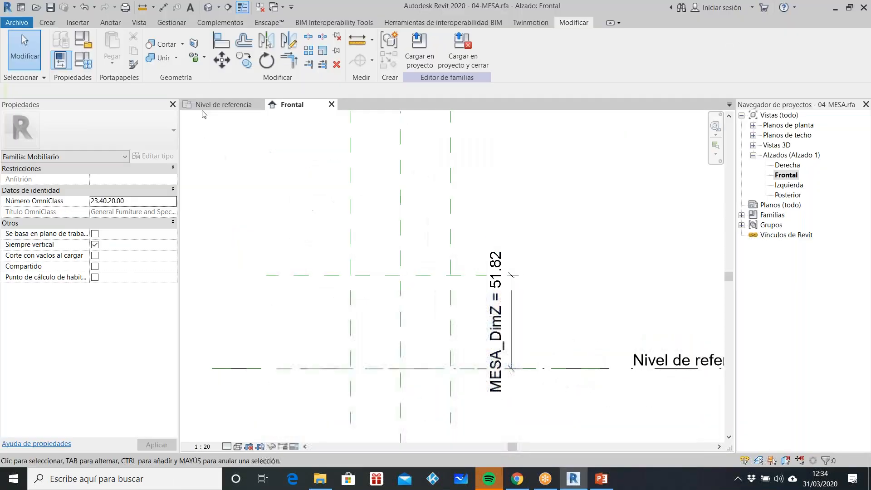
pyautogui.click(174, 155)
pyautogui.click(363, 150)
pyautogui.moveTo(368, 151); pyautogui.dragTo(306, 151)
pyautogui.write('45')
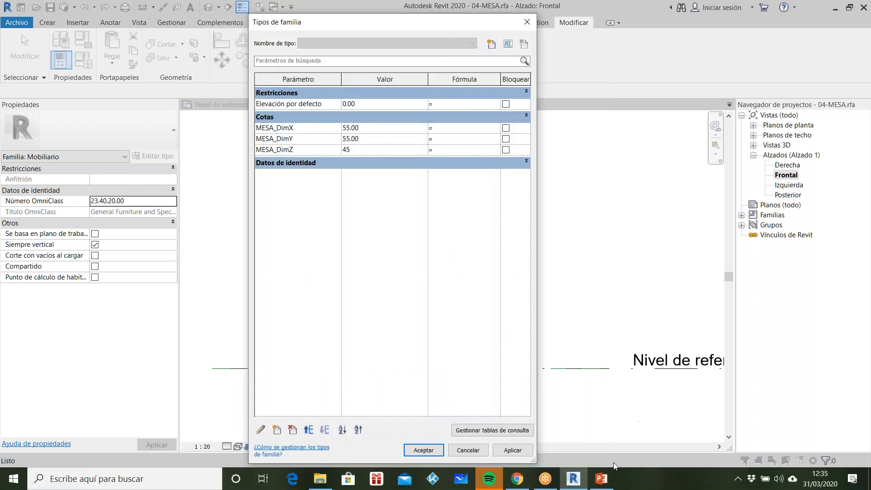
pyautogui.click(522, 451)
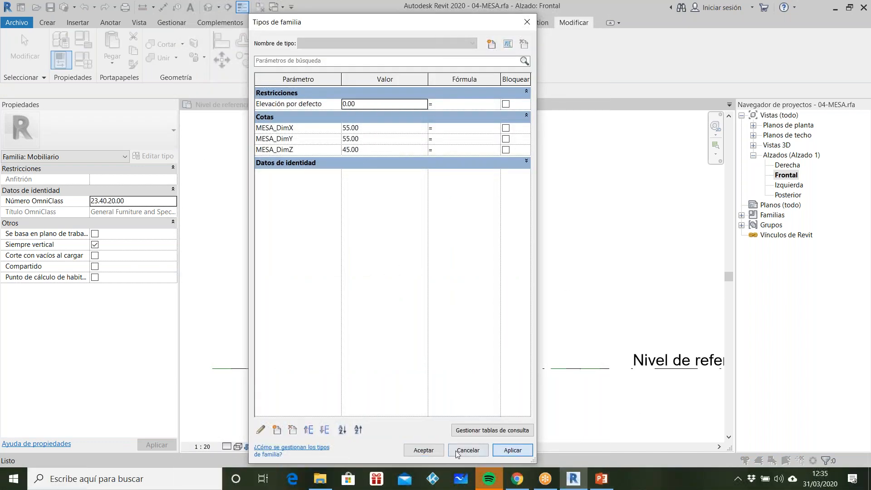
pyautogui.click(423, 450)
pyautogui.scroll(-2, 558, 339)
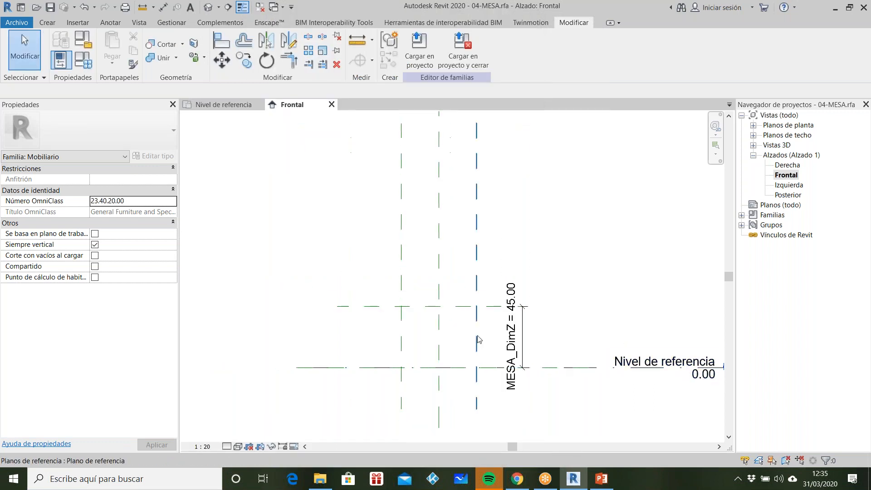
# Return to the reference level plan, start loading a family and browse to the 02-MESA LACK folder on DATA (W:)
pyautogui.click(221, 105)
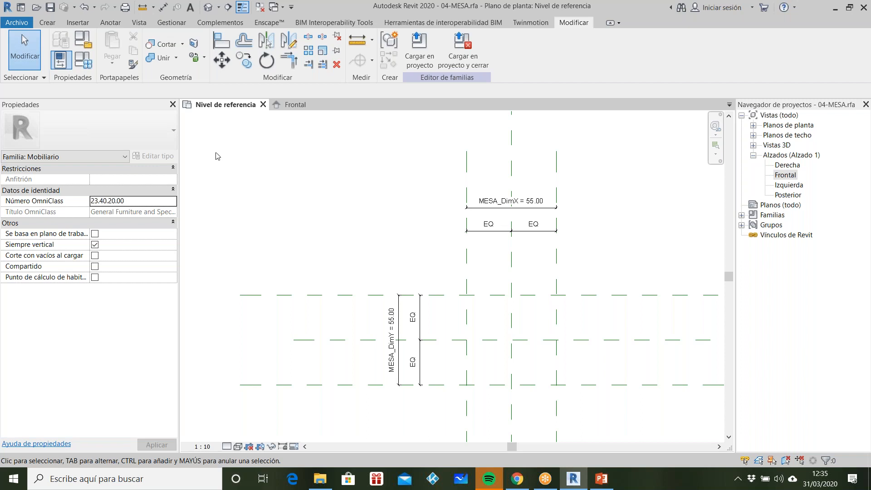
pyautogui.click(81, 23)
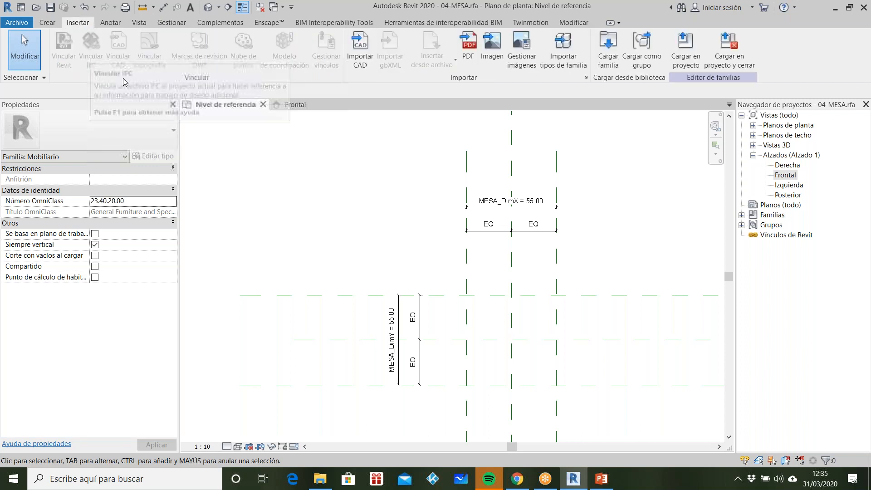
pyautogui.click(608, 45)
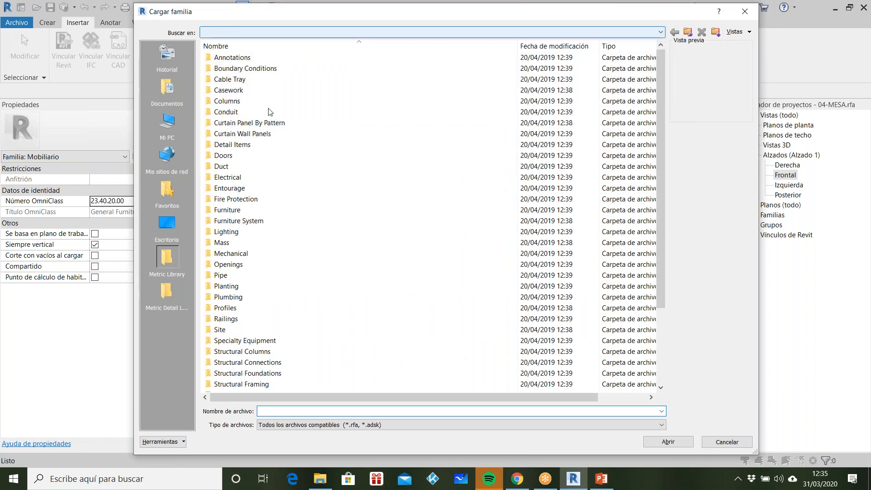
pyautogui.click(272, 32)
pyautogui.click(254, 196)
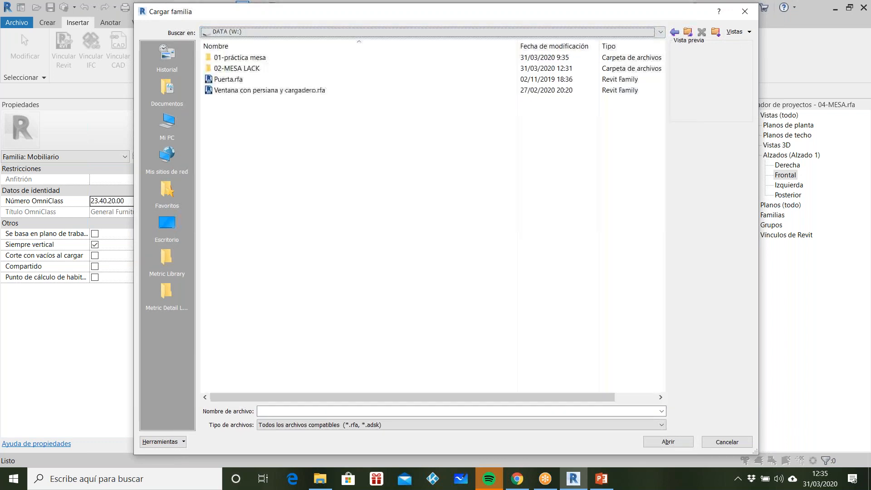
pyautogui.doubleClick(260, 72)
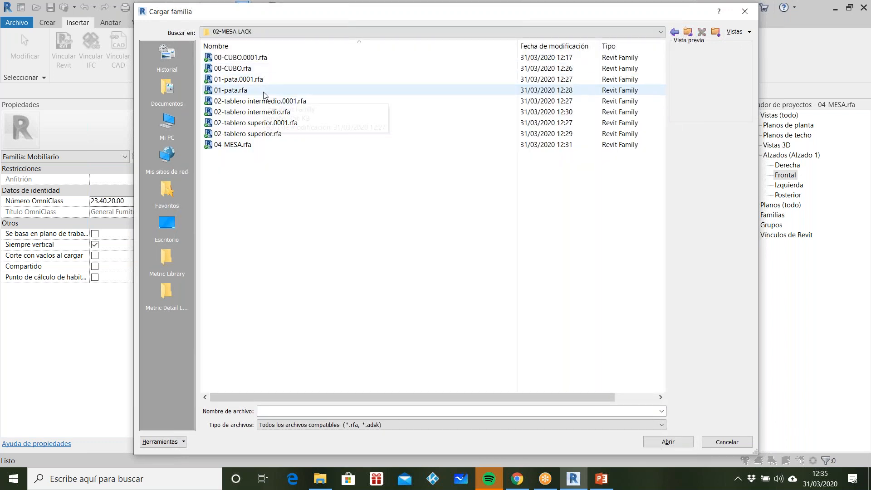
pyautogui.click(260, 90)
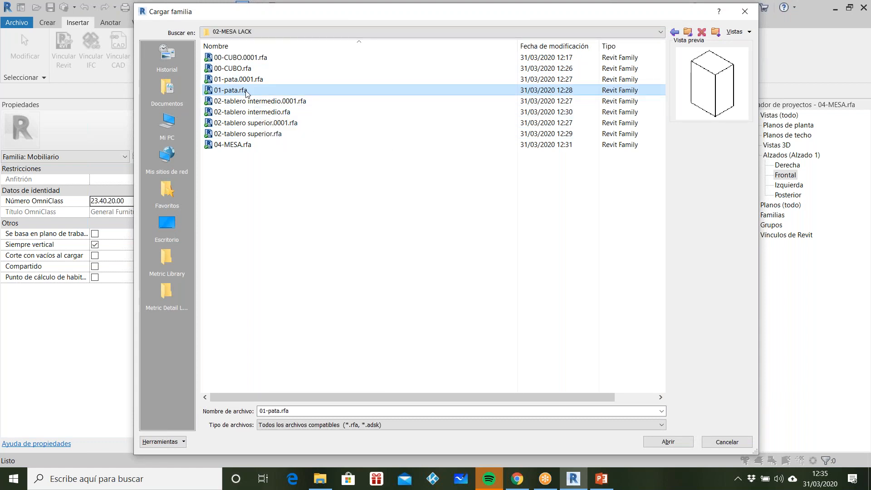
pyautogui.click(255, 191)
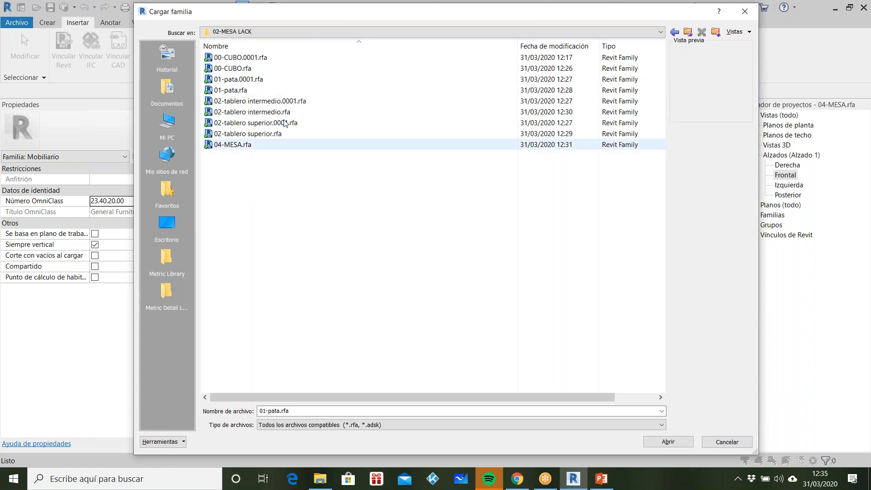
# Rename the file 02-tablero superior.rfa as 03-tablero superior.rfa in the family loading dialog
pyautogui.click(238, 135)
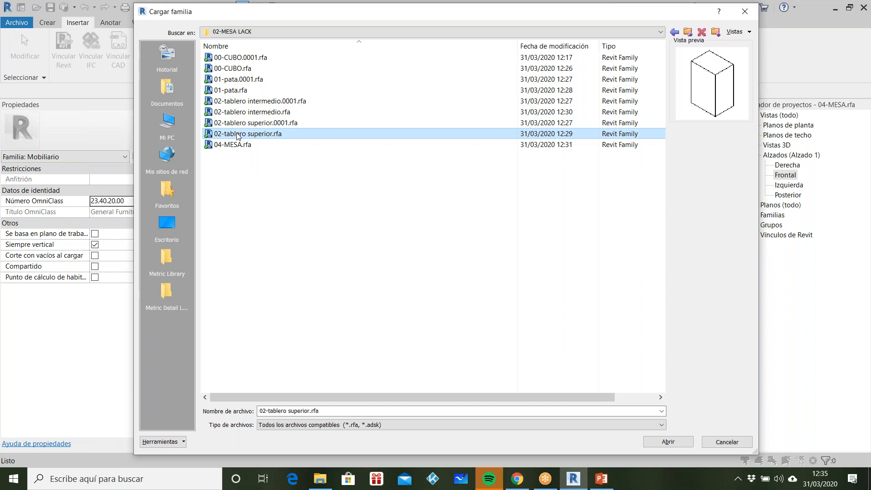
pyautogui.click(238, 135)
pyautogui.click(222, 134)
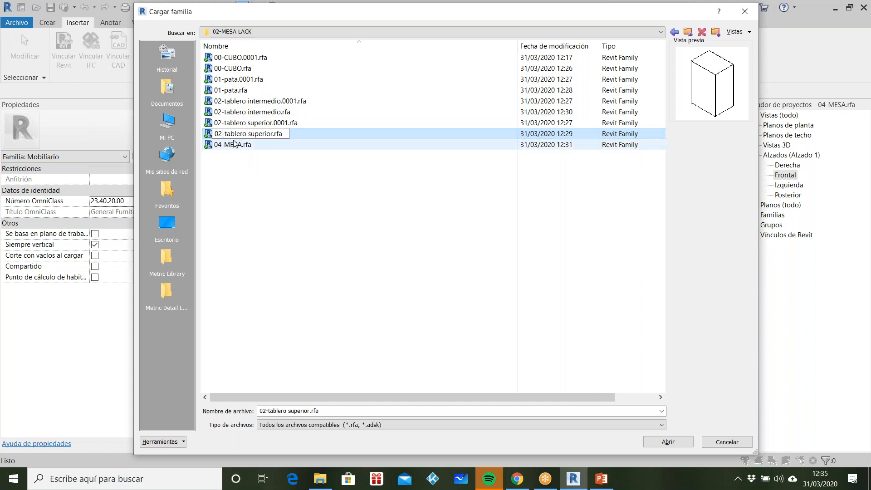
pyautogui.press('BackSpace')
pyautogui.write('3')
pyautogui.press('Return')
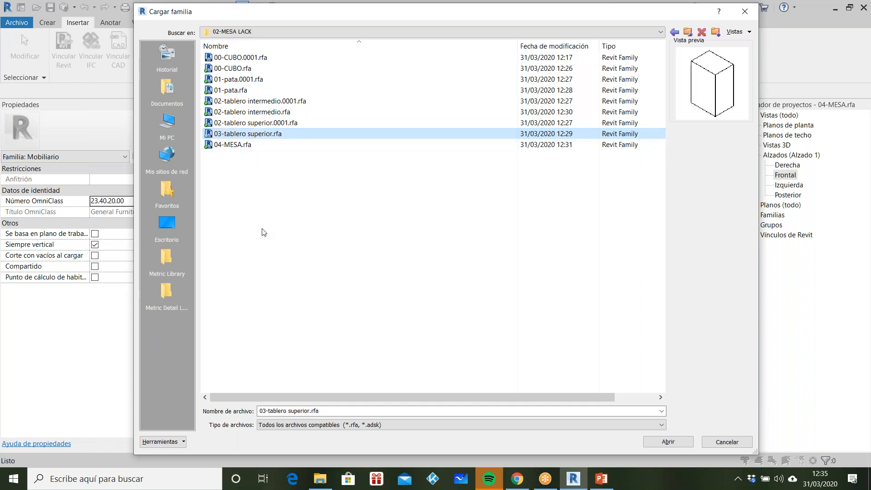
# Load the family 01-pata.rfa into 04-MESA
pyautogui.click(256, 176)
pyautogui.click(253, 93)
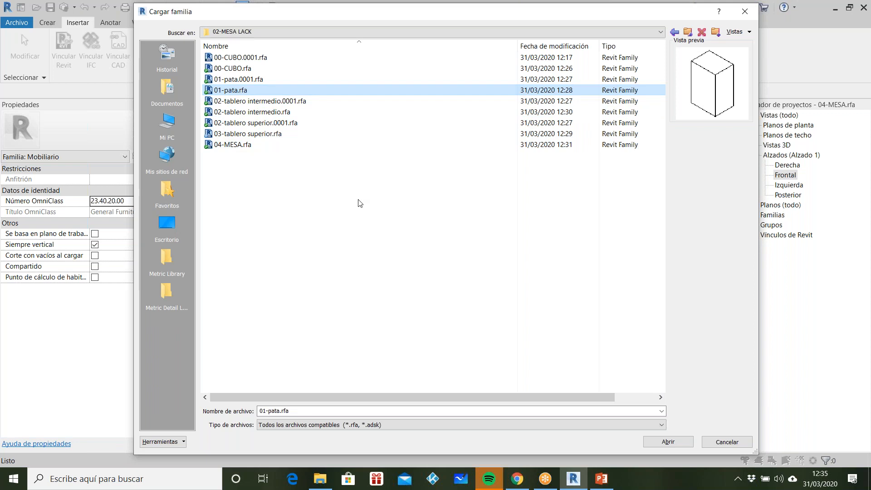
pyautogui.click(646, 441)
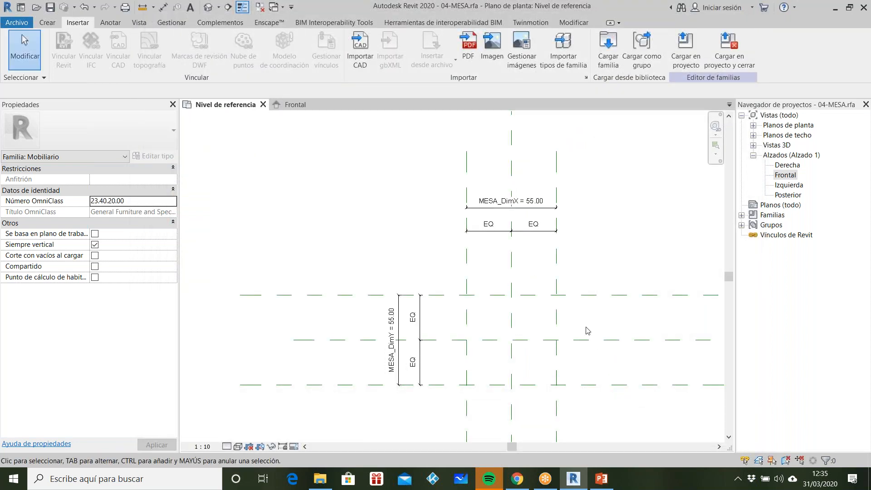
# Place an instance of the generic model 01-pata in the plan, inside the upper-left quadrant formed by the reference planes
pyautogui.click(742, 215)
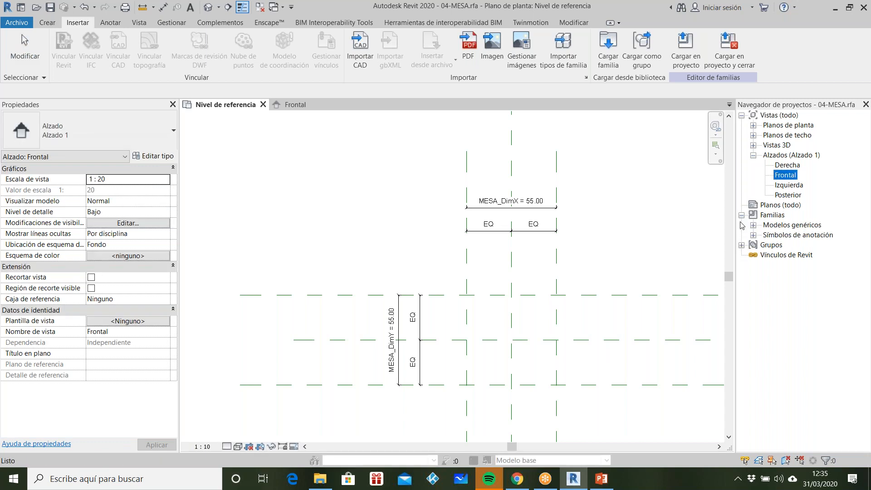
pyautogui.click(754, 225)
pyautogui.click(765, 236)
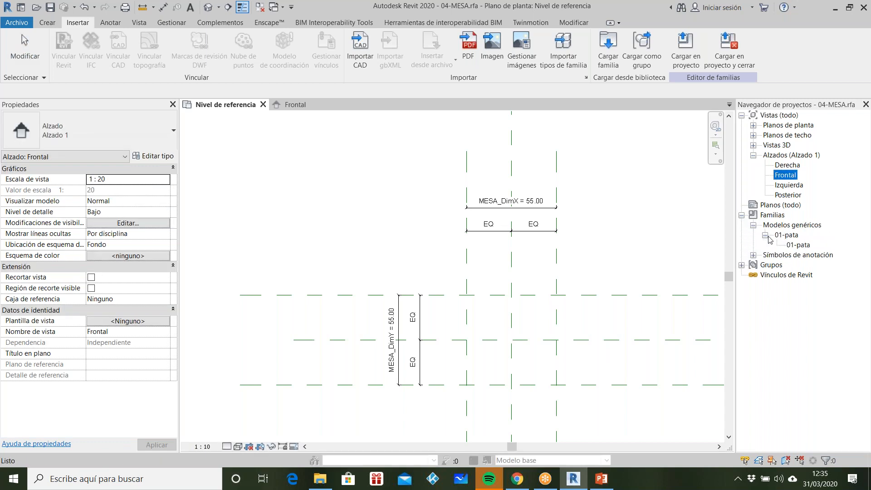
pyautogui.click(797, 245)
pyautogui.moveTo(799, 248); pyautogui.dragTo(497, 304)
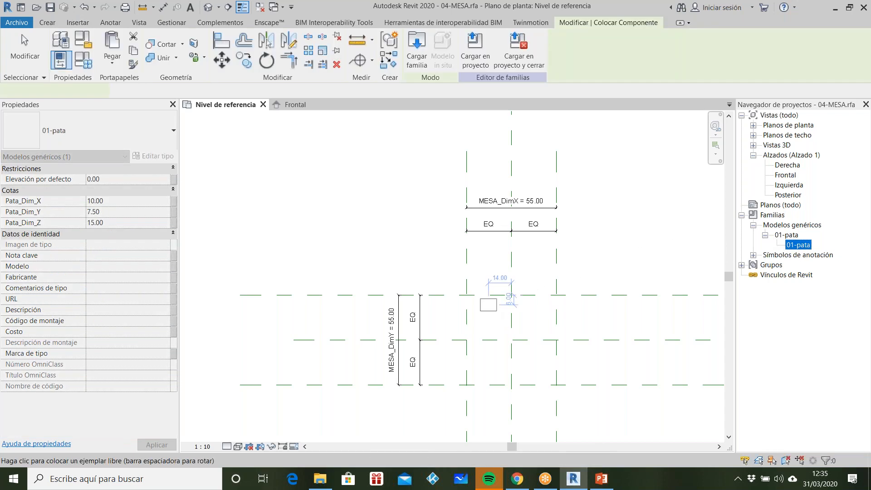
pyautogui.scroll(4, 494, 305)
pyautogui.click(497, 307)
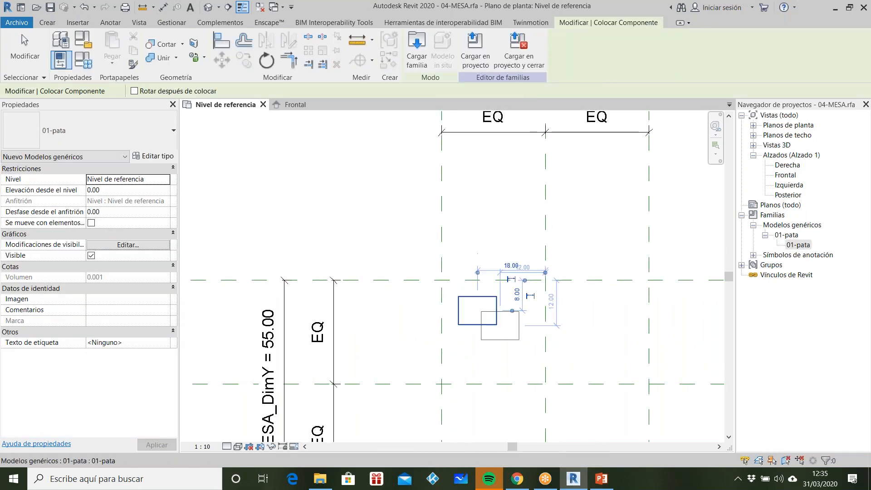
# Move the 01-pata instance so its centre lies about 10 left of the central vertical plane and 14 below the upper horizontal plane
pyautogui.press('Escape')
pyautogui.press('Escape')
pyautogui.scroll(-2, 449, 313)
pyautogui.scroll(3, 451, 322)
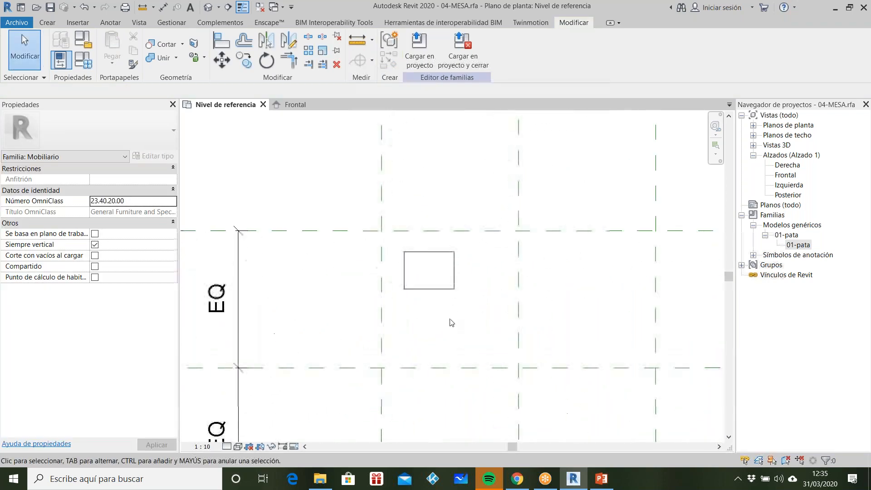
pyautogui.scroll(-2, 417, 304)
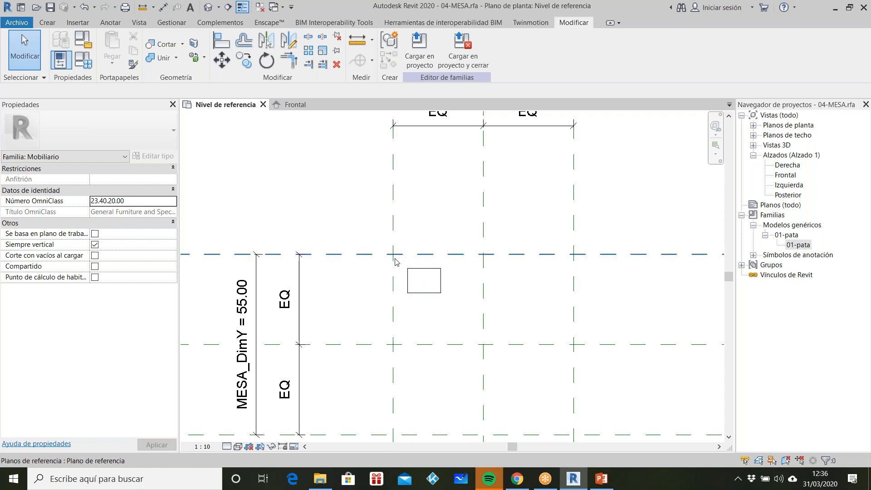
pyautogui.scroll(1, 394, 265)
pyautogui.scroll(2, 394, 266)
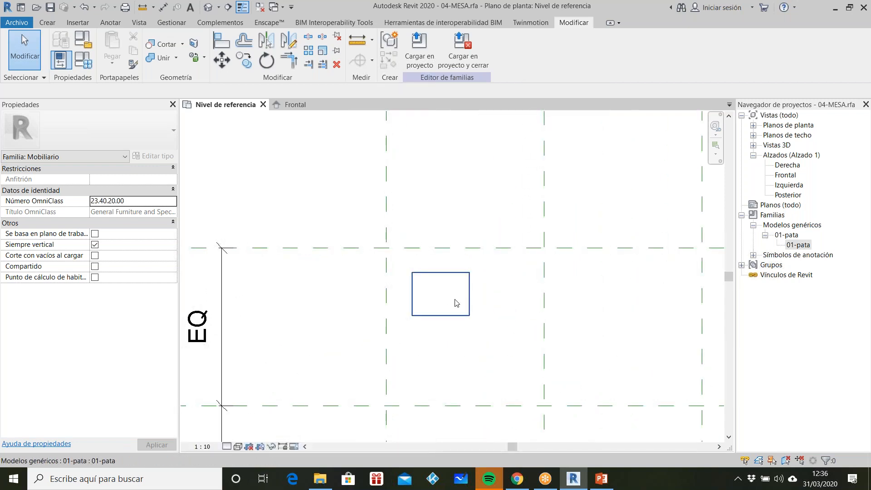
pyautogui.scroll(-2, 456, 300)
pyautogui.moveTo(464, 305); pyautogui.dragTo(490, 324)
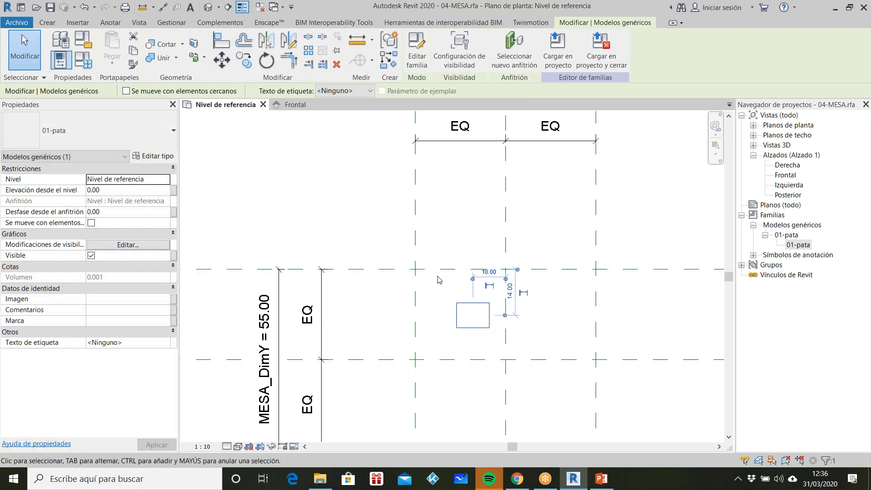
pyautogui.click(388, 257)
# Draw two vertical reference planes, about 5.3 inside the left outer plane and about 4 inside the right outer plane
pyautogui.scroll(-4, 384, 249)
pyautogui.press('r')
pyautogui.press('p')
pyautogui.scroll(2, 408, 272)
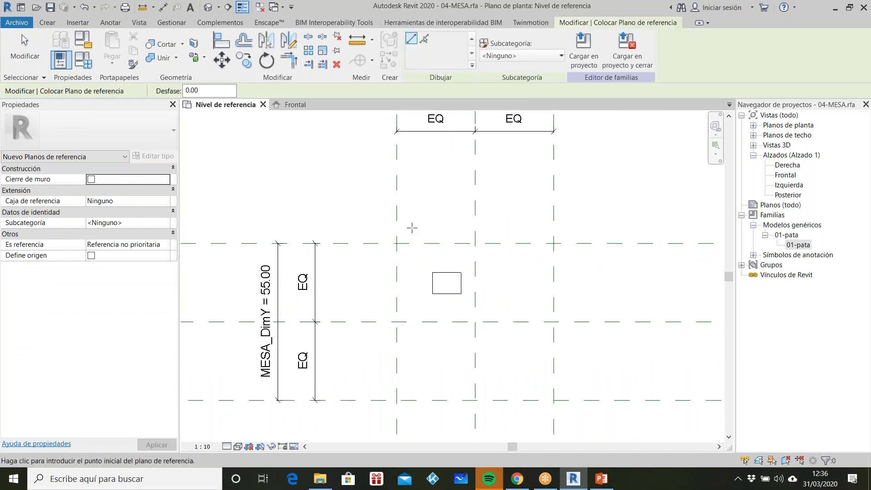
pyautogui.click(412, 228)
pyautogui.click(412, 419)
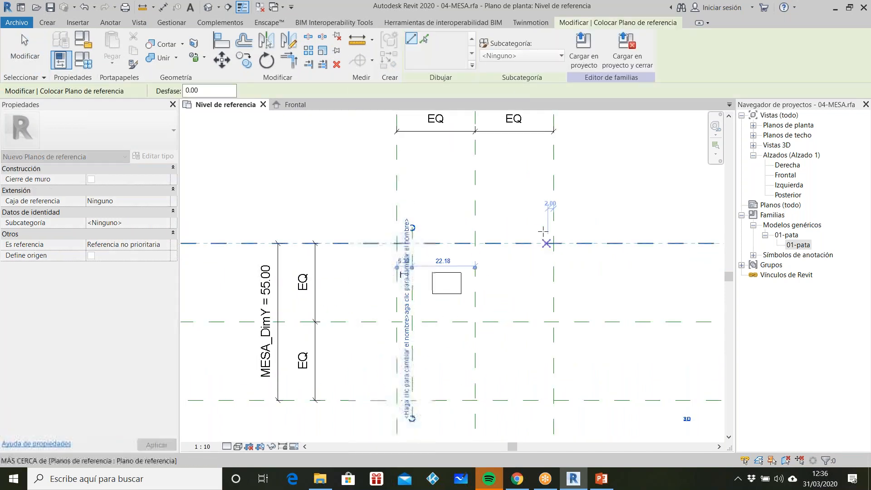
pyautogui.click(542, 227)
pyautogui.click(541, 418)
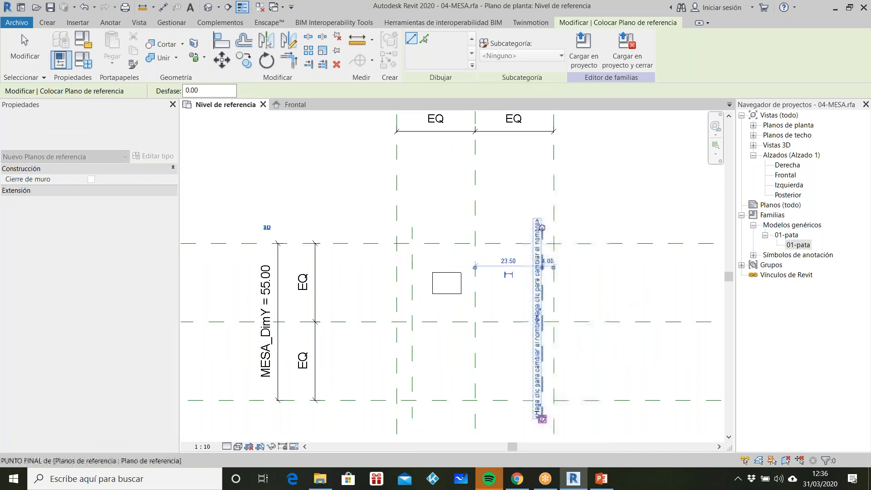
# Draw two horizontal reference planes, about 4.7 below the upper outer plane and about 6 above the lower outer plane
pyautogui.click(380, 257)
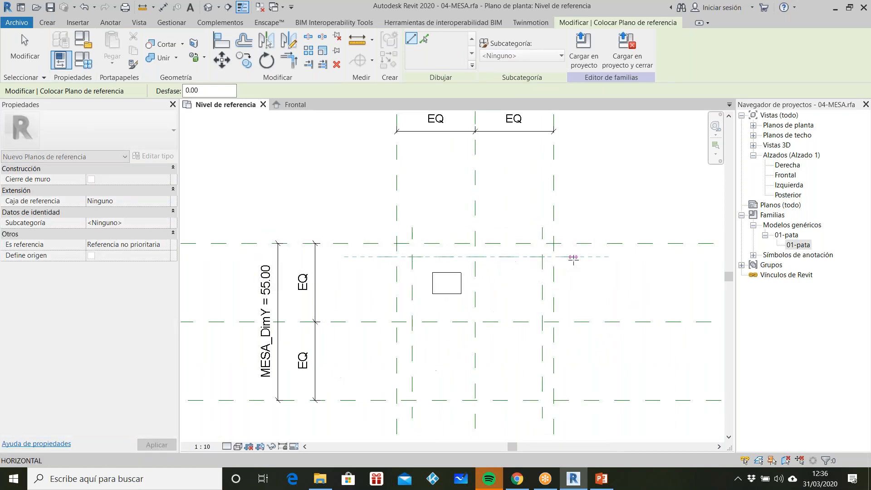
pyautogui.click(575, 256)
pyautogui.click(380, 383)
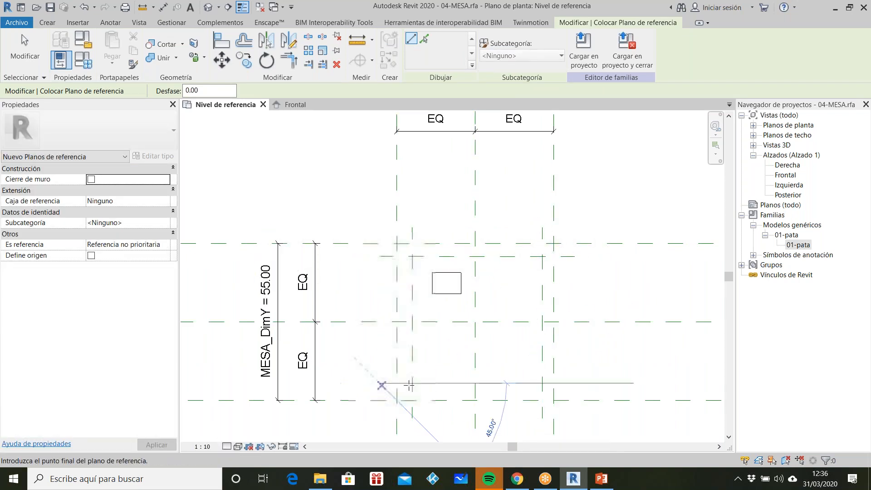
pyautogui.click(575, 383)
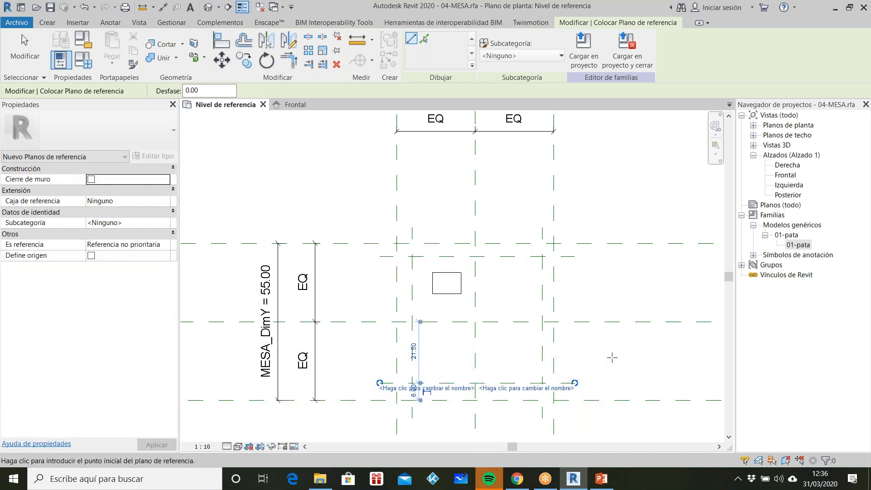
pyautogui.press('Escape')
pyautogui.press('Escape')
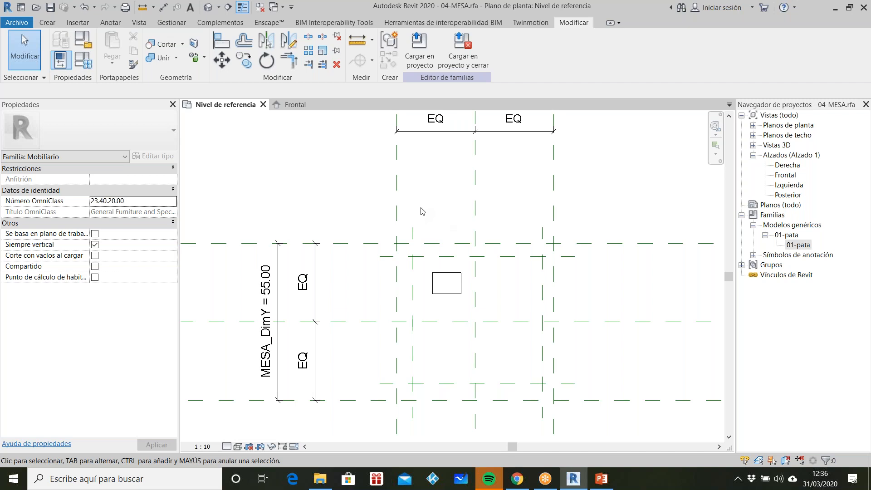
# Add aligned dimensions between the outer and inner reference planes on the left side and on the upper side
pyautogui.press('d')
pyautogui.press('i')
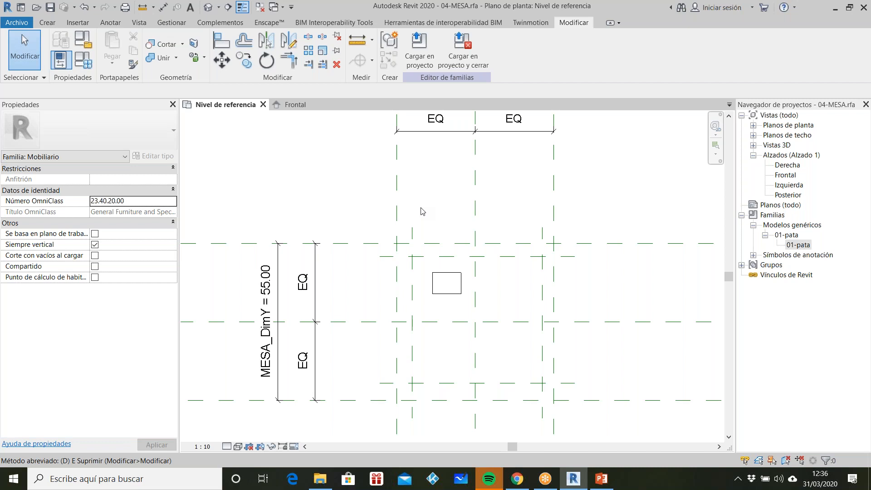
pyautogui.click(412, 236)
pyautogui.click(344, 214)
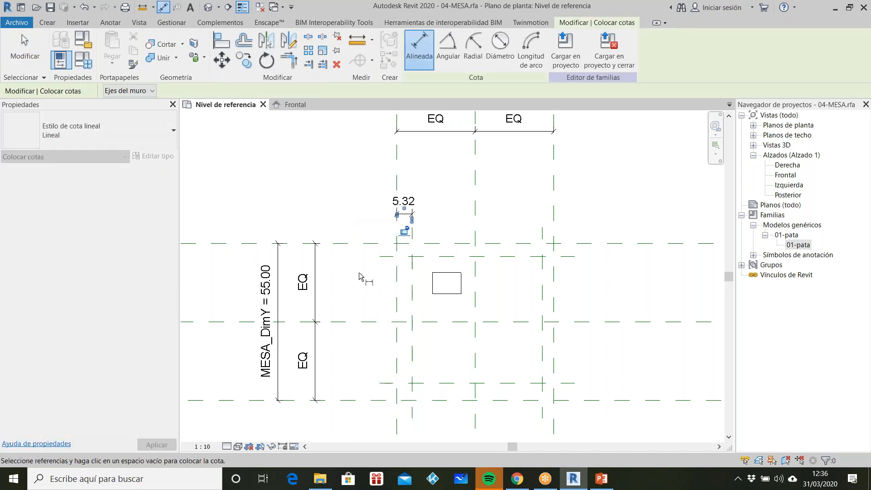
pyautogui.click(385, 255)
pyautogui.click(384, 243)
pyautogui.click(379, 250)
# Add aligned dimensions between the outer and inner reference planes on the lower side and on the right side
pyautogui.click(385, 387)
pyautogui.click(385, 400)
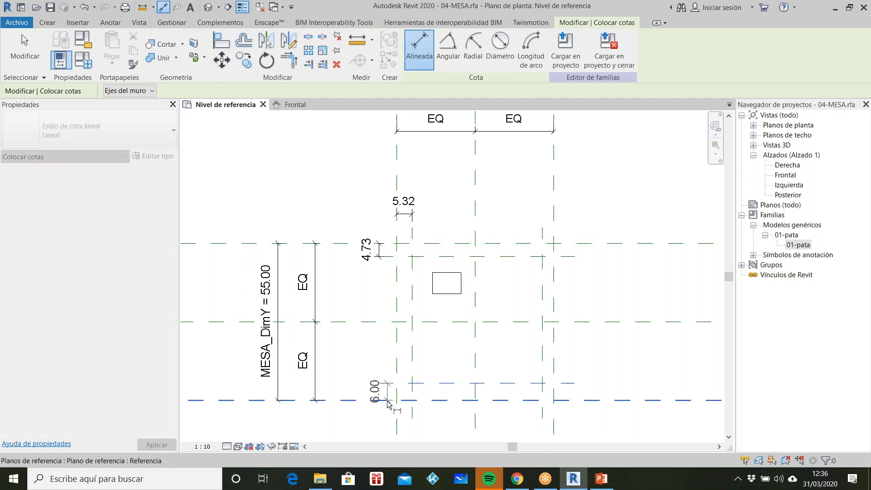
pyautogui.click(380, 412)
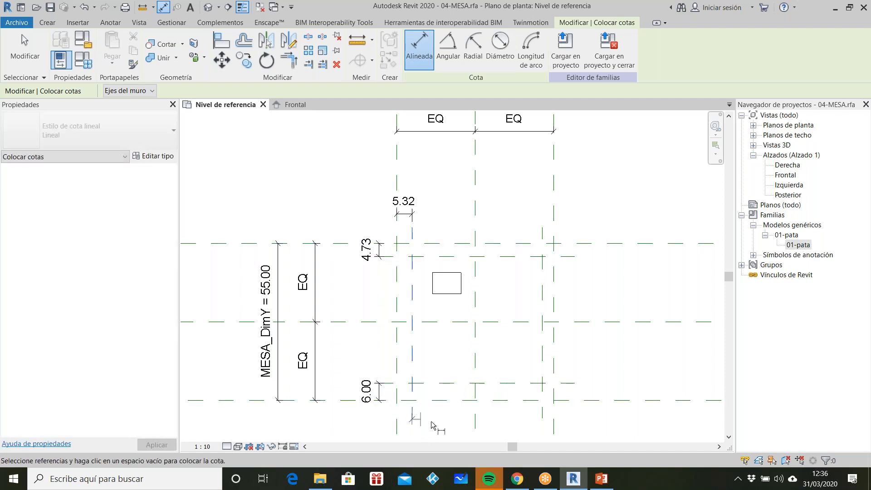
pyautogui.press('Escape')
pyautogui.press('Escape')
pyautogui.press('d')
pyautogui.press('i')
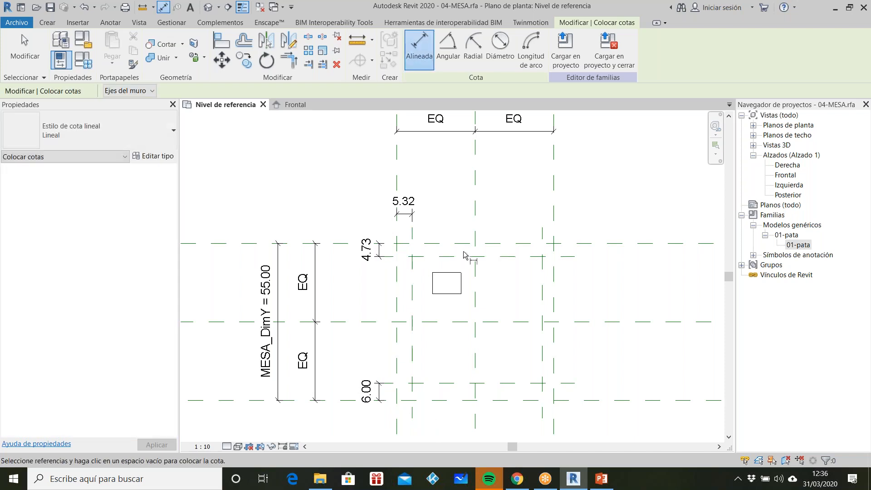
pyautogui.click(554, 235)
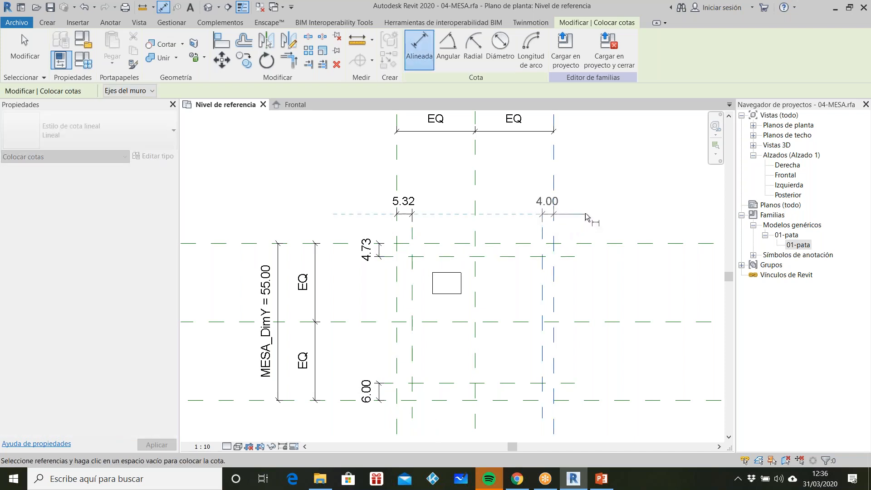
pyautogui.click(562, 213)
pyautogui.press('Escape')
pyautogui.press('Escape')
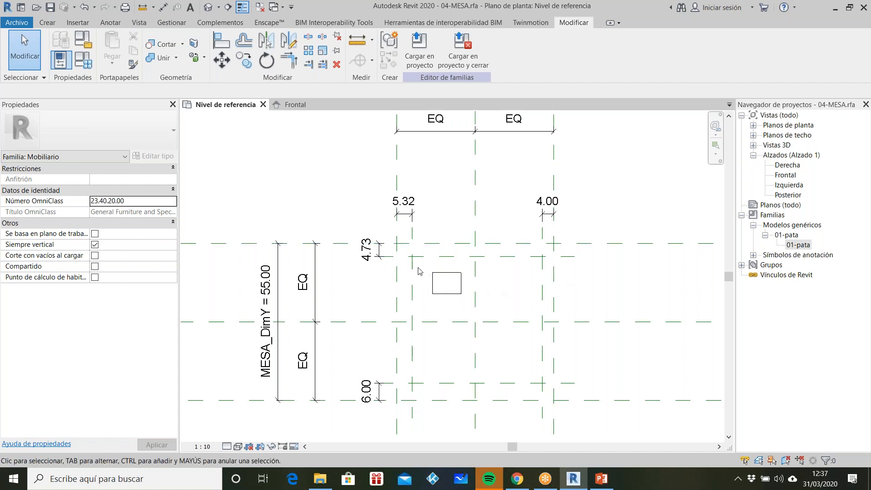
# Compare the type parameters of the nested 01-pata family with the parameters available in the table's family types
pyautogui.scroll(2, 417, 271)
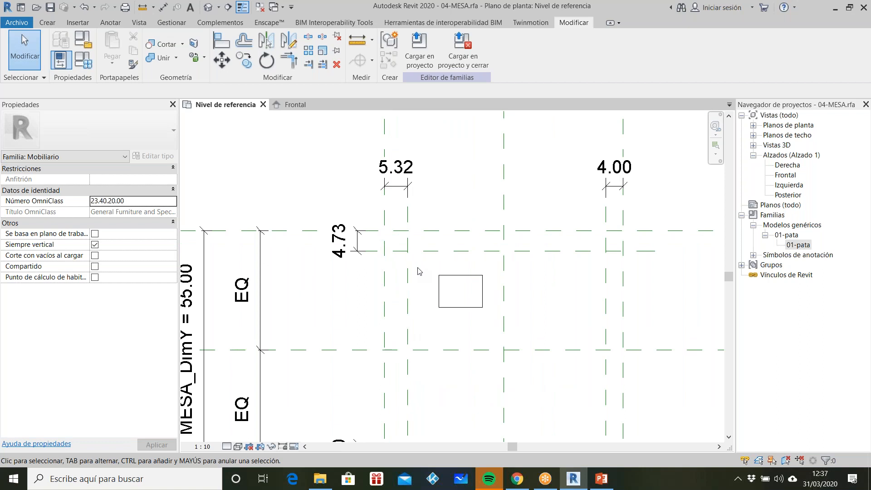
pyautogui.click(442, 279)
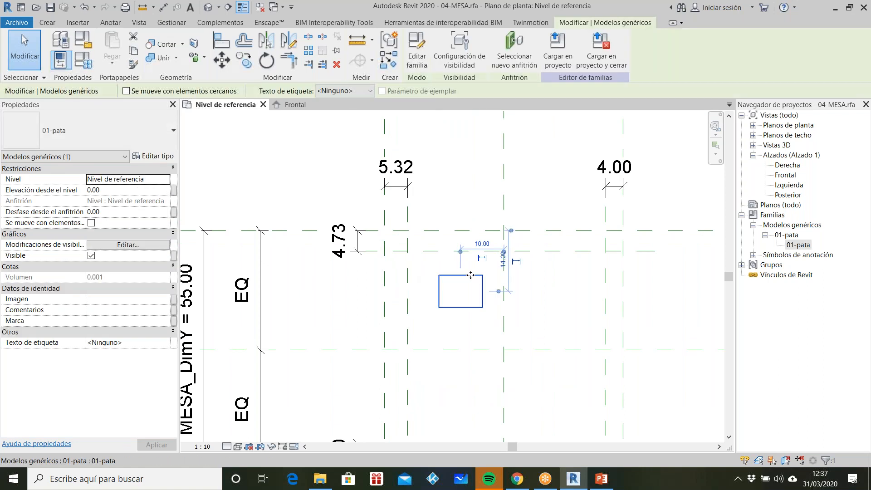
pyautogui.click(156, 159)
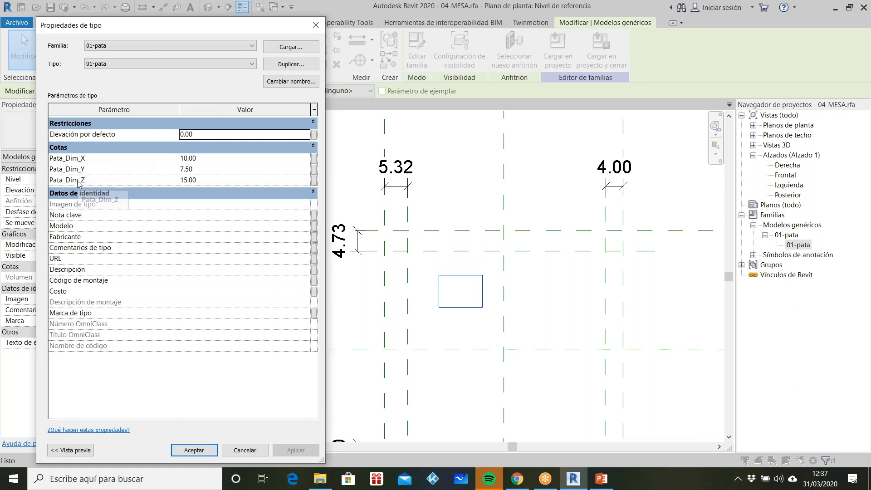
pyautogui.press('Escape')
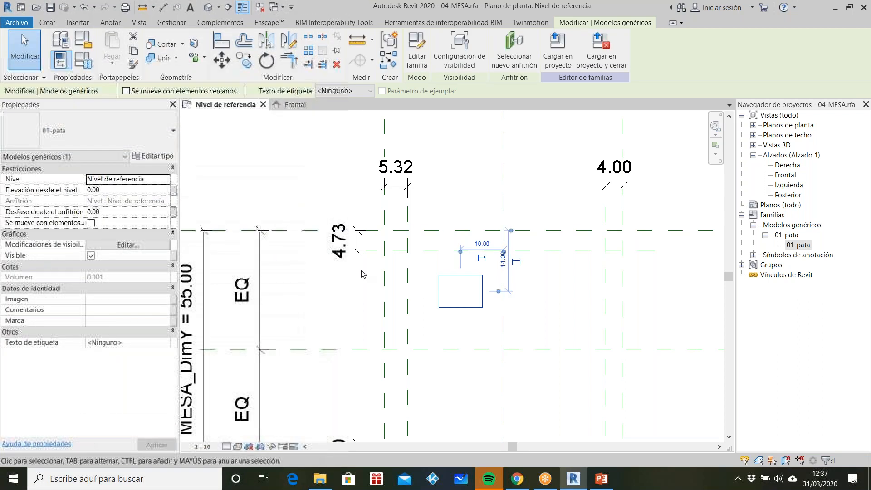
pyautogui.press('Escape')
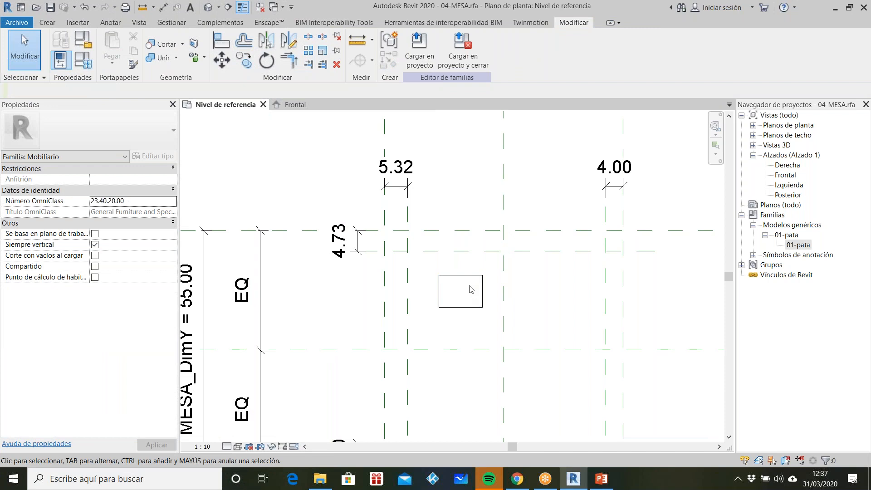
pyautogui.click(84, 61)
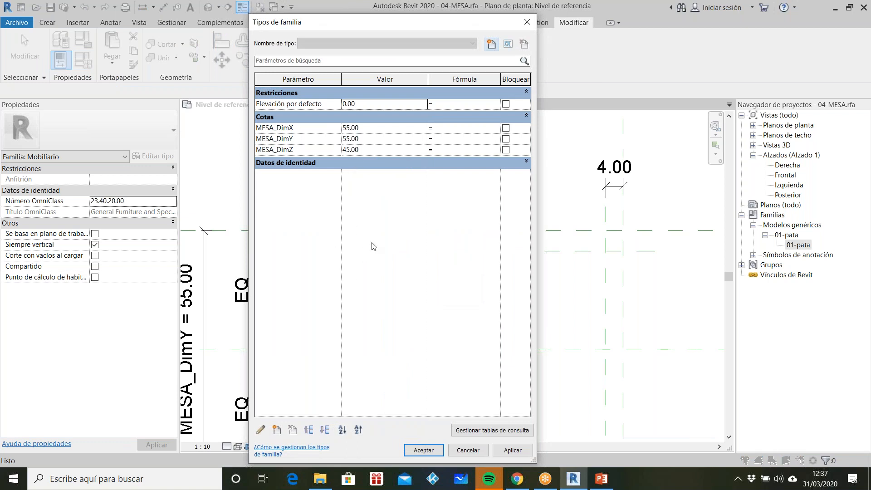
pyautogui.click(471, 449)
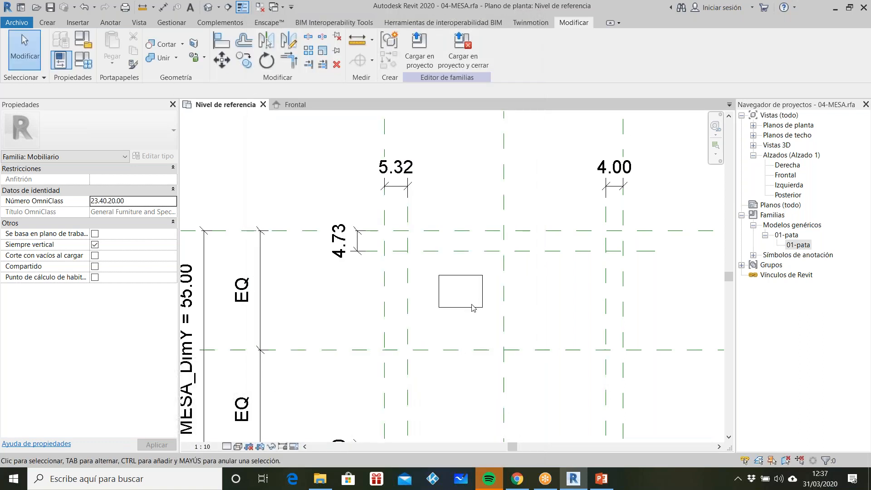
pyautogui.click(84, 59)
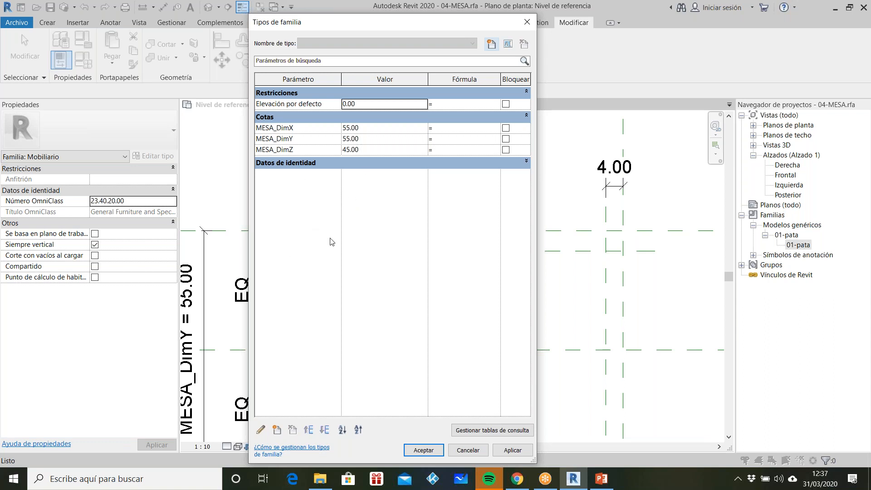
pyautogui.click(467, 450)
pyautogui.click(478, 281)
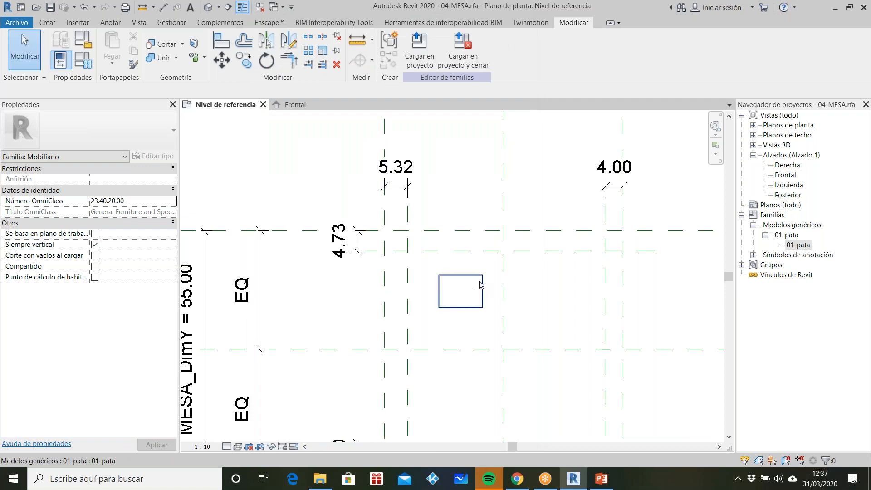
pyautogui.click(164, 157)
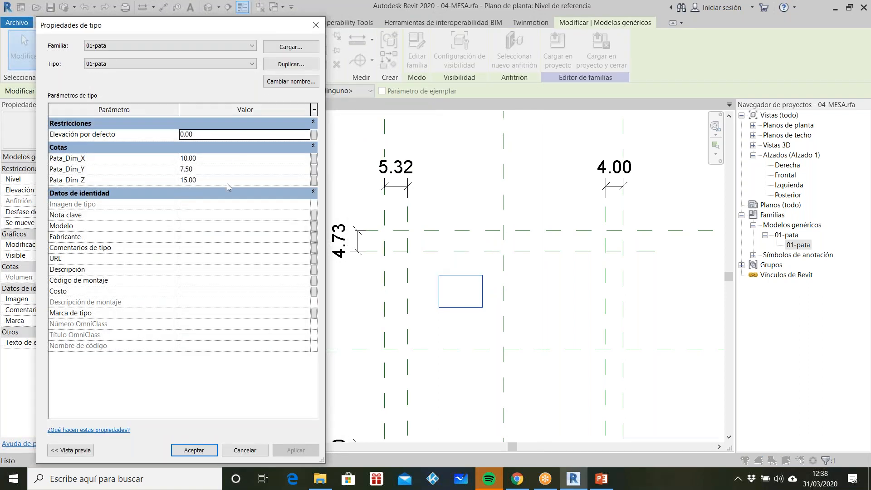
pyautogui.press('Escape')
pyautogui.press('Escape')
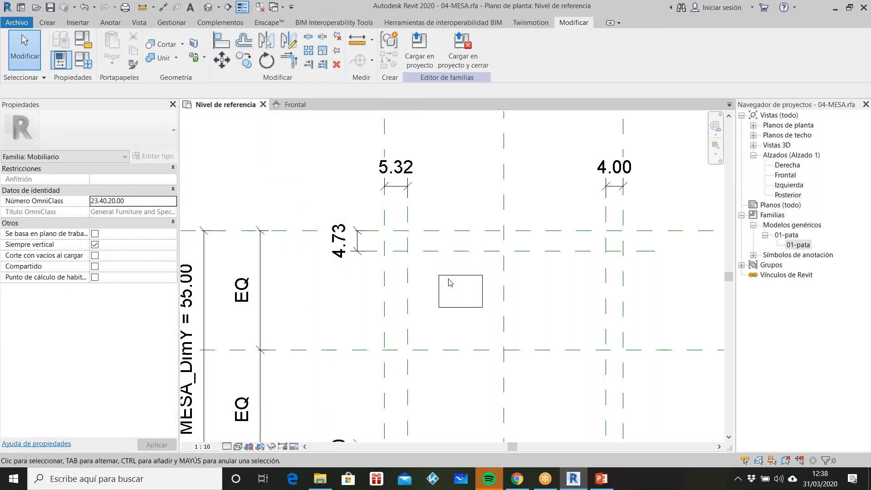
# Associate the Pata_Dim_X type parameter of the nested 01-pata family with a new type parameter named PATA_DimX
pyautogui.click(447, 303)
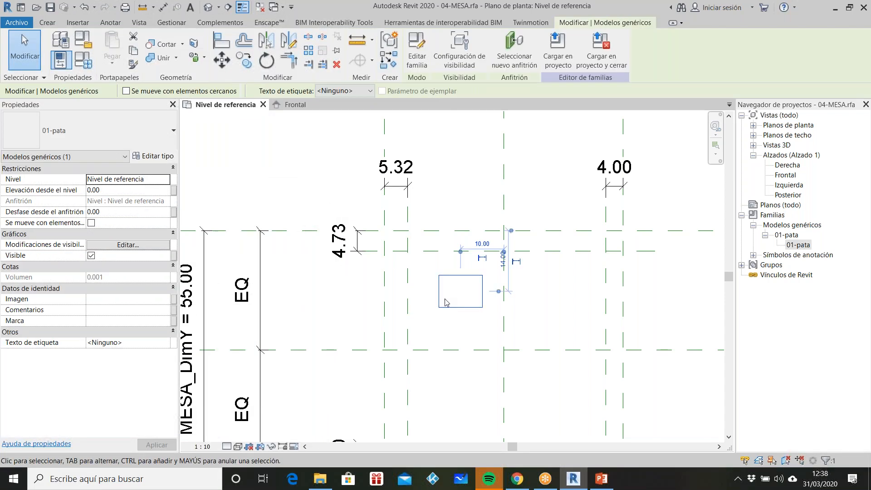
pyautogui.click(153, 156)
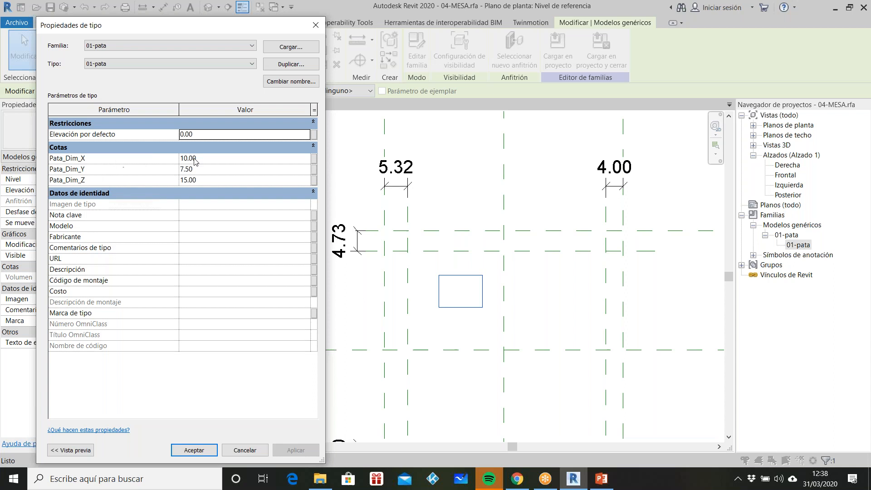
pyautogui.click(314, 159)
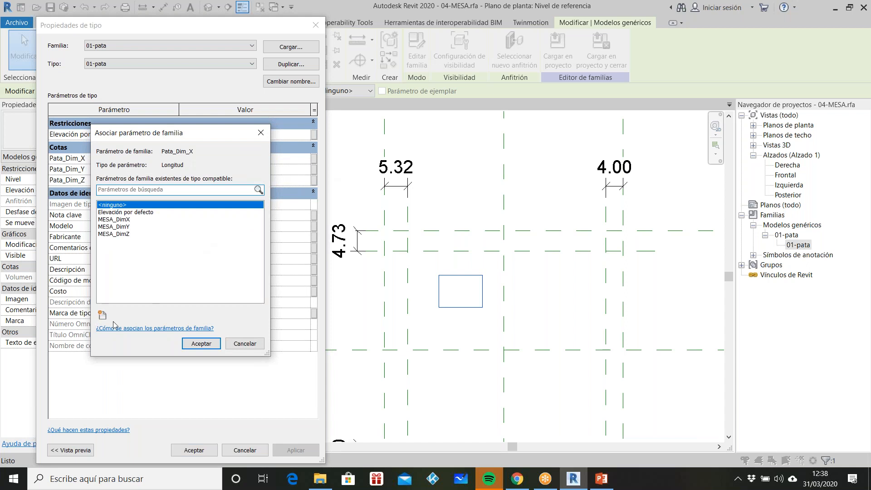
pyautogui.click(103, 315)
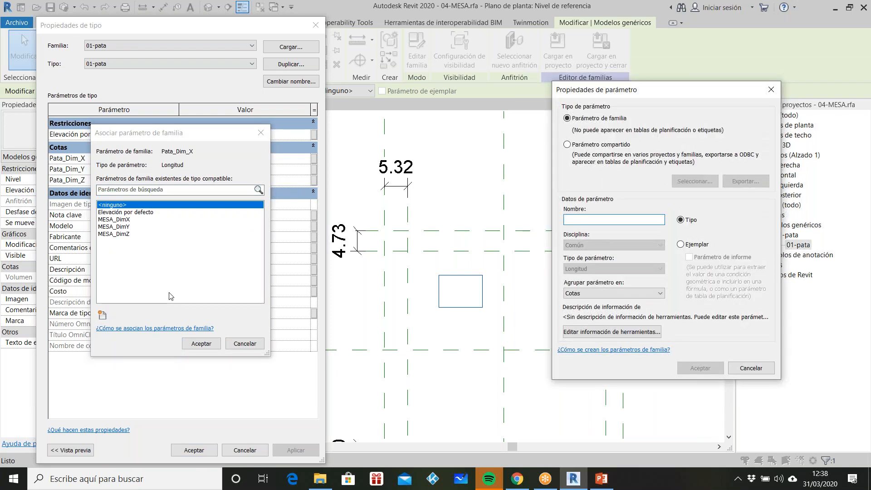
pyautogui.write('PATA_DimX')
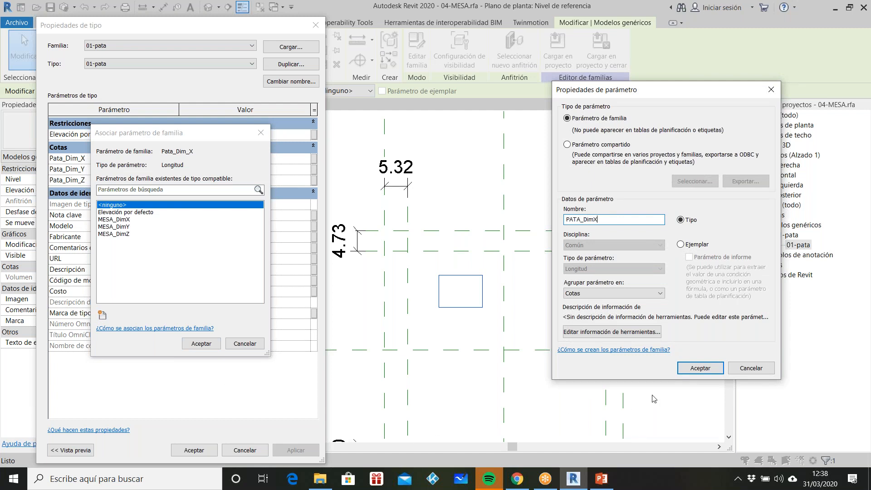
pyautogui.click(679, 370)
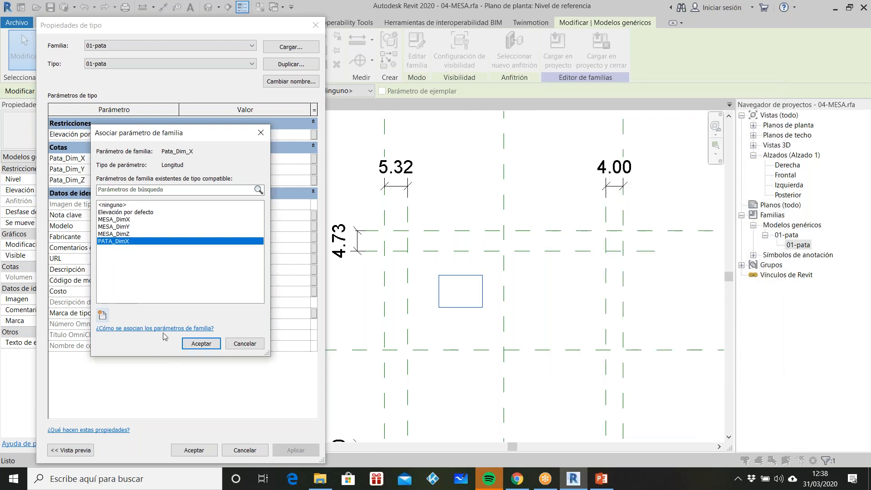
pyautogui.click(205, 345)
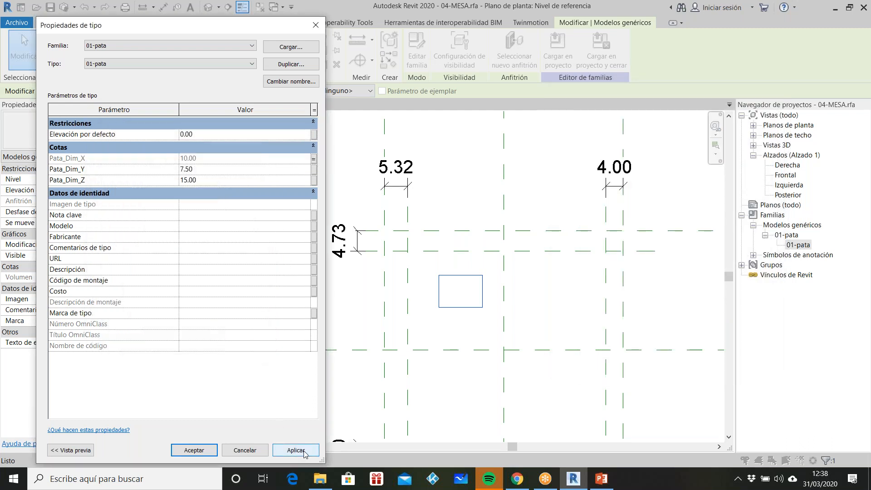
# Associate the leg's Pata_Dim_Y type parameter with a new type parameter named PATA_DimY
pyautogui.click(314, 171)
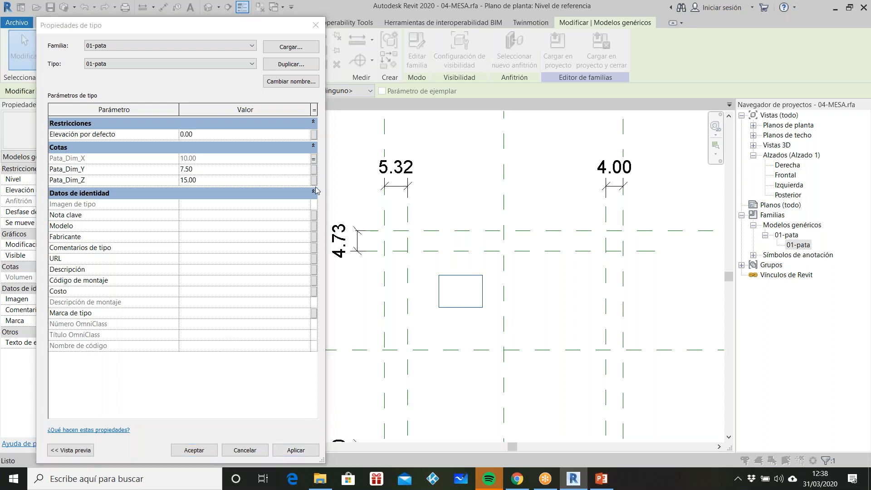
pyautogui.click(102, 315)
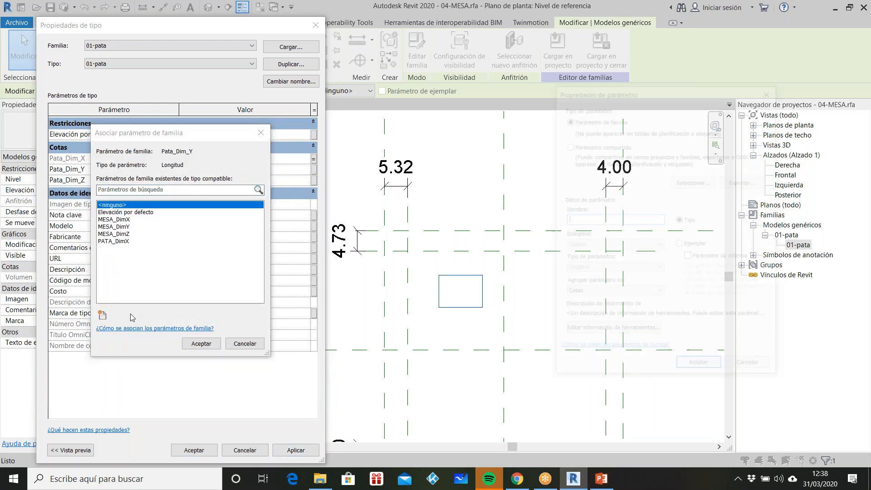
pyautogui.write('PATA_DimY')
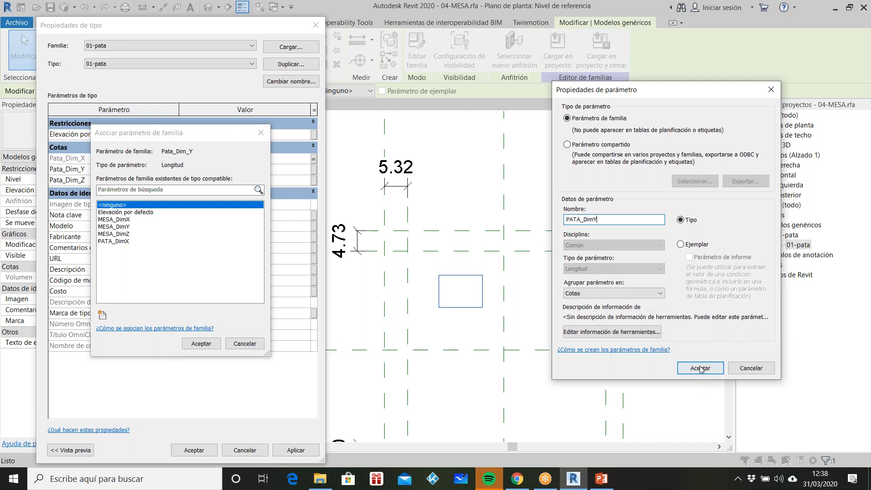
pyautogui.click(686, 369)
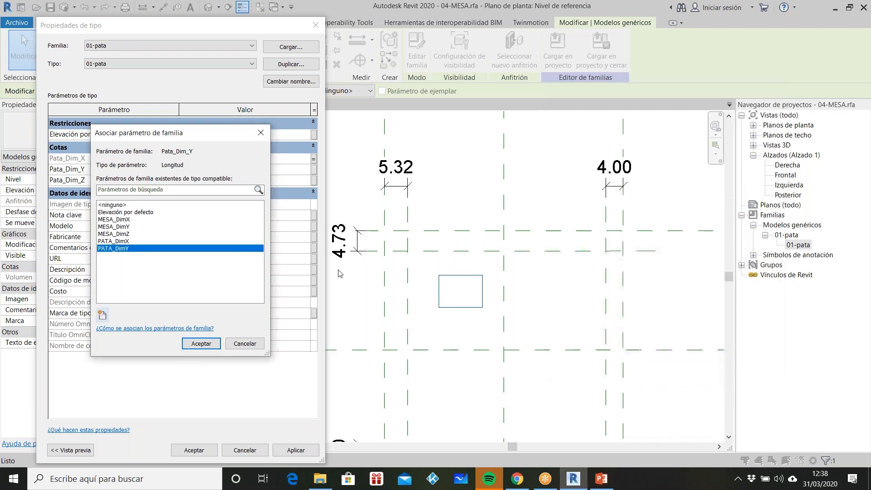
pyautogui.click(204, 344)
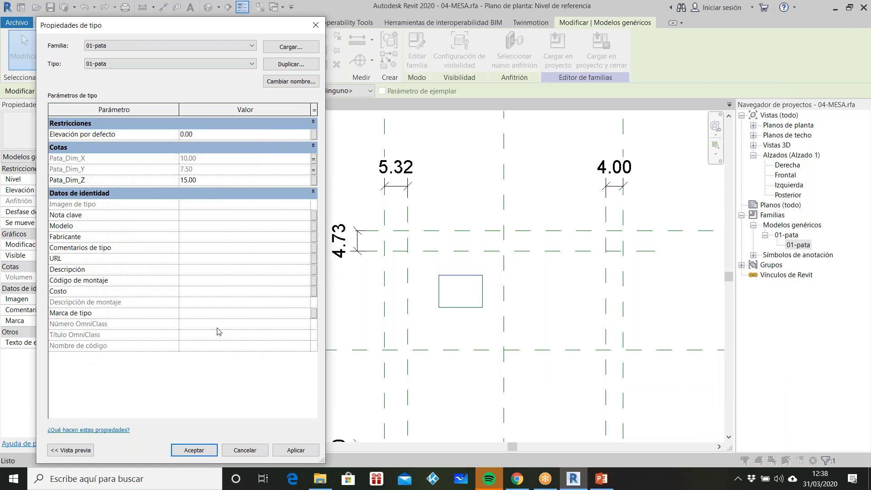
# Associate the leg's Pata_Dim_Z type parameter with a new type parameter named PATA_DimZ and apply the type properties
pyautogui.click(313, 180)
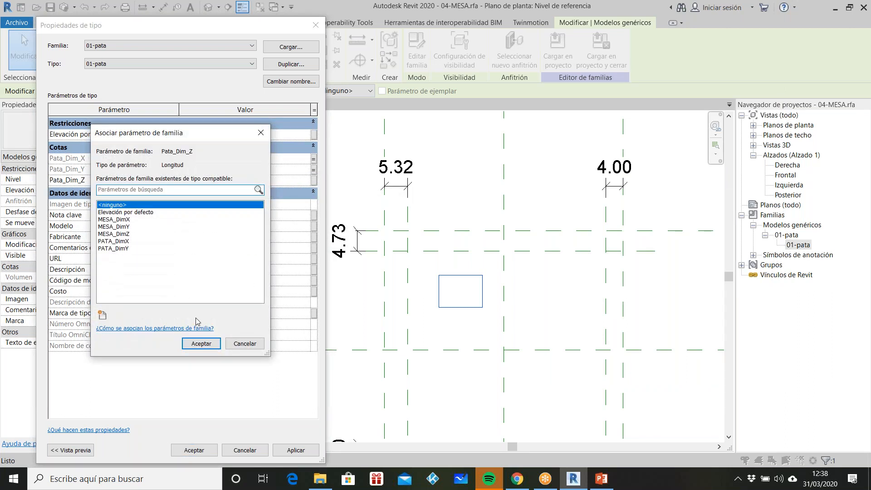
pyautogui.click(103, 315)
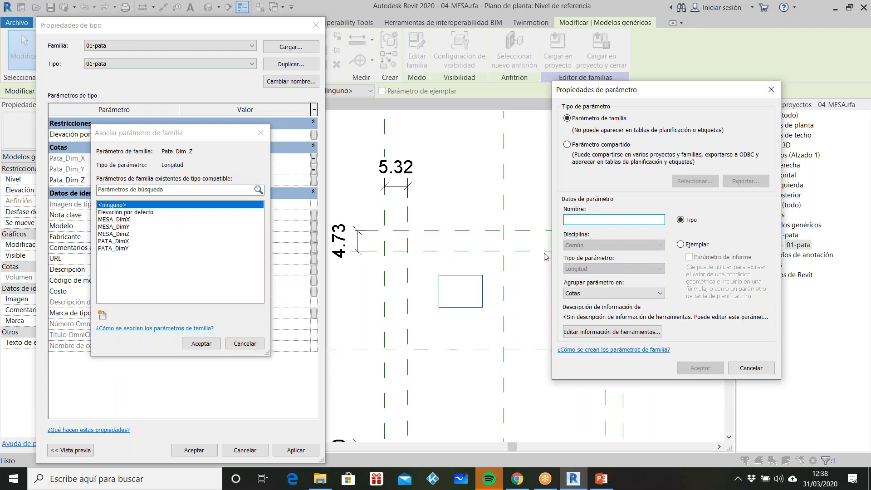
pyautogui.write('PATA_DimZ')
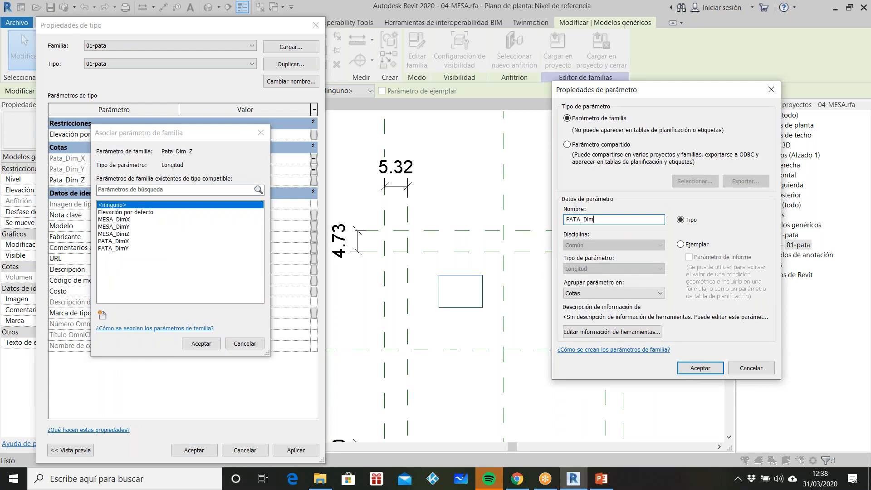
pyautogui.click(700, 368)
pyautogui.click(201, 343)
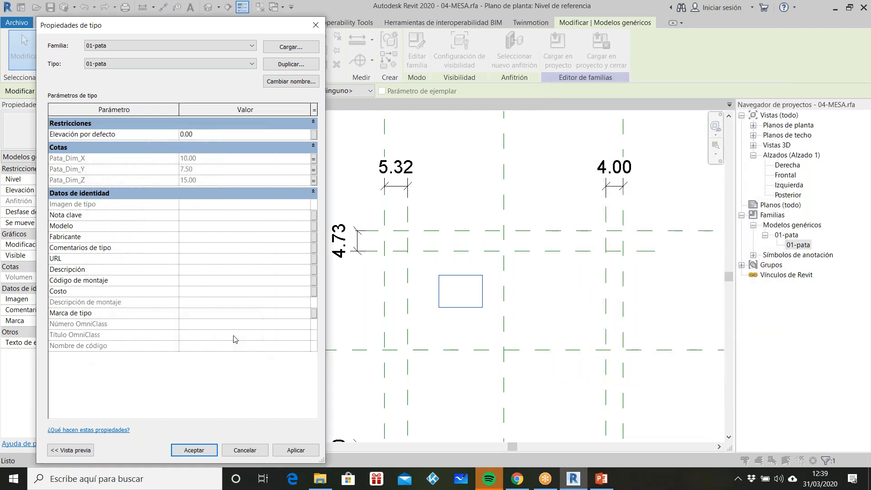
pyautogui.click(298, 449)
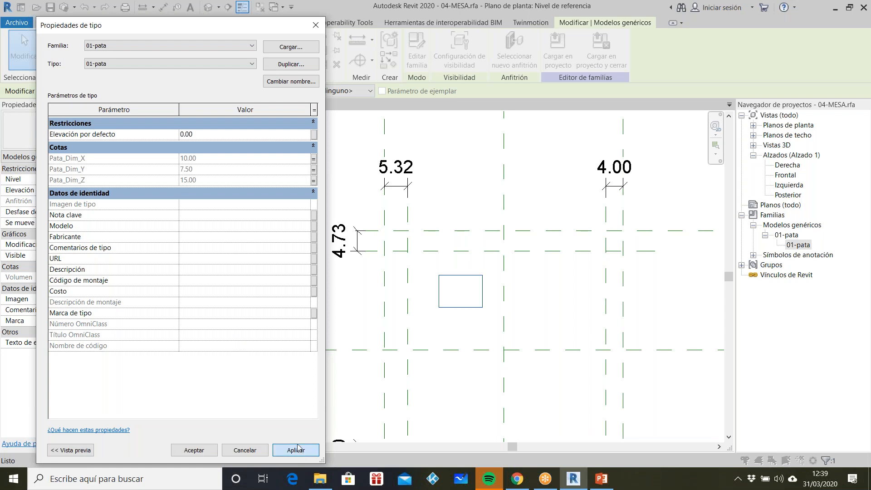
pyautogui.click(190, 451)
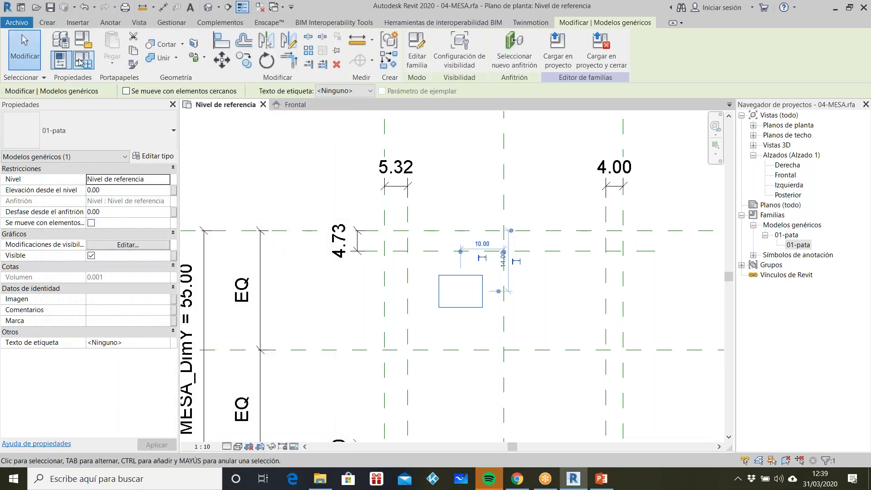
# Set both PATA_DimX and PATA_DimY to 5 in the table's family types and apply the values
pyautogui.click(84, 61)
pyautogui.moveTo(361, 26); pyautogui.dragTo(156, 26)
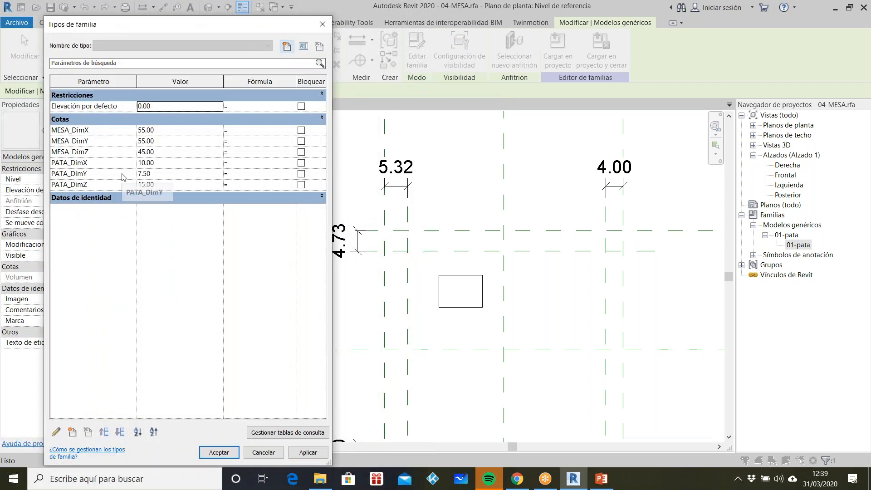
pyautogui.click(175, 164)
pyautogui.write('5')
pyautogui.press('Tab')
pyautogui.click(314, 451)
pyautogui.click(164, 175)
pyautogui.write('5')
pyautogui.press('Tab')
pyautogui.click(311, 452)
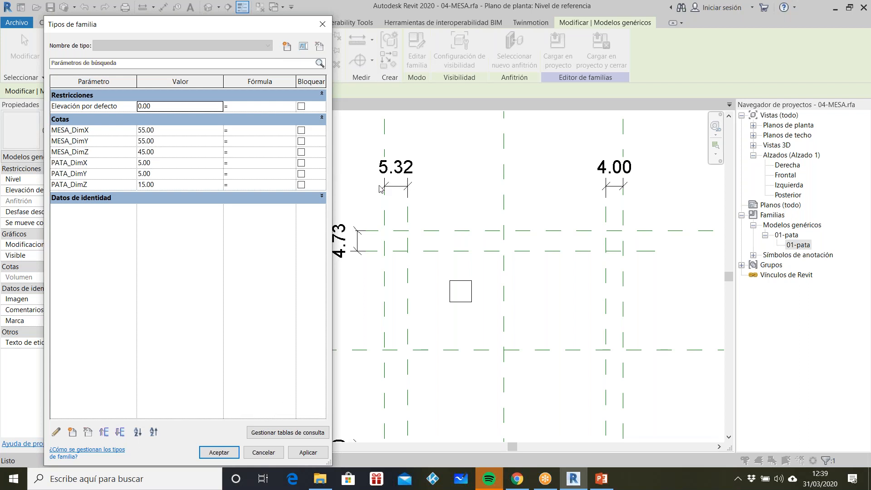
pyautogui.click(263, 453)
pyautogui.click(426, 316)
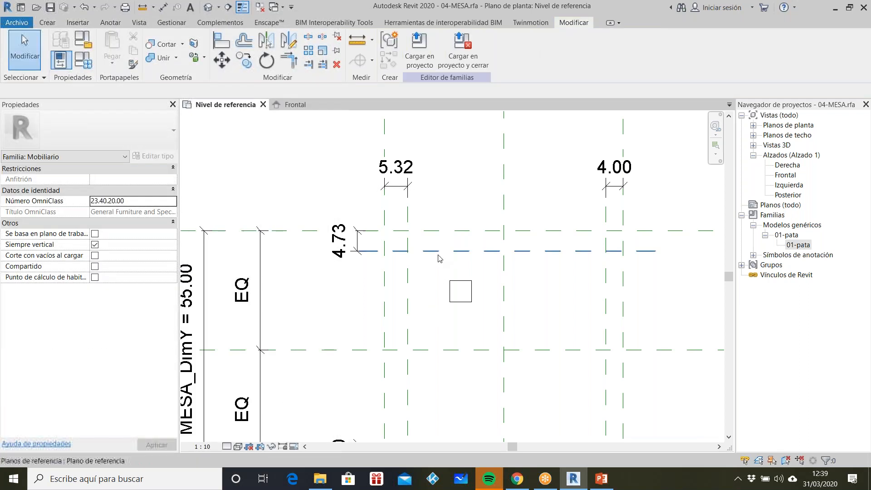
# Align the leg's vertical centre line with the inner reference plane on the table's left side and lock the alignment
pyautogui.press('a')
pyautogui.press('l')
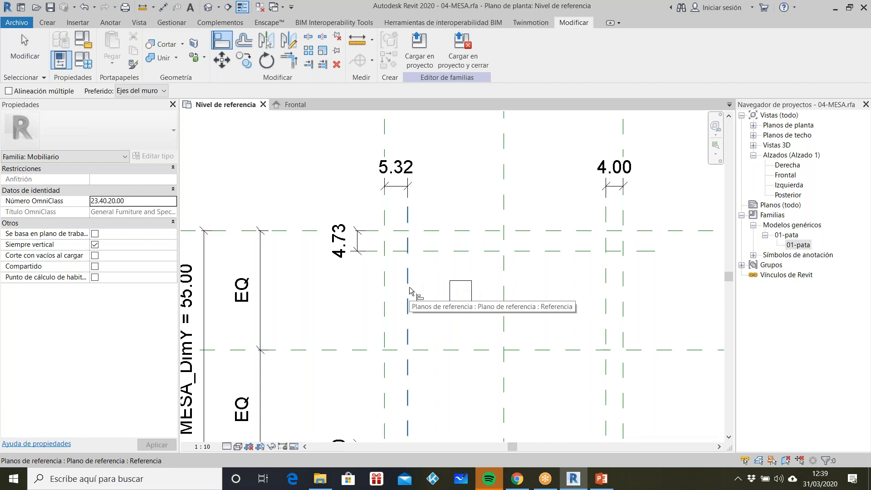
pyautogui.click(410, 287)
pyautogui.click(460, 294)
pyautogui.click(424, 340)
# Align the leg's horizontal centre line with the upper inner reference plane and lock the alignment
pyautogui.click(441, 251)
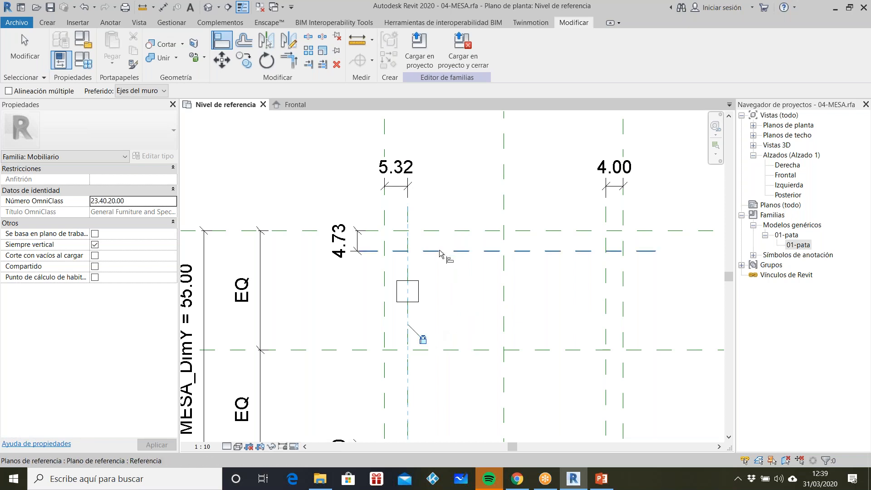
pyautogui.click(416, 294)
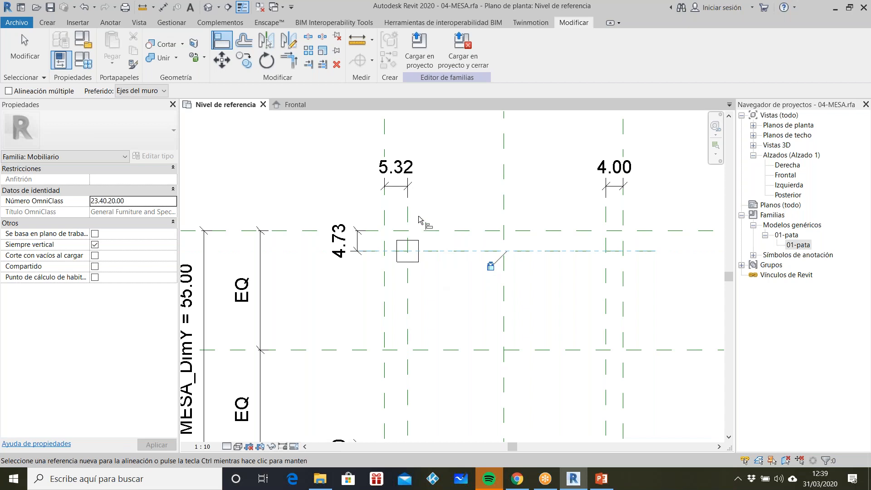
pyautogui.scroll(2, 420, 220)
pyautogui.press('Escape')
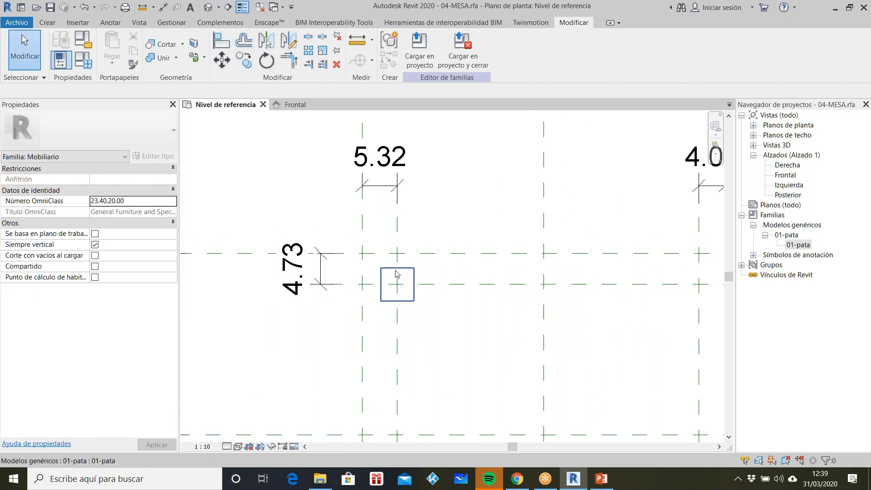
# Select the dimension between the outer and inner vertical reference planes on the table's left side
pyautogui.scroll(1, 396, 273)
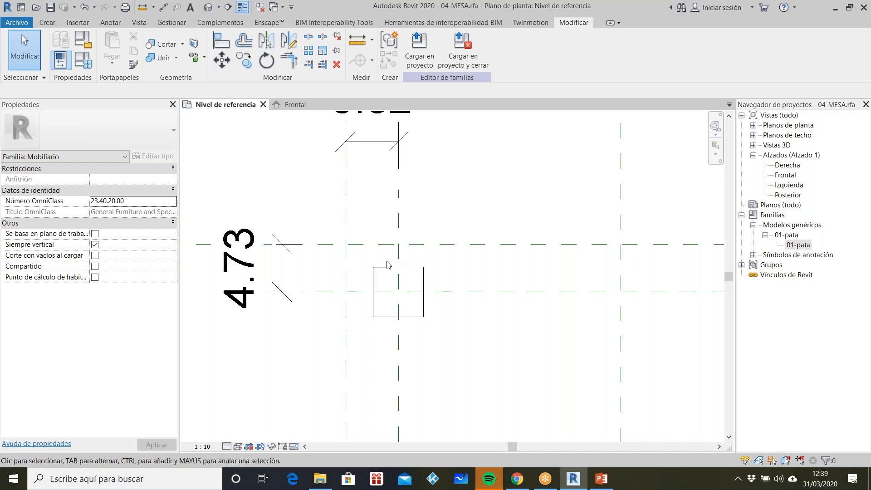
pyautogui.scroll(-3, 394, 261)
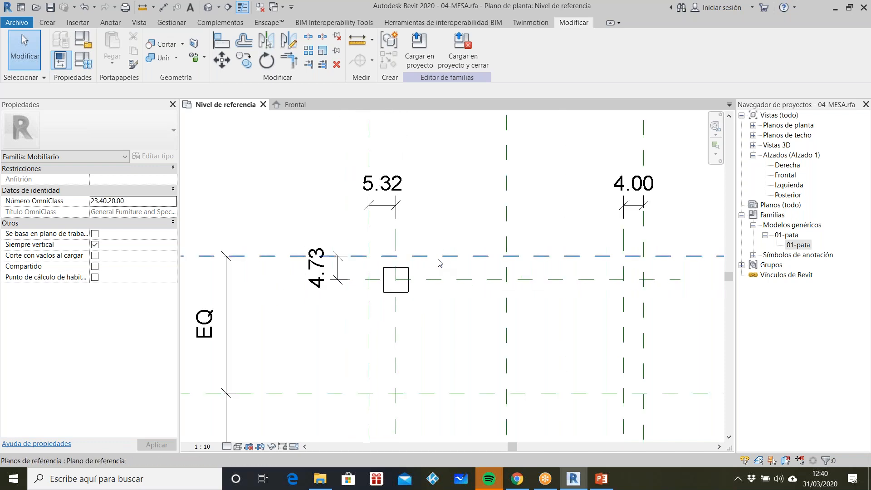
pyautogui.click(386, 205)
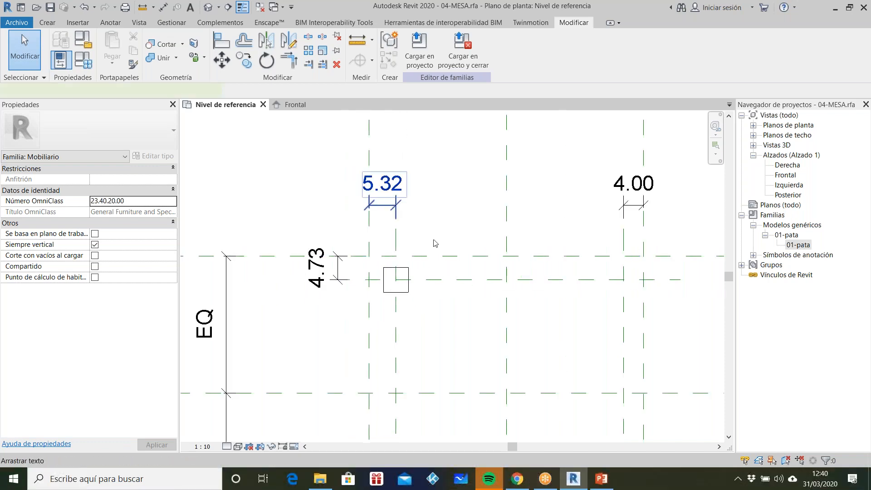
pyautogui.scroll(-3, 396, 181)
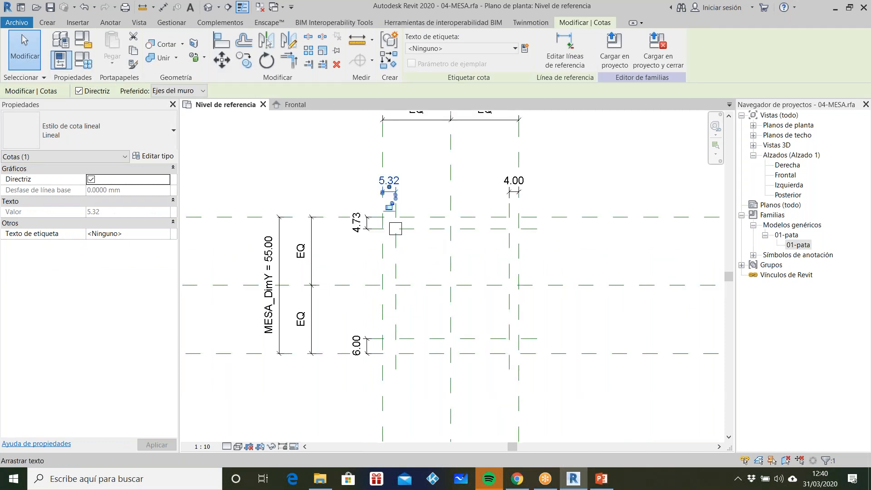
# Label the four leg-axis offset dimensions with a new family type parameter named EJE_PATAS
pyautogui.keyDown('ctrl'); pyautogui.click(364, 228); pyautogui.keyUp('ctrl')
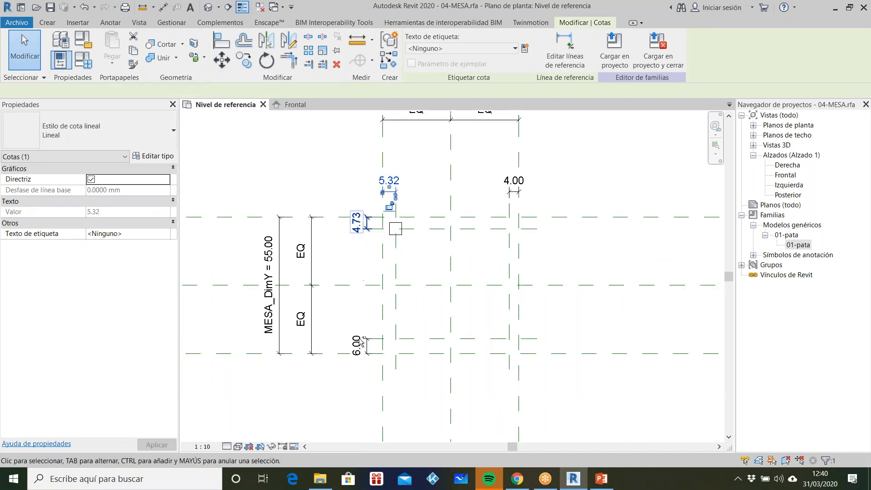
pyautogui.keyDown('ctrl'); pyautogui.click(370, 348); pyautogui.keyUp('ctrl')
pyautogui.keyDown('ctrl'); pyautogui.click(518, 191); pyautogui.keyUp('ctrl')
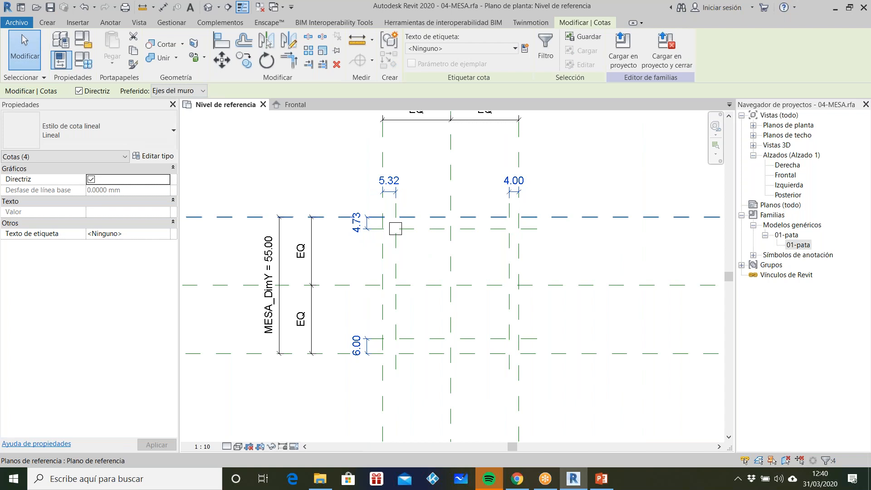
pyautogui.click(525, 49)
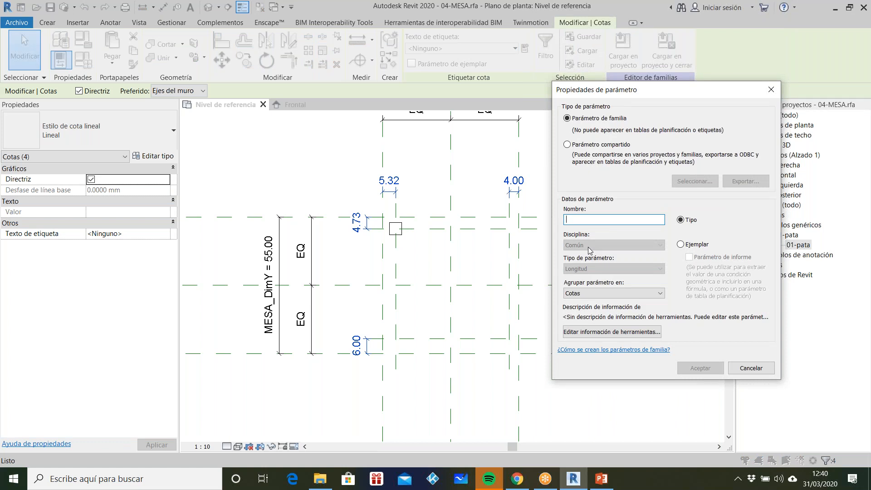
pyautogui.write('EJE_PATAS')
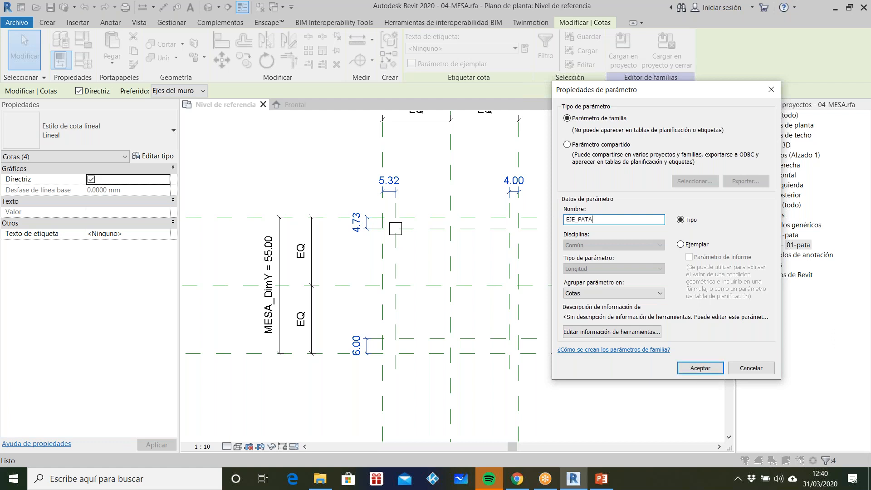
pyautogui.click(687, 367)
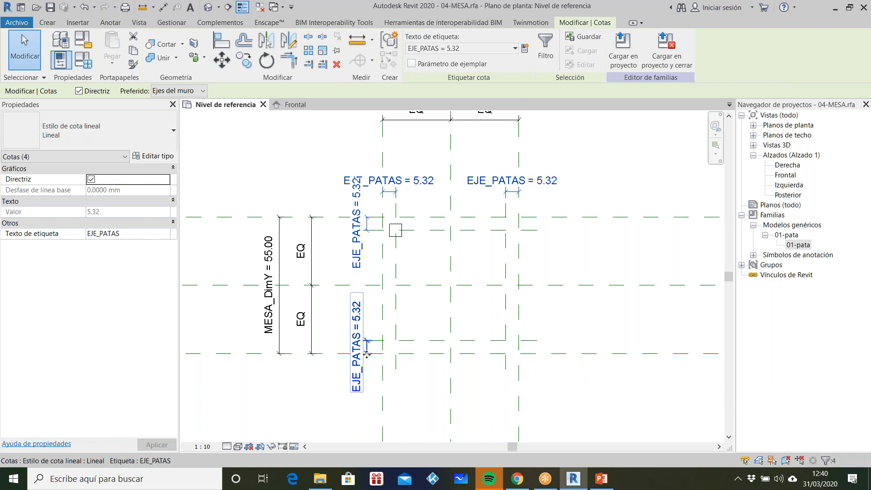
pyautogui.press('Escape')
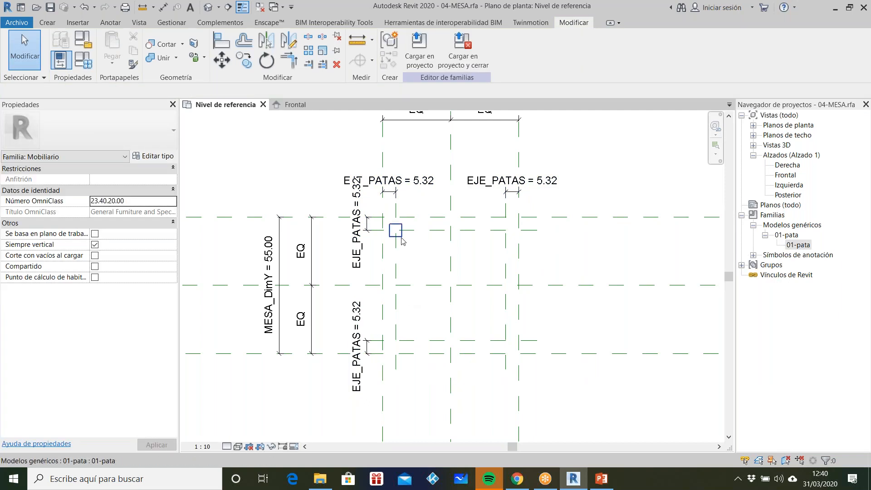
# Set the reference level plan's view scale to 1:5
pyautogui.scroll(1, 402, 236)
pyautogui.click(205, 446)
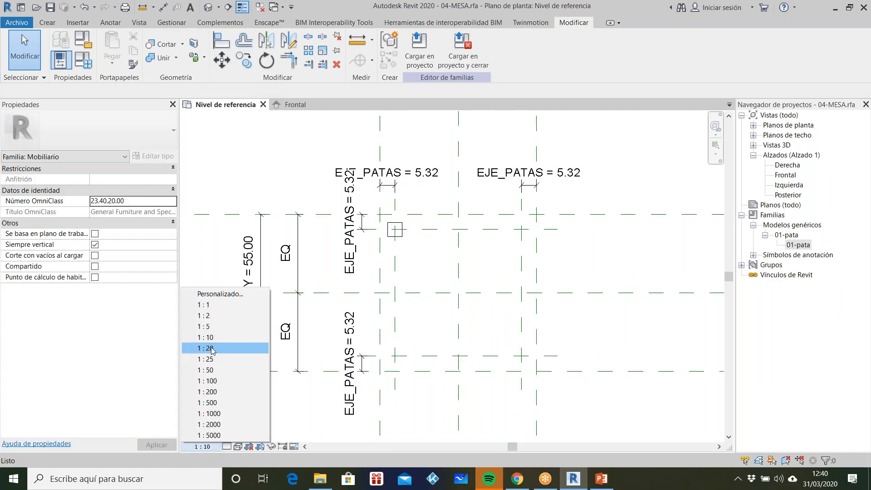
pyautogui.click(229, 326)
pyautogui.hotkey('ctrl', 'z')
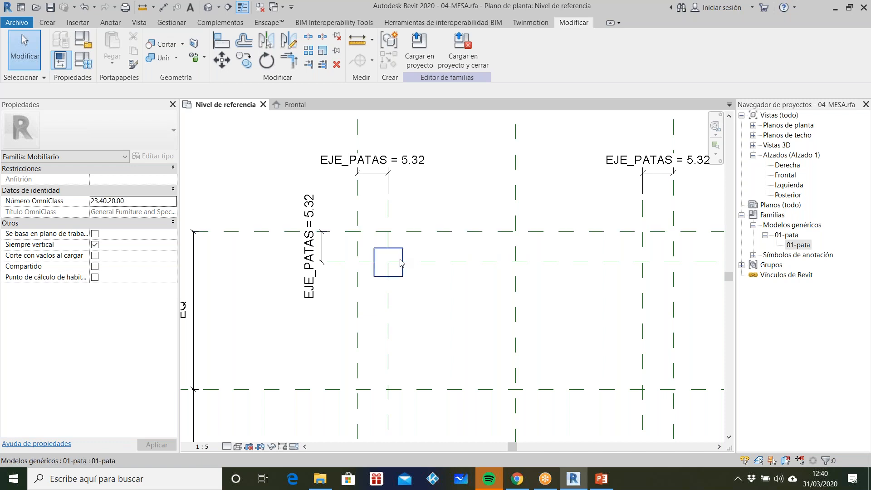
pyautogui.click(434, 264)
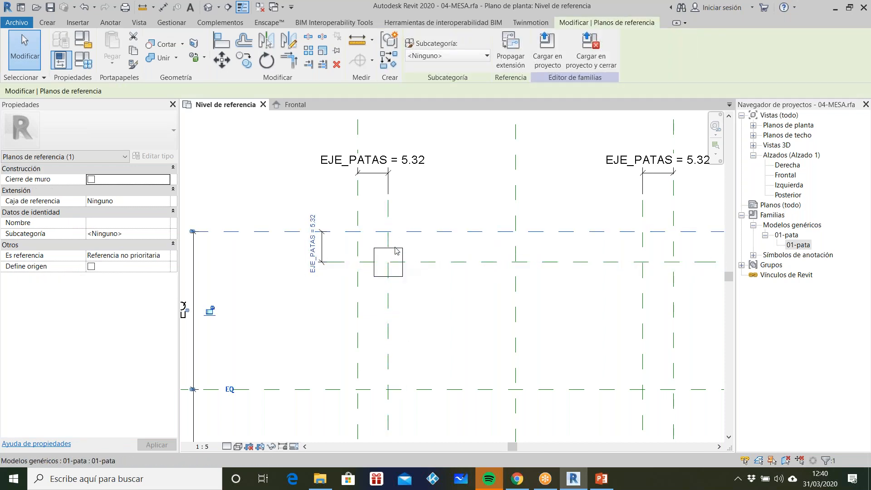
pyautogui.click(427, 207)
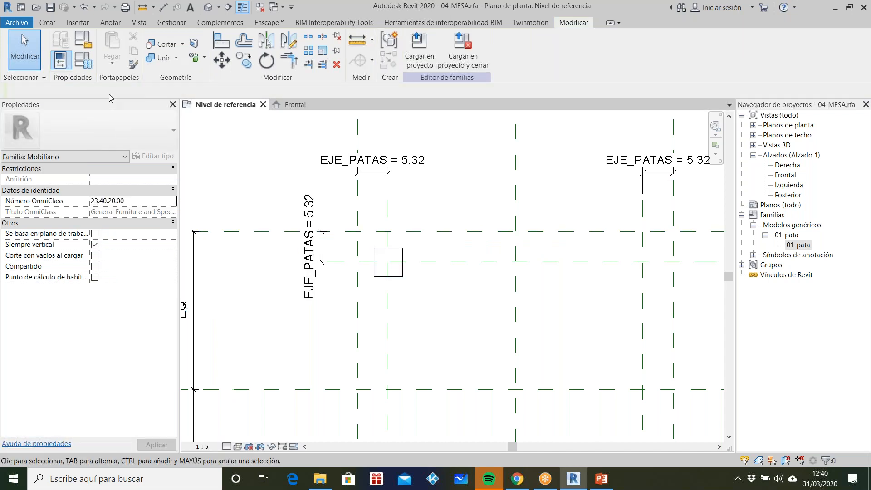
# Give the EJE_PATAS parameter the formula 0.5*PATA_DimX + 0.3 and apply it to the family
pyautogui.click(83, 60)
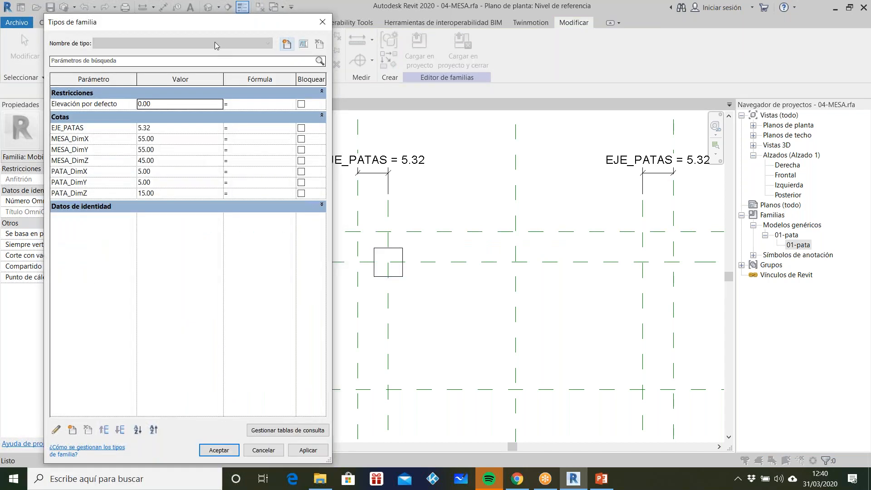
pyautogui.moveTo(223, 23); pyautogui.dragTo(306, 45)
pyautogui.click(317, 153)
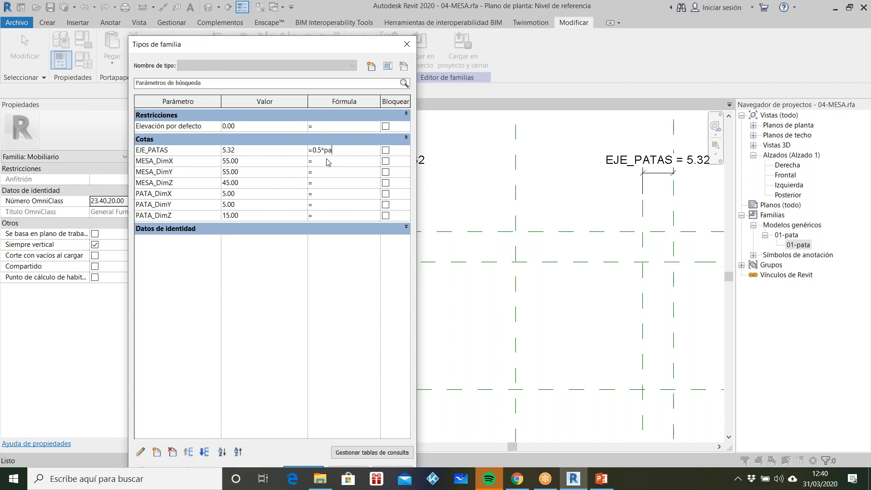
pyautogui.write('PATA_Dim')
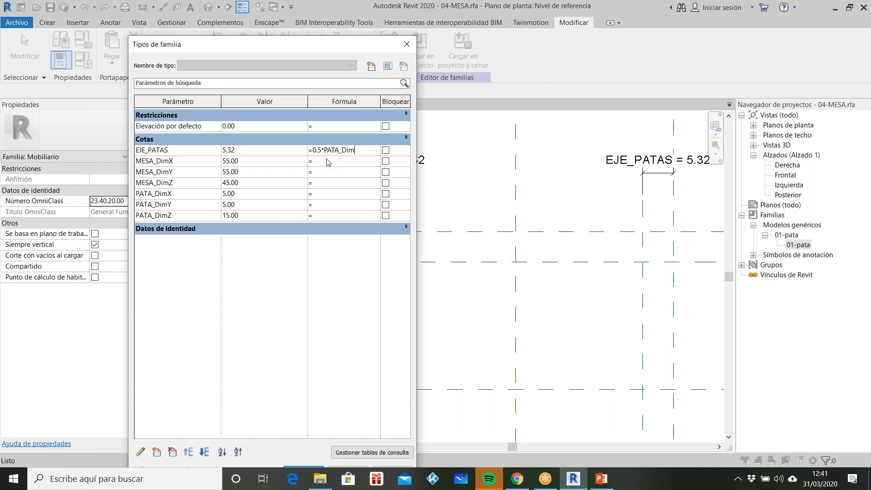
pyautogui.moveTo(312, 51); pyautogui.dragTo(296, 79)
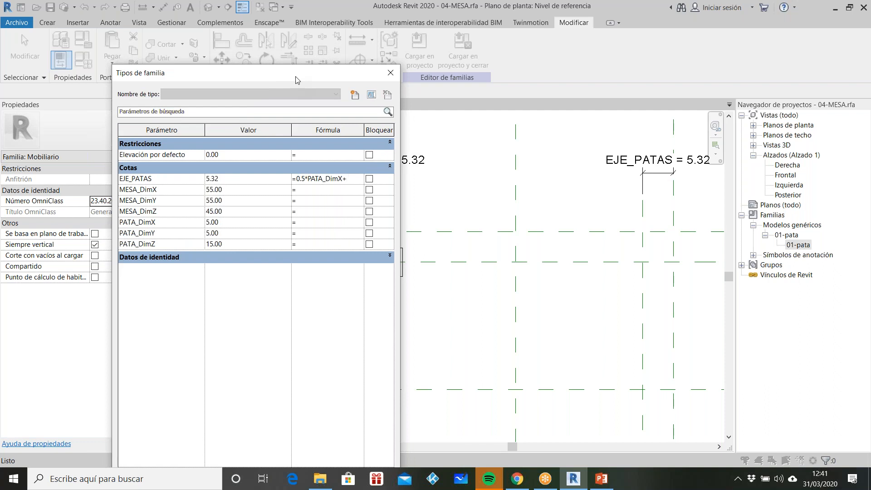
pyautogui.press('Tab')
pyautogui.moveTo(306, 82); pyautogui.dragTo(296, 32)
pyautogui.click(366, 452)
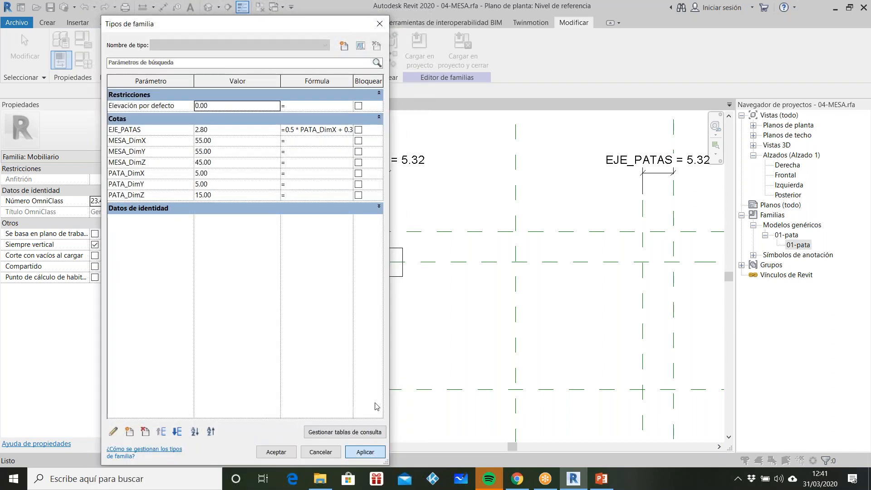
pyautogui.click(275, 452)
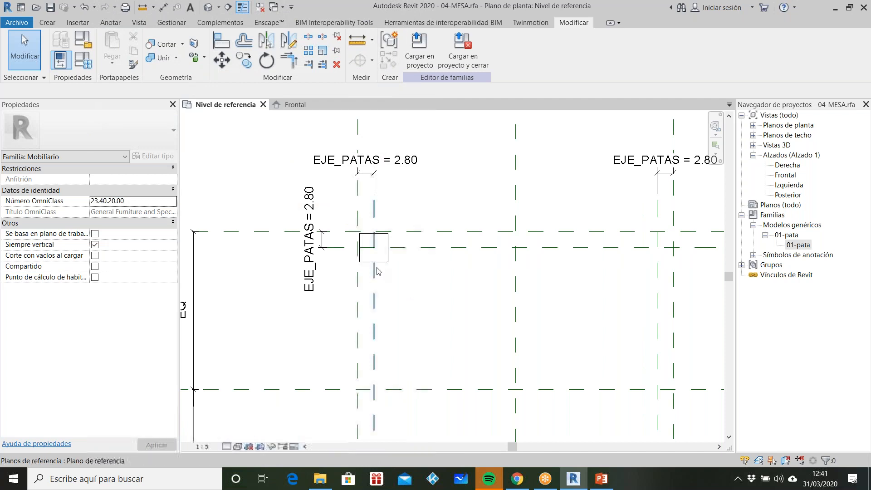
# Measure the gap between the leg's upper edge and the adjacent table edge reference plane
pyautogui.scroll(4, 379, 253)
pyautogui.scroll(-5, 309, 239)
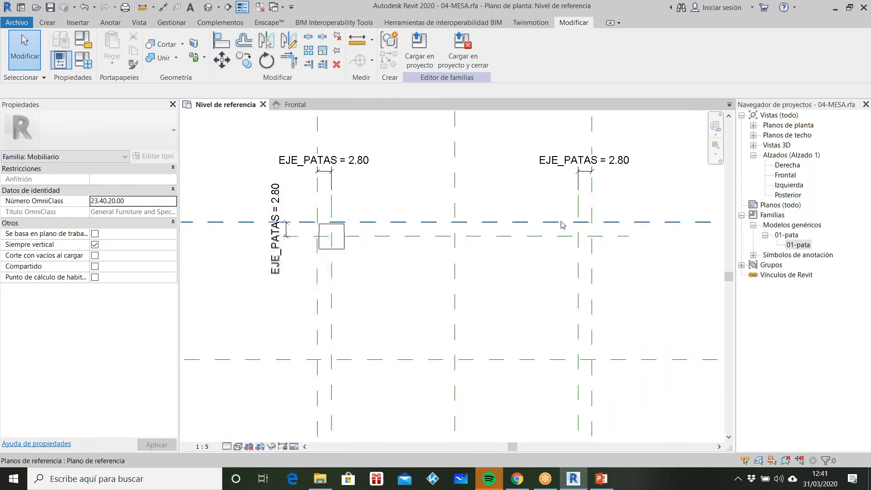
pyautogui.scroll(-2, 562, 223)
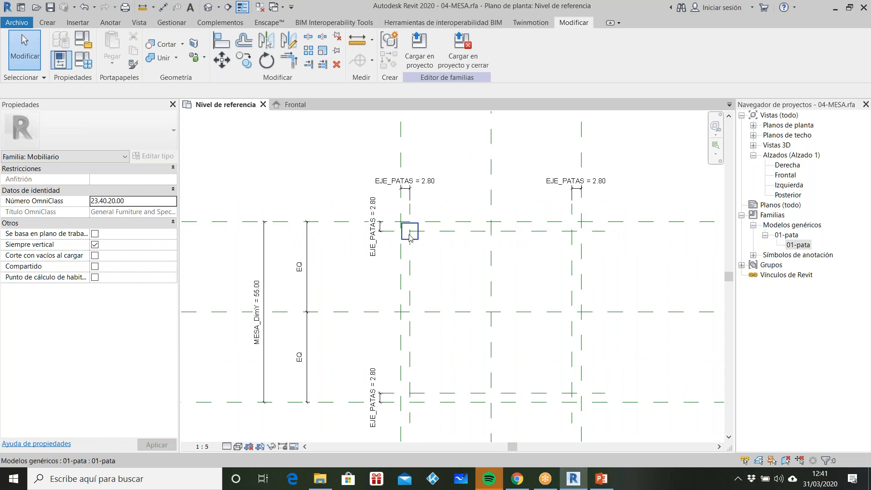
pyautogui.scroll(5, 407, 222)
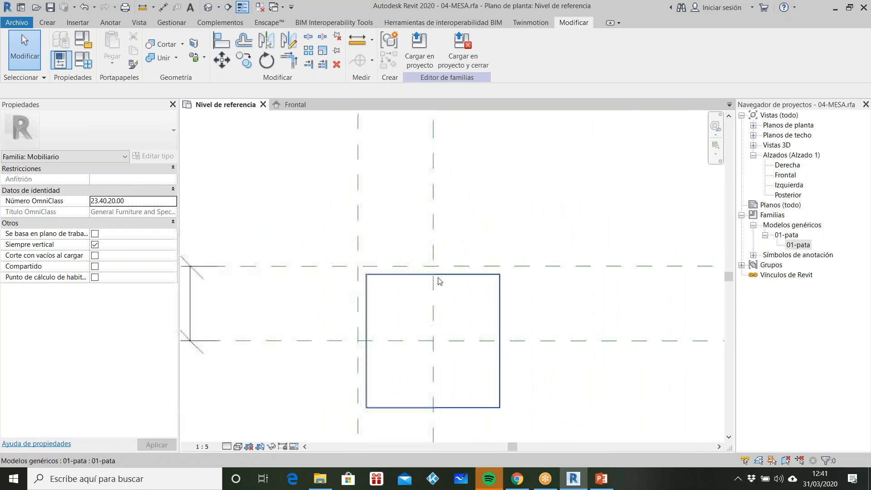
pyautogui.press('d')
pyautogui.press('i')
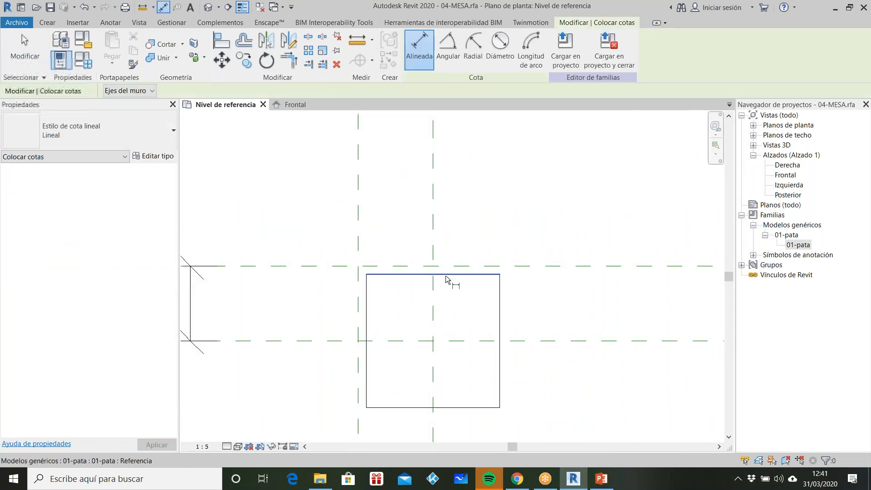
pyautogui.click(448, 270)
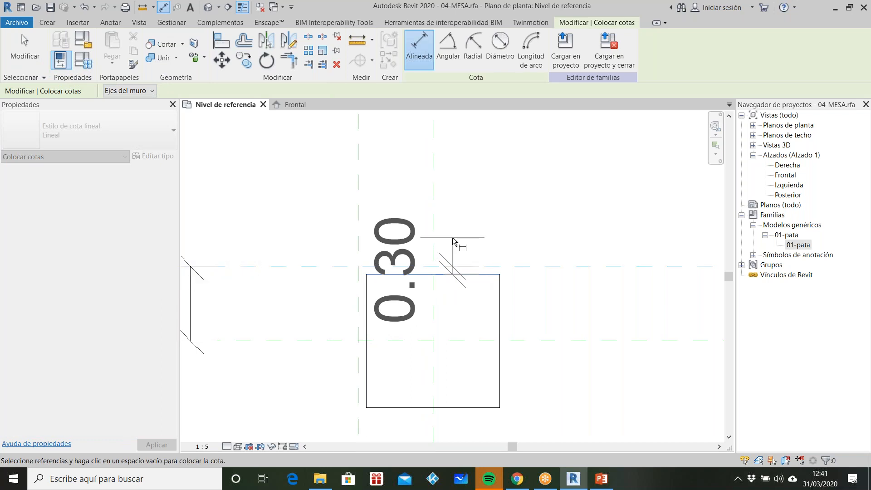
pyautogui.press('Escape')
pyautogui.press('Escape')
pyautogui.scroll(-3, 403, 238)
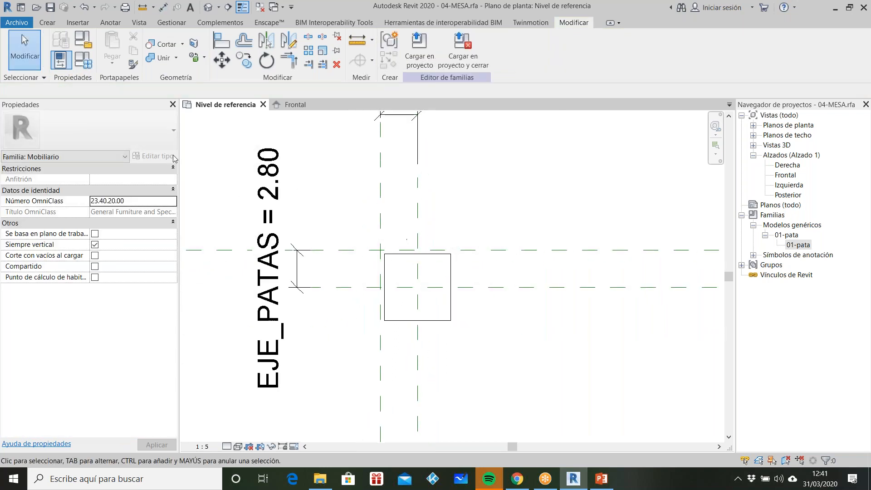
# Set the PATA_DimX parameter to 10 and apply it to the family
pyautogui.click(82, 61)
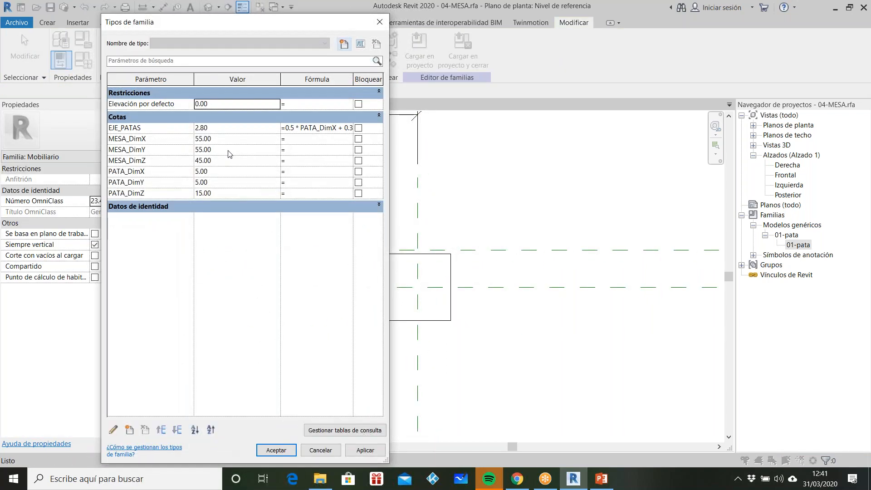
pyautogui.click(234, 173)
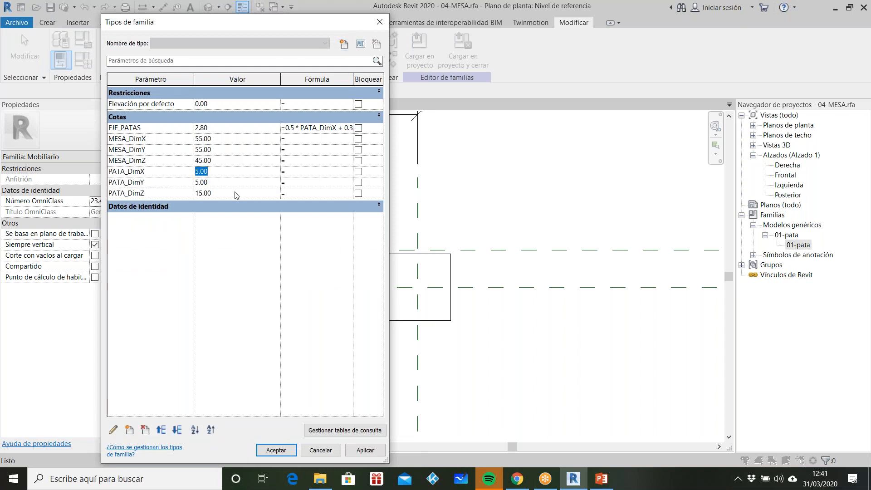
pyautogui.press('Tab')
pyautogui.click(364, 455)
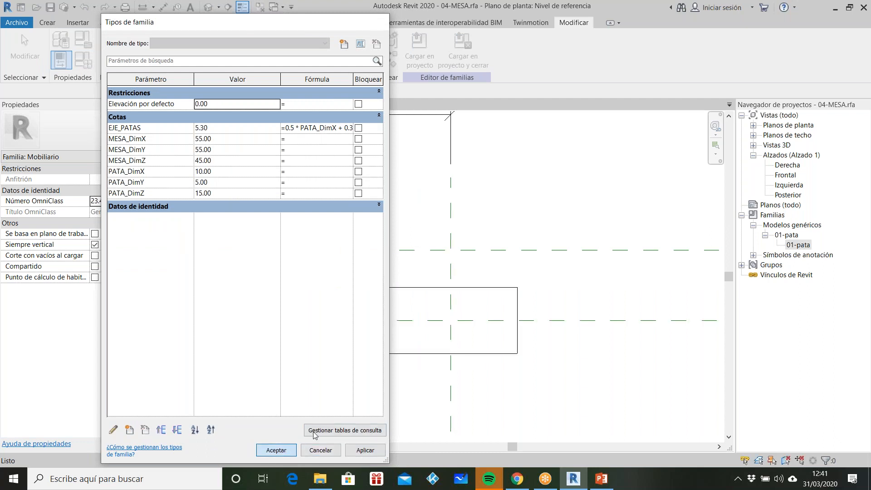
pyautogui.click(278, 450)
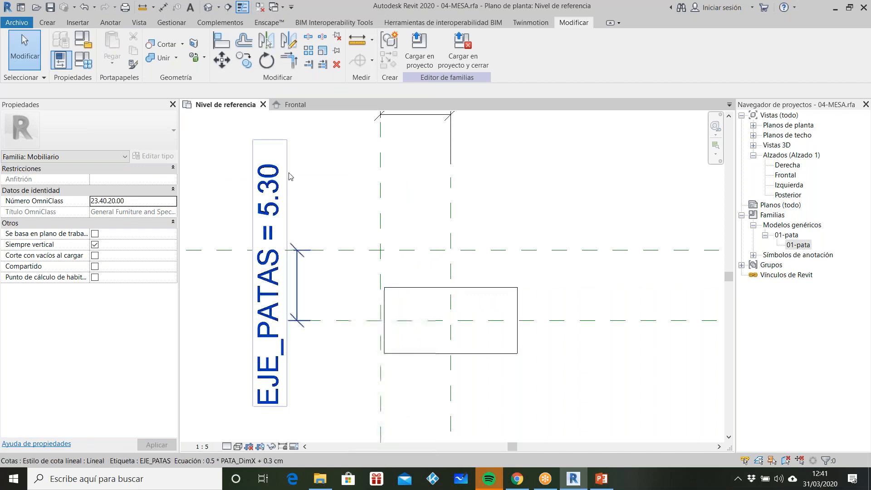
# Give the PATA_DimY parameter the formula PATA_DimX and apply it so the leg section is square
pyautogui.click(83, 60)
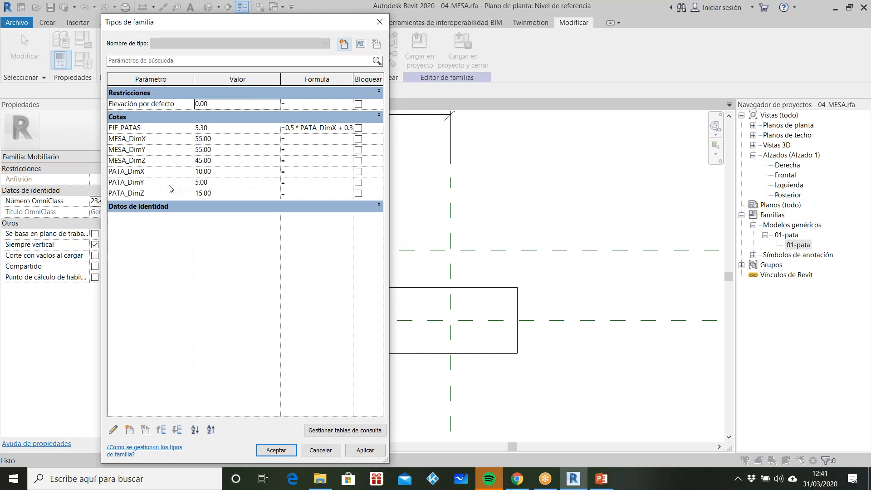
pyautogui.click(315, 182)
pyautogui.write('p')
pyautogui.press('BackSpace')
pyautogui.press('BackSpace')
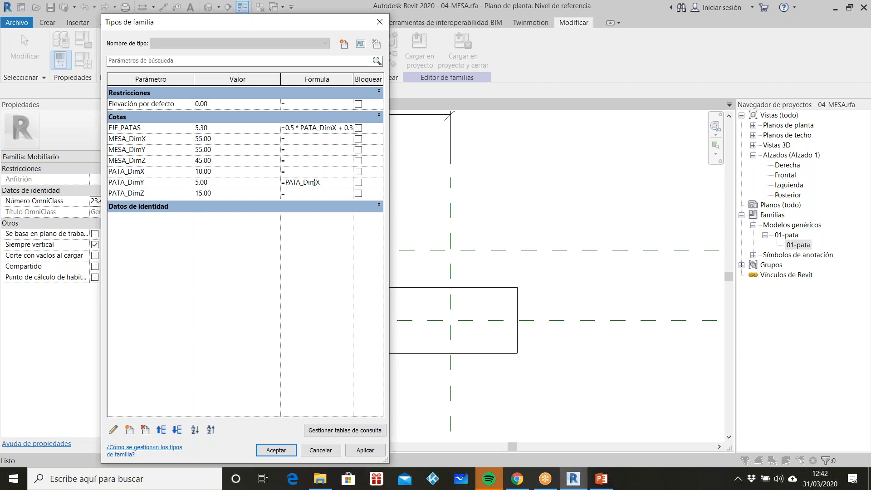
pyautogui.press('Tab')
pyautogui.click(364, 450)
pyautogui.press('Return')
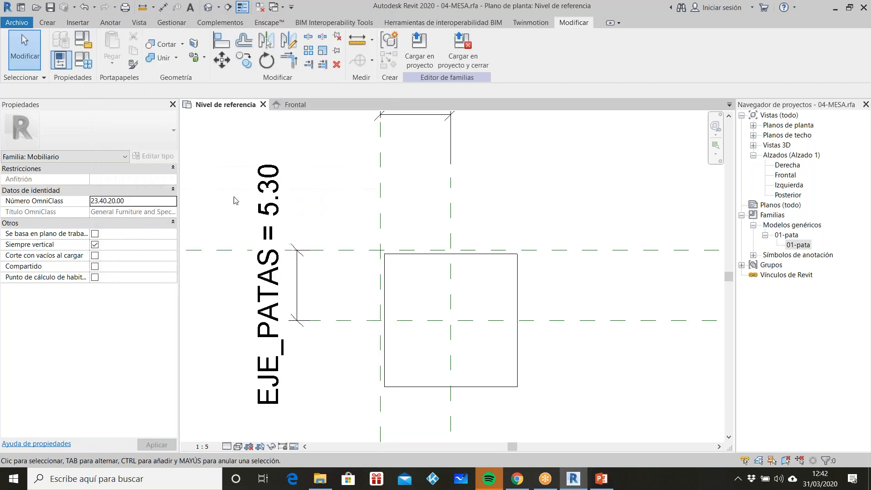
# Set the PATA_DimX parameter to 5 and apply it to the family
pyautogui.click(83, 59)
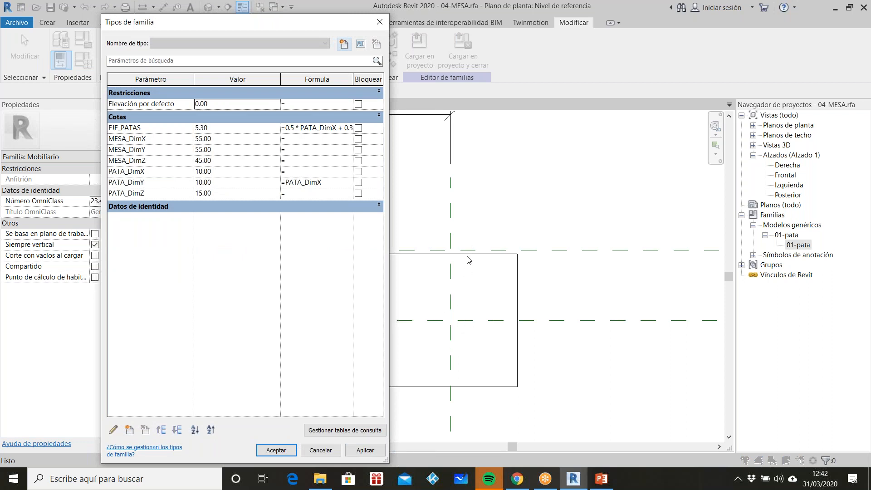
pyautogui.click(215, 172)
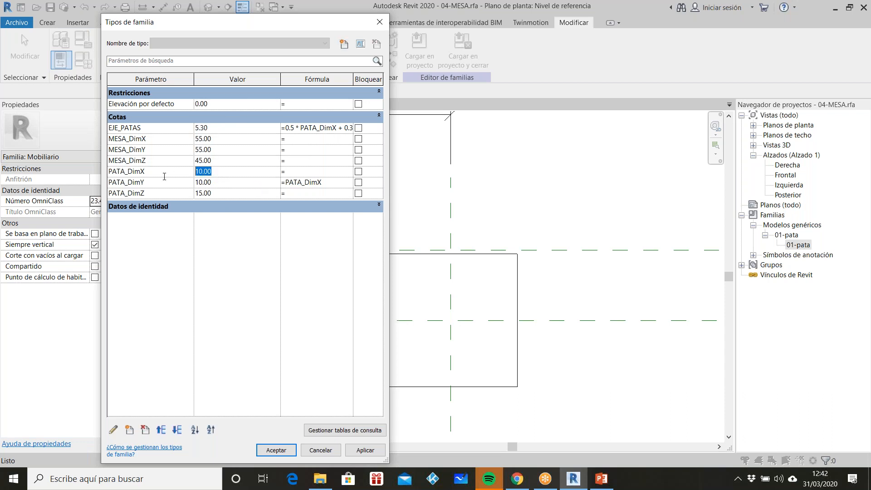
pyautogui.write('5')
pyautogui.press('Tab')
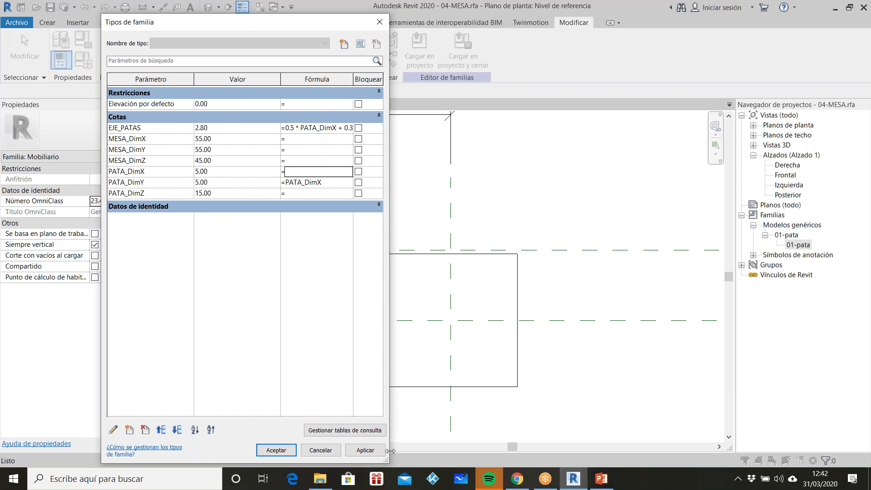
pyautogui.click(362, 450)
pyautogui.click(275, 450)
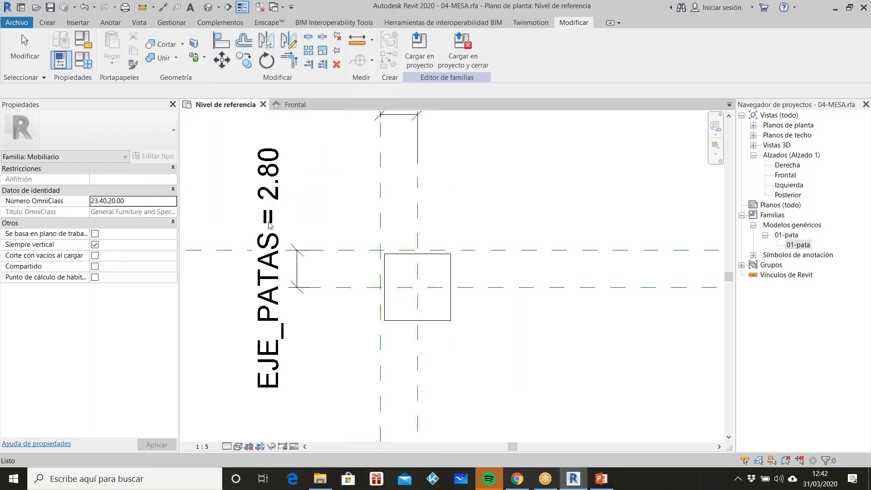
# Copy the upper-left 01-pata leg to a free spot near the table's upper-right corner
pyautogui.scroll(-5, 270, 225)
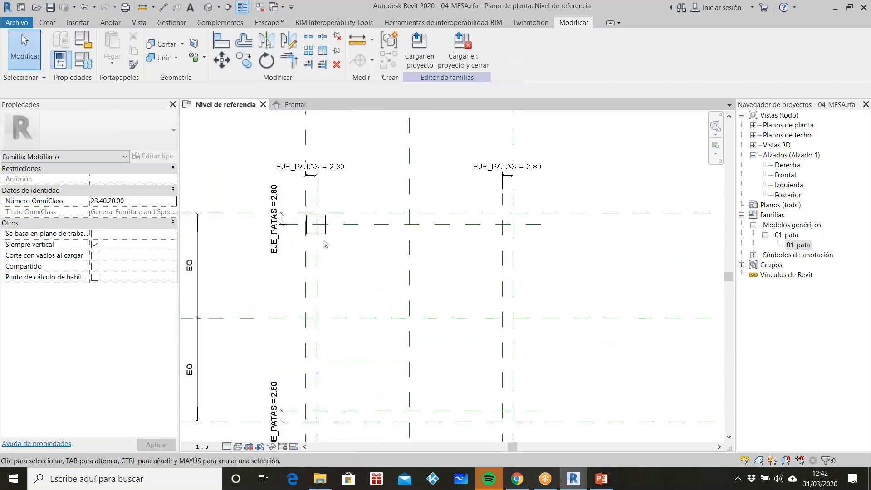
pyautogui.click(321, 236)
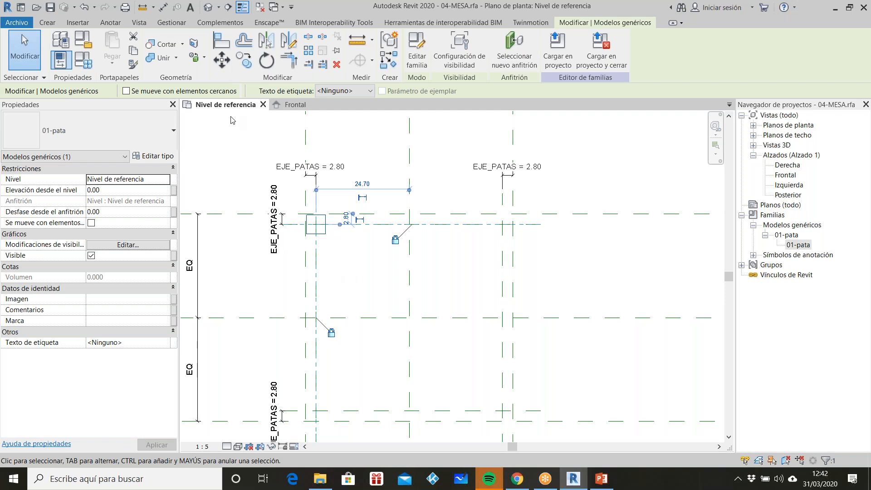
pyautogui.click(244, 60)
pyautogui.click(351, 281)
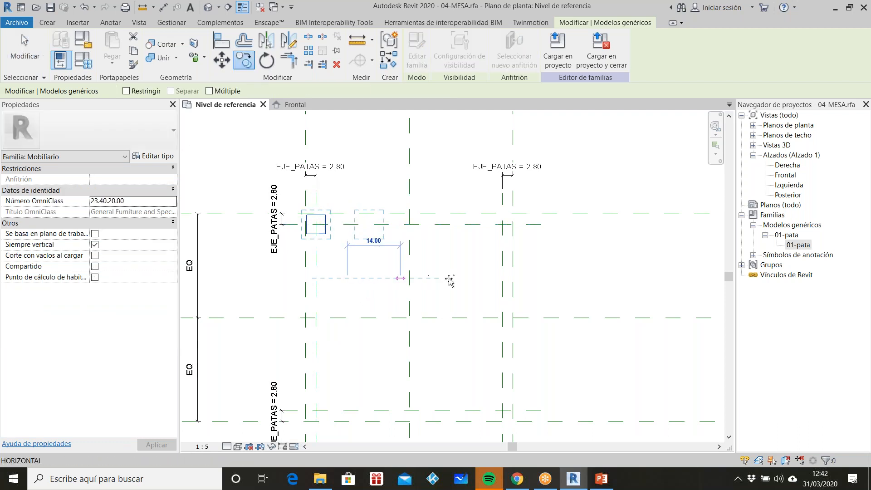
pyautogui.click(491, 300)
pyautogui.scroll(-3, 447, 281)
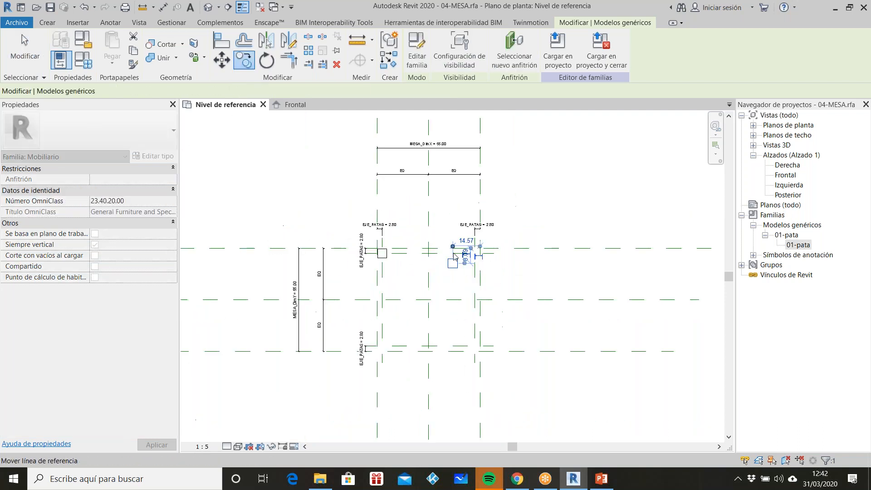
# Make two more copies of the new leg with multiple copying, near the lower-right and lower-left corners
pyautogui.click(244, 60)
pyautogui.click(209, 91)
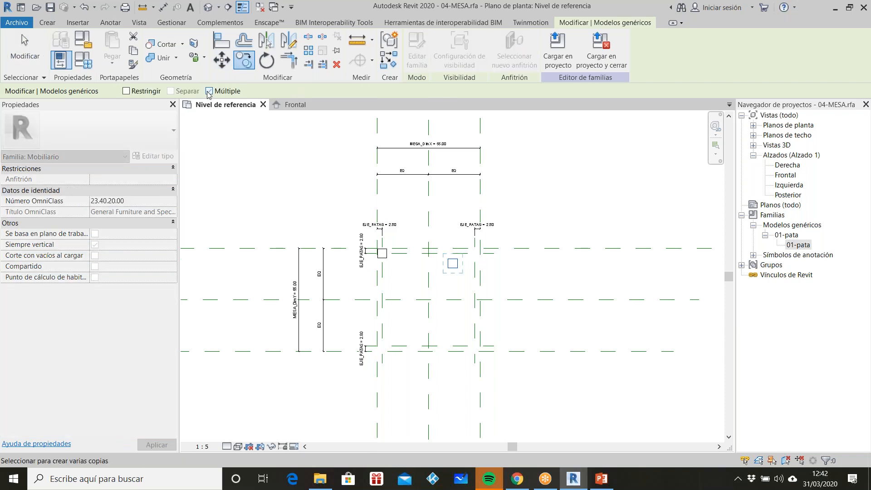
pyautogui.click(522, 260)
pyautogui.click(522, 327)
pyautogui.click(463, 328)
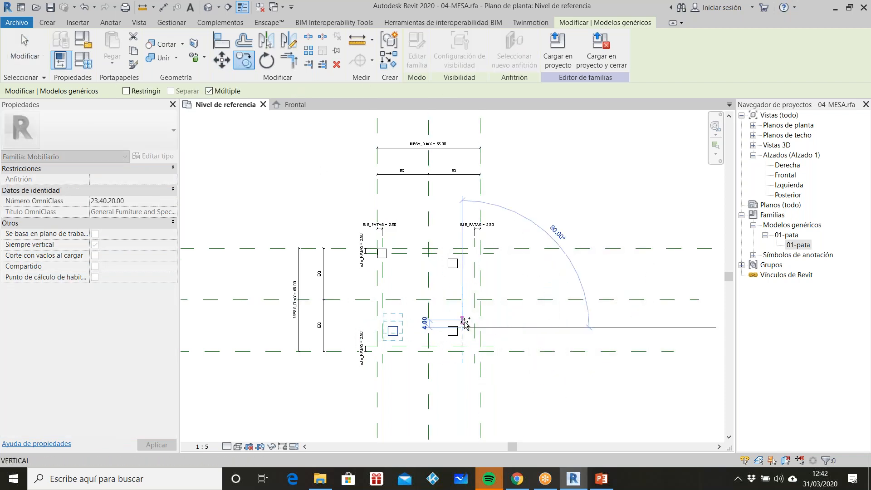
pyautogui.press('Escape')
pyautogui.press('Escape')
# Align and lock the upper-right leg's centres to the vertical and horizontal leg-axis reference planes at its corner
pyautogui.scroll(4, 467, 269)
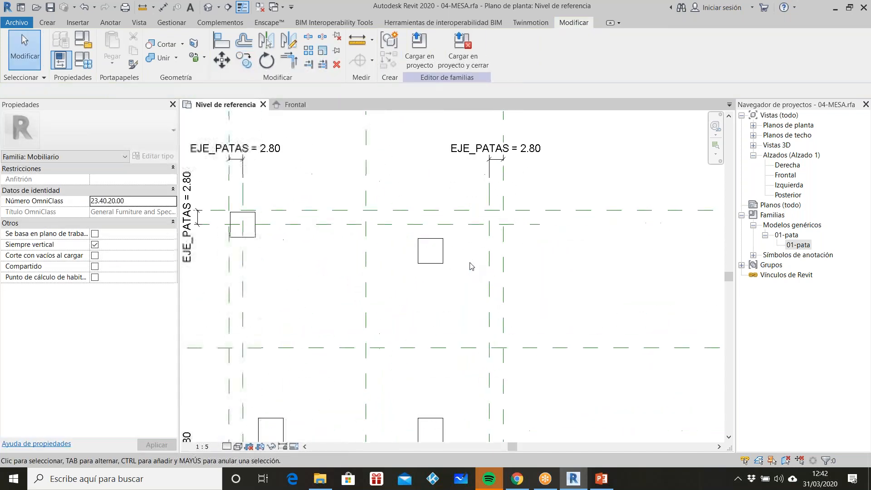
pyautogui.press('a')
pyautogui.press('l')
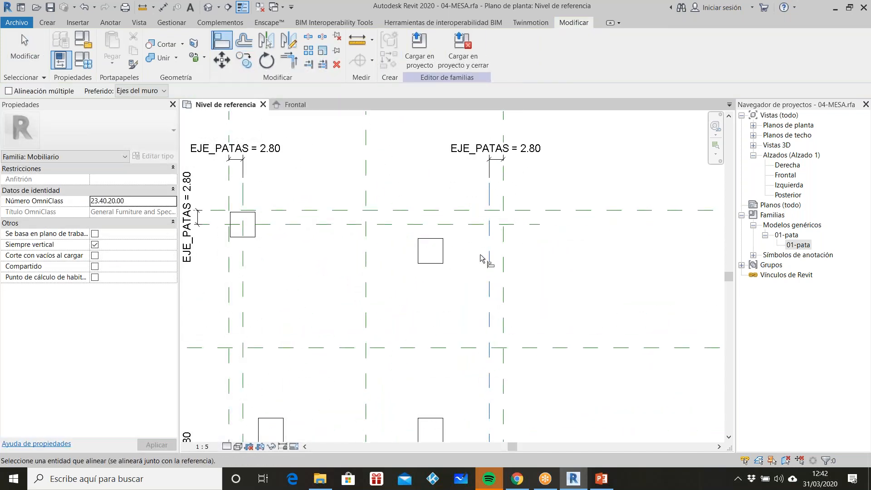
pyautogui.click(432, 252)
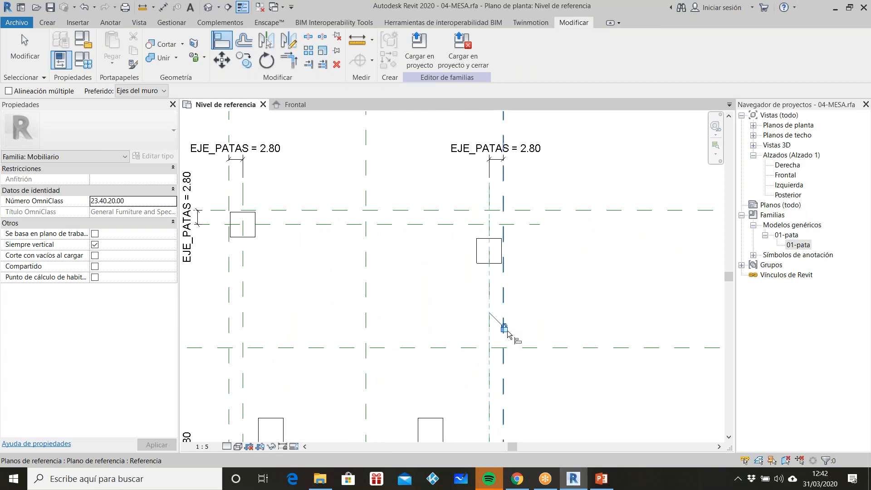
pyautogui.click(522, 223)
pyautogui.click(497, 251)
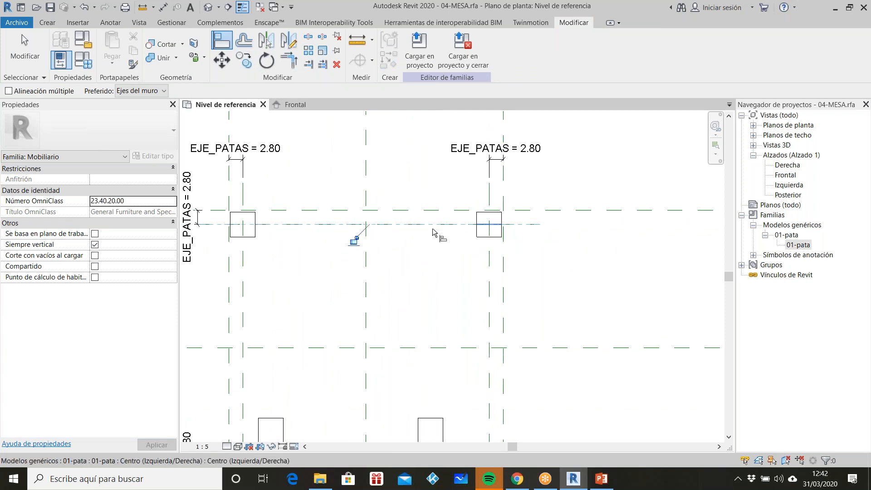
pyautogui.scroll(-3, 428, 217)
pyautogui.scroll(3, 469, 363)
# Align and lock the lower-right leg's centres to the horizontal and vertical leg-axis reference planes at its corner
pyautogui.click(469, 358)
pyautogui.click(442, 311)
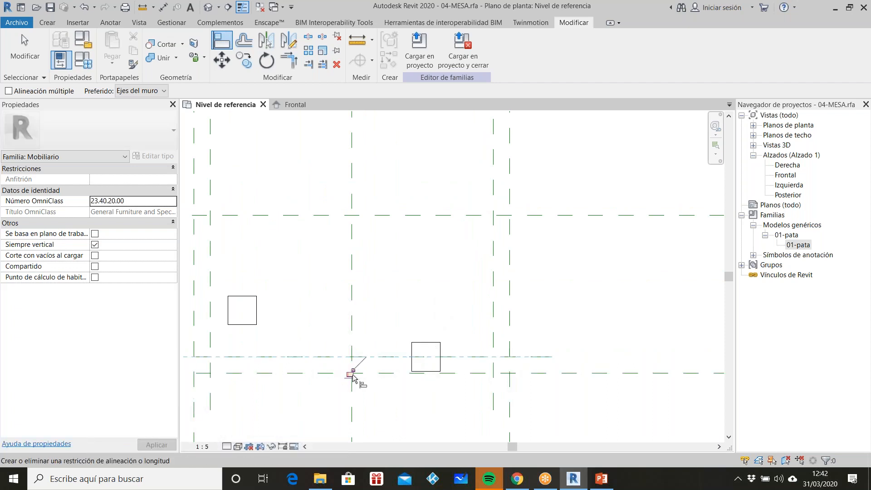
pyautogui.click(494, 347)
pyautogui.click(426, 345)
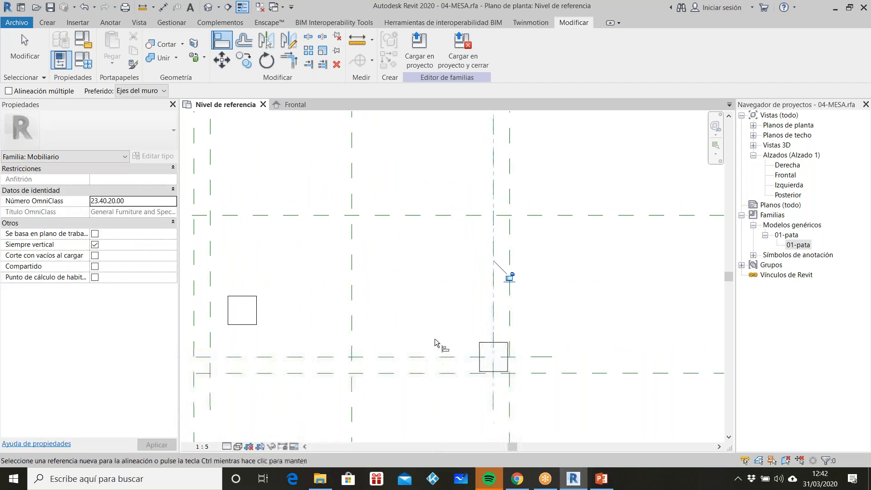
pyautogui.click(510, 277)
# Align and lock the lower-left leg's centres to the horizontal and vertical leg-axis reference planes at its corner
pyautogui.click(252, 356)
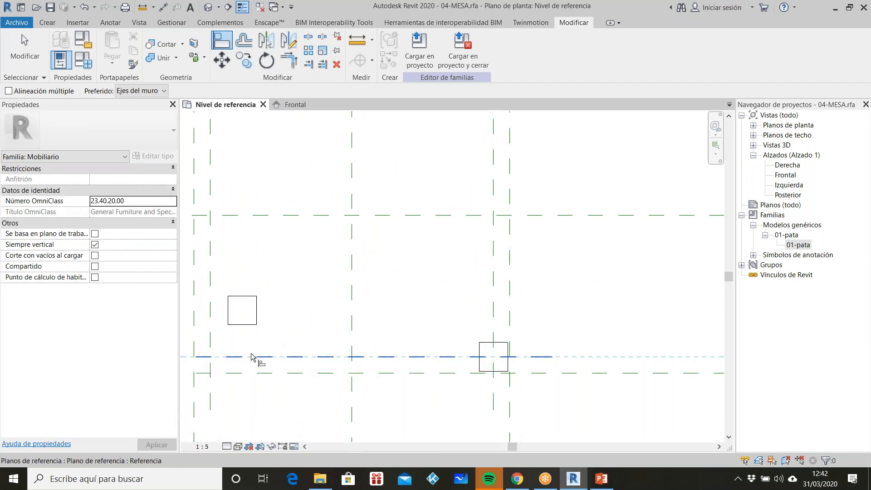
pyautogui.click(252, 318)
pyautogui.click(347, 373)
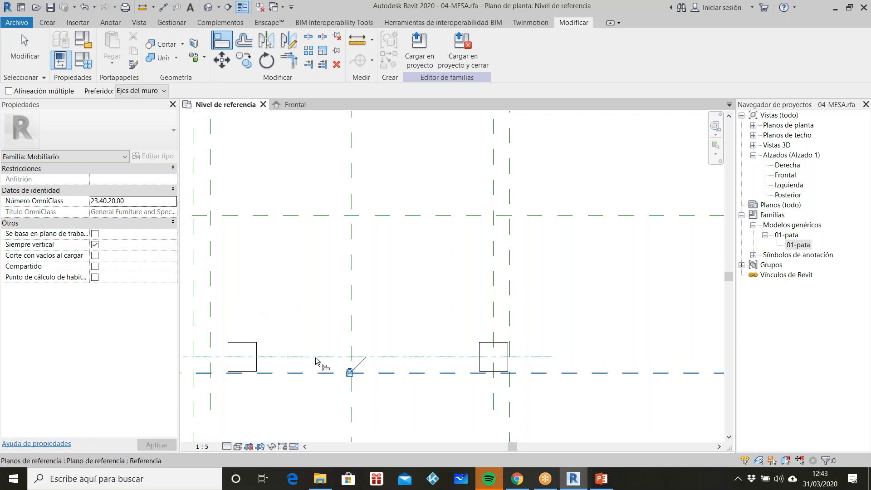
pyautogui.click(210, 338)
pyautogui.click(242, 345)
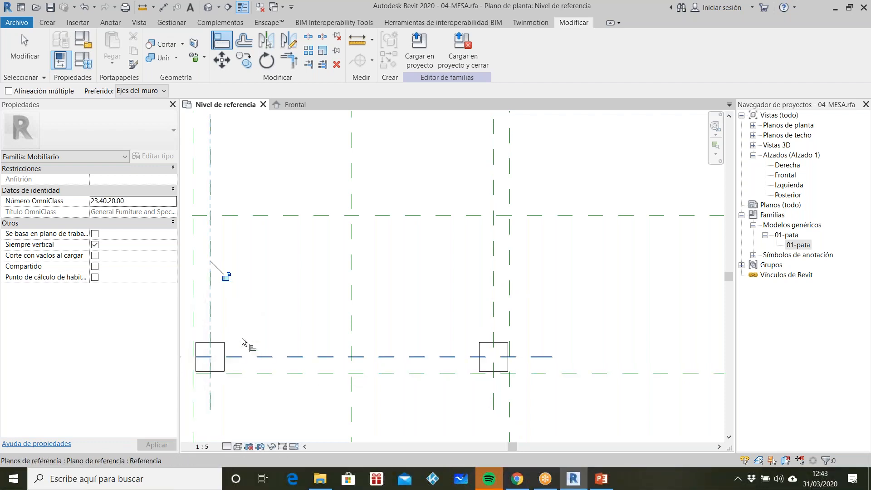
pyautogui.scroll(-3, 401, 329)
pyautogui.press('Escape')
pyautogui.press('Escape')
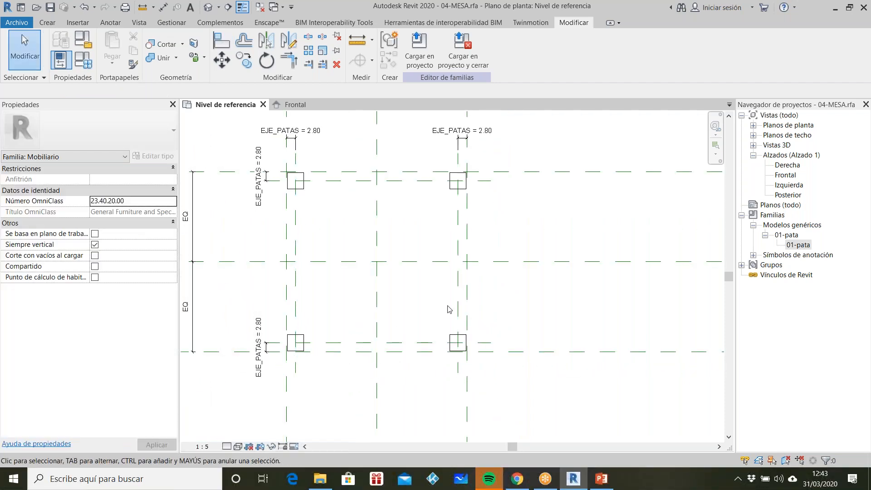
# Examine the legs against the table height reference plane in the Frontal elevation and return to the reference level plan
pyautogui.scroll(-2, 449, 310)
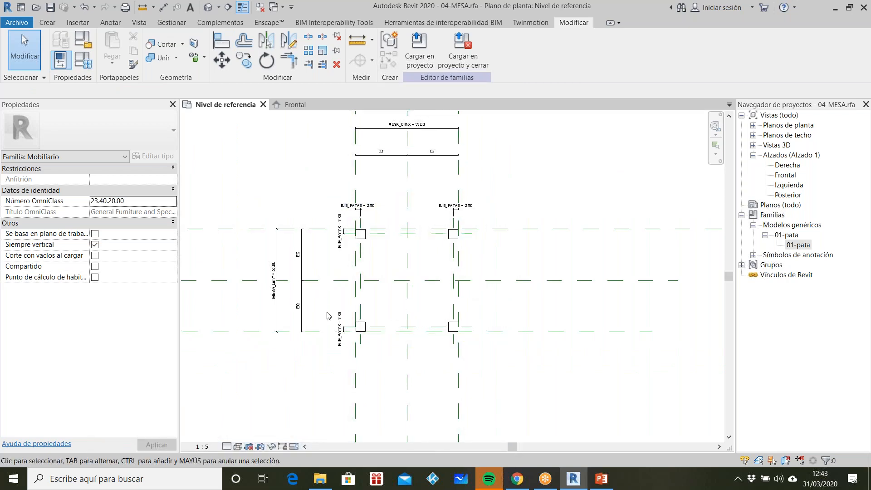
pyautogui.click(298, 104)
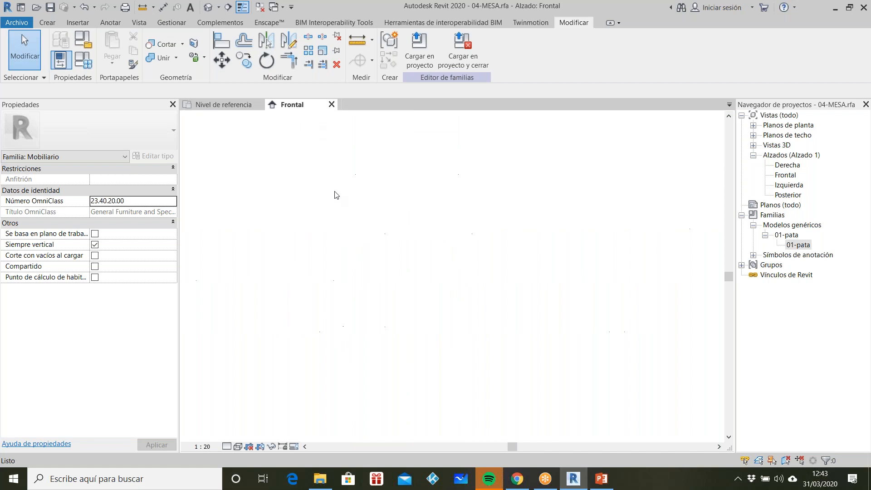
pyautogui.scroll(3, 432, 362)
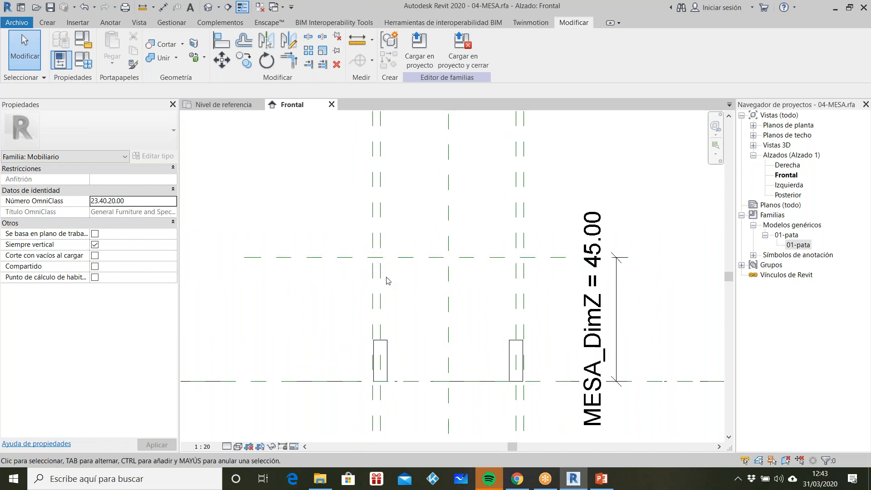
pyautogui.click(213, 105)
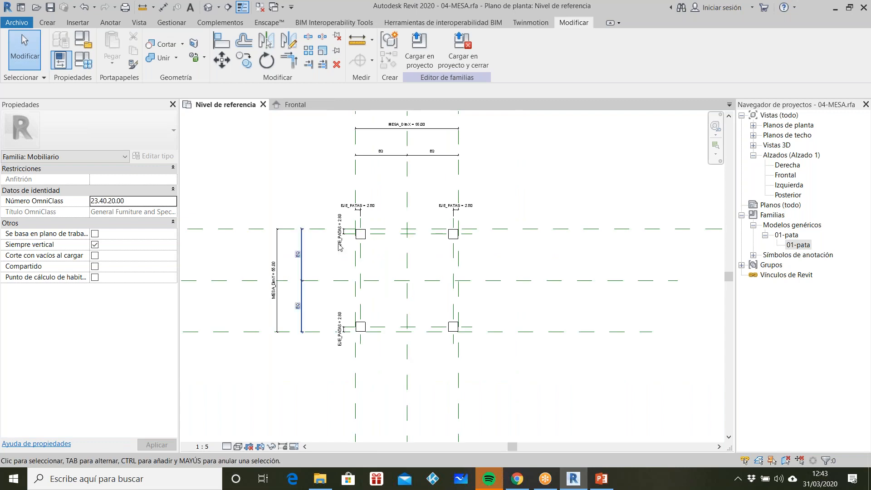
# Load the 03-tablero superior.rfa family from the 02-MESA LACK folder into the table family
pyautogui.click(76, 23)
pyautogui.click(608, 50)
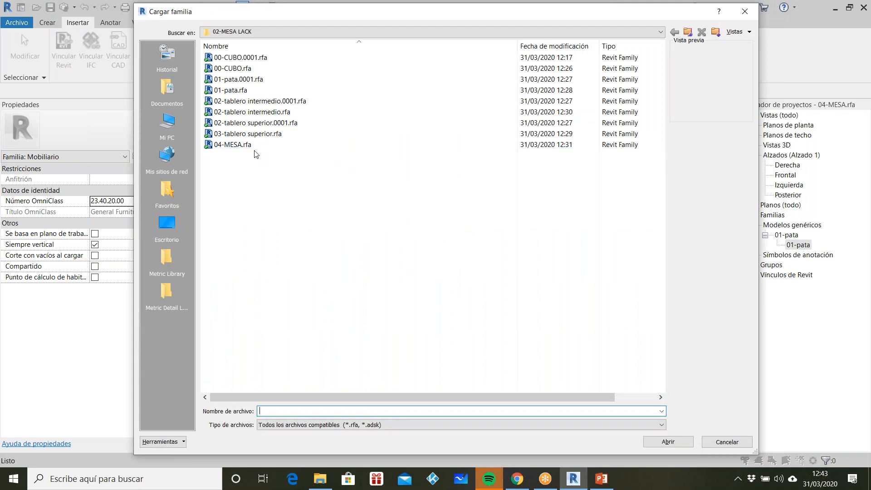
pyautogui.click(248, 133)
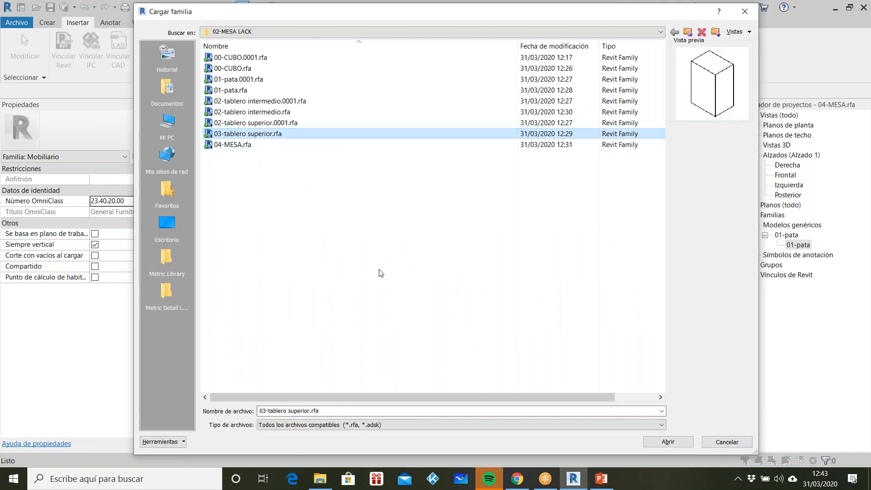
pyautogui.click(675, 443)
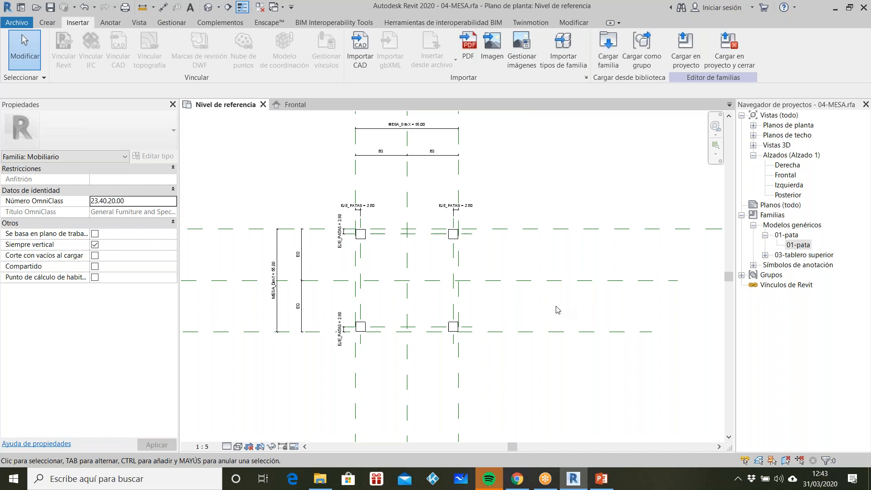
# Place one instance of the 03-tablero superior component between the four legs in the reference level plan
pyautogui.click(765, 255)
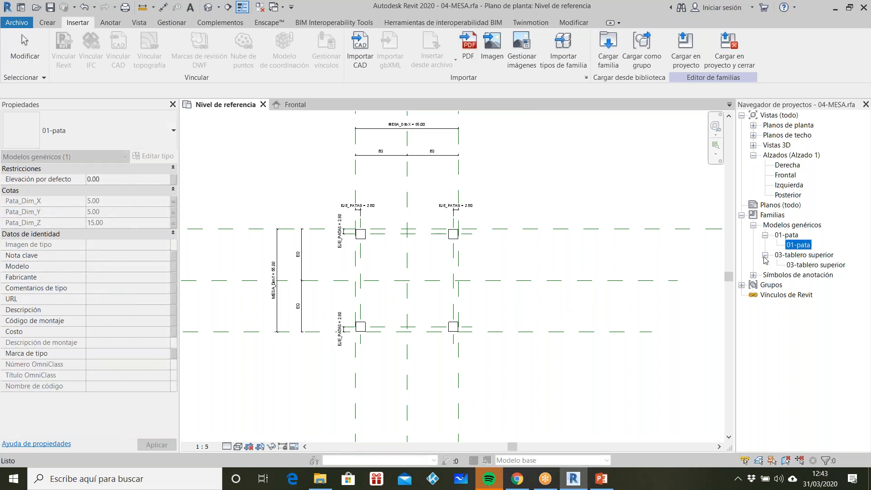
pyautogui.click(806, 266)
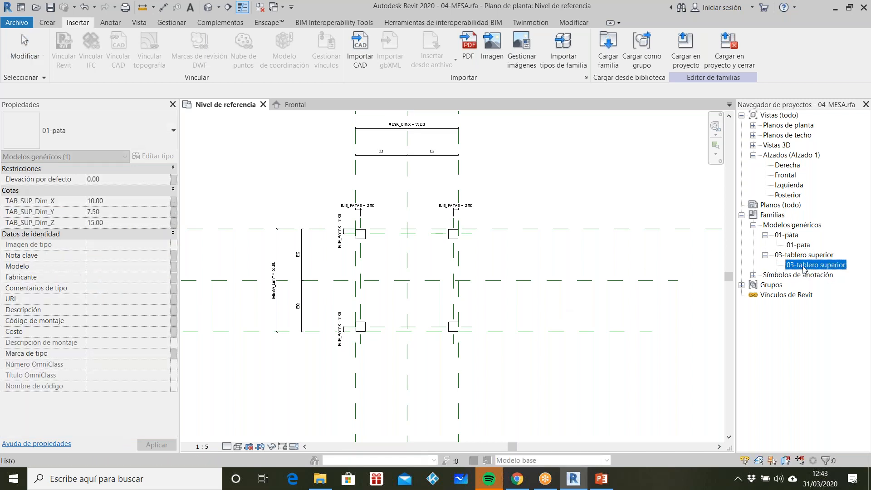
pyautogui.moveTo(616, 275); pyautogui.dragTo(608, 272)
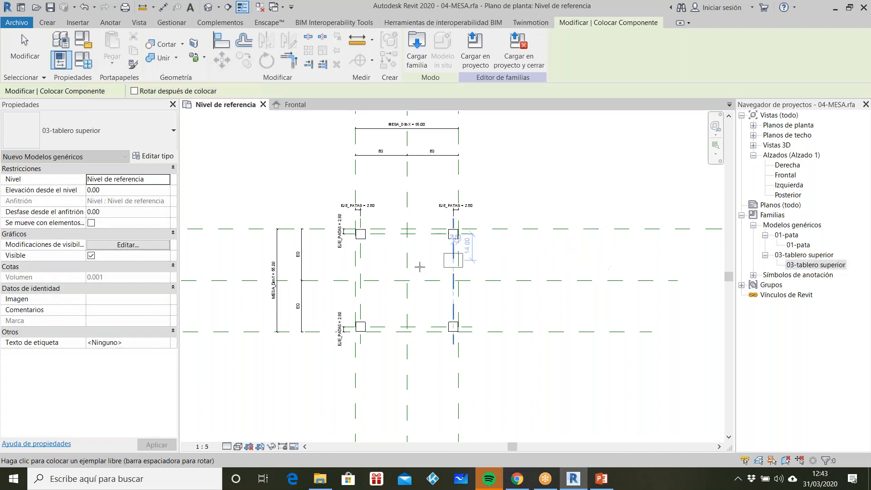
pyautogui.click(427, 295)
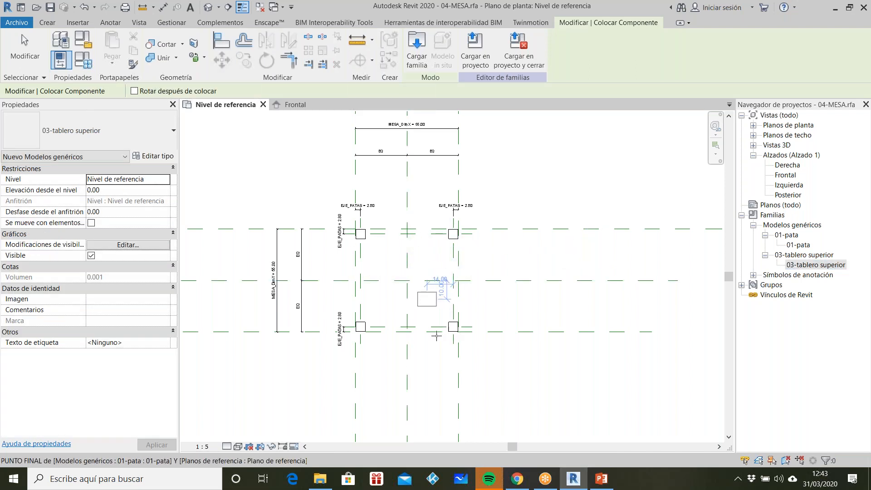
pyautogui.scroll(2, 432, 332)
pyautogui.press('Escape')
pyautogui.press('Escape')
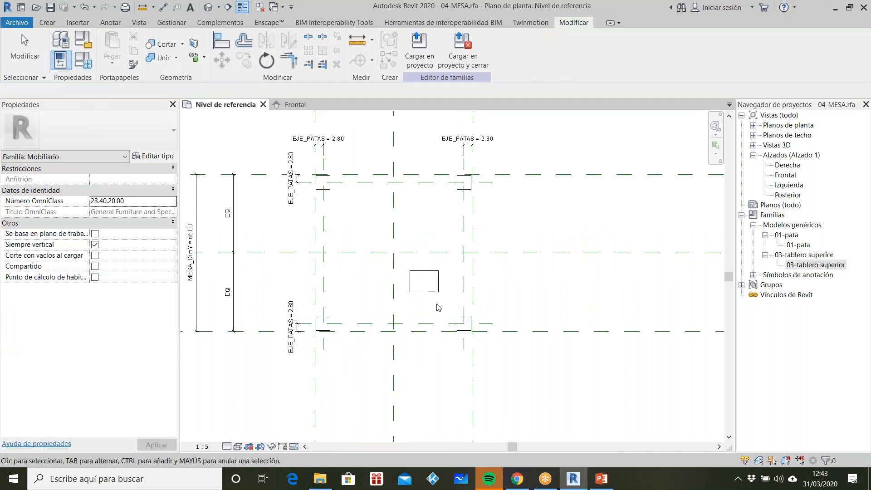
# Align and lock the tabletop's centres to the table's vertical and horizontal central reference planes
pyautogui.scroll(1, 438, 305)
pyautogui.press('a')
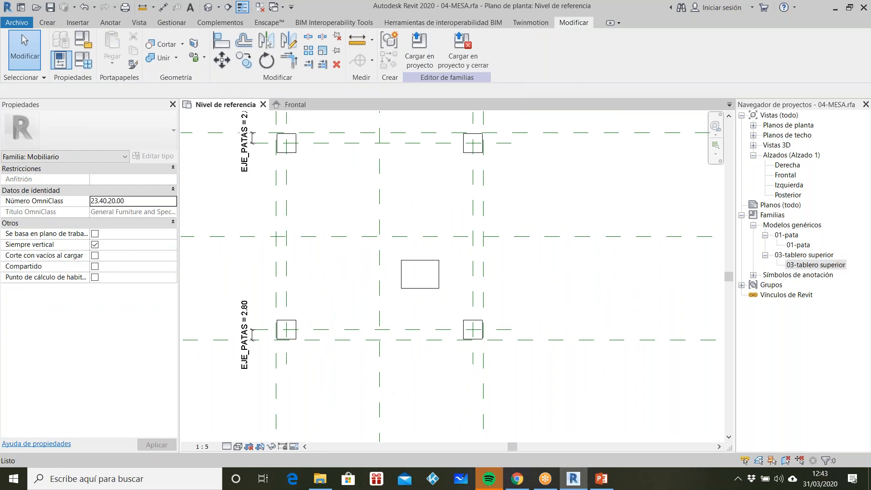
pyautogui.press('l')
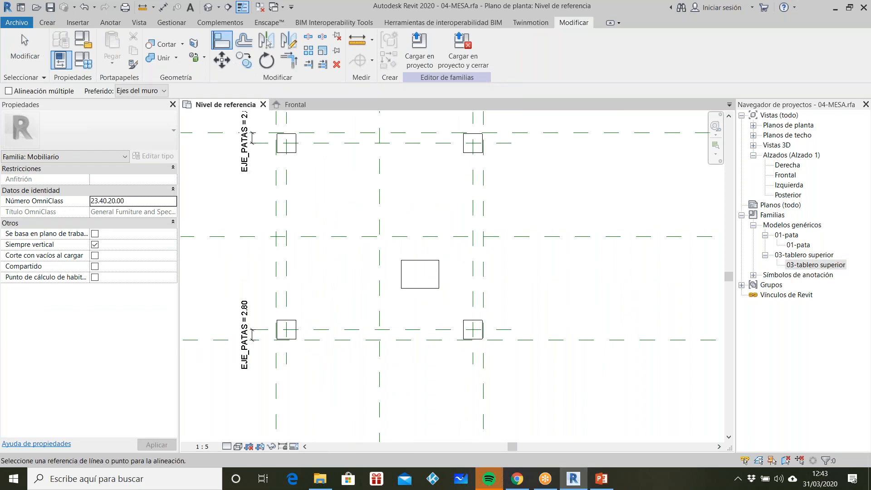
pyautogui.click(382, 272)
pyautogui.click(420, 277)
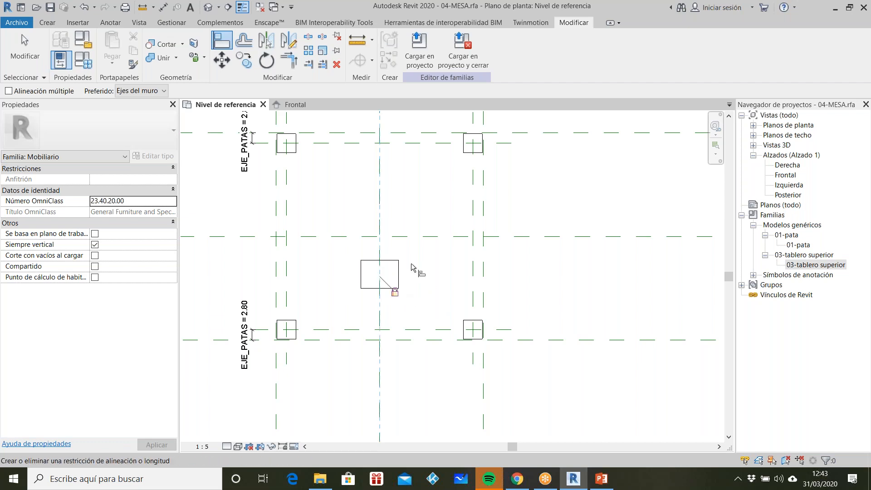
pyautogui.click(413, 236)
pyautogui.click(394, 273)
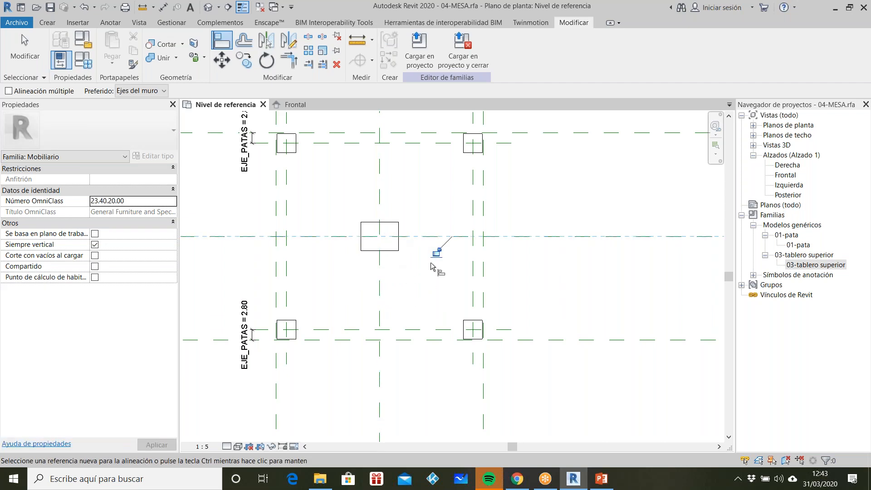
pyautogui.press('Escape')
pyautogui.press('Escape')
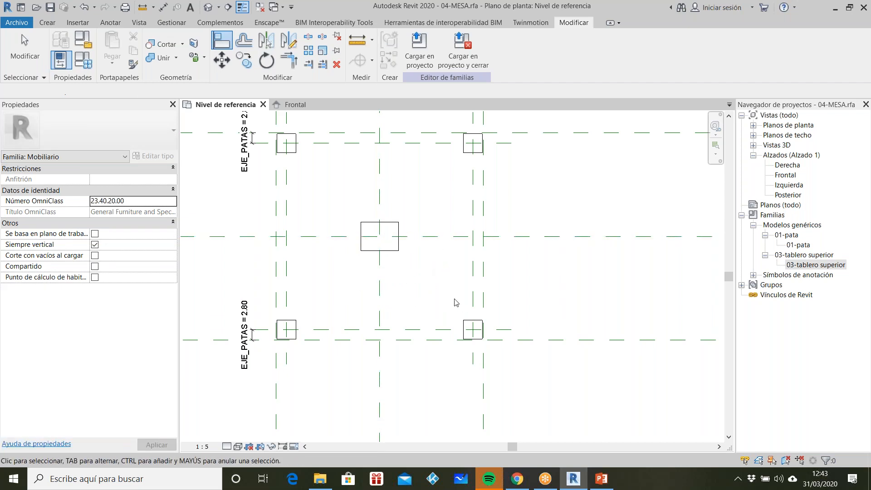
pyautogui.scroll(-2, 520, 297)
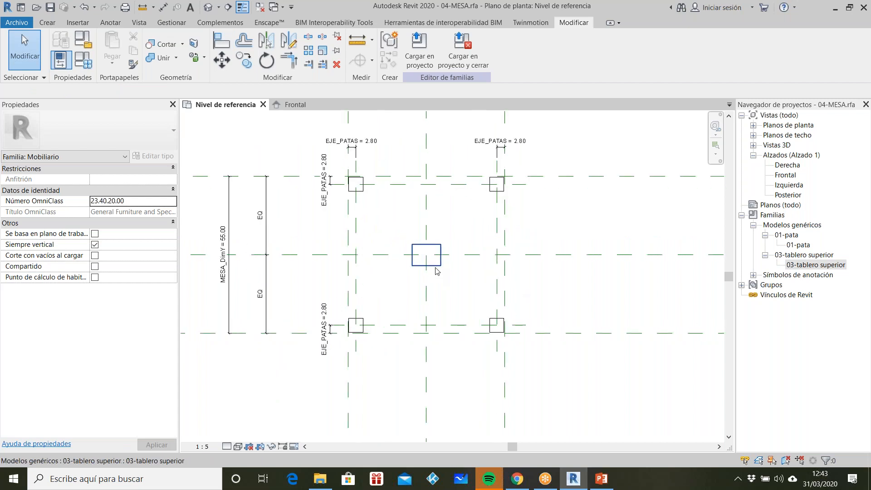
pyautogui.scroll(-2, 445, 279)
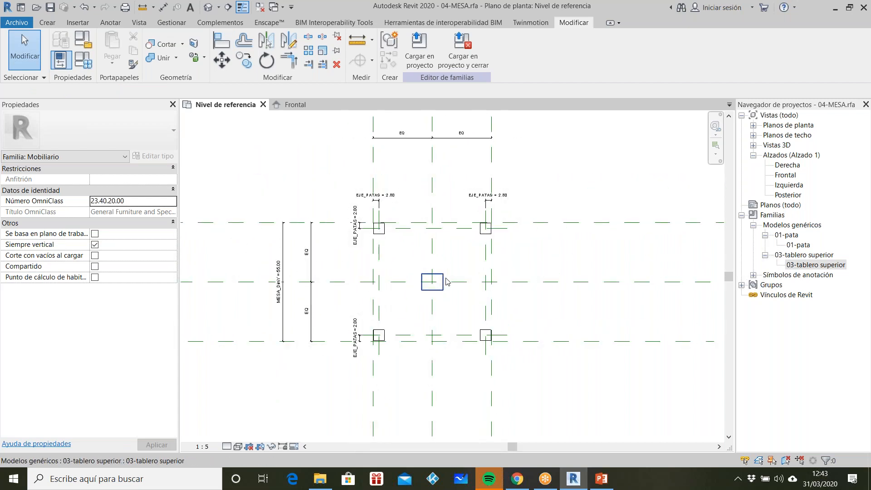
# Examine the nested tabletop against the MESA_DimX and MESA_DimY dimensions in the reference level plan
pyautogui.click(446, 282)
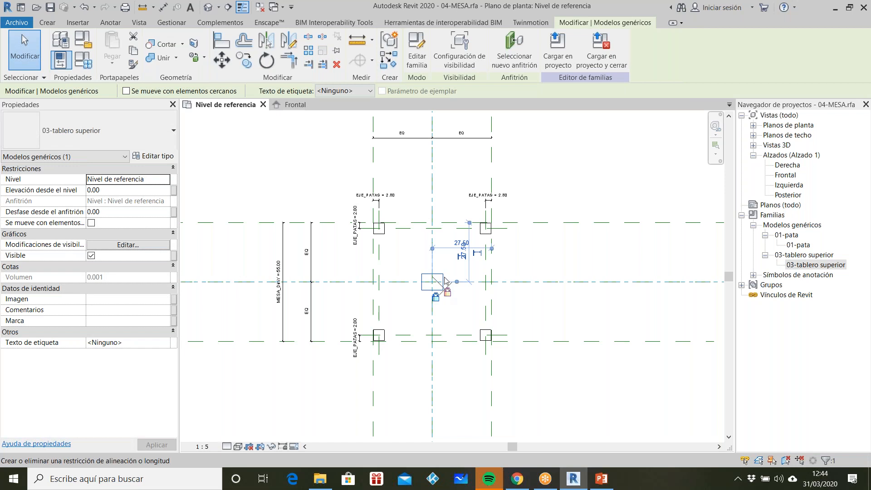
pyautogui.press('Escape')
pyautogui.scroll(-1, 447, 286)
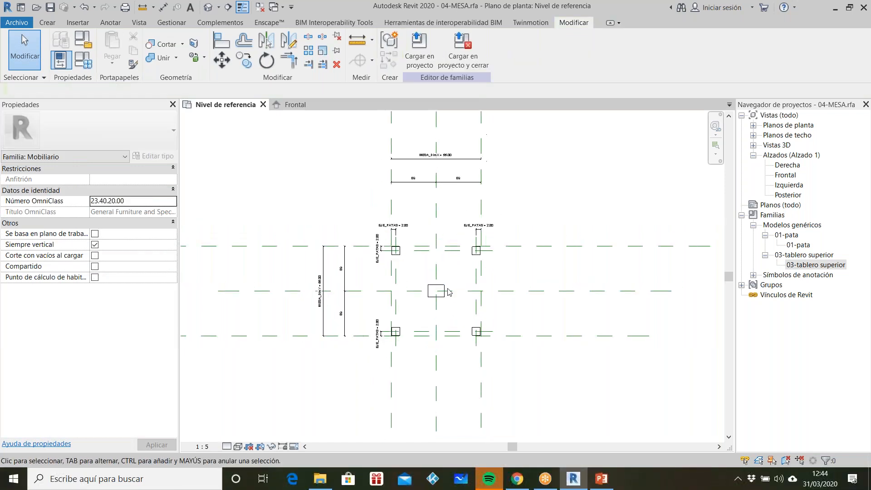
pyautogui.scroll(3, 436, 156)
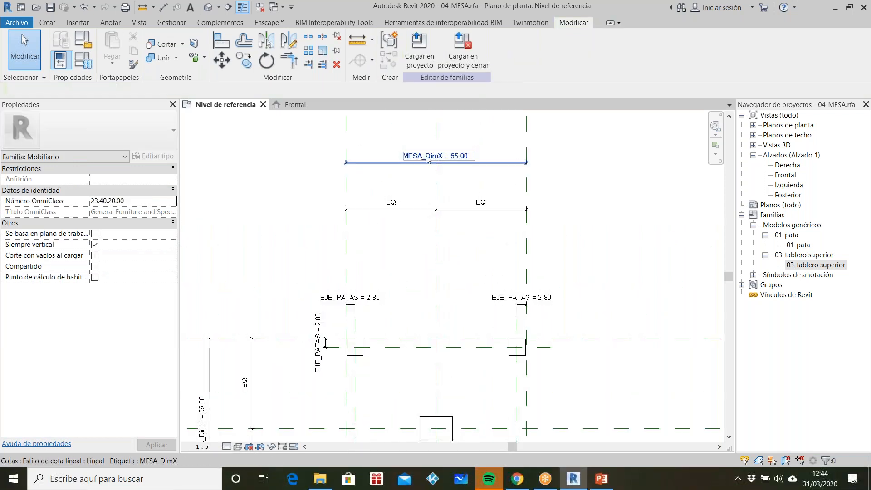
pyautogui.scroll(-3, 410, 187)
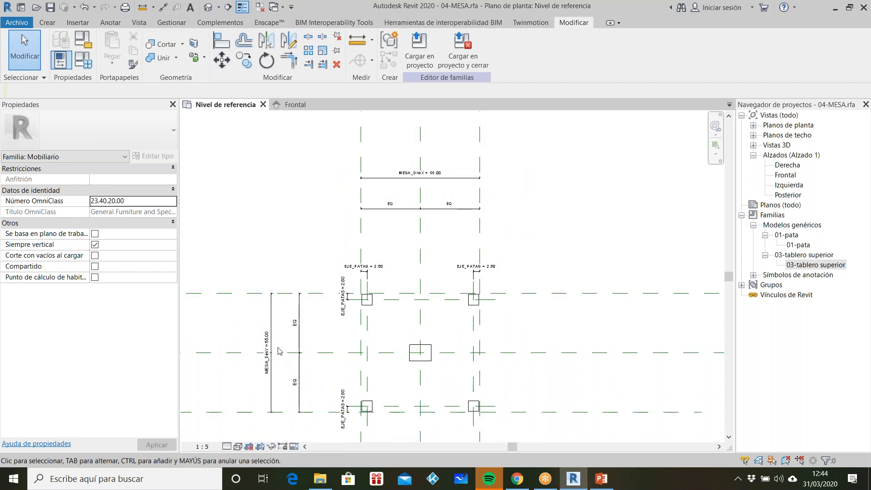
pyautogui.scroll(4, 442, 381)
pyautogui.scroll(-3, 443, 382)
pyautogui.scroll(5, 405, 335)
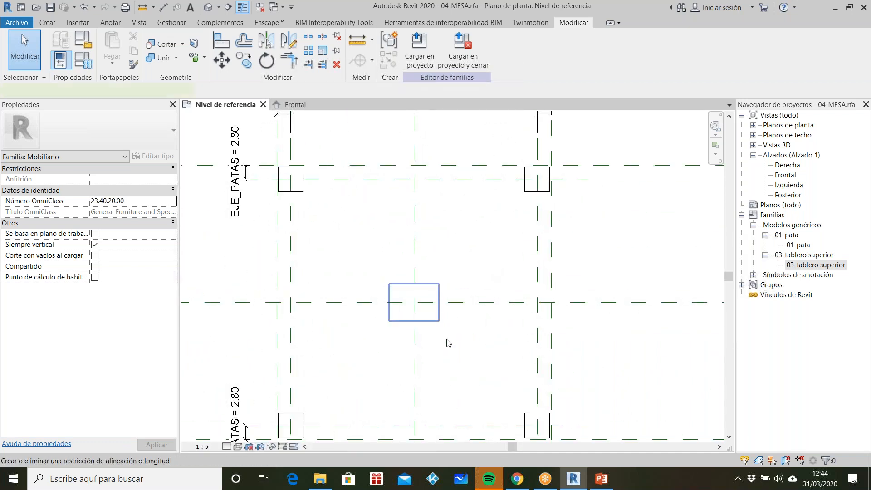
# Associate the nested tabletop's TAB_SUP_Dim_X type parameter with the table family parameter MESA_DimX
pyautogui.click(405, 321)
pyautogui.click(153, 156)
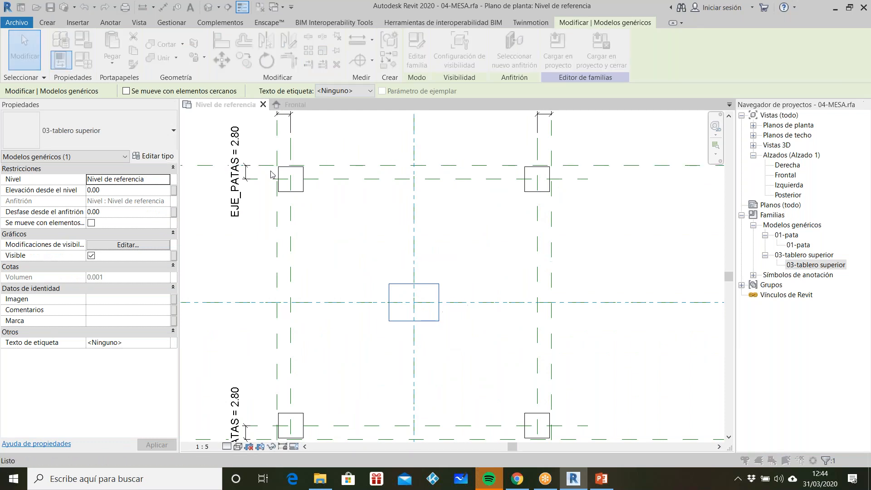
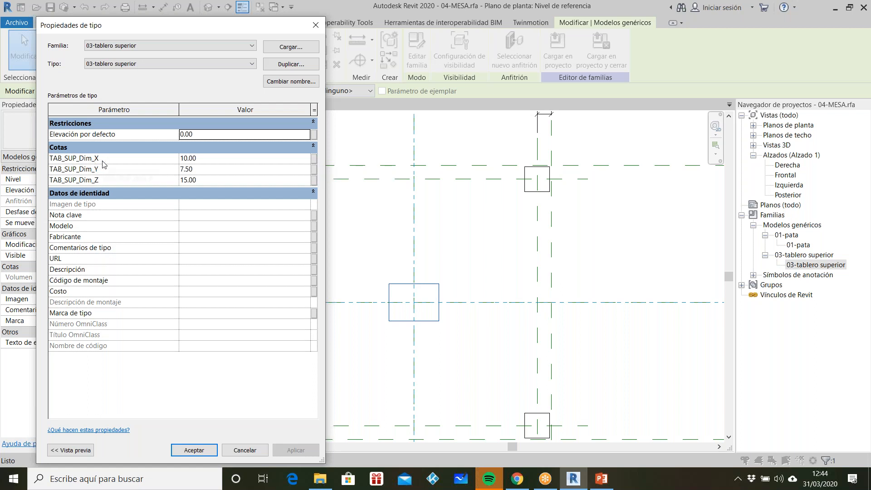
pyautogui.click(314, 158)
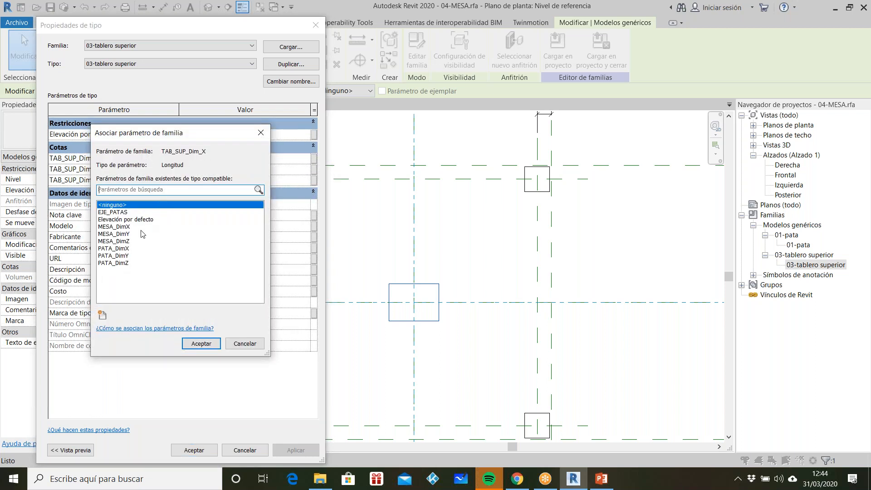
pyautogui.click(127, 226)
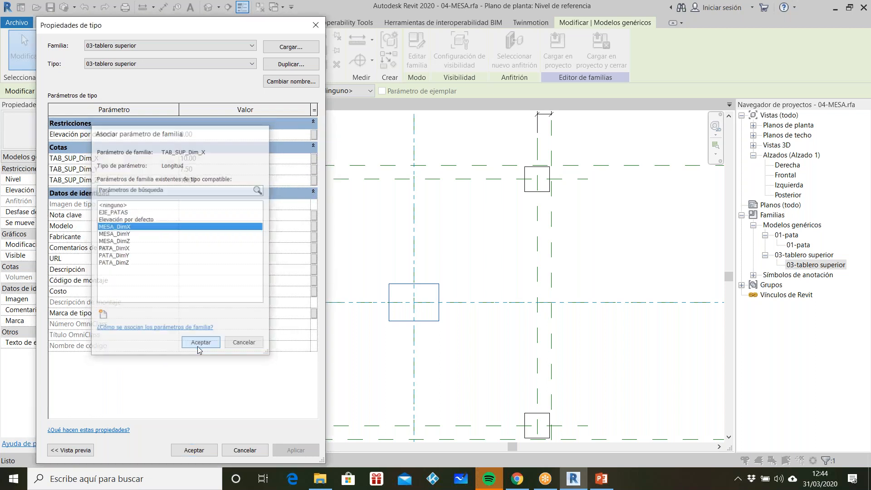
pyautogui.click(200, 344)
# Associate the tabletop's TAB_SUP_Dim_Y type parameter with MESA_DimY and apply the type changes
pyautogui.click(315, 169)
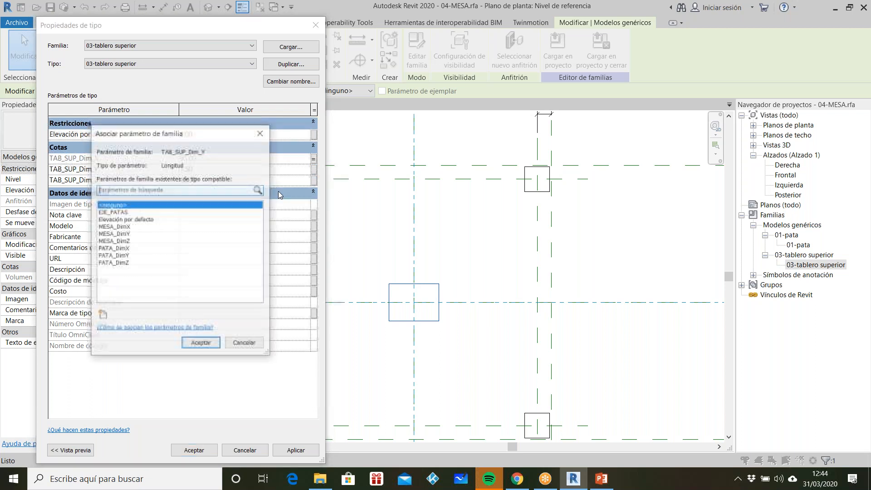
pyautogui.click(120, 234)
pyautogui.click(201, 343)
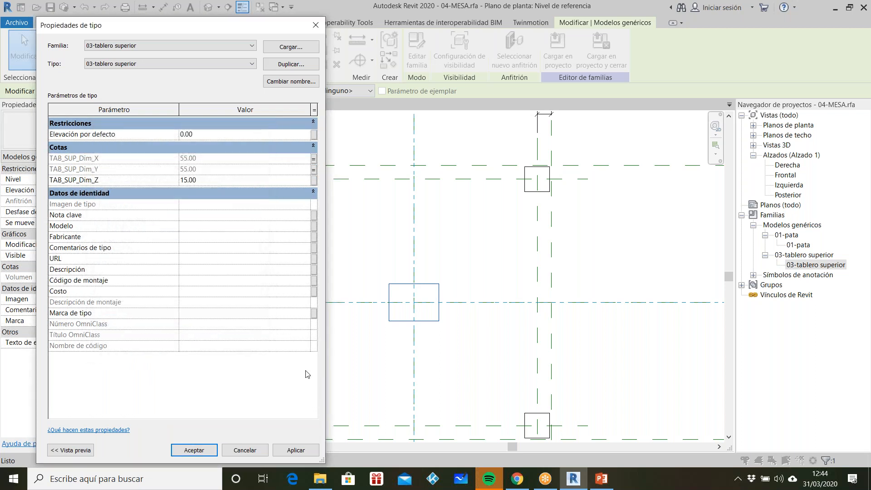
pyautogui.click(296, 450)
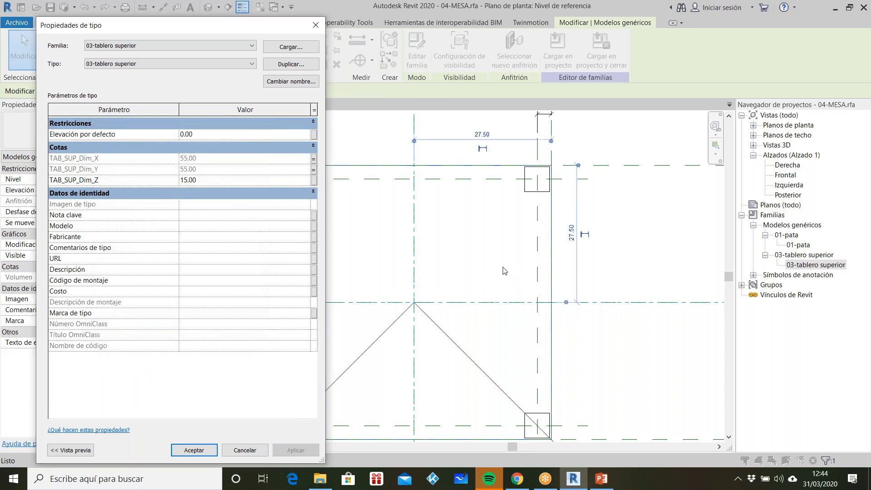
pyautogui.click(194, 449)
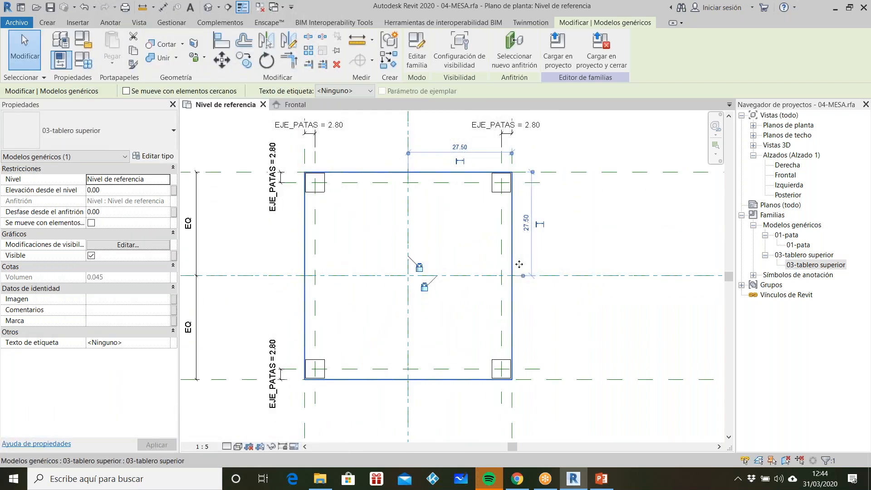
pyautogui.press('Escape')
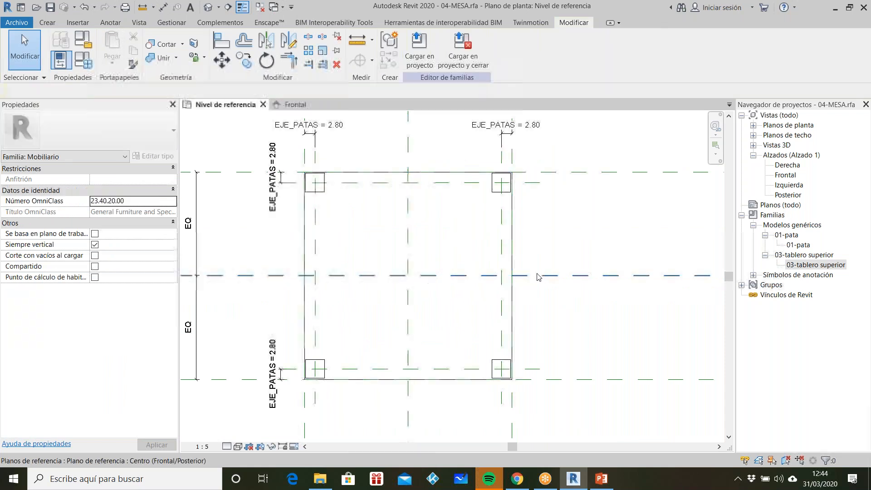
# Examine the tabletop's size and position relative to the legs in plan, in 3D and in the Frontal elevation
pyautogui.click(513, 243)
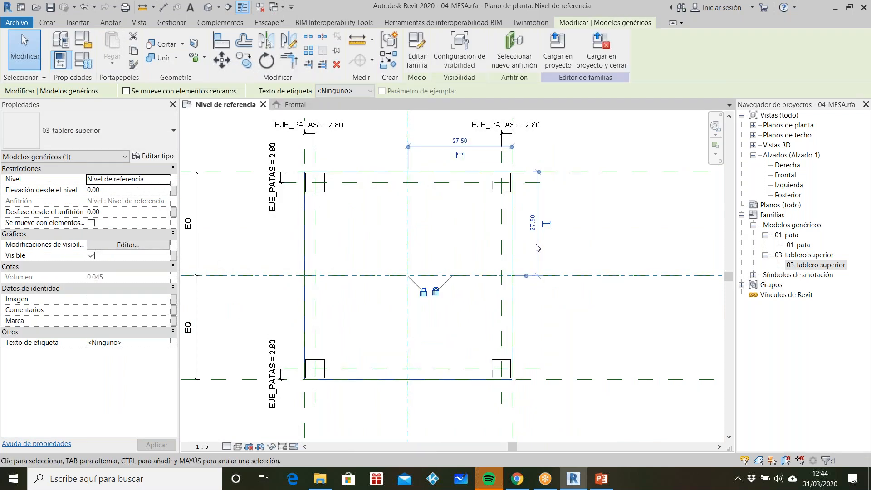
pyautogui.press('Escape')
pyautogui.scroll(-4, 526, 306)
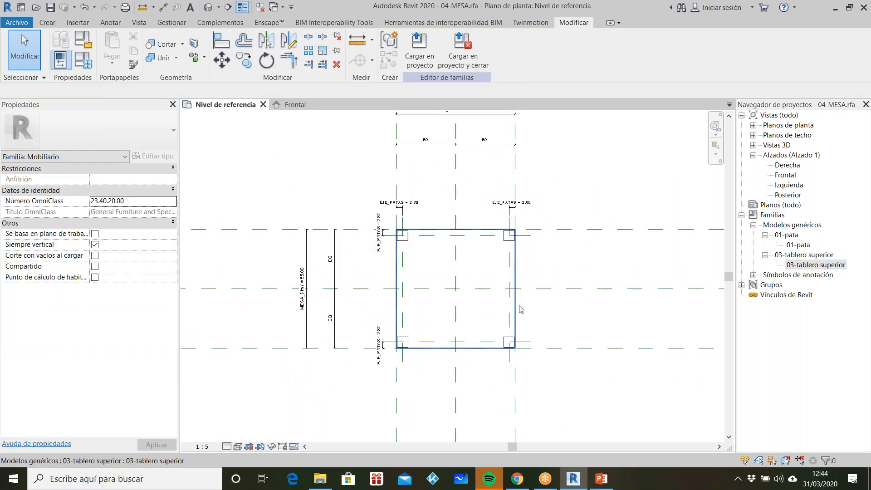
pyautogui.scroll(3, 475, 123)
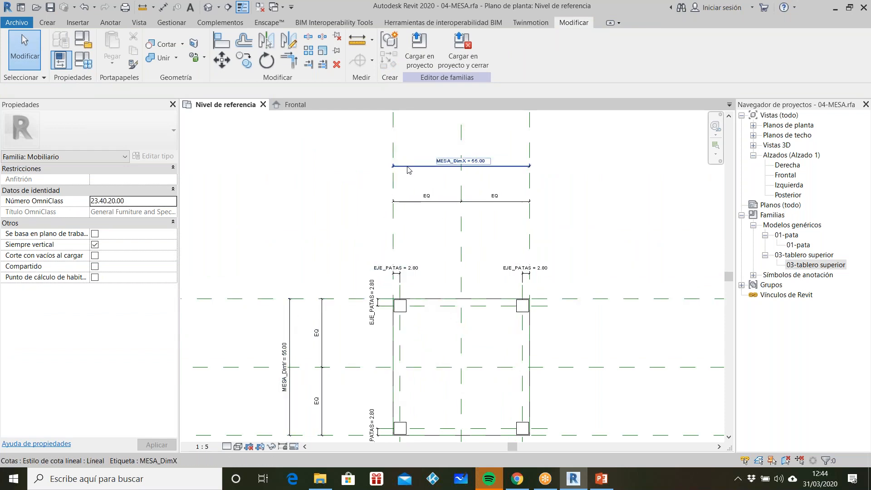
pyautogui.scroll(-2, 405, 154)
pyautogui.scroll(2, 406, 227)
pyautogui.scroll(-1, 413, 173)
pyautogui.scroll(1, 407, 220)
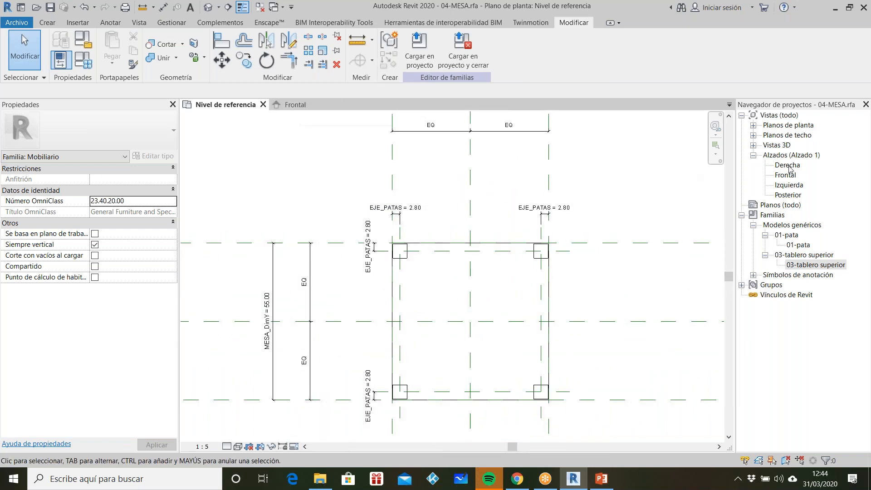
pyautogui.click(208, 8)
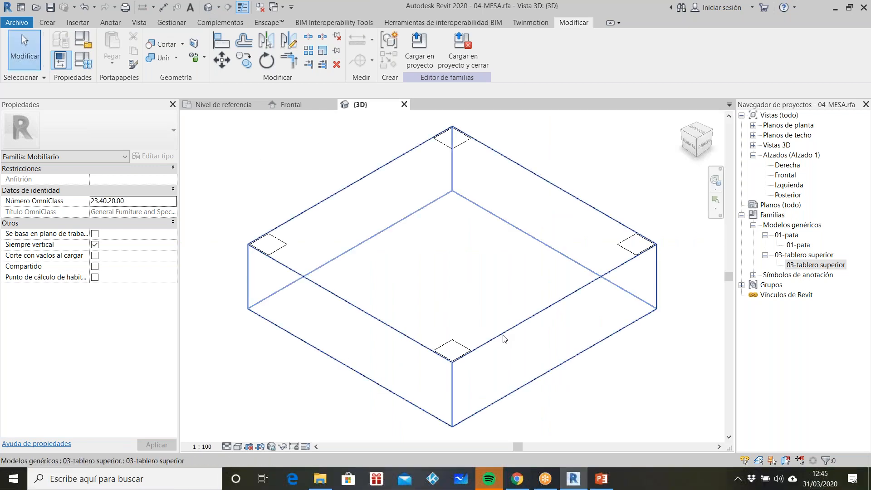
pyautogui.click(290, 105)
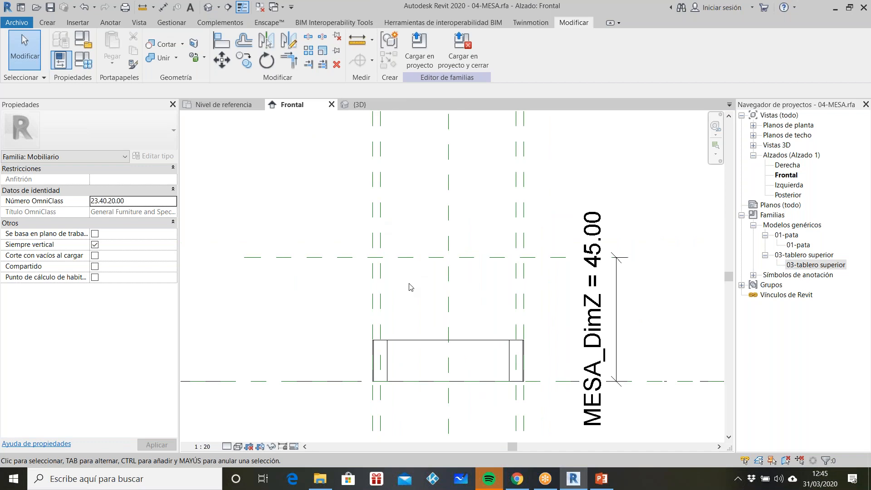
# Add a length type parameter named TABLERO_SUP_ESPESOR to the table family, grouped under Cotas
pyautogui.click(61, 59)
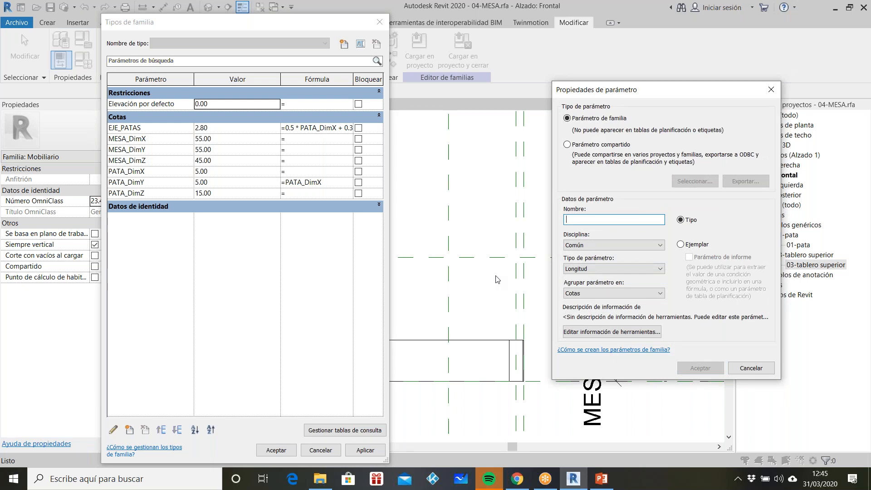
pyautogui.write('TABLERO_SUP_ESPESOR')
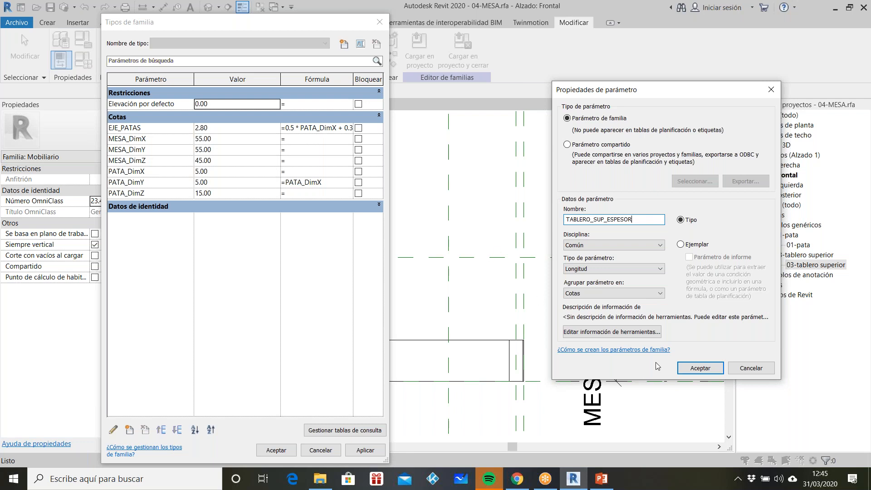
pyautogui.click(688, 368)
# Set the TABLERO_SUP_ESPESOR parameter to 5 and apply the family types changes
pyautogui.click(231, 203)
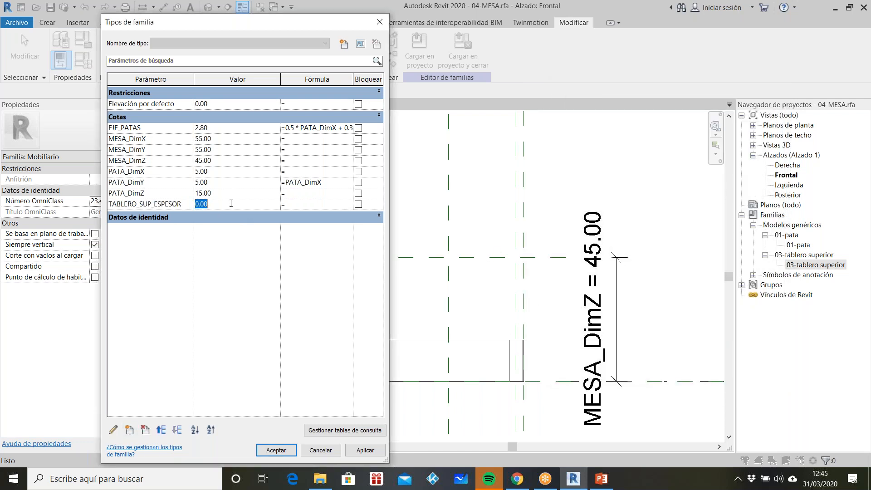
pyautogui.write('50')
pyautogui.press('Tab')
pyautogui.hotkey('shift', 'Tab')
pyautogui.write('5')
pyautogui.press('Tab')
pyautogui.click(356, 449)
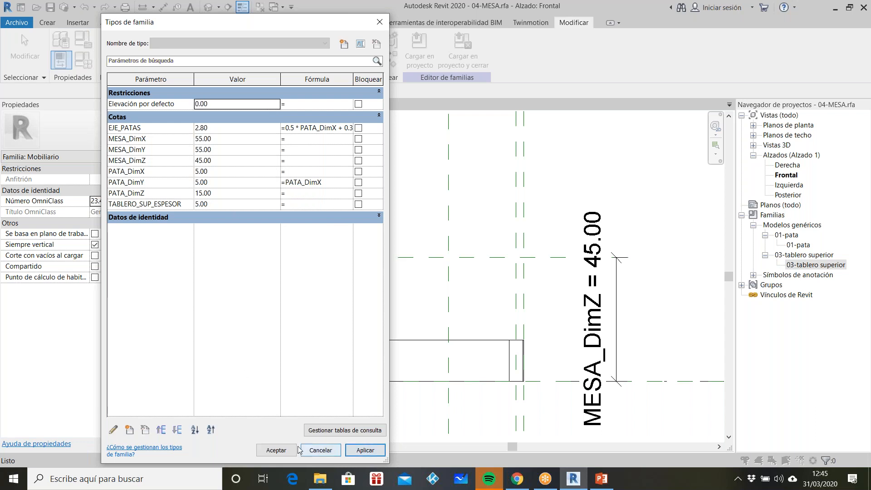
pyautogui.click(277, 451)
# Associate the nested tabletop's TAB_SUP_Dim_Z type parameter with TABLERO_SUP_ESPESOR
pyautogui.click(441, 364)
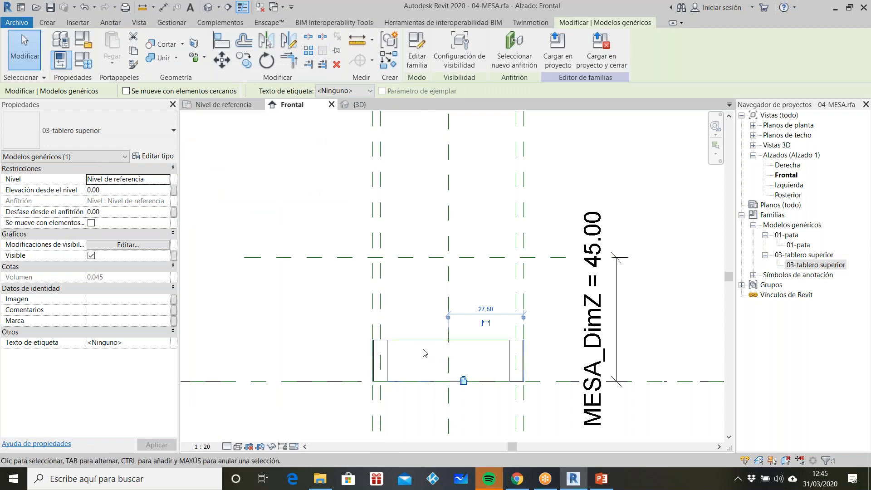
pyautogui.click(156, 156)
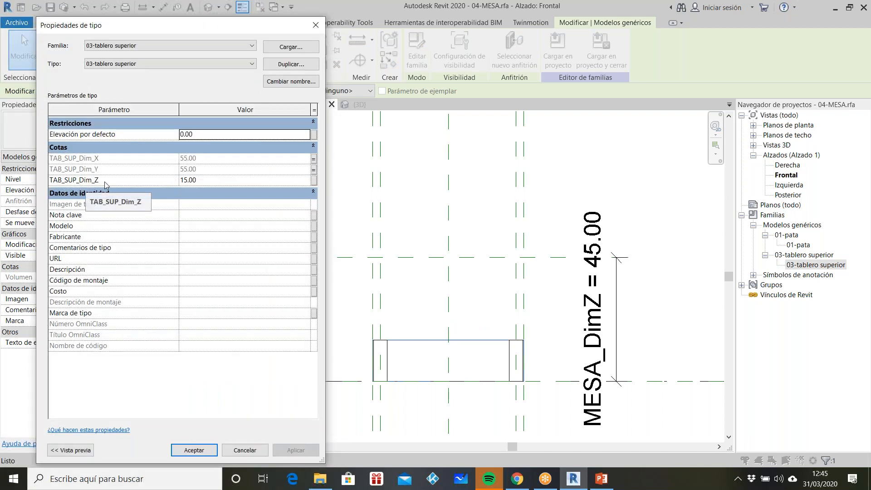
pyautogui.click(190, 180)
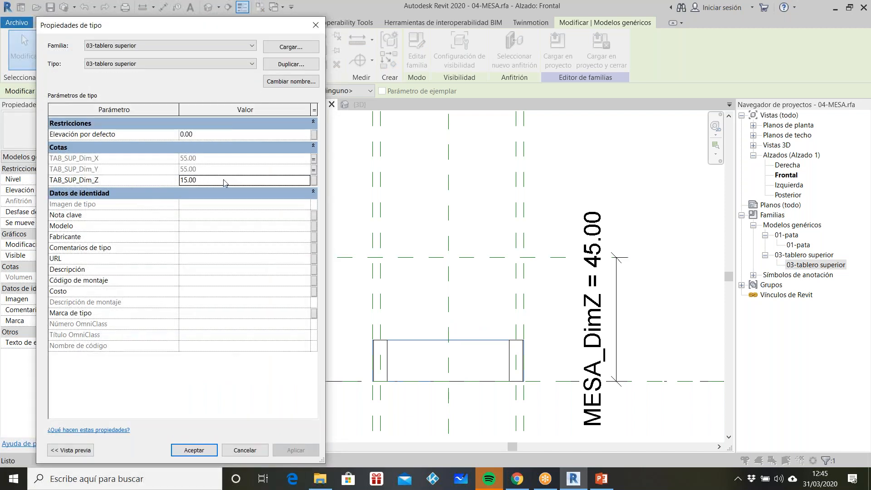
pyautogui.click(314, 180)
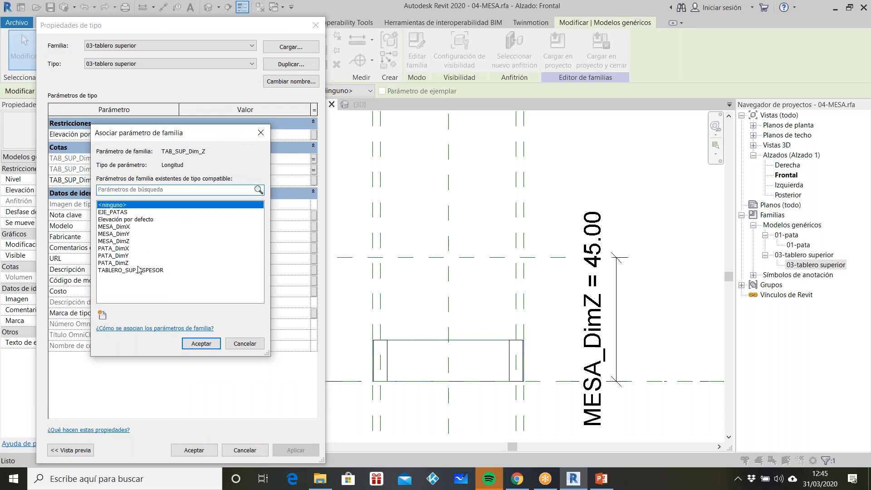
pyautogui.click(136, 270)
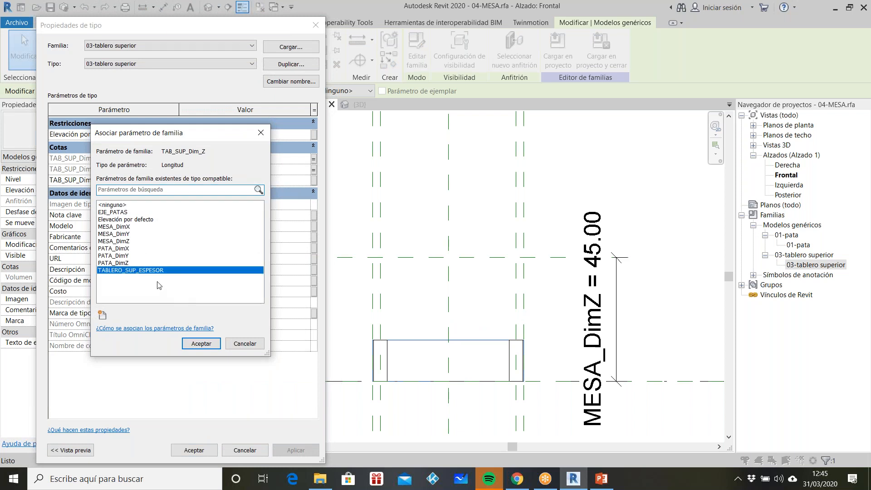
pyautogui.click(200, 344)
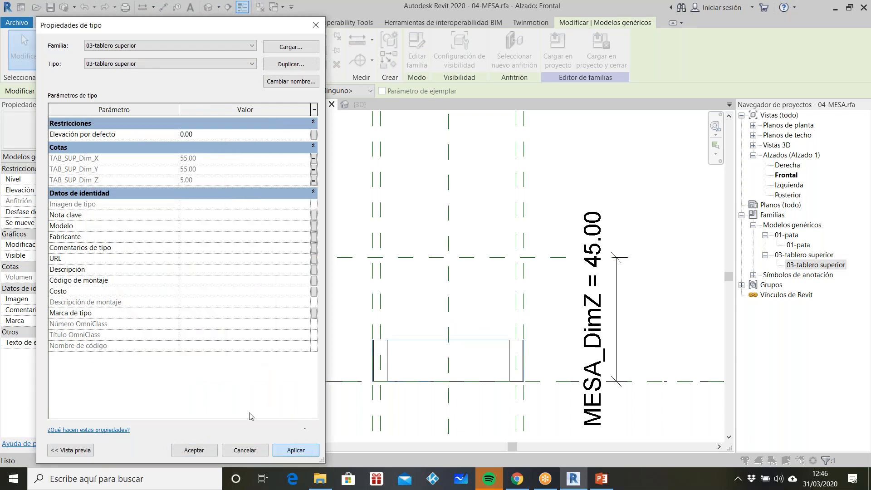
pyautogui.click(193, 450)
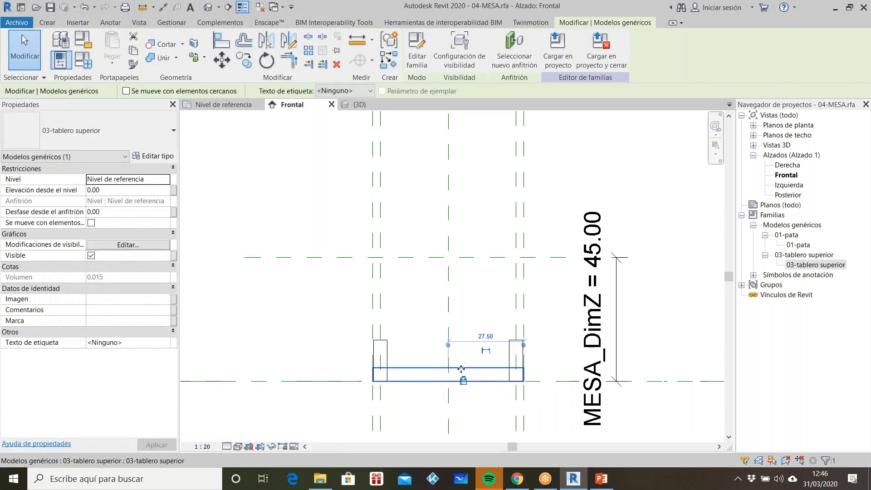
# Check the IKEA Lack table drawings in the PowerPoint presentation and return to the Frontal elevation in Revit
pyautogui.click(609, 482)
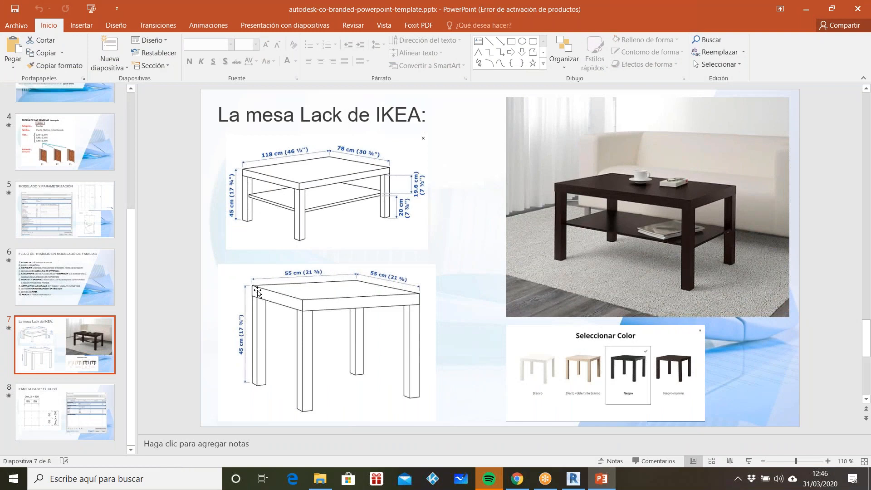
pyautogui.click(573, 479)
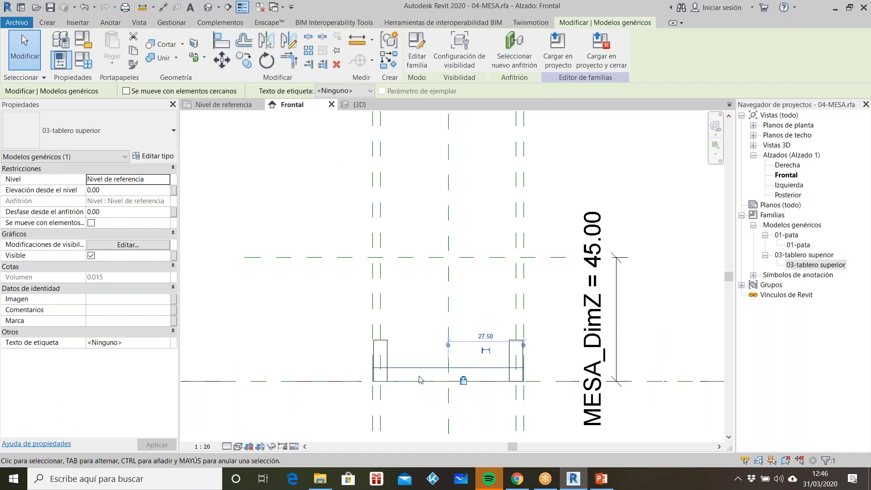
pyautogui.press('Escape')
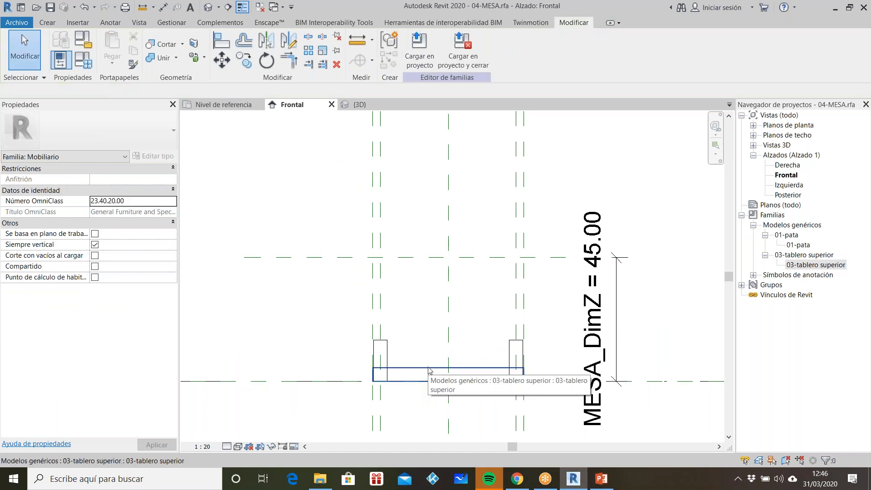
# Align the nested tabletop's upper face with the reference plane at the MESA_DimZ height and lock the alignment
pyautogui.press('a')
pyautogui.press('l')
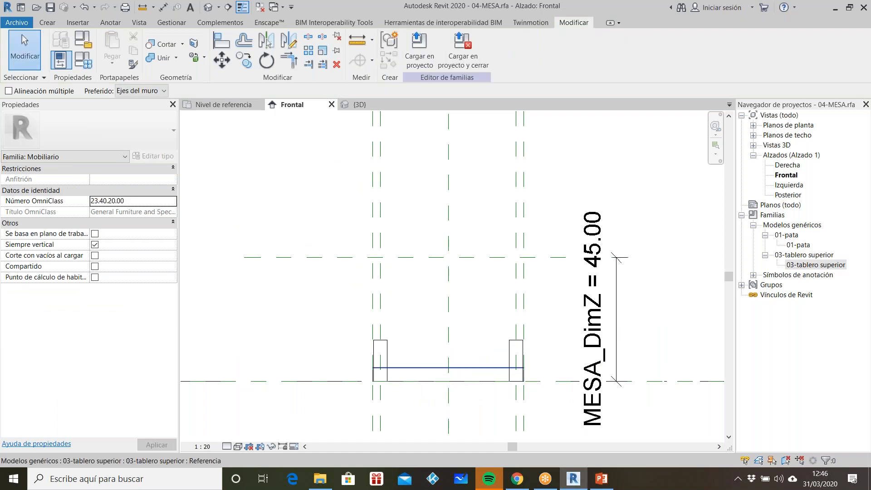
pyautogui.click(430, 257)
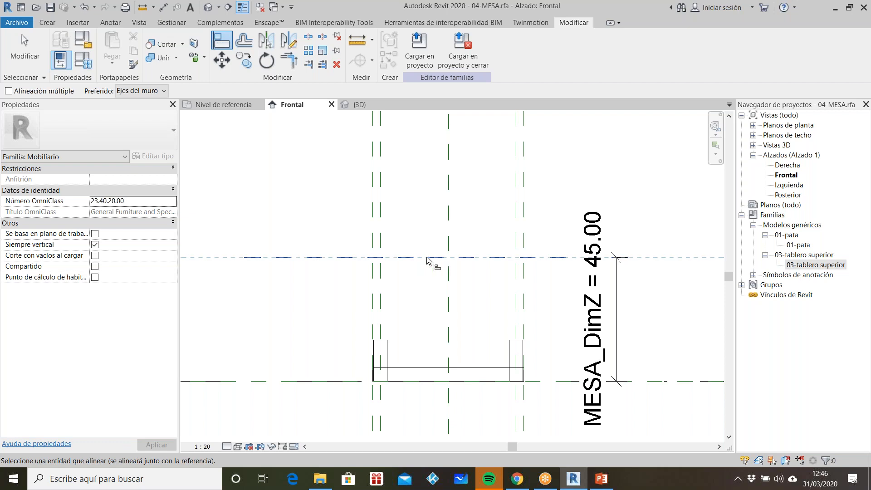
pyautogui.click(430, 367)
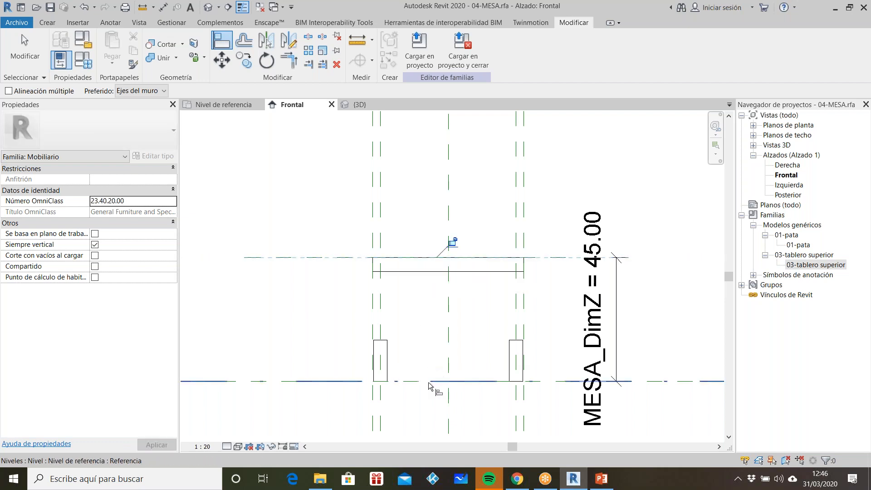
pyautogui.click(452, 242)
pyautogui.press('Escape')
pyautogui.press('Escape')
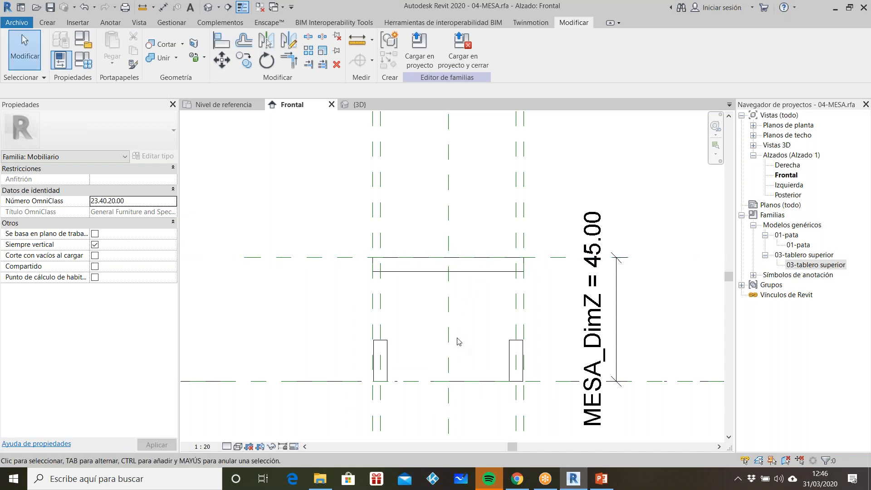
# Check the tabletop and legs in the 3D view and the Frontal elevation, and review the nested leg's type properties
pyautogui.scroll(3, 459, 341)
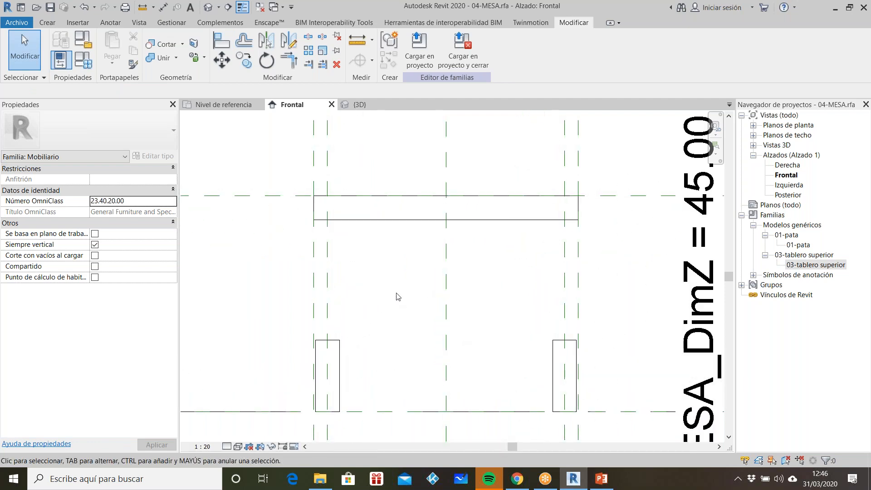
pyautogui.click(359, 104)
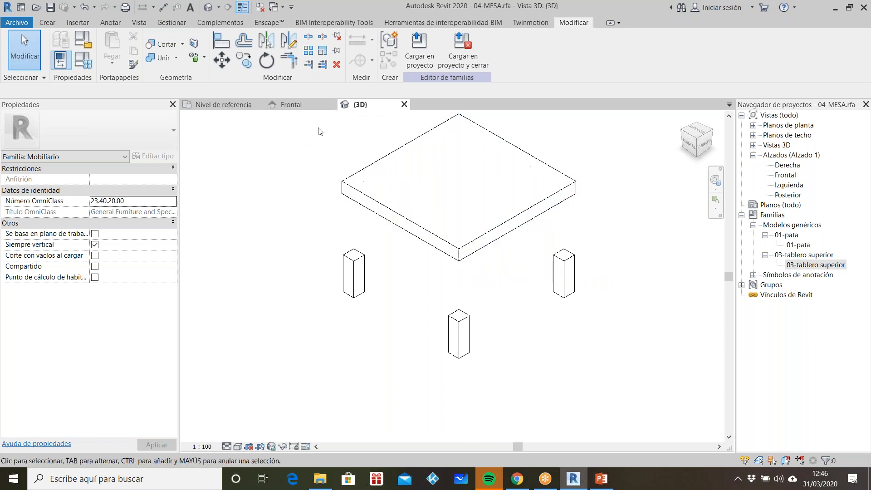
pyautogui.click(291, 104)
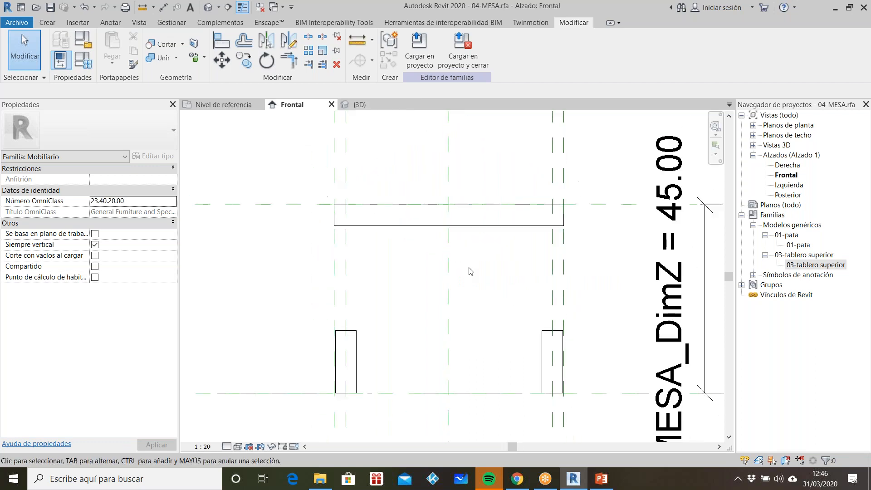
pyautogui.scroll(2, 357, 383)
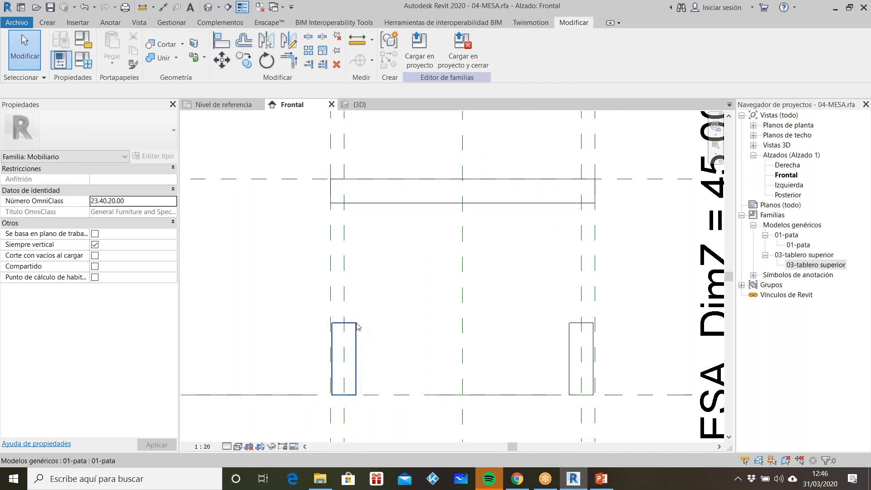
pyautogui.scroll(-2, 357, 326)
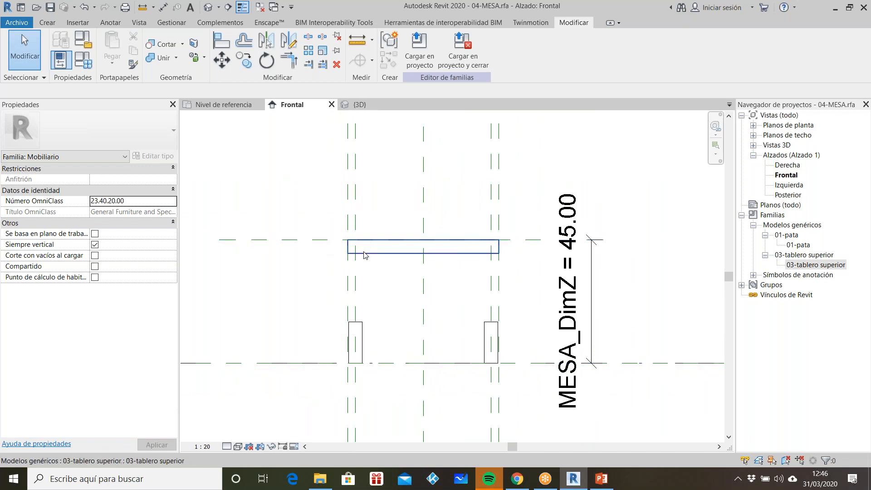
pyautogui.click(376, 341)
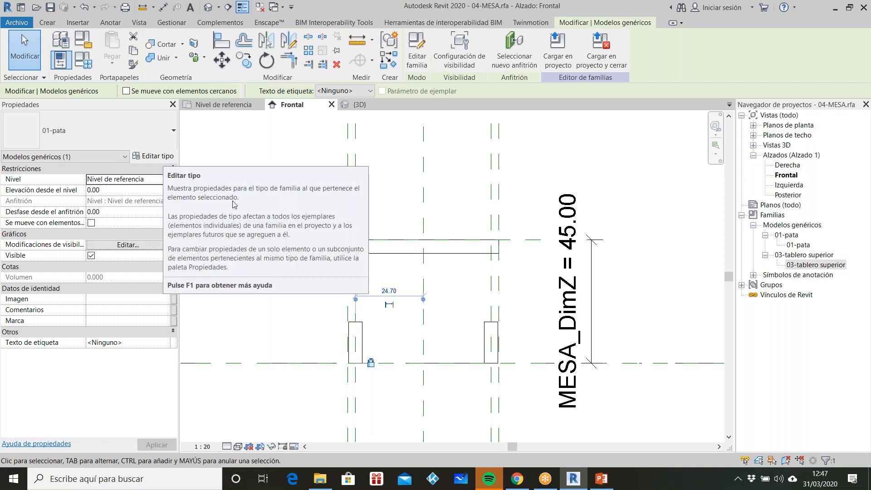
pyautogui.click(327, 291)
pyautogui.scroll(-1, 377, 290)
pyautogui.scroll(-1, 368, 289)
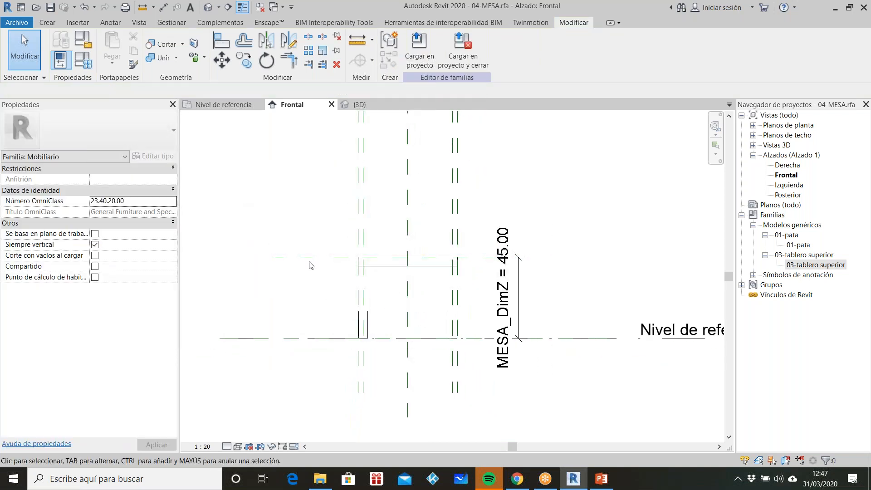
pyautogui.click(370, 318)
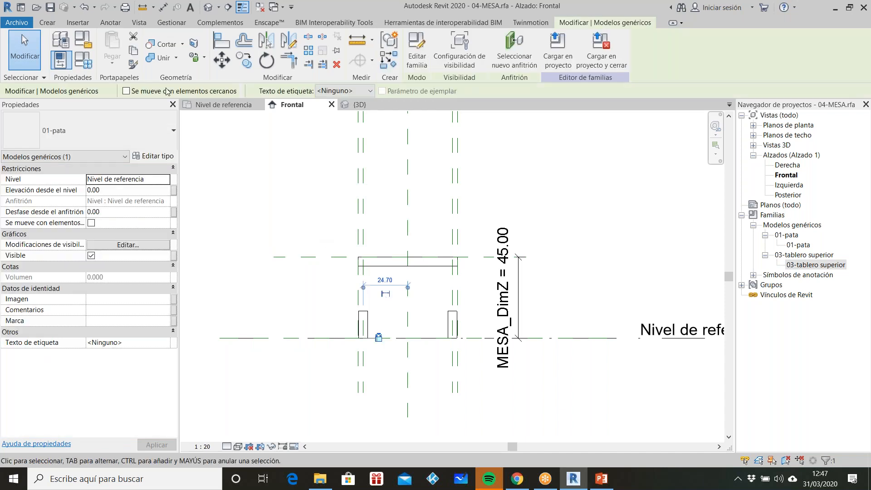
pyautogui.click(159, 156)
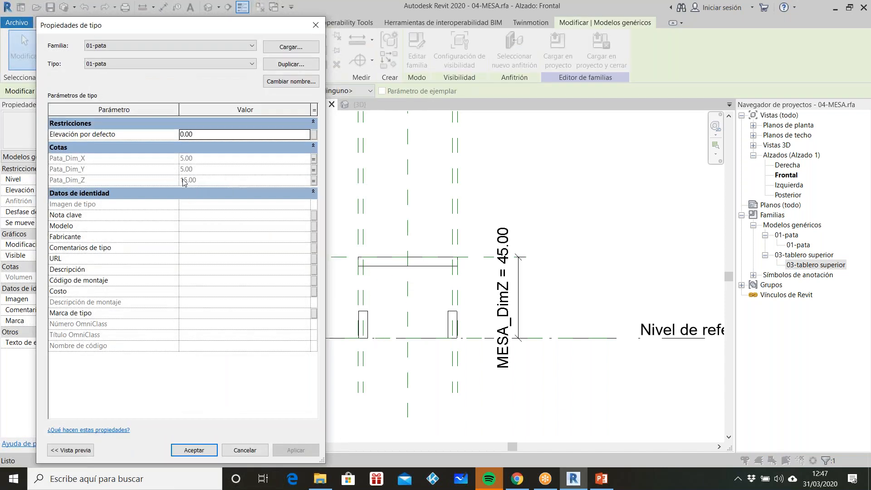
pyautogui.press('Escape')
pyautogui.click(291, 209)
# Give the PATA_DimZ parameter the formula MESA_DimZ - TABLERO_SUP_ESPESOR and apply it to the family types
pyautogui.click(83, 62)
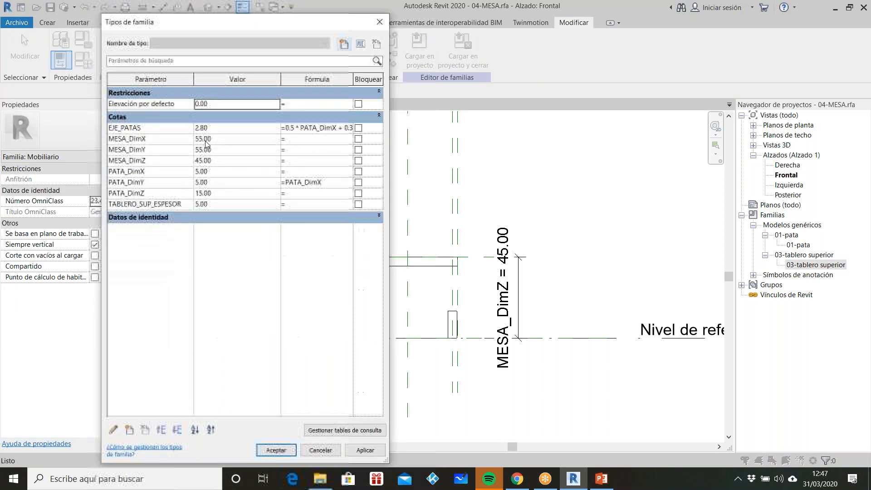
pyautogui.click(291, 193)
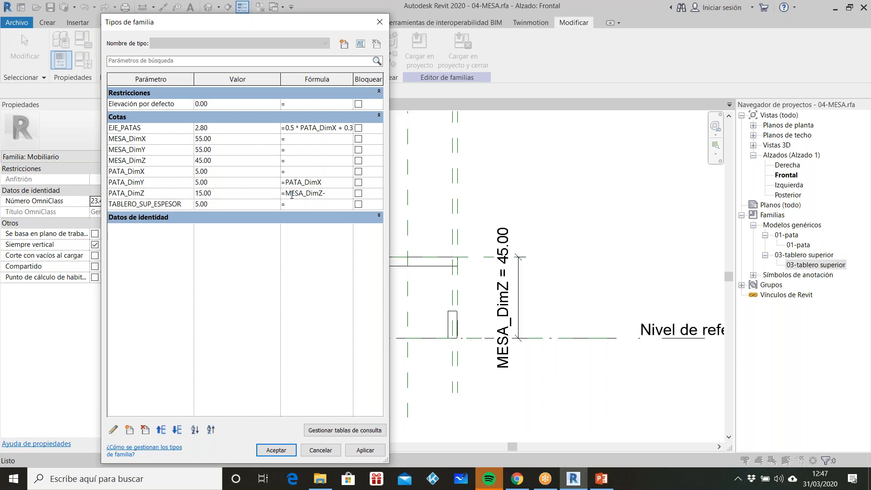
pyautogui.write('O_SUP_ESPESOR')
pyautogui.click(365, 450)
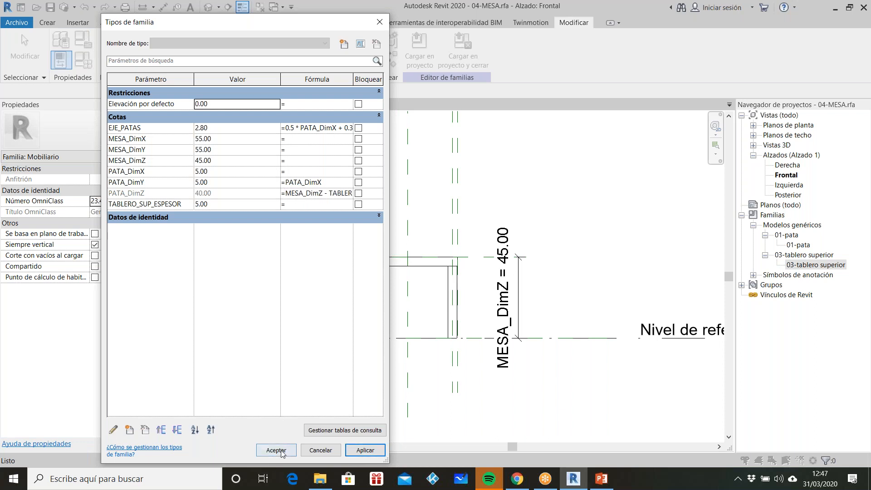
pyautogui.click(278, 450)
# Examine the joint between the nested leg and the underside of the tabletop in the Frontal elevation
pyautogui.scroll(3, 368, 295)
pyautogui.click(412, 307)
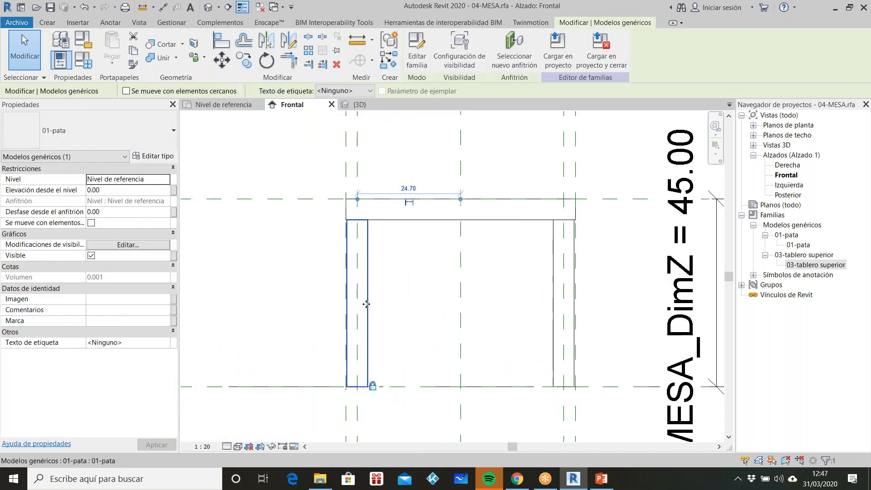
pyautogui.scroll(5, 364, 218)
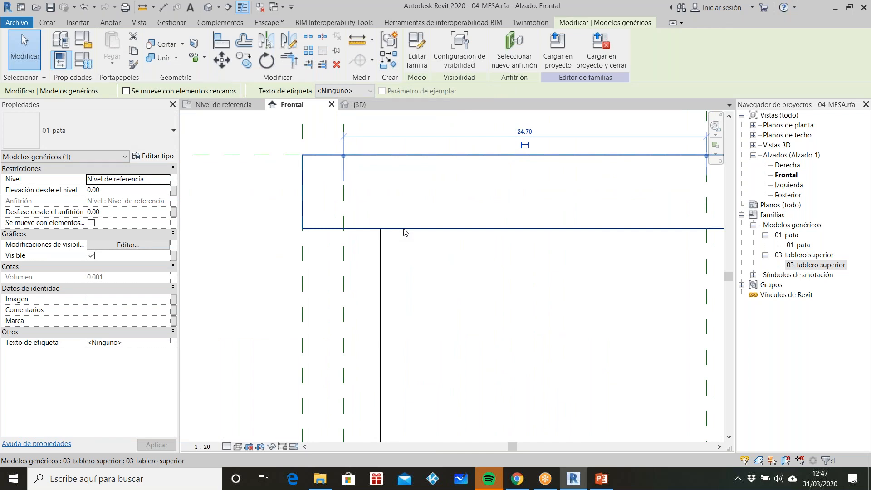
pyautogui.scroll(-5, 356, 171)
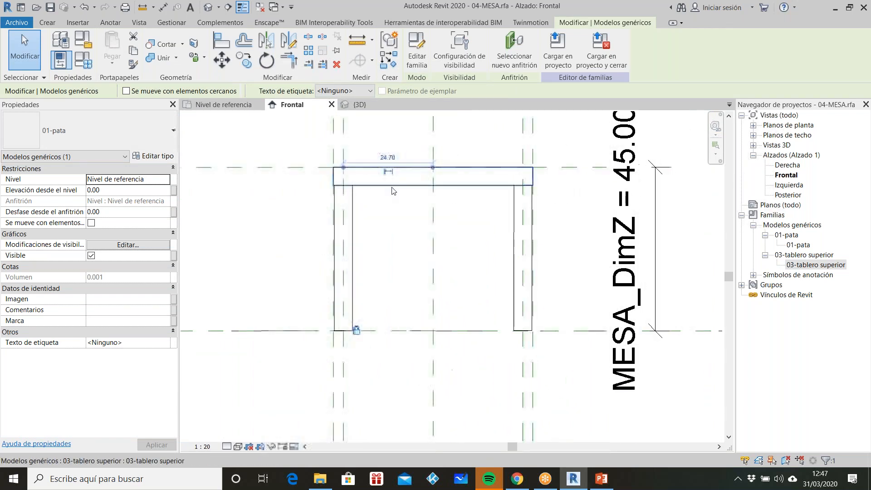
pyautogui.scroll(-3, 629, 260)
pyautogui.scroll(2, 328, 245)
pyautogui.scroll(1, 328, 247)
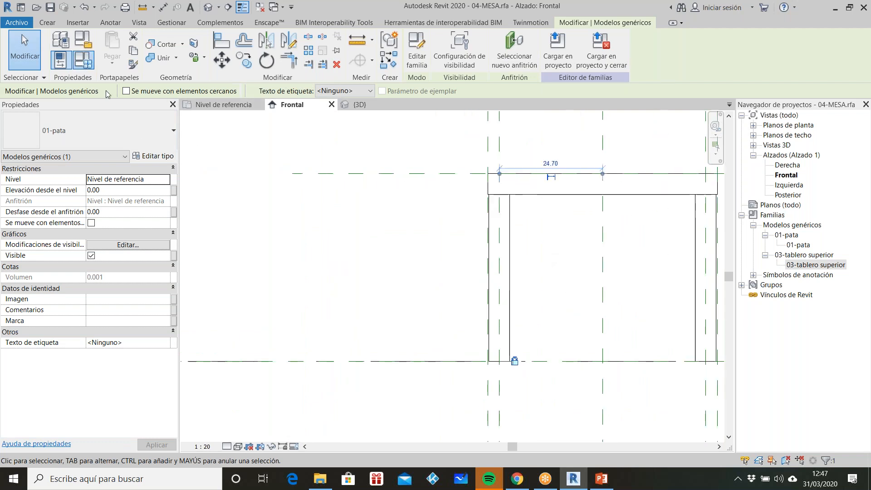
# Set the TABLERO_SUP_ESPESOR parameter to 2 and apply it to test how the legs and tabletop respond
pyautogui.click(83, 59)
pyautogui.click(232, 205)
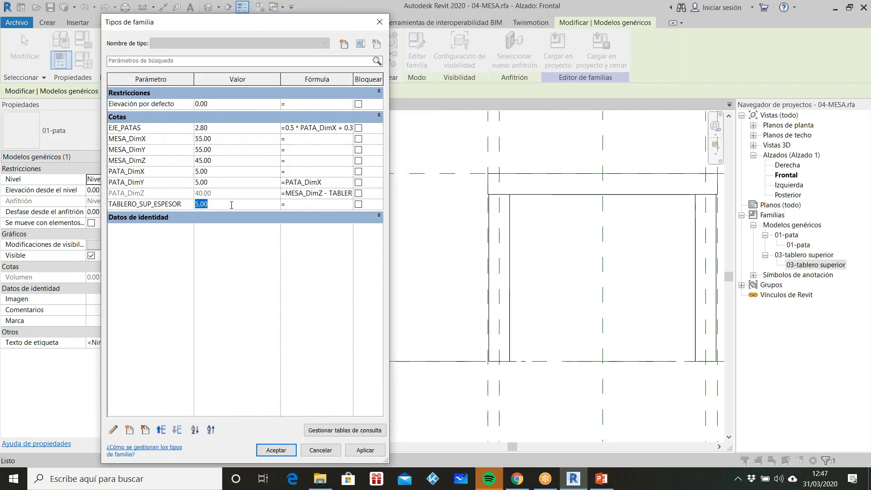
pyautogui.write('2')
pyautogui.press('Tab')
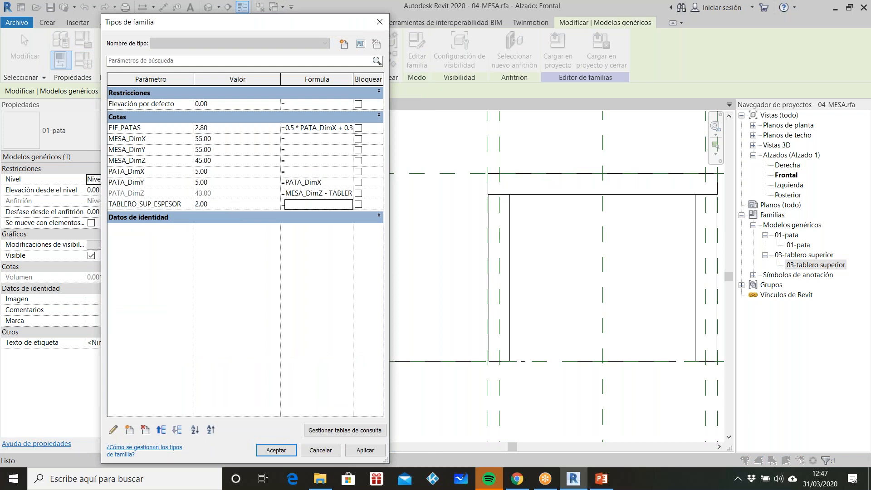
pyautogui.click(365, 450)
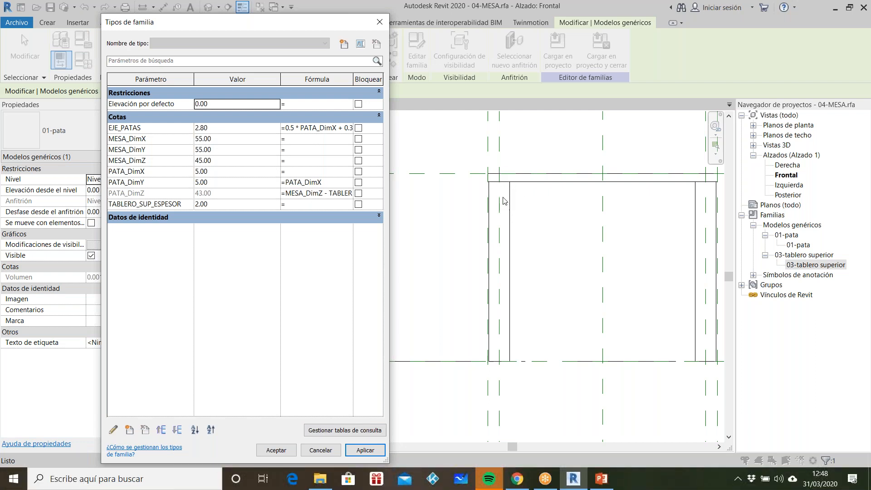
# Set the TABLERO_SUP_ESPESOR parameter to 5, apply it and accept the family types
pyautogui.click(217, 205)
pyautogui.write('5')
pyautogui.click(365, 450)
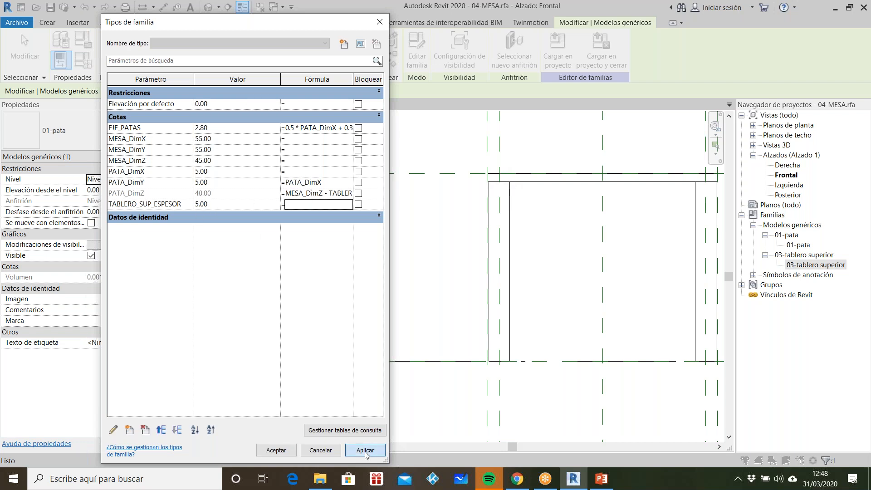
pyautogui.click(276, 450)
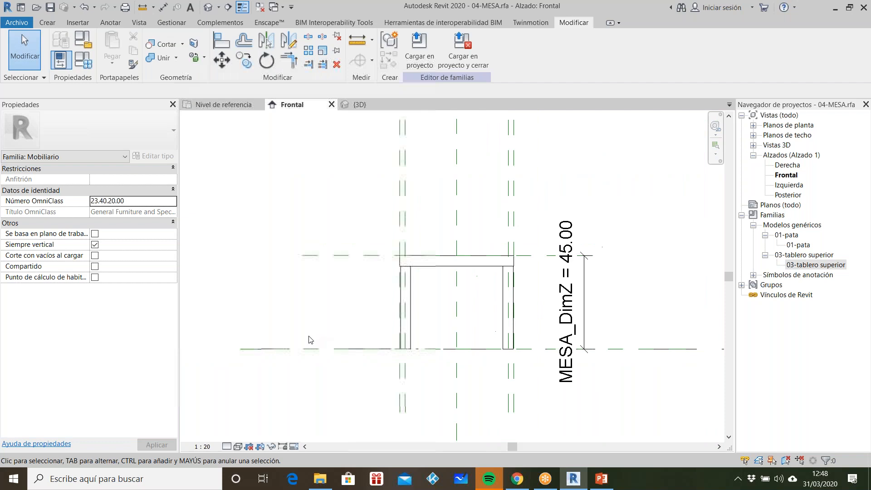
# Draw a horizontal reference plane across the table legs in the Frontal elevation, about 22 above the reference level
pyautogui.click(223, 104)
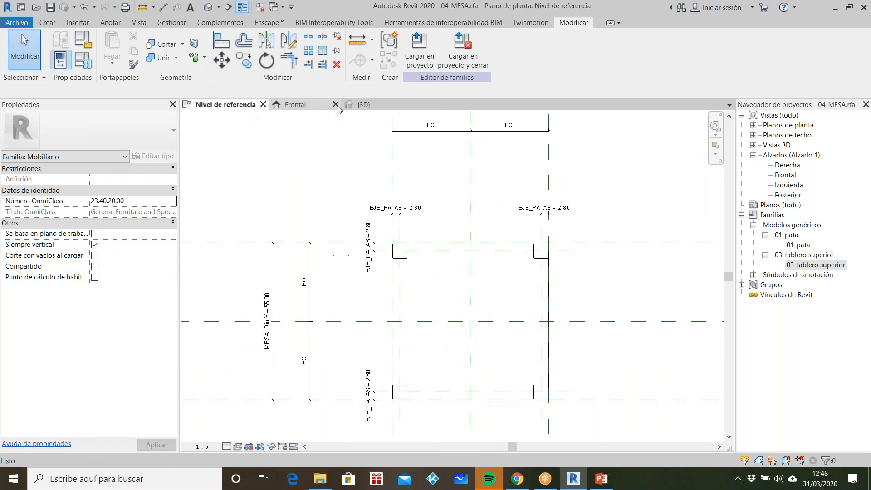
pyautogui.click(364, 104)
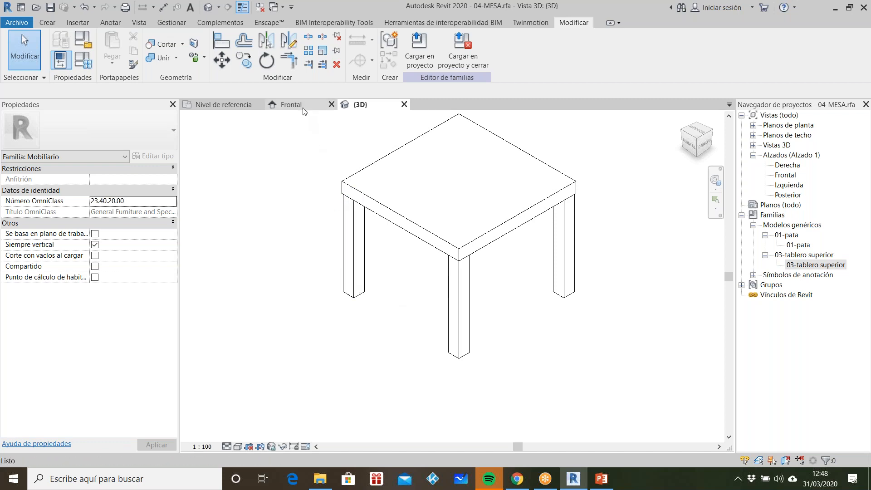
pyautogui.click(290, 104)
pyautogui.press('r')
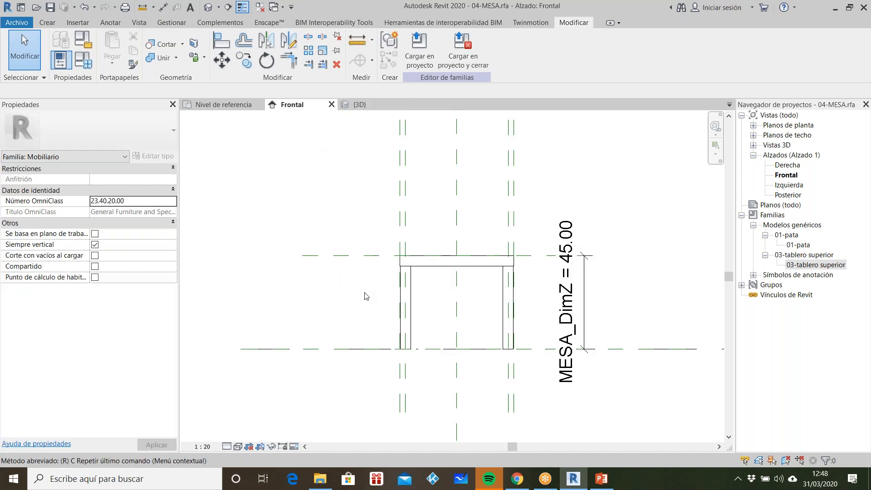
pyautogui.press('p')
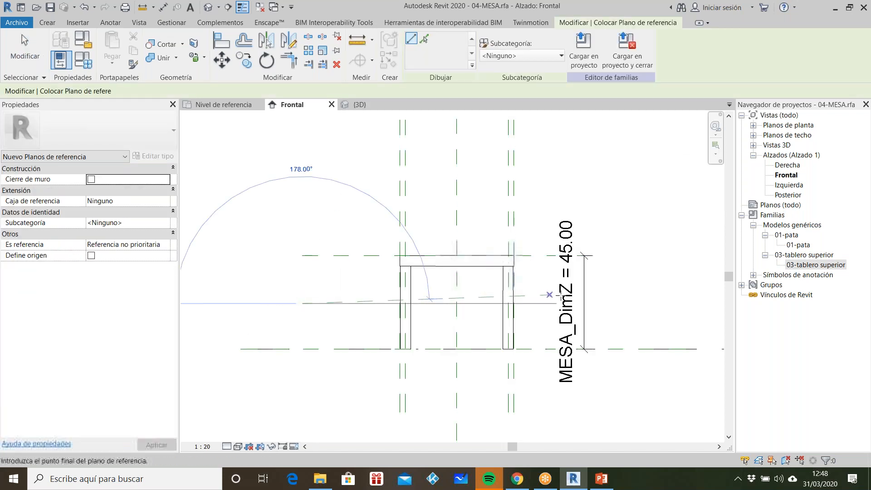
pyautogui.click(570, 303)
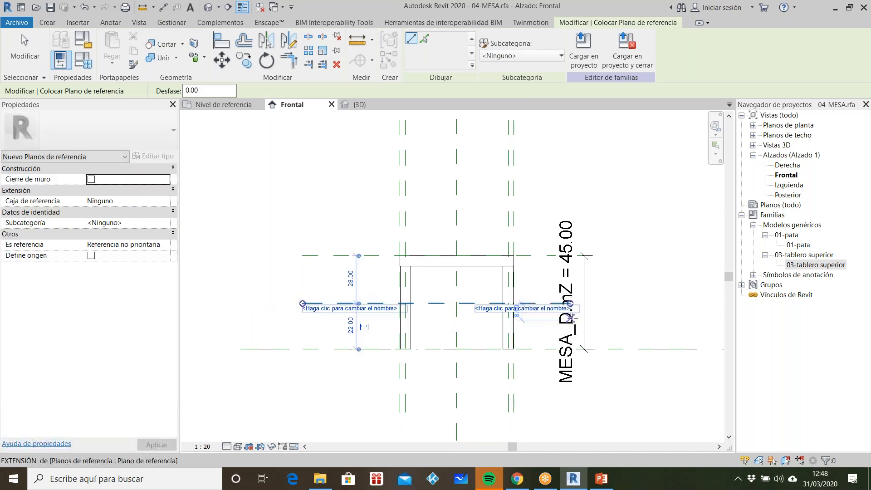
pyautogui.press('Escape')
pyautogui.press('Escape')
# Place an aligned dimension between the reference level and the new horizontal reference plane, beside the table's left leg
pyautogui.scroll(2, 496, 320)
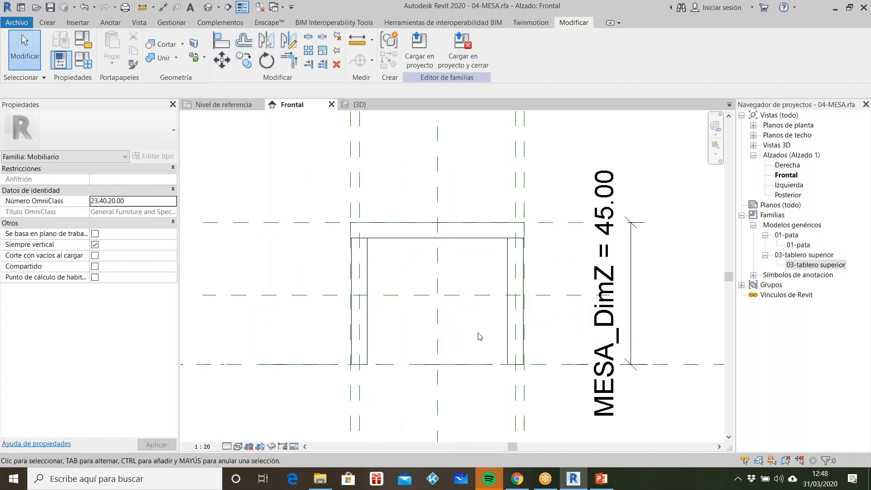
pyautogui.press('d')
pyautogui.press('i')
pyautogui.click(257, 364)
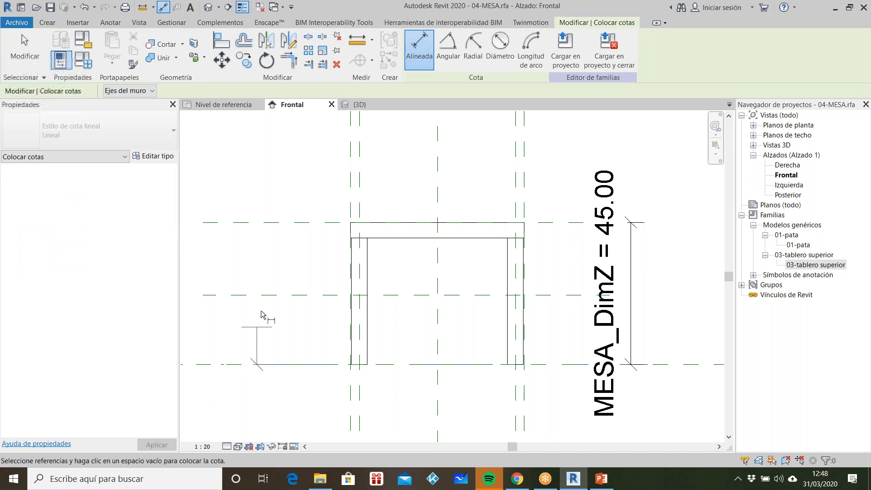
pyautogui.click(268, 296)
pyautogui.click(284, 329)
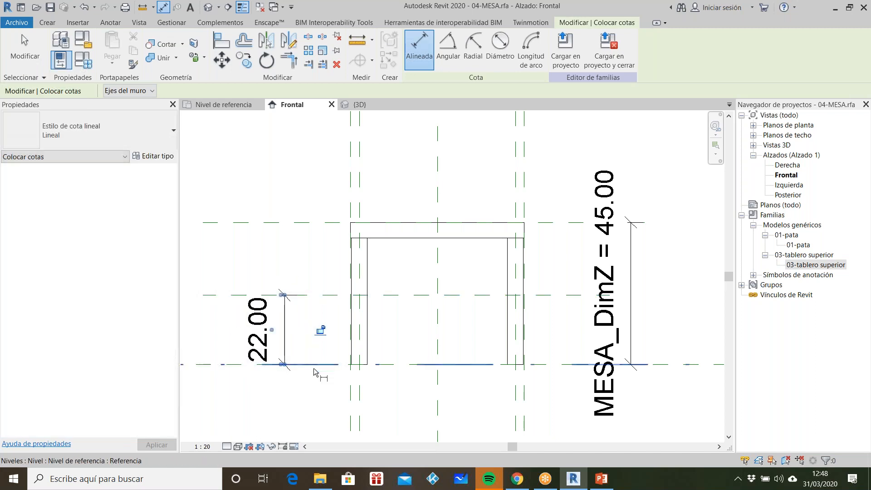
pyautogui.press('Escape')
pyautogui.press('Escape')
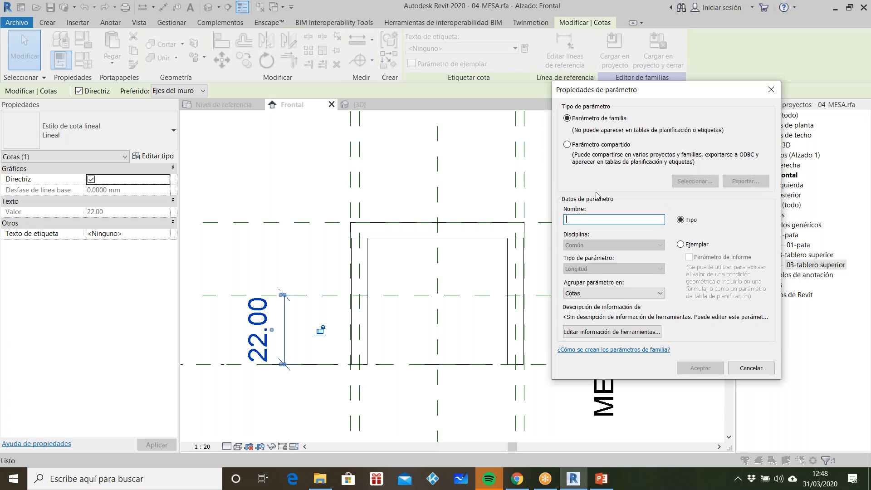
# Label the new plane's height dimension with a new type parameter TABLERO_INT_ALTURA and switch to the Lack table slide in PowerPoint
pyautogui.write('TABLERO_INT_ALTURA')
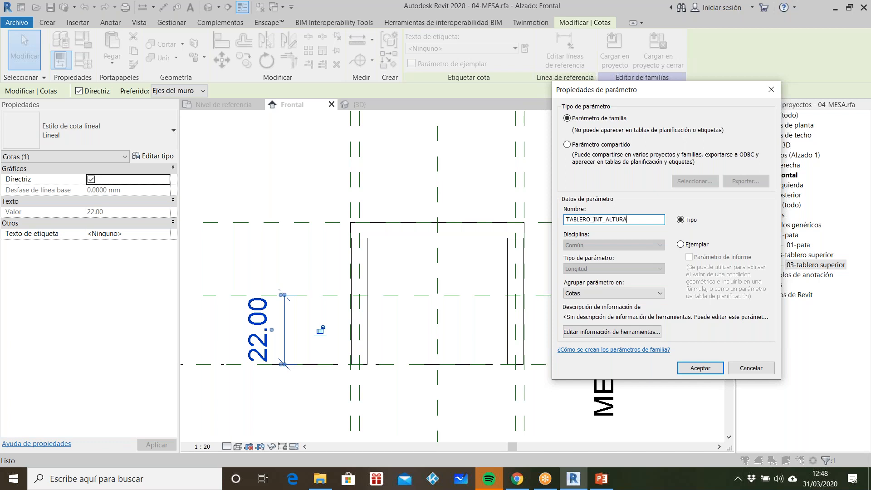
pyautogui.click(700, 367)
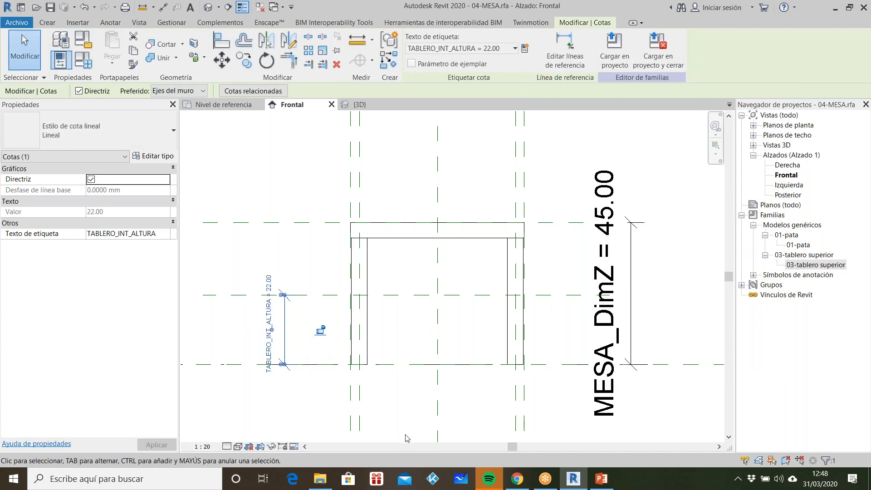
pyautogui.click(601, 478)
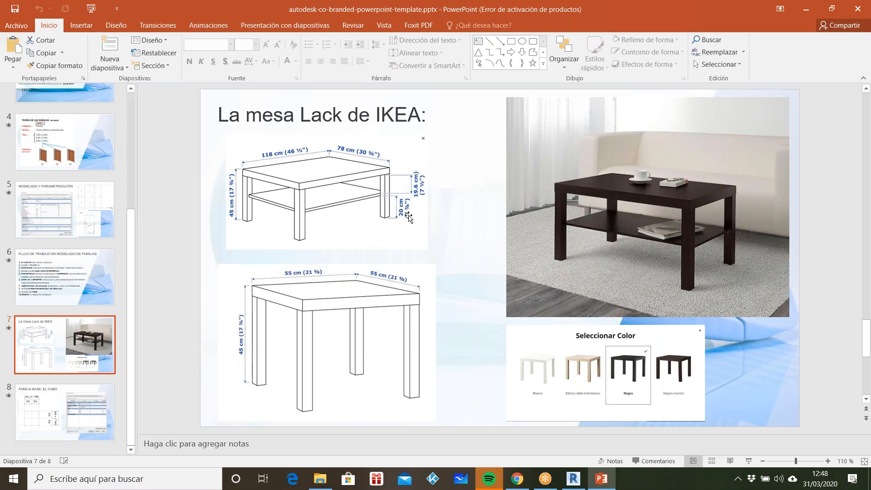
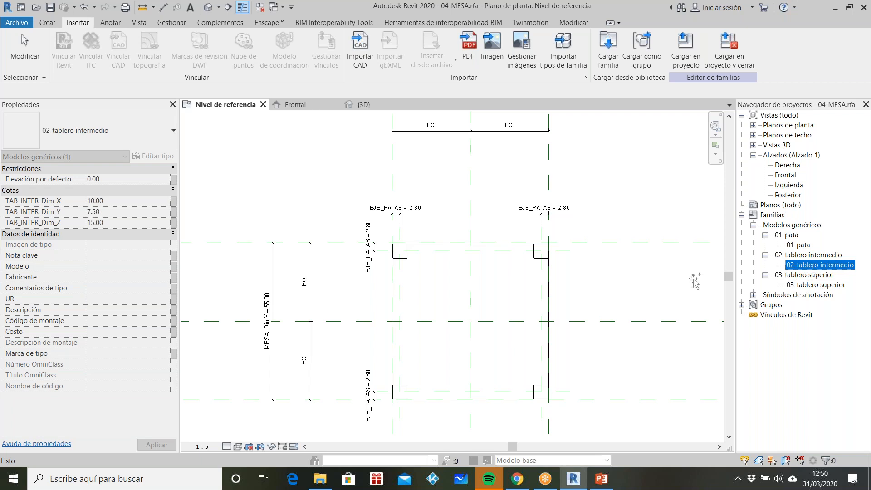
# Place one instance of the 02-tablero intermedio component inside the table outline, near its centre, in the reference level plan
pyautogui.click(487, 310)
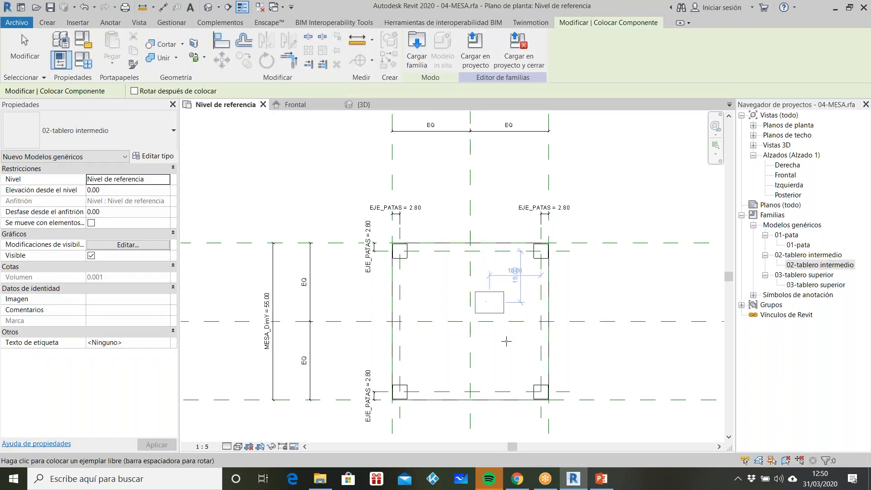
pyautogui.press('Escape')
pyautogui.press('Escape')
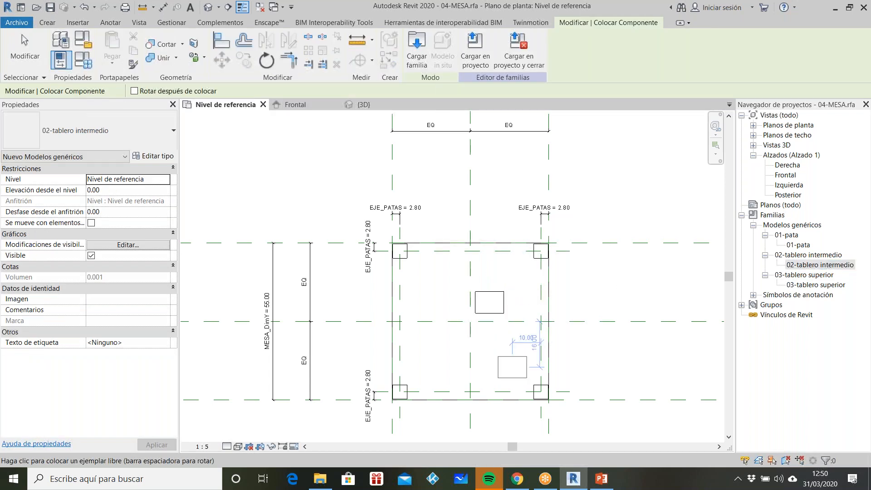
# Align the intermediate board's front/back centre to the horizontal central reference plane, lock it and dismiss the constraint warning
pyautogui.press('a')
pyautogui.press('l')
pyautogui.click(501, 323)
pyautogui.click(499, 303)
pyautogui.click(453, 337)
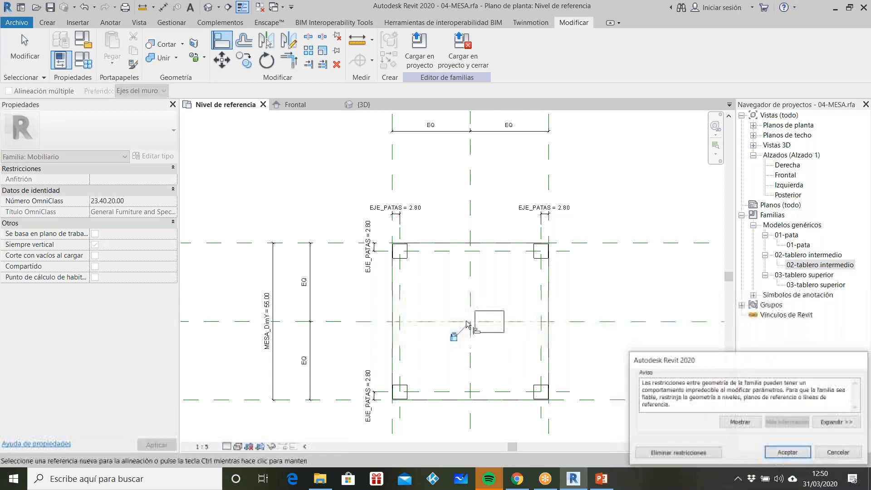
pyautogui.click(838, 452)
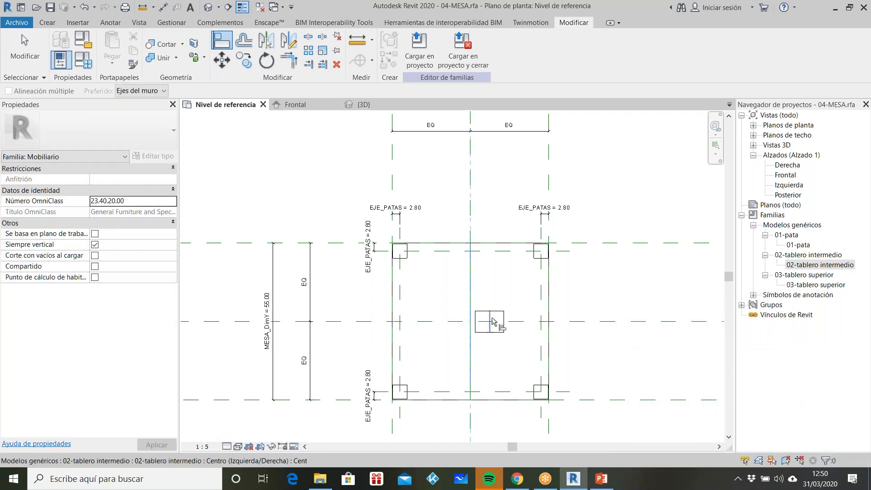
# Align and lock the intermediate board's left/right centre to the vertical central reference plane, accepting the constraint warning
pyautogui.click(492, 345)
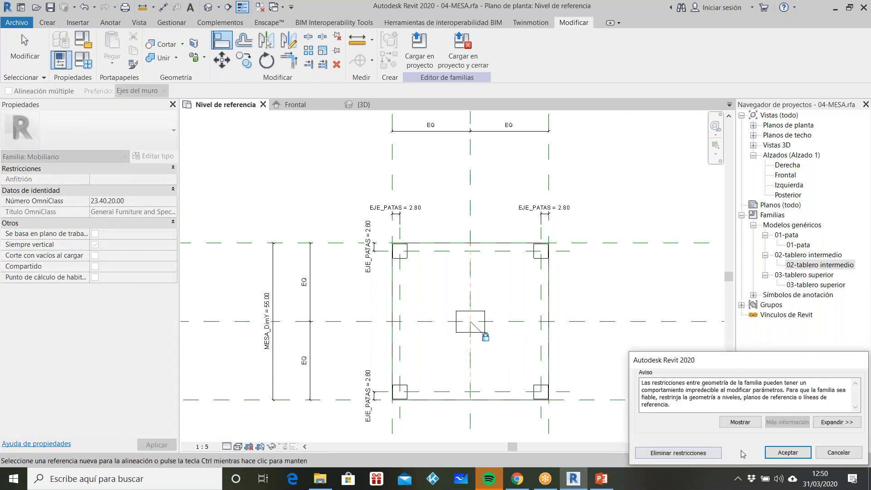
pyautogui.click(788, 452)
pyautogui.press('Escape')
pyautogui.scroll(2, 491, 334)
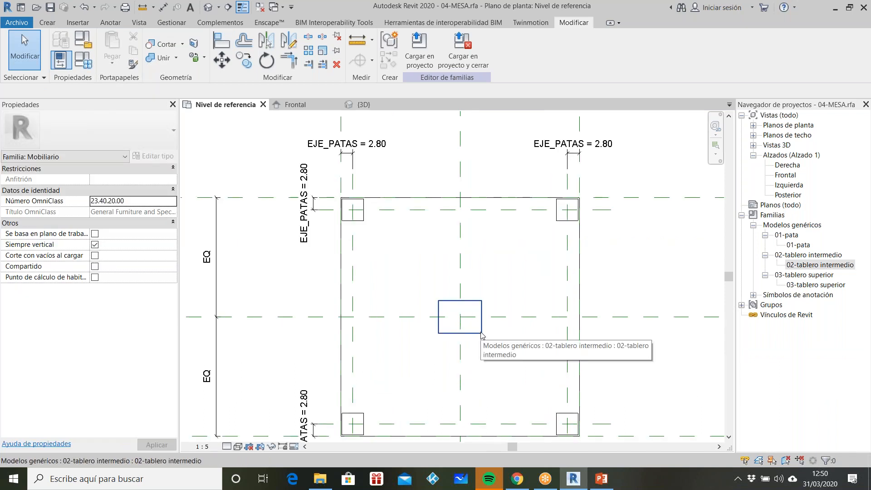
pyautogui.click(482, 333)
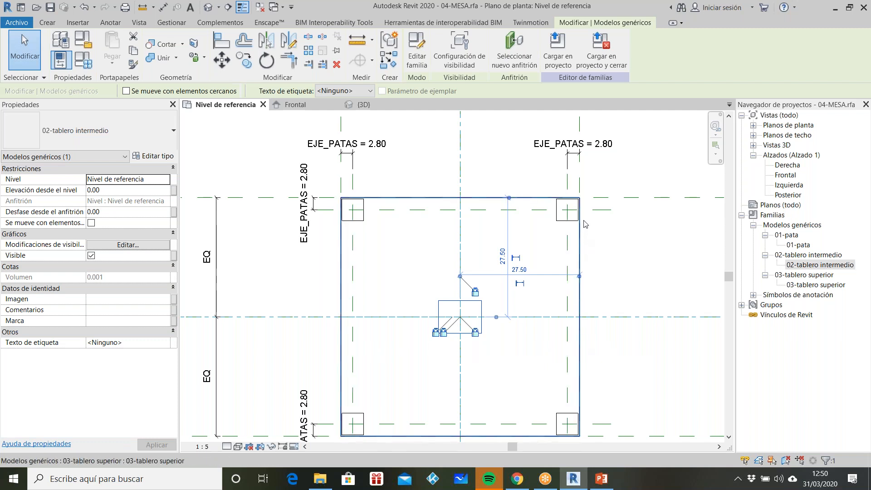
pyautogui.scroll(3, 584, 225)
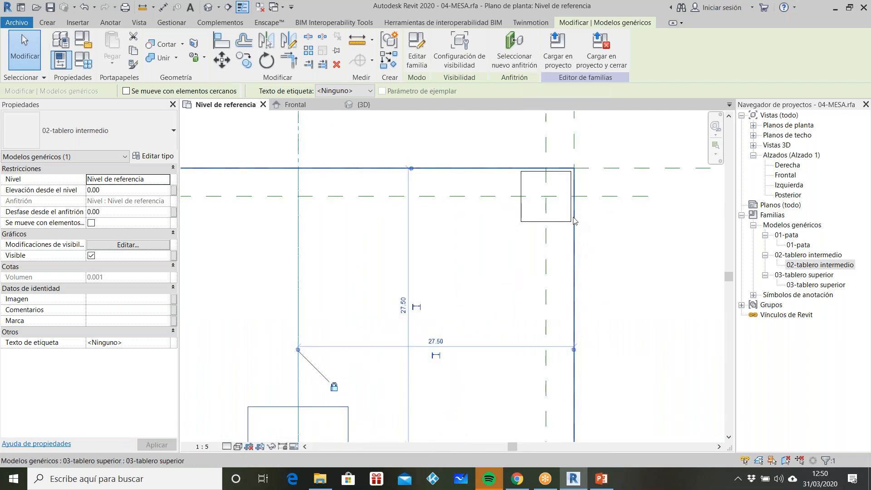
pyautogui.scroll(-3, 575, 221)
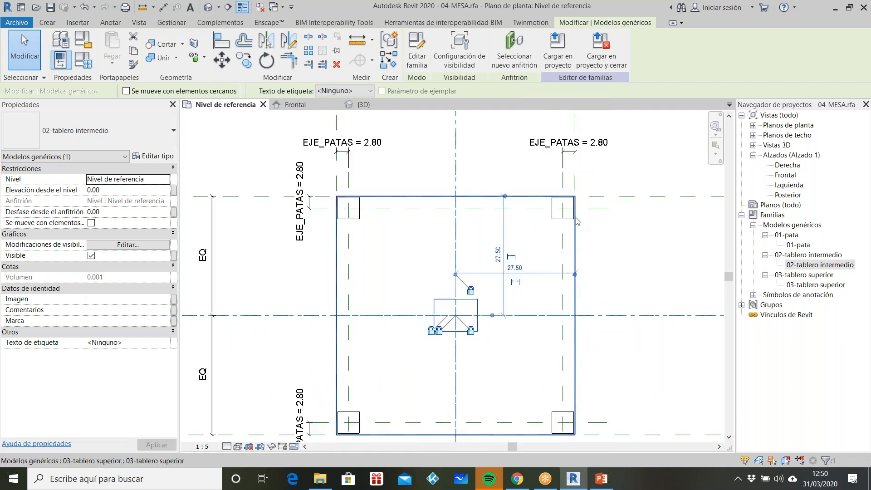
pyautogui.click(89, 65)
pyautogui.press('Escape')
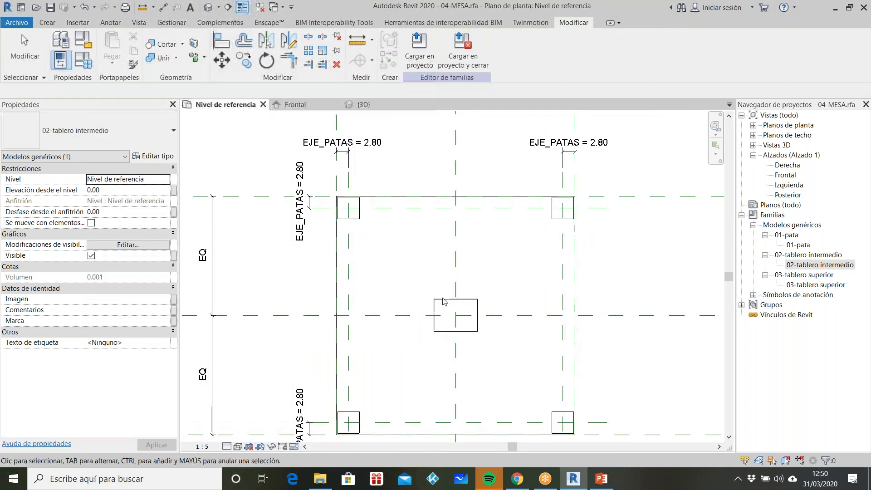
# Associate the intermediate board's TAB_INTER_Dim_X type parameter with a new family parameter named TAB_INT_DimX
pyautogui.click(459, 310)
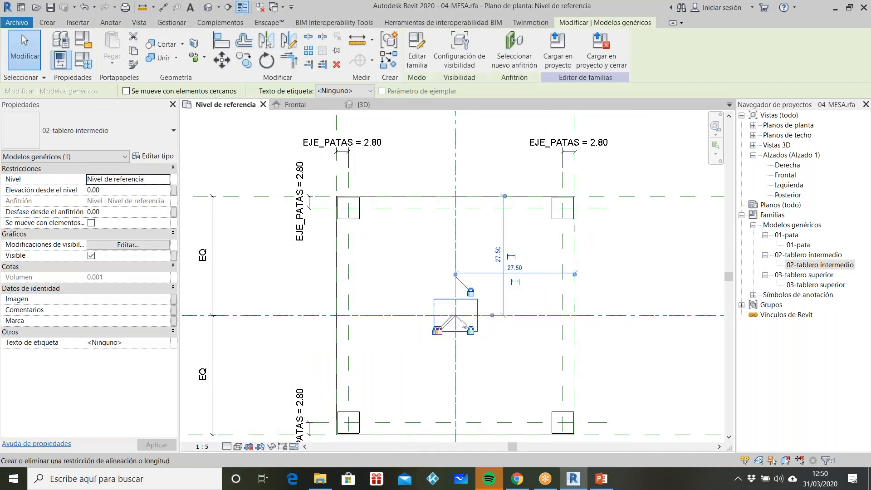
pyautogui.click(158, 156)
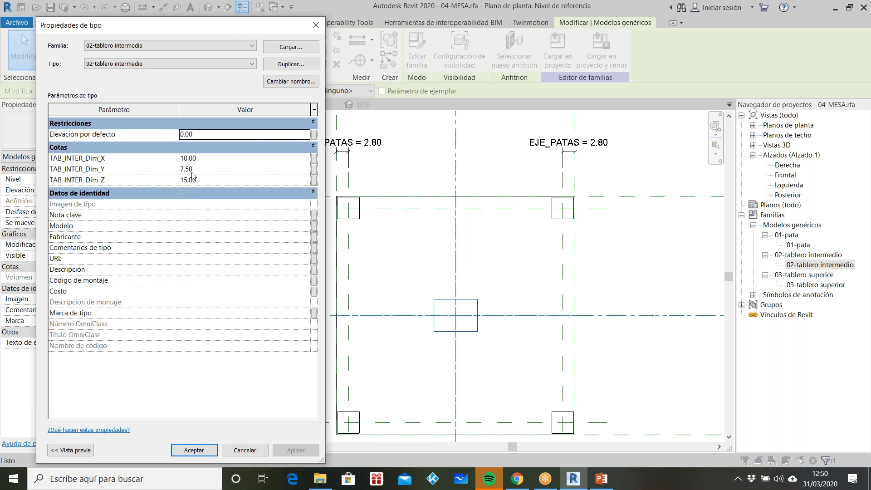
pyautogui.click(314, 159)
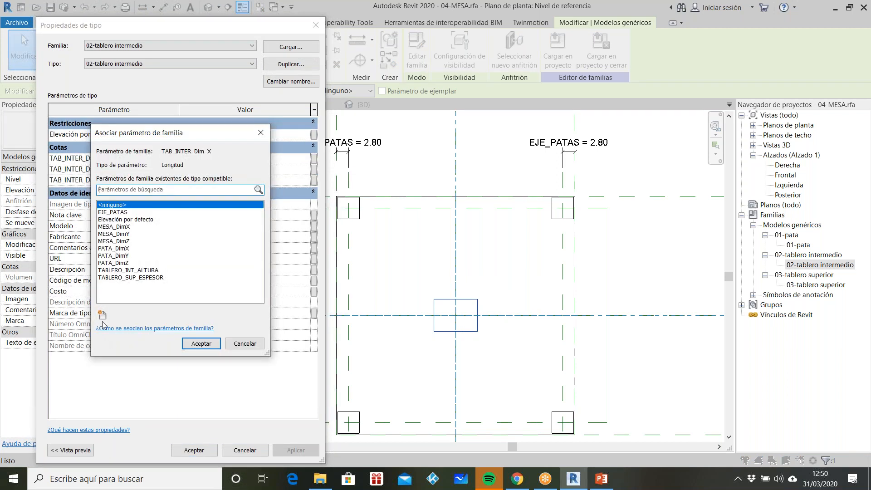
pyautogui.click(103, 316)
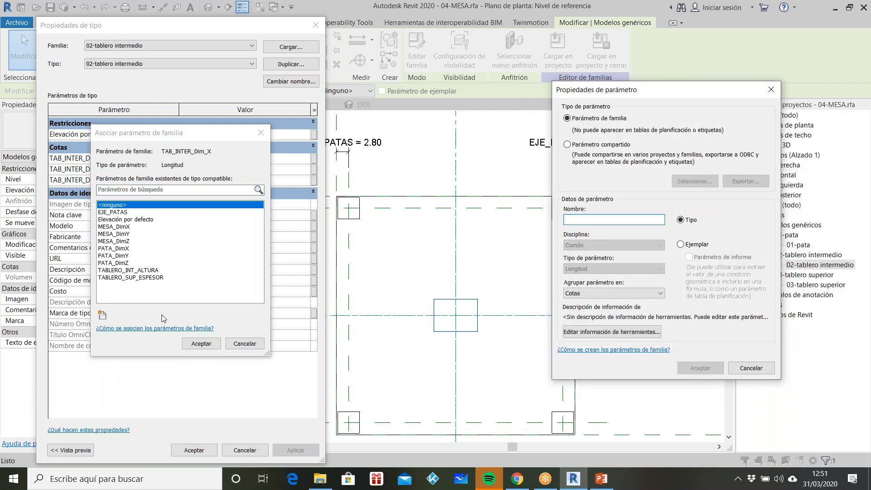
pyautogui.write('TAB_INT_DimX')
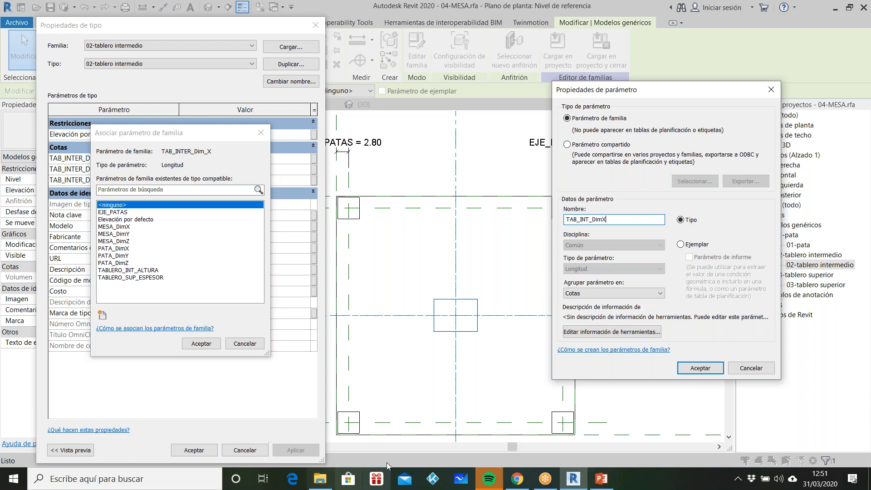
pyautogui.click(700, 368)
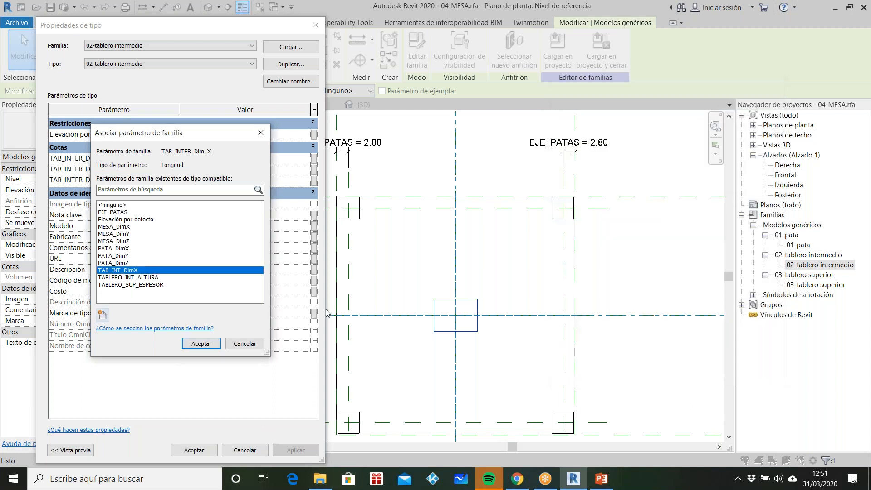
pyautogui.click(201, 343)
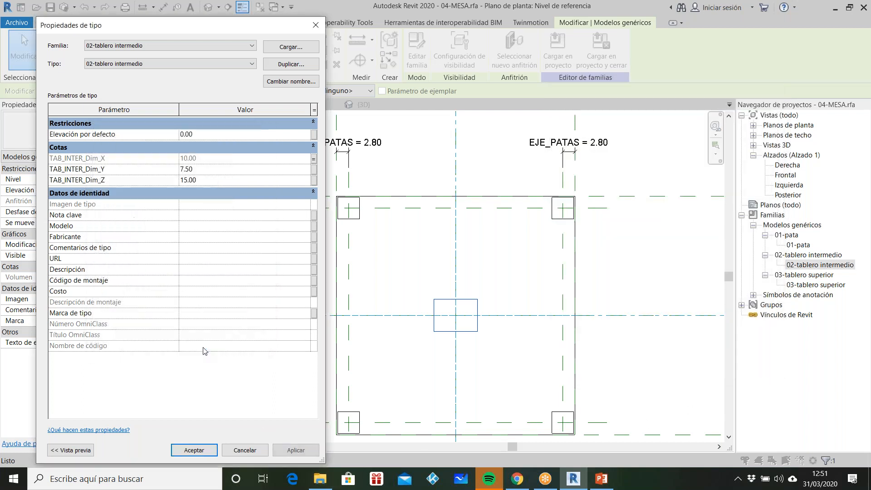
# Associate the board's TAB_INTER_Dim_Y type parameter with a new family parameter named TAB_INT_DimY
pyautogui.click(313, 169)
pyautogui.click(103, 315)
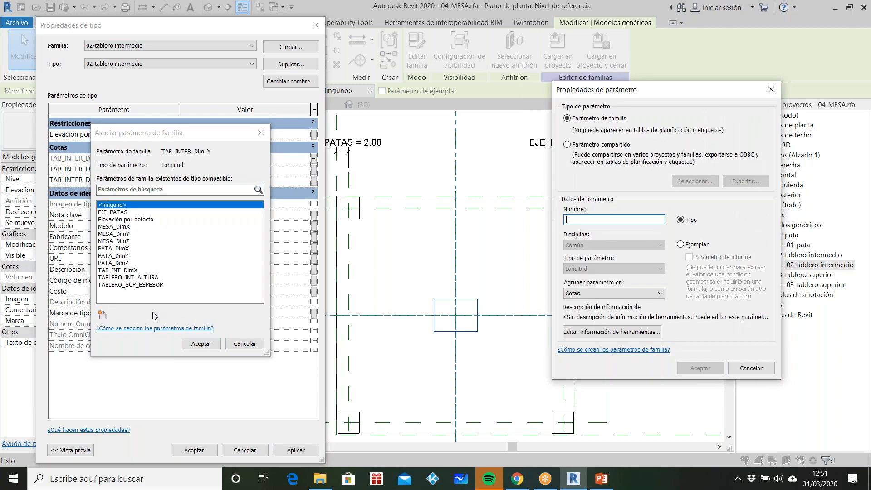
pyautogui.write('TAB_INT_DimY')
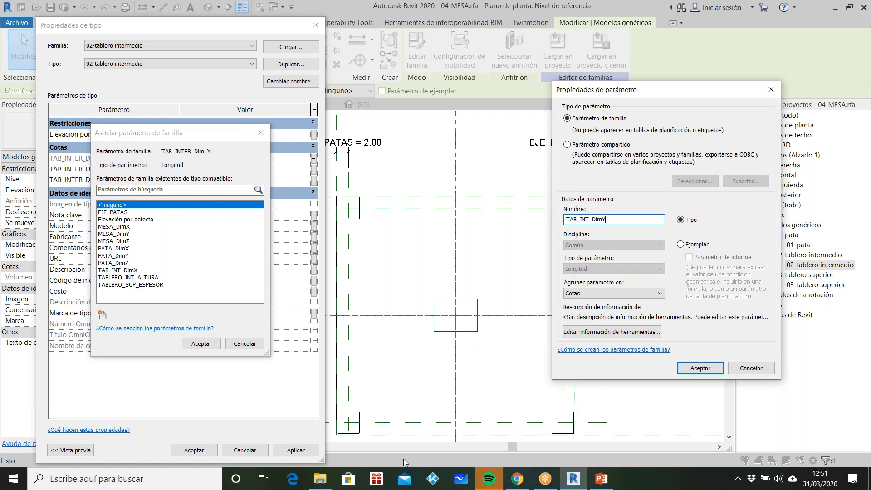
pyautogui.click(701, 368)
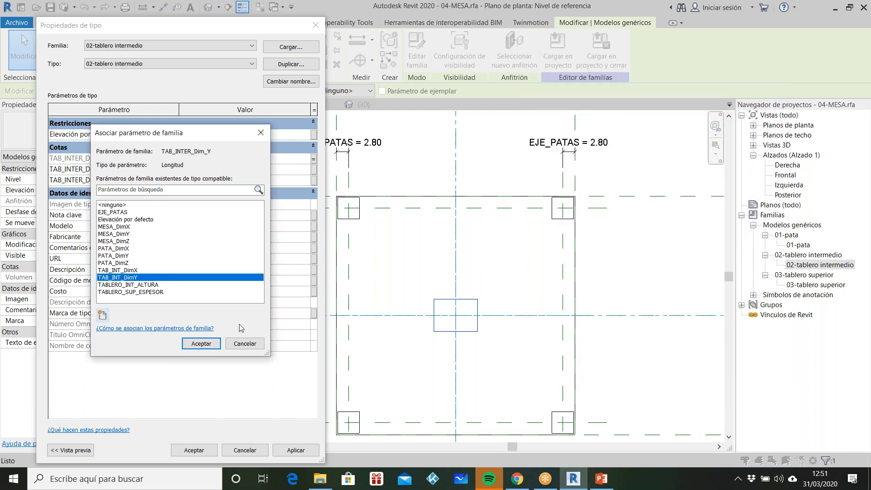
pyautogui.click(201, 343)
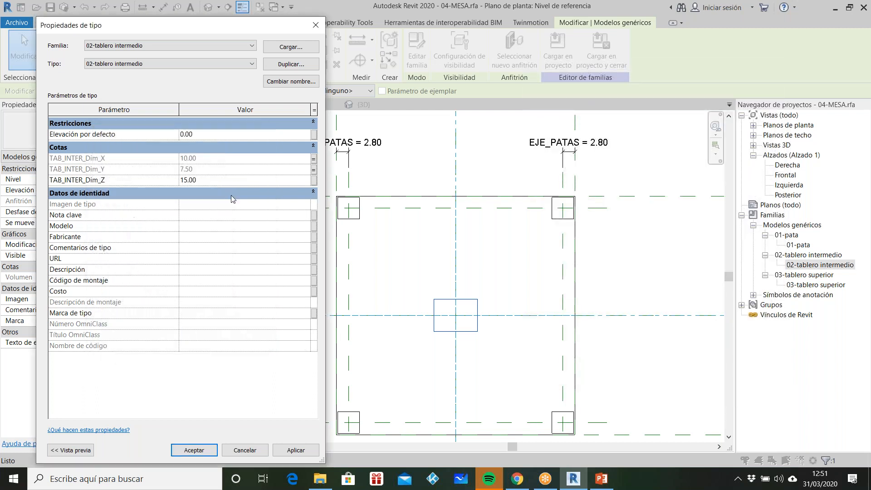
# Associate the board's TAB_INTER_Dim_Z with a new family parameter named TAB_INT_Espesor, and apply and accept the type properties
pyautogui.click(314, 180)
pyautogui.click(103, 316)
pyautogui.write('TAB_INT_Espesor')
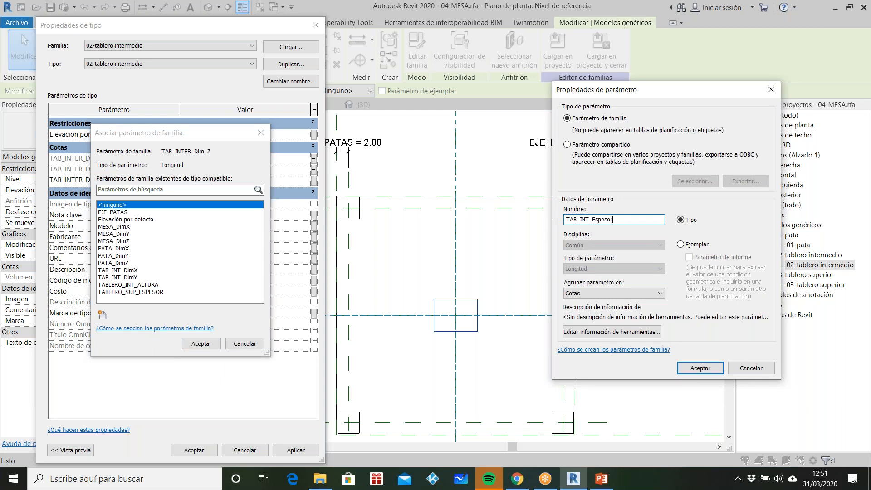
pyautogui.click(700, 368)
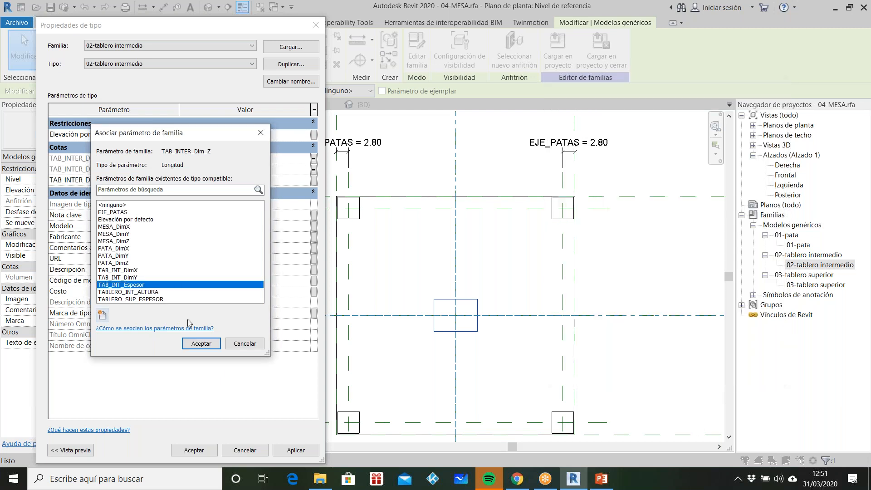
pyautogui.click(211, 347)
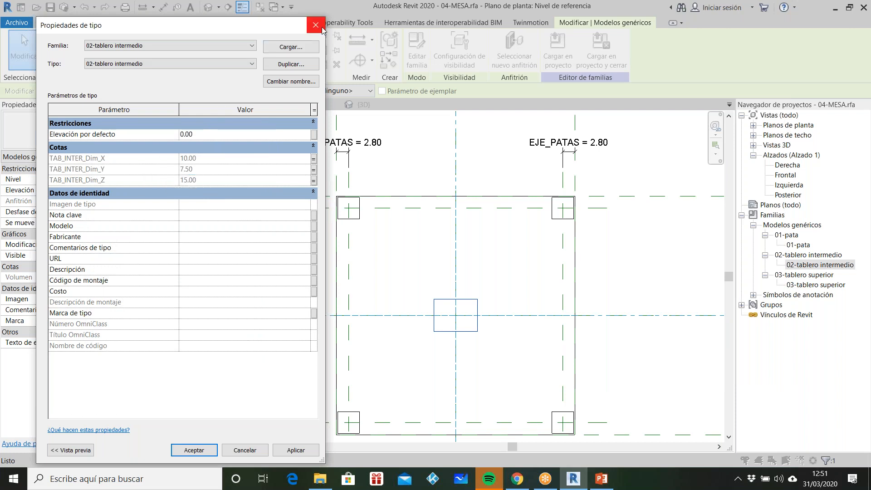
pyautogui.click(296, 450)
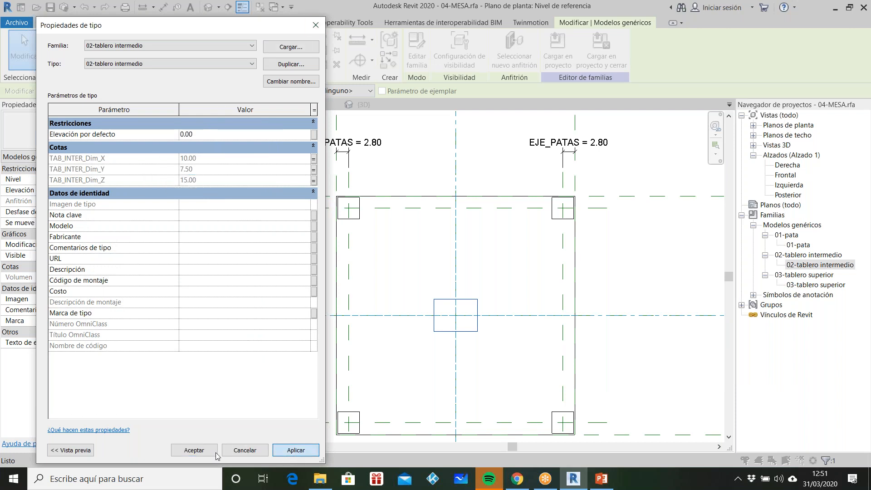
pyautogui.click(199, 453)
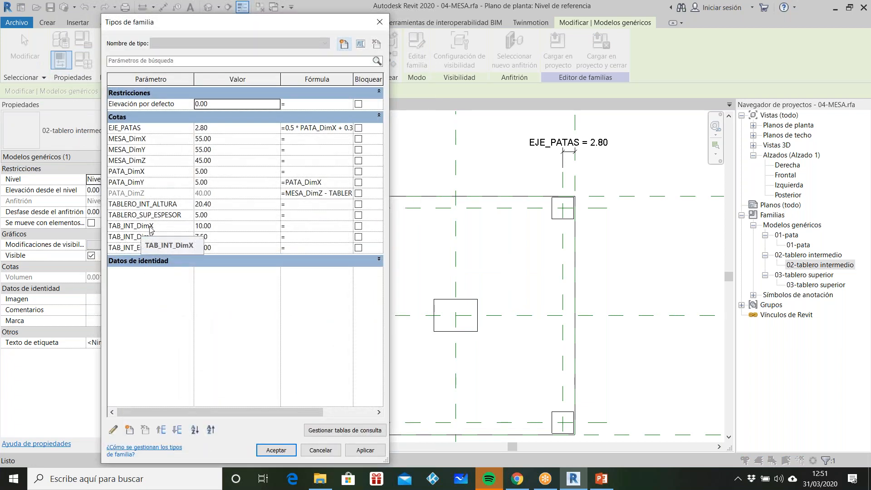
# Set the formula of TAB_INT_DimX to MESA_DimX-6mm in the family types
pyautogui.click(314, 226)
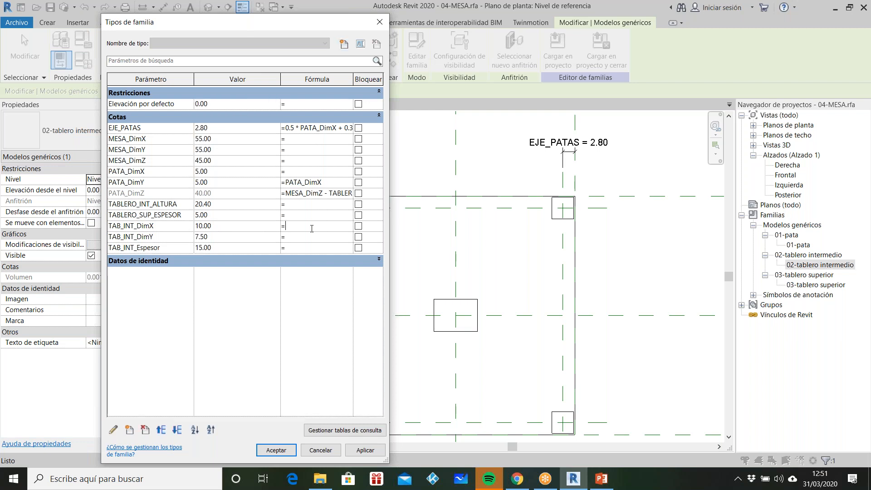
pyautogui.write('MESA_DimX-6mm')
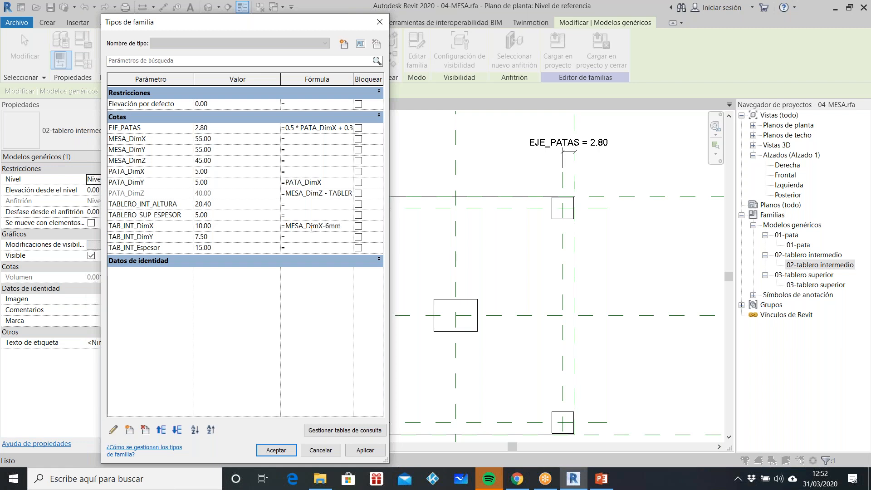
pyautogui.press('Tab')
# Set the formula of TAB_INT_DimY to MESA_DimY-0.6cm-2*PATA_DimY and apply the family types
pyautogui.click(311, 240)
pyautogui.write('MESA_DimY-0')
pyautogui.write('.6c')
pyautogui.write('m')
pyautogui.press('BackSpace')
pyautogui.write('cm-2*')
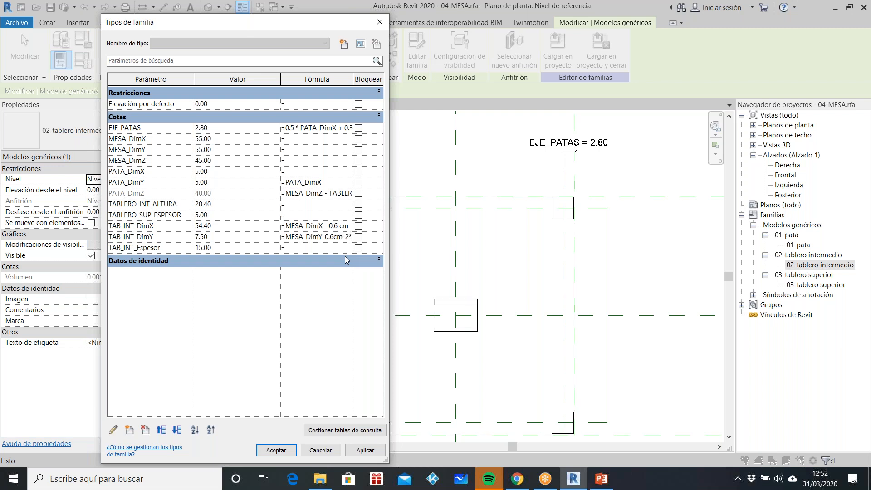
pyautogui.write('PATA_DimY')
pyautogui.press('Tab')
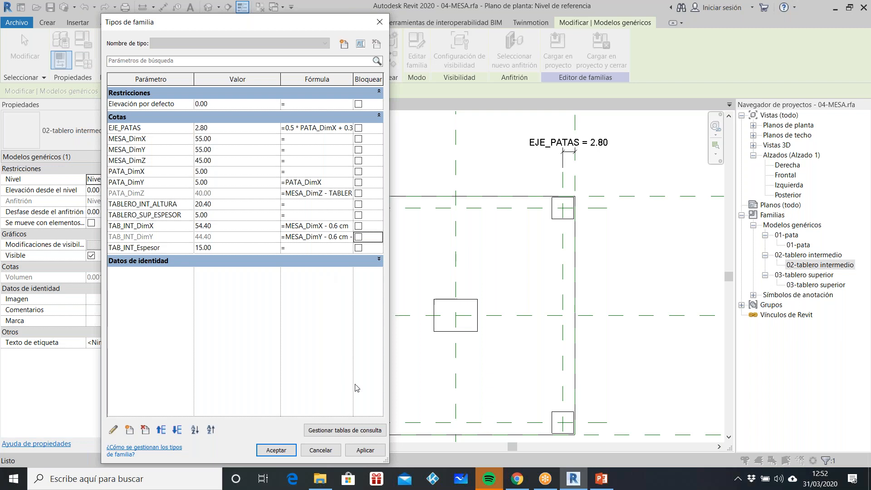
pyautogui.click(366, 451)
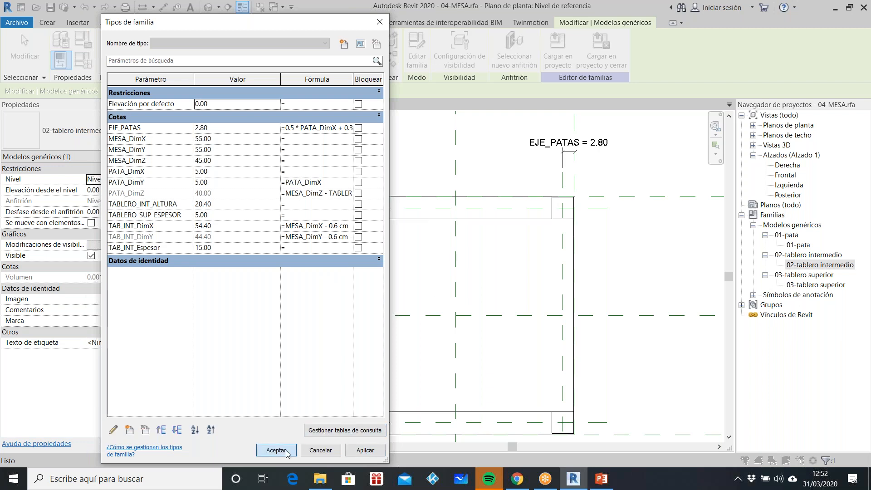
# Accept the formula changes and set the TAB_INT_Espesor thickness parameter to 0.4 in the family types
pyautogui.click(276, 450)
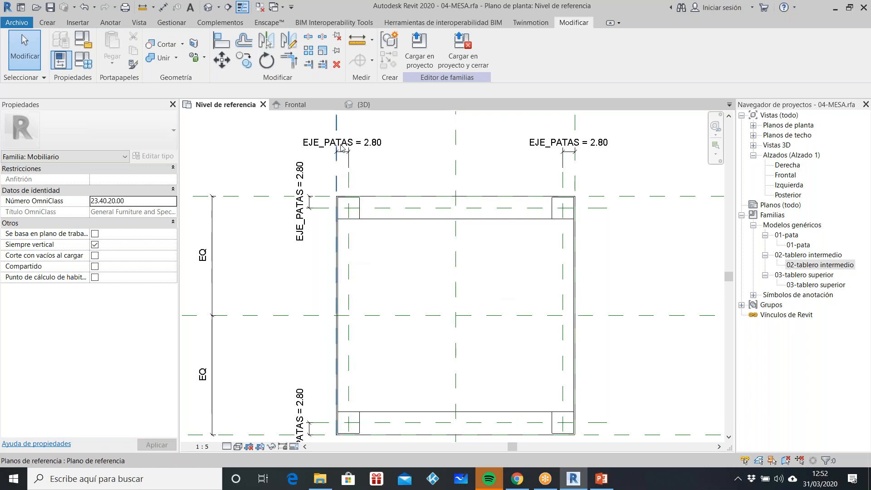
pyautogui.click(295, 105)
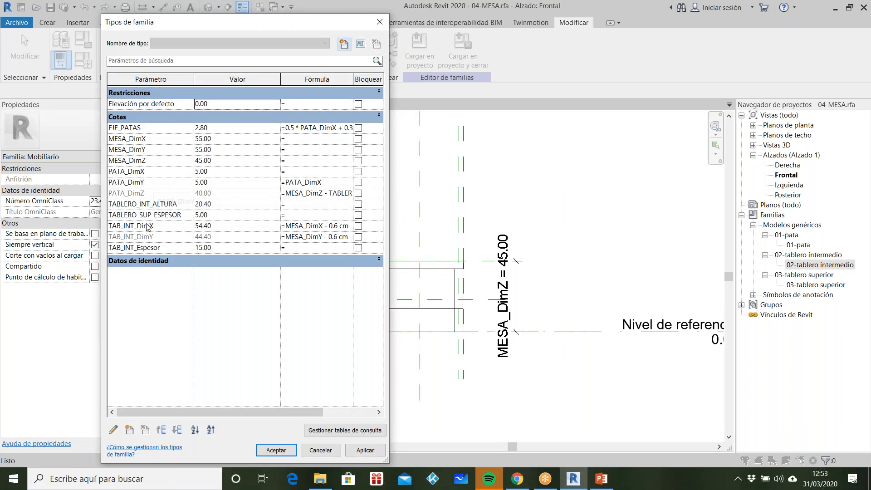
pyautogui.click(238, 249)
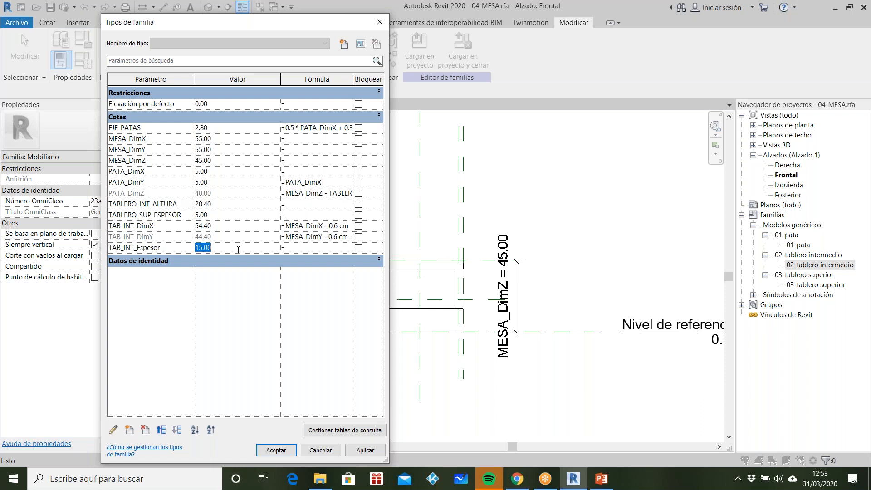
pyautogui.write('0.4')
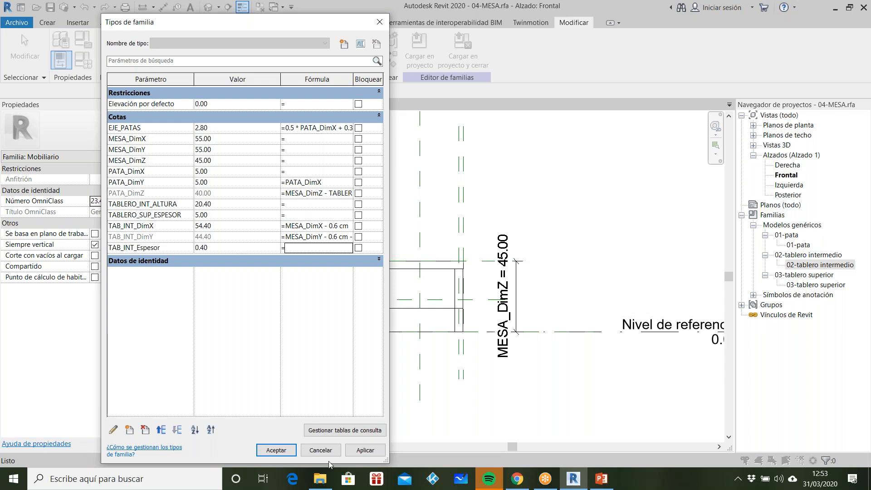
pyautogui.click(365, 450)
pyautogui.click(276, 450)
# Align the intermediate board's top face with the TABLERO_INT_ALTURA reference plane in the front elevation
pyautogui.scroll(3, 414, 323)
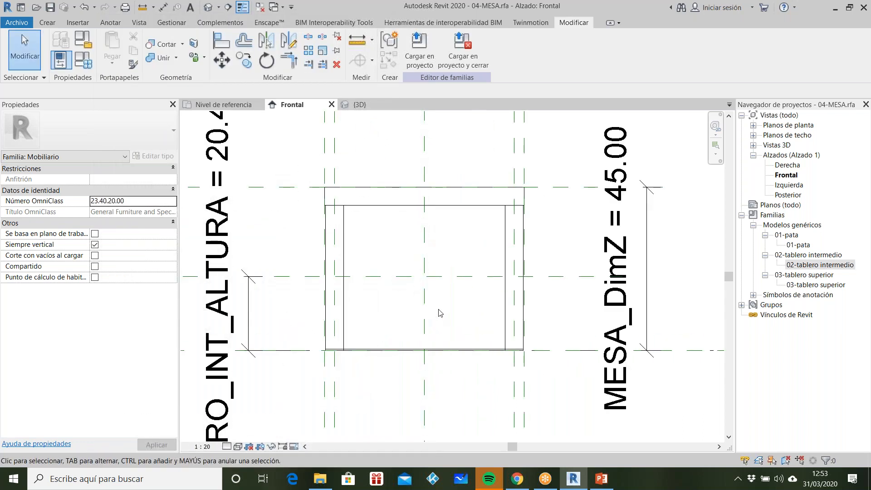
pyautogui.press('a')
pyautogui.press('l')
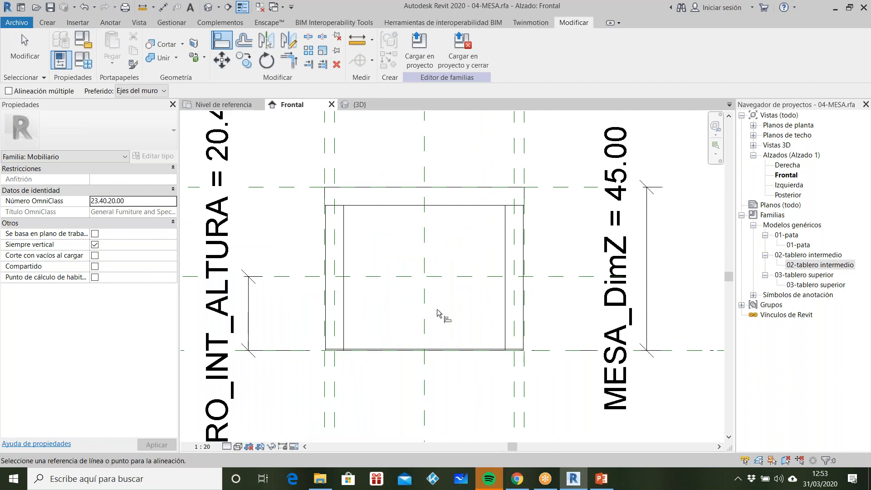
pyautogui.click(447, 276)
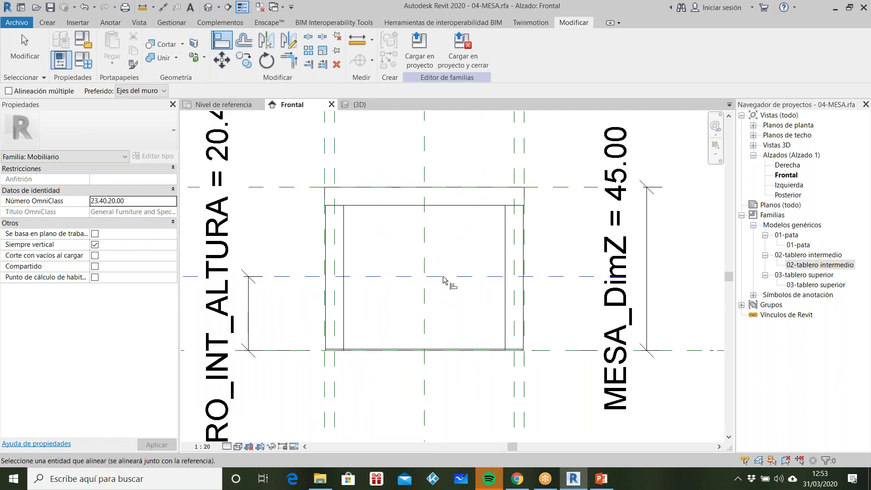
pyautogui.click(449, 349)
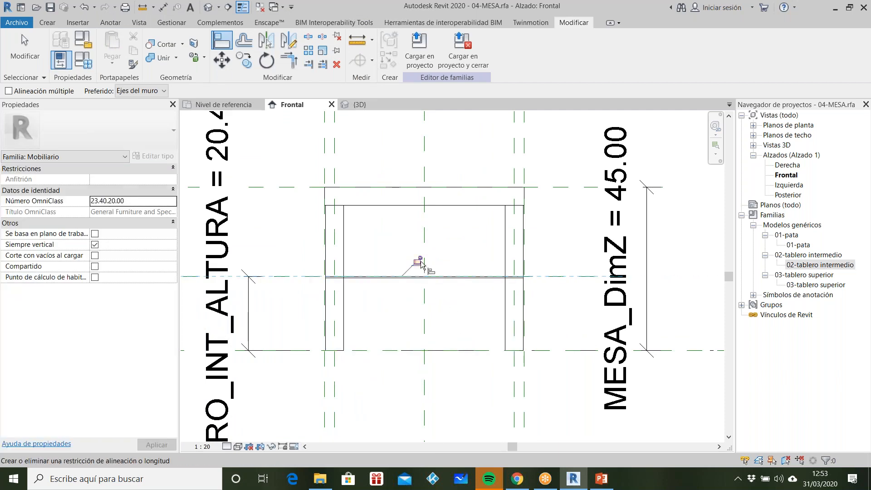
pyautogui.press('Escape')
pyautogui.press('Escape')
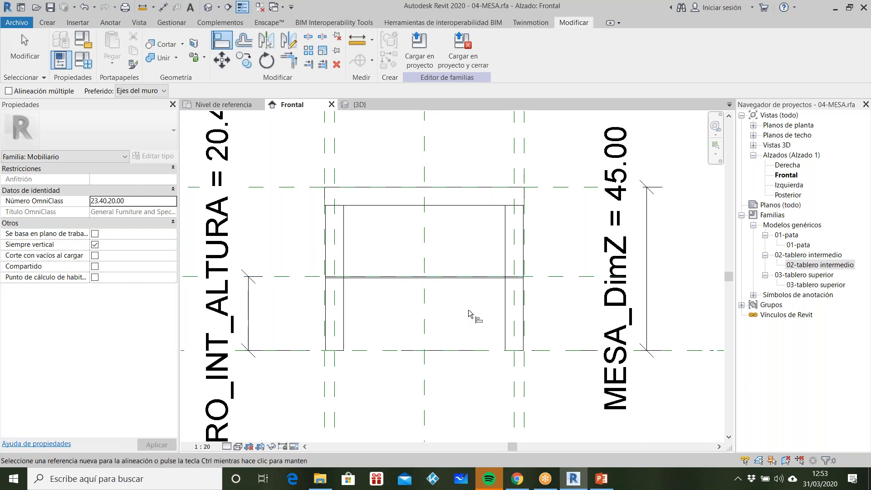
# Inspect the table with its intermediate board in 3D and compare it with the Lack table reference slide in PowerPoint
pyautogui.scroll(-2, 457, 315)
pyautogui.click(359, 105)
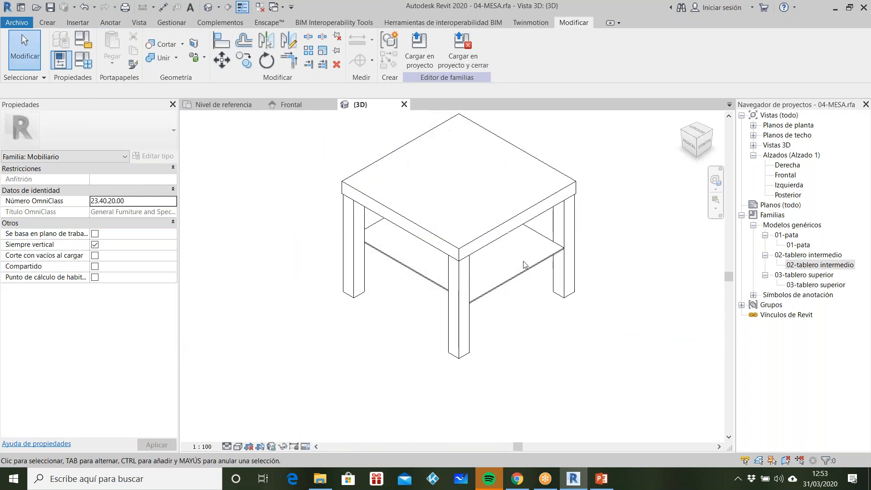
pyautogui.keyDown('shift'); pyautogui.moveTo(519, 278); pyautogui.dragTo(376, 247, button='middle'); pyautogui.keyUp('shift')
pyautogui.keyDown('shift'); pyautogui.moveTo(538, 241); pyautogui.dragTo(570, 303, button='middle'); pyautogui.keyUp('shift')
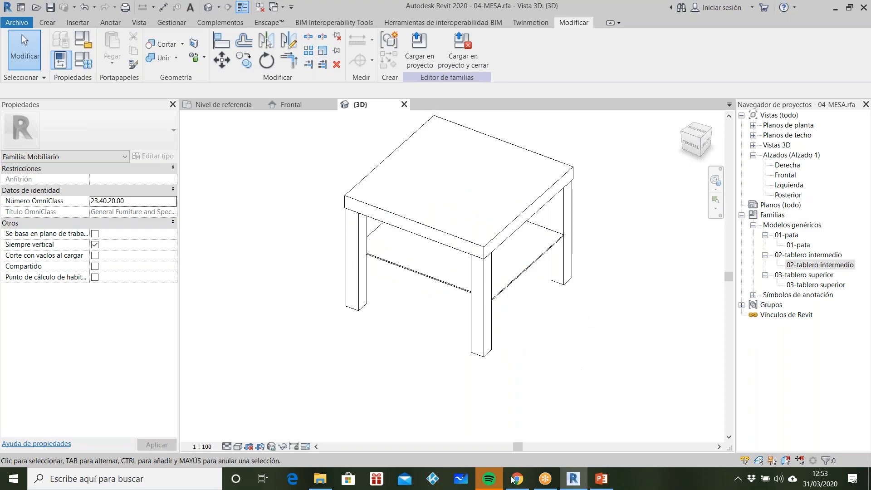
pyautogui.click(520, 483)
pyautogui.click(602, 479)
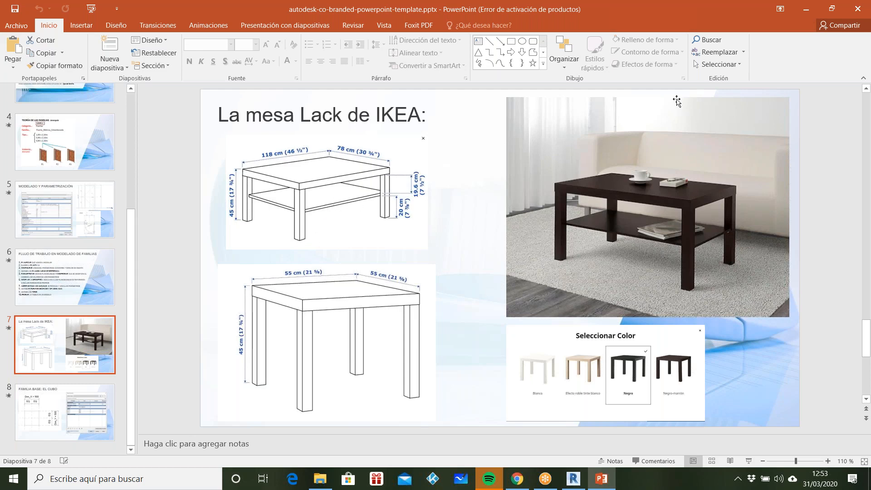
pyautogui.doubleClick(620, 7)
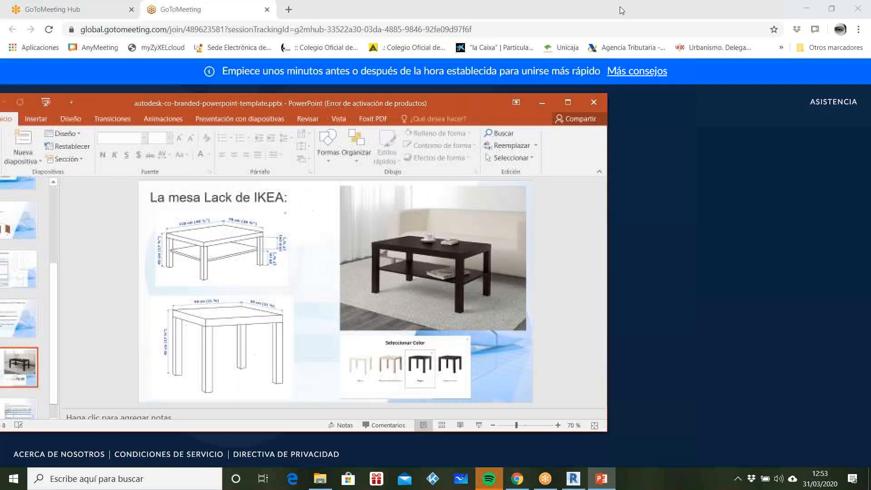
pyautogui.click(686, 72)
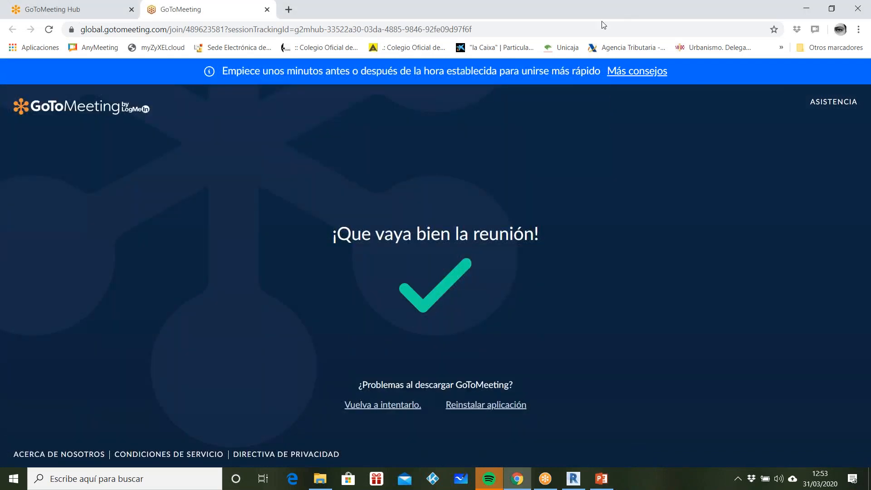
pyautogui.moveTo(602, 16); pyautogui.dragTo(602, 97)
pyautogui.click(672, 101)
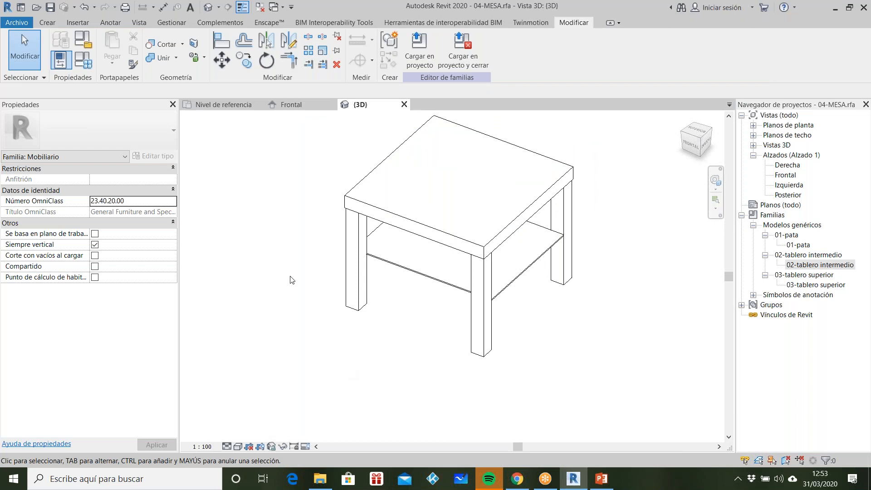
# Associate the intermediate board's Visible property with a new type parameter named TABLERO_INTERMEDIO
pyautogui.click(439, 287)
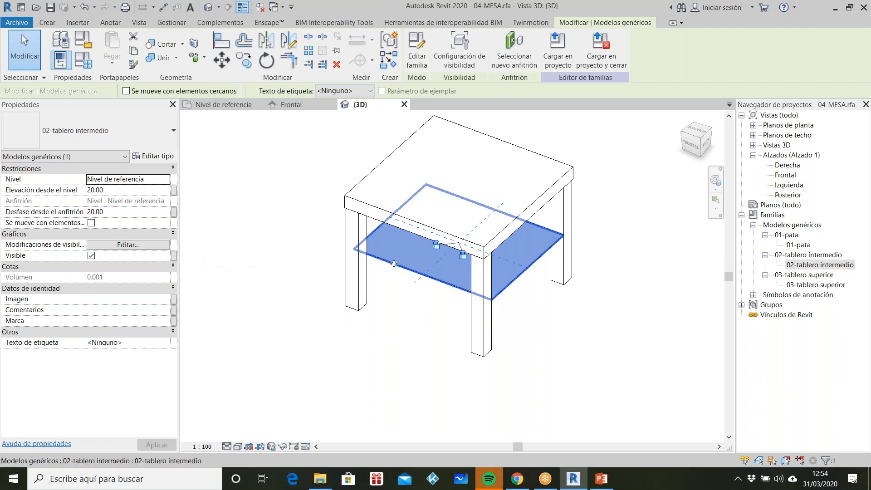
pyautogui.click(175, 255)
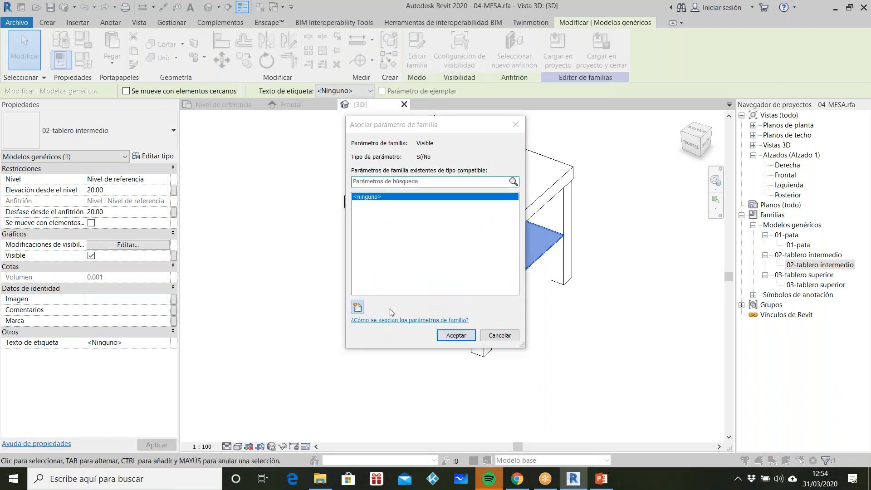
pyautogui.click(357, 307)
pyautogui.write('TABLERO_INTERMEDIO')
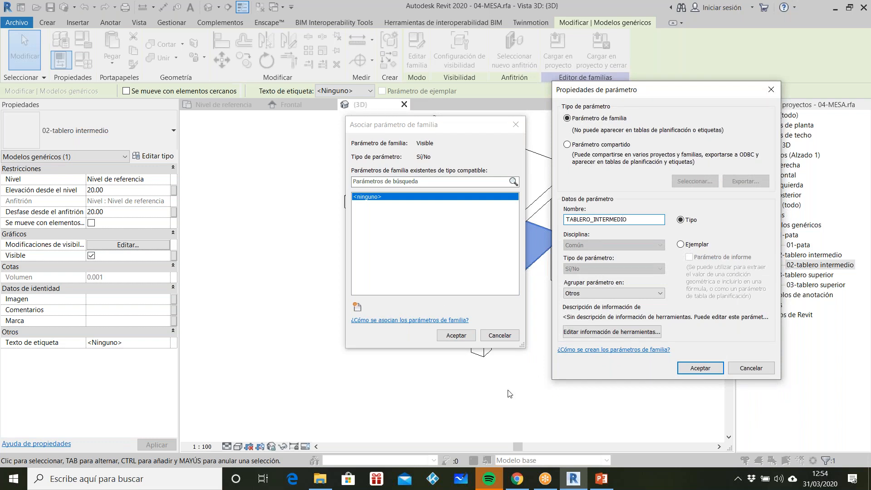
pyautogui.click(700, 368)
pyautogui.click(455, 335)
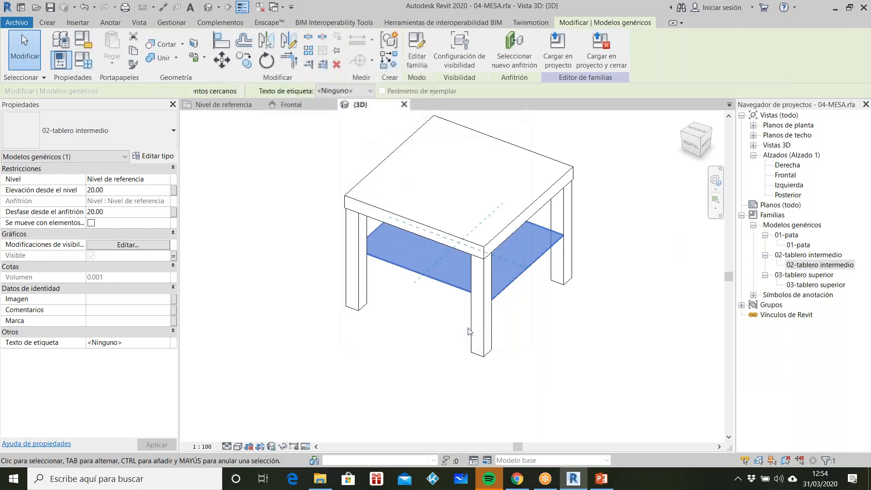
pyautogui.click(269, 171)
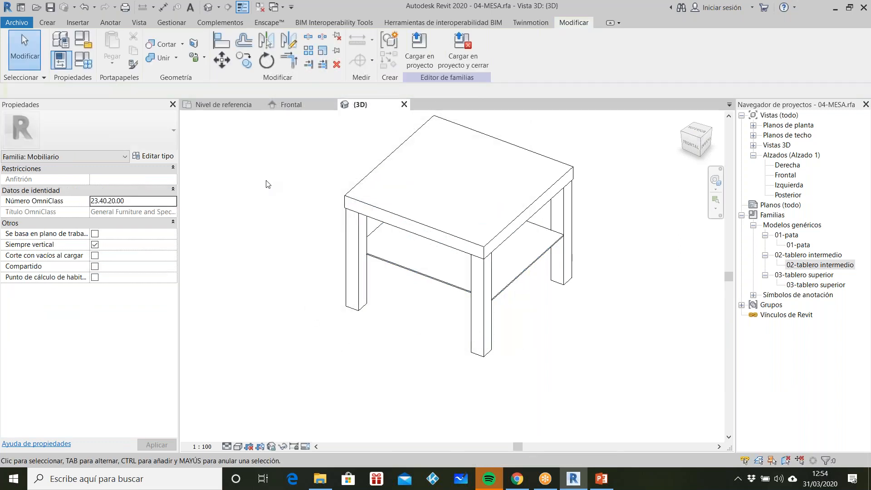
# Turn on preview visibility in 3D and test TABLERO_INTERMEDIO by applying it off and back on in the family types
pyautogui.click(307, 446)
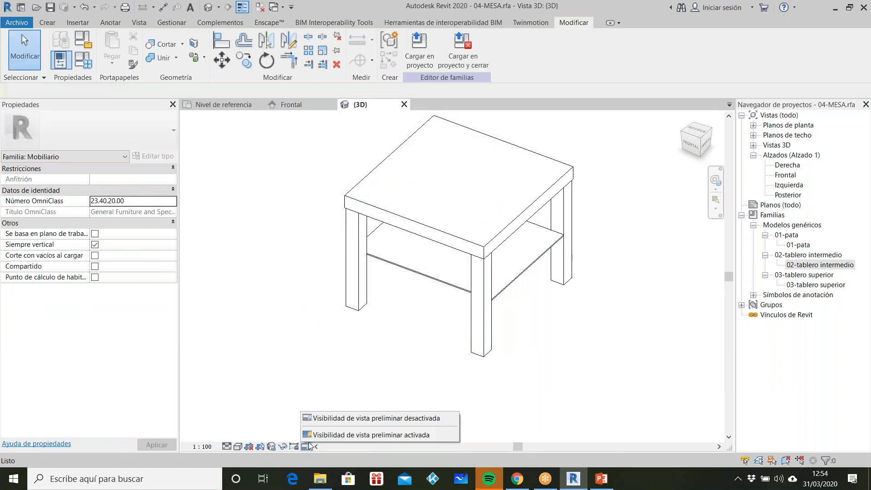
pyautogui.click(320, 435)
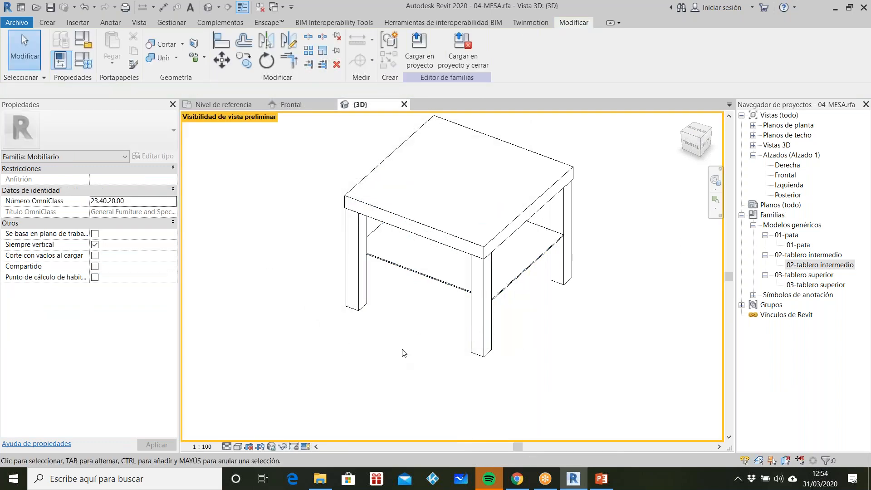
pyautogui.click(84, 59)
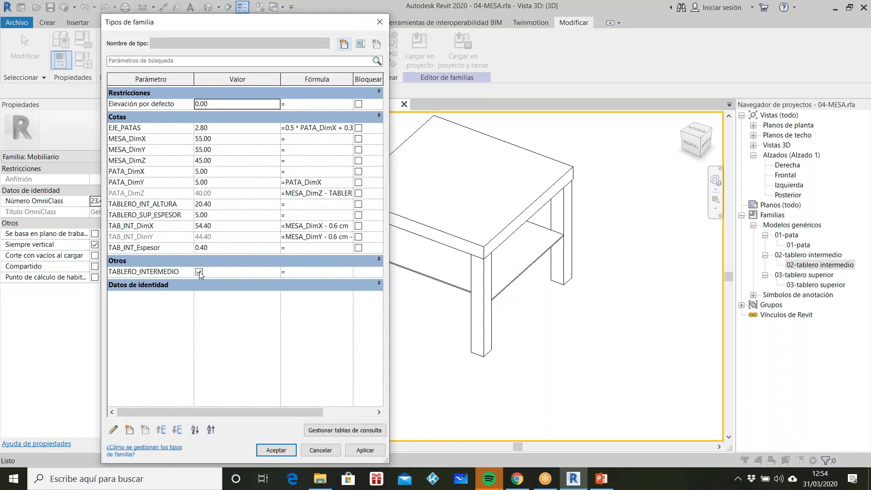
pyautogui.click(198, 272)
pyautogui.click(365, 450)
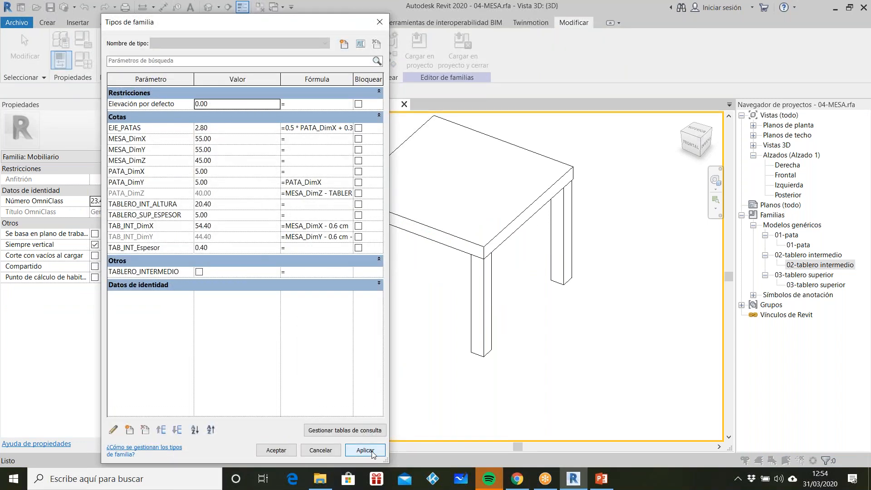
pyautogui.click(199, 272)
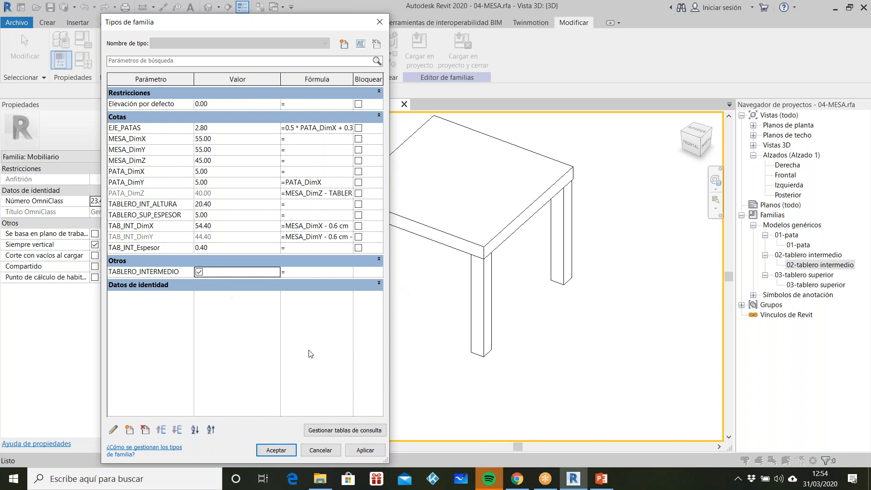
pyautogui.click(373, 449)
pyautogui.click(275, 450)
# Review the 3D table and check the dimensions of both Lack table models on the PowerPoint slide, returning to Revit
pyautogui.moveTo(535, 266); pyautogui.dragTo(505, 295, button='middle')
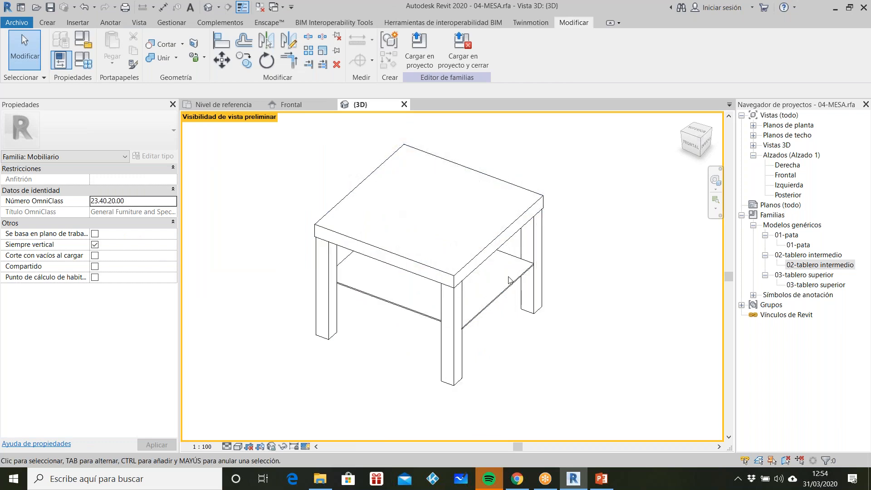
pyautogui.scroll(-1, 508, 277)
pyautogui.scroll(1, 411, 252)
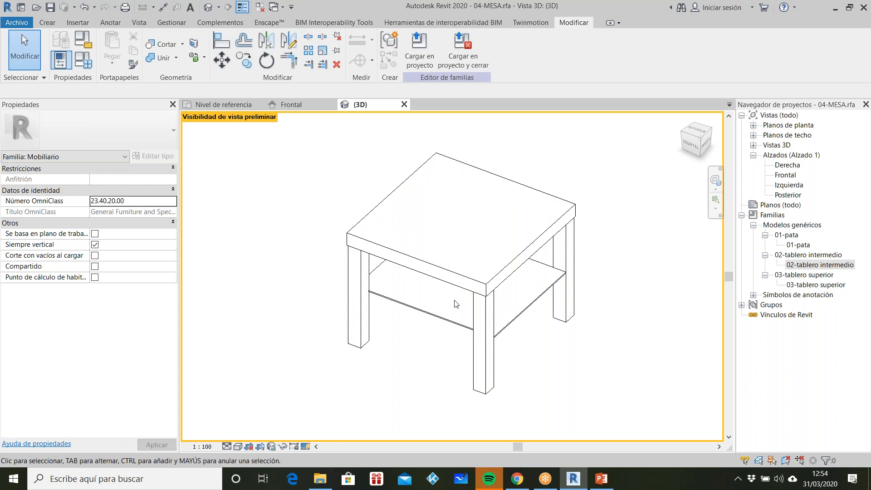
pyautogui.scroll(-1, 488, 294)
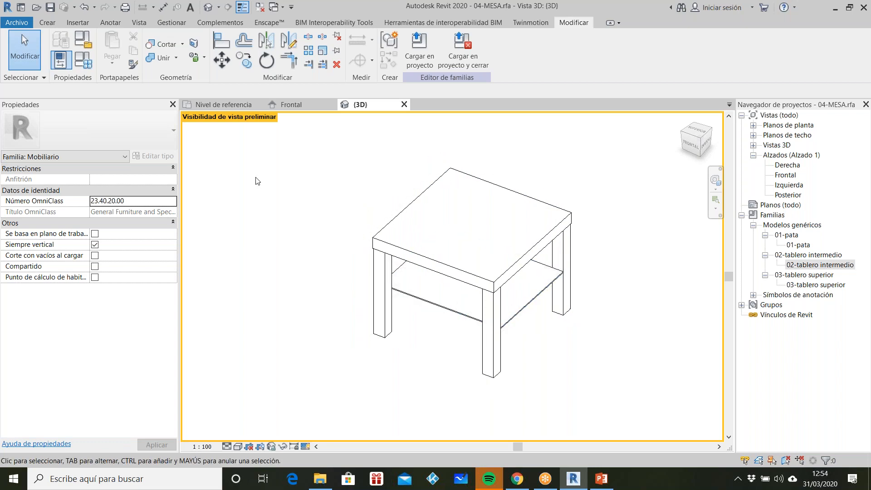
pyautogui.scroll(4, 383, 147)
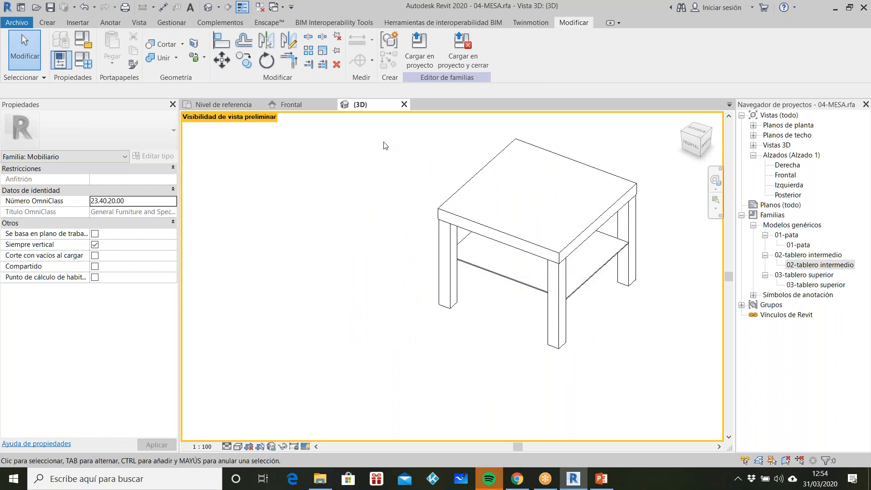
pyautogui.scroll(-1, 383, 149)
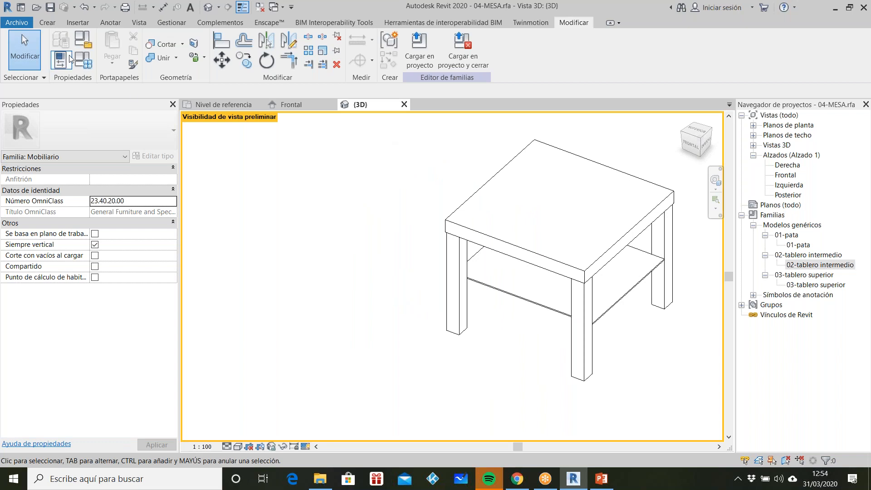
pyautogui.moveTo(515, 482)
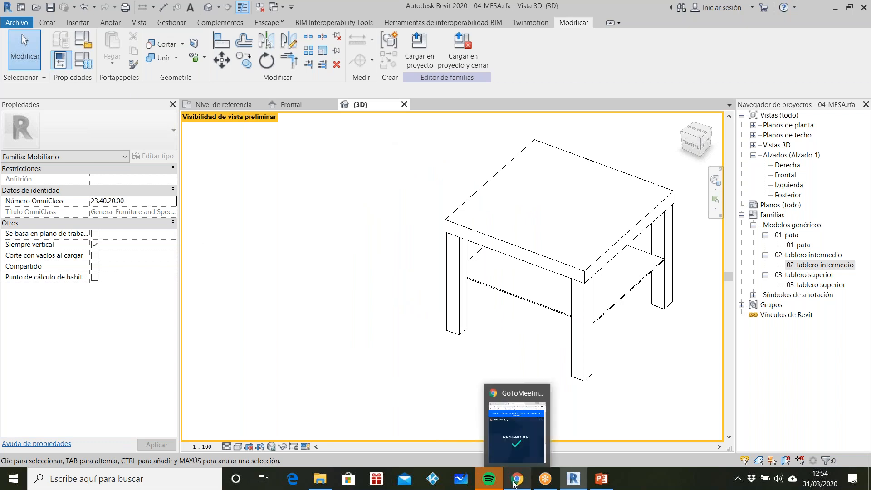
pyautogui.click(602, 479)
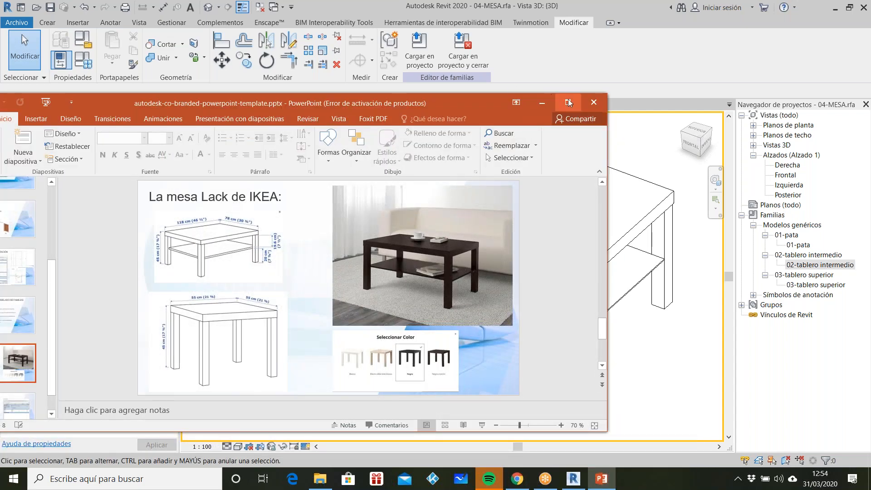
pyautogui.click(568, 103)
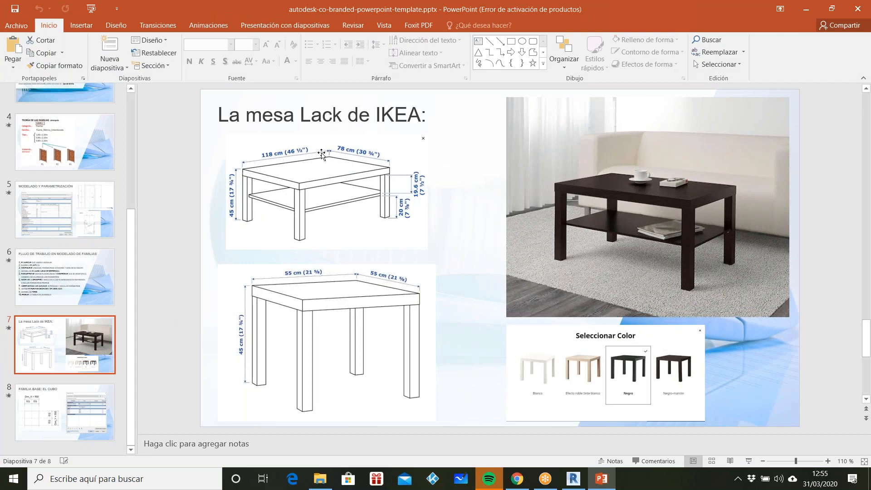
pyautogui.doubleClick(620, 11)
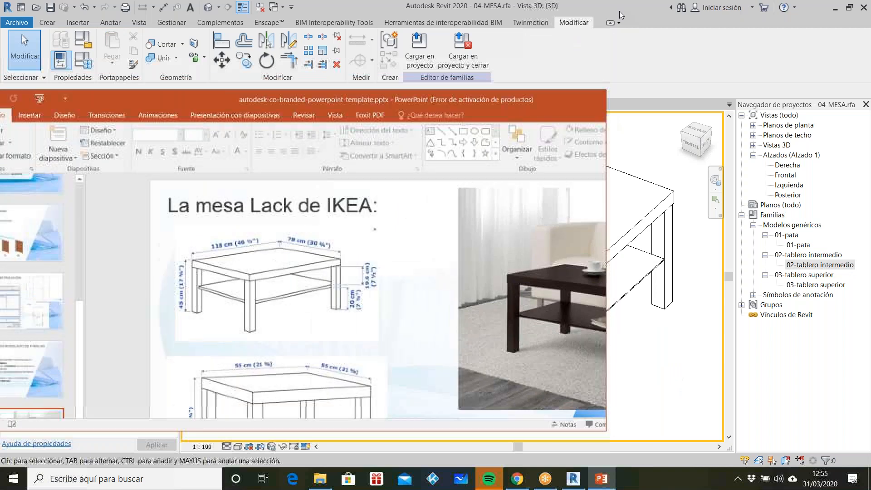
pyautogui.click(543, 102)
# Create a family type named Auxiiar and apply it with TABLERO_INTERMEDIO turned off
pyautogui.click(83, 60)
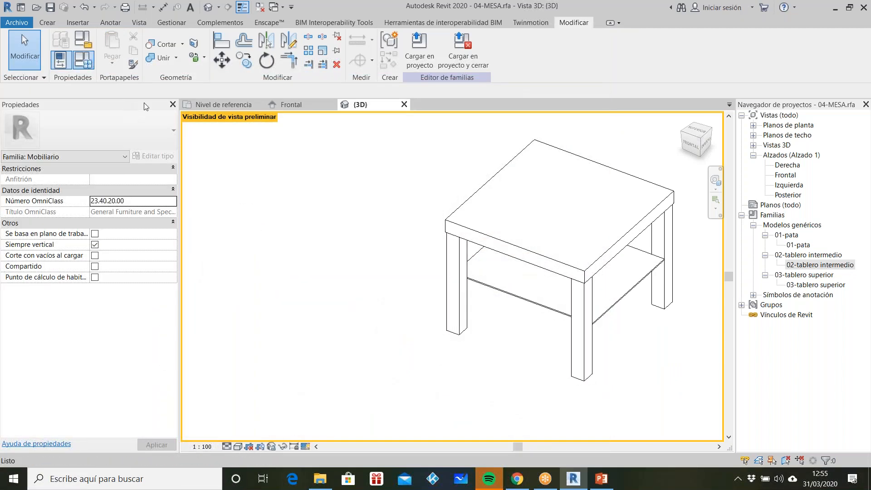
pyautogui.moveTo(245, 23); pyautogui.dragTo(209, 33)
pyautogui.click(307, 55)
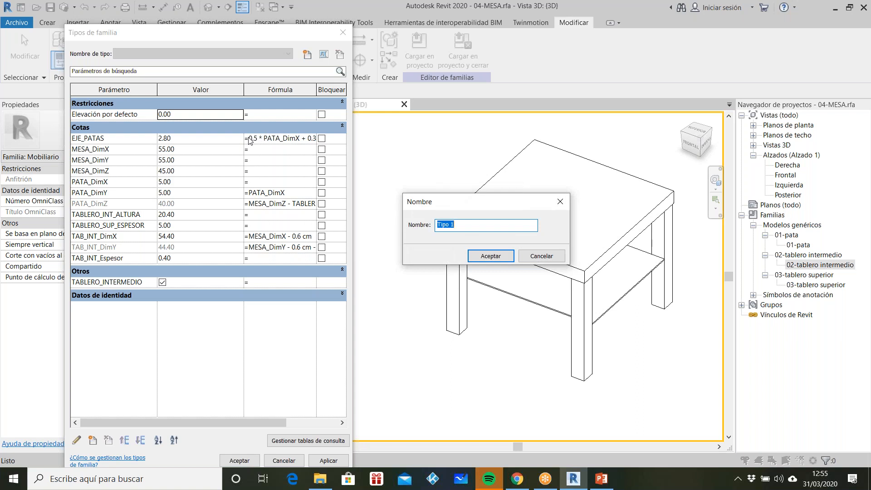
pyautogui.write('a')
pyautogui.press('BackSpace')
pyautogui.press('BackSpace')
pyautogui.press('BackSpace')
pyautogui.press('BackSpace')
pyautogui.press('BackSpace')
pyautogui.press('BackSpace')
pyautogui.press('BackSpace')
pyautogui.press('BackSpace')
pyautogui.write('Auxiiar')
pyautogui.click(490, 257)
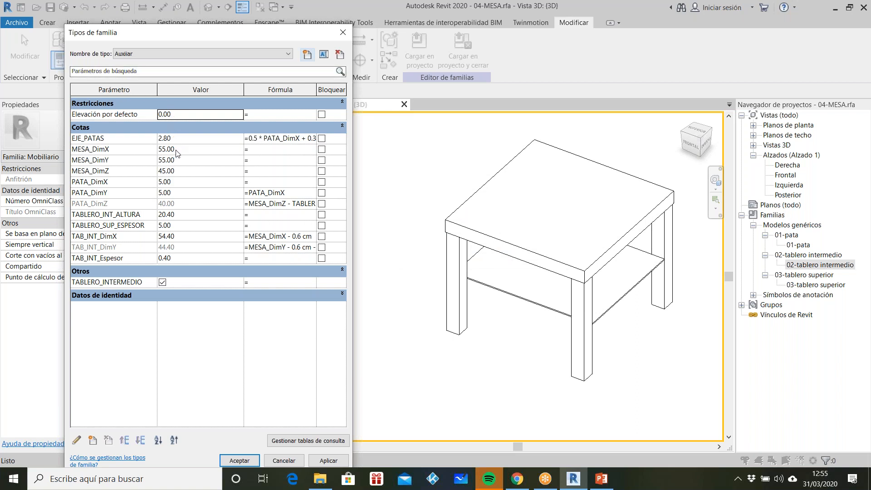
pyautogui.click(162, 283)
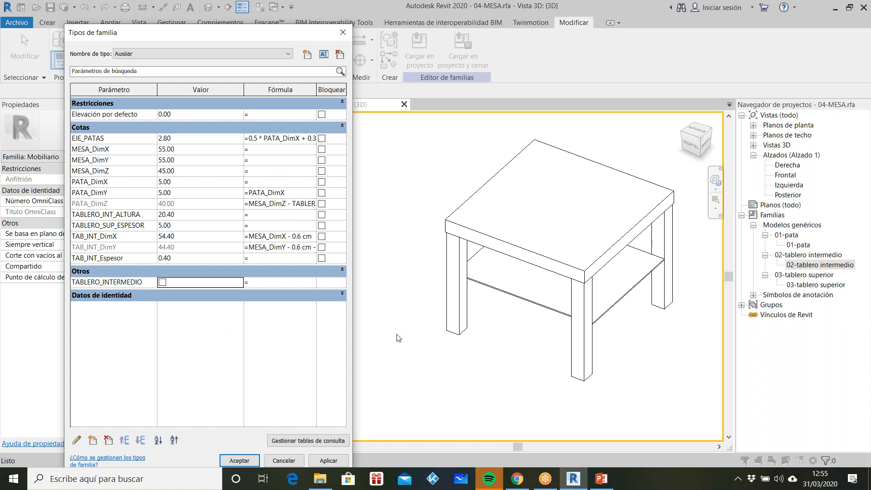
pyautogui.click(329, 461)
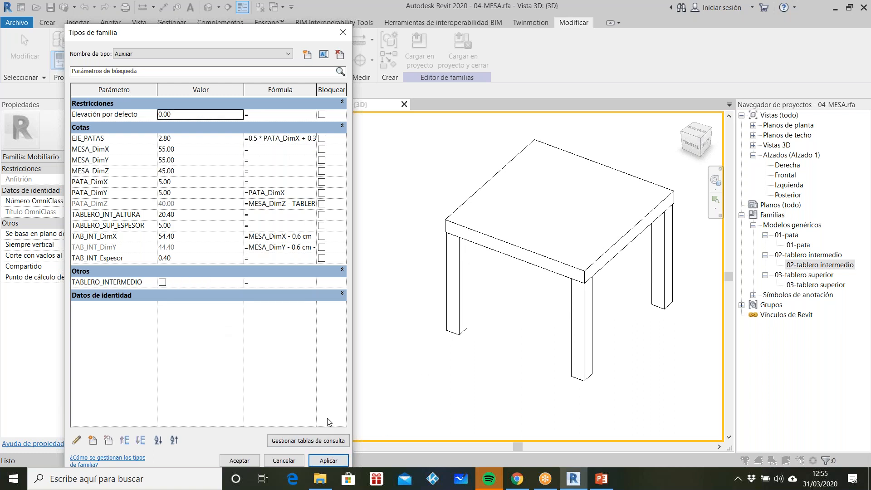
# Create a second family type named Centro with TABLERO_INTERMEDIO turned on
pyautogui.click(307, 55)
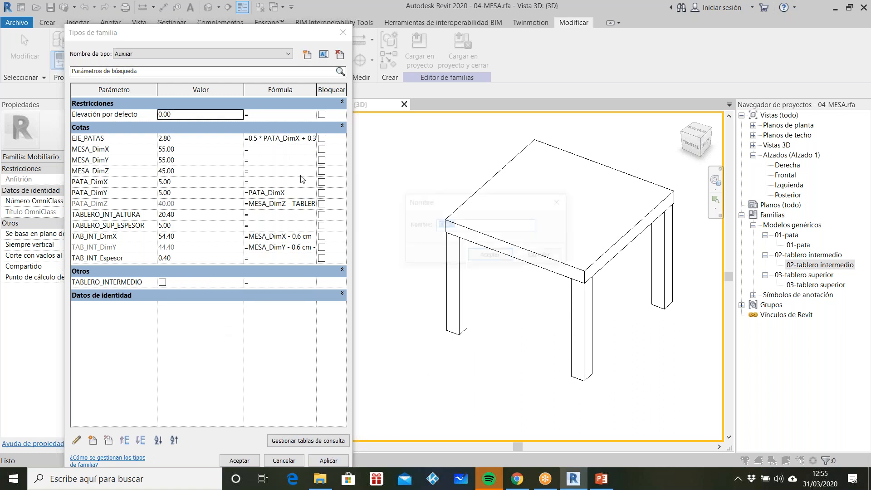
pyautogui.write('Cdentro')
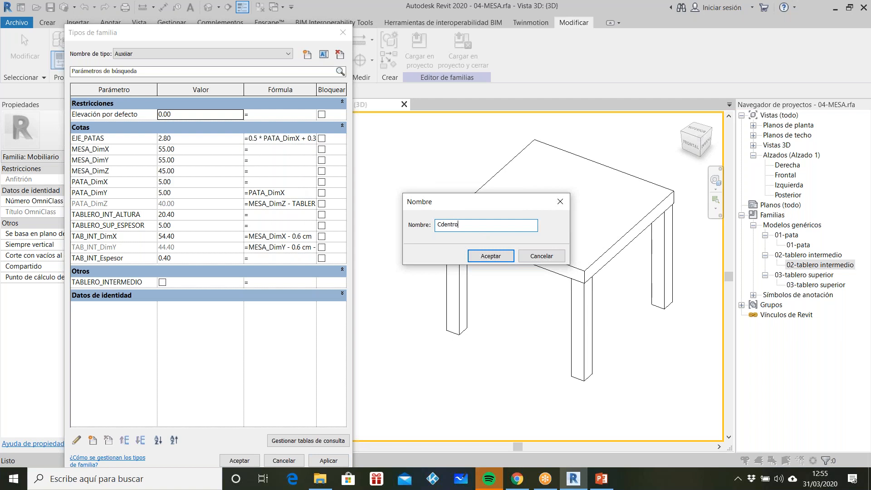
pyautogui.write('ent')
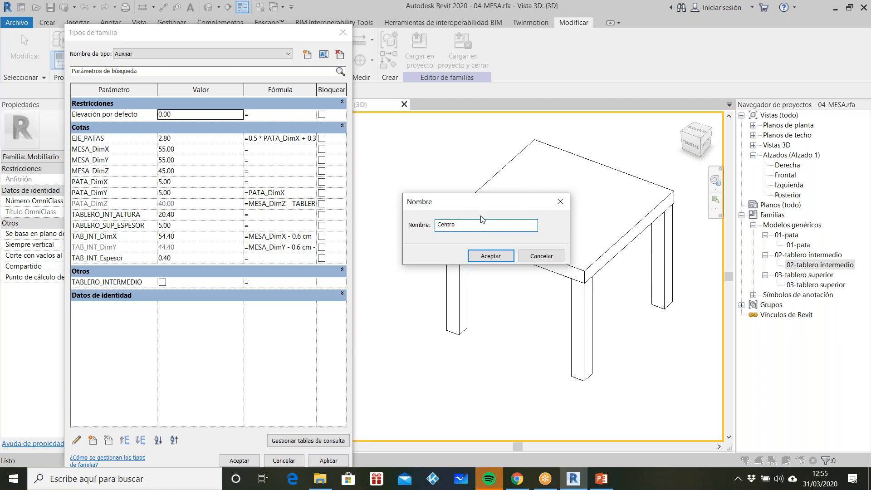
pyautogui.click(490, 256)
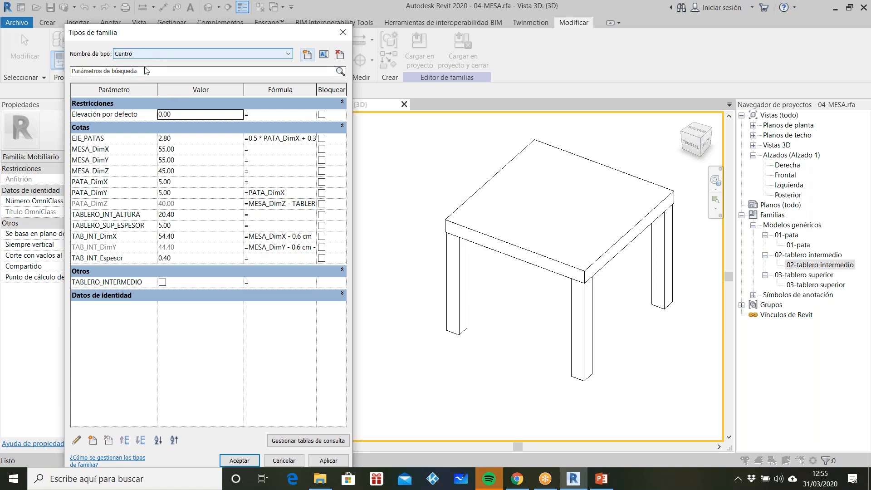
pyautogui.click(163, 282)
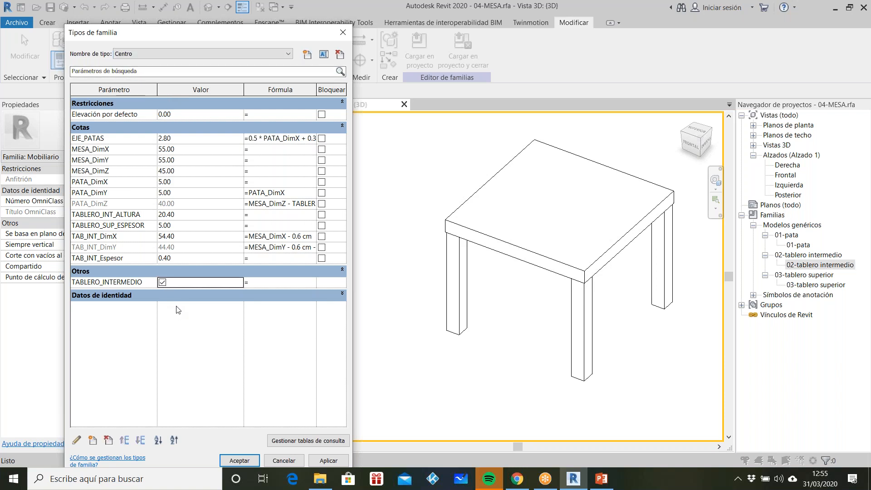
# Check the larger table's dimensions on the PowerPoint slide, then set Centro's MESA_DimX to 118 and MESA_DimY to 78 in Revit and apply them
pyautogui.click(603, 480)
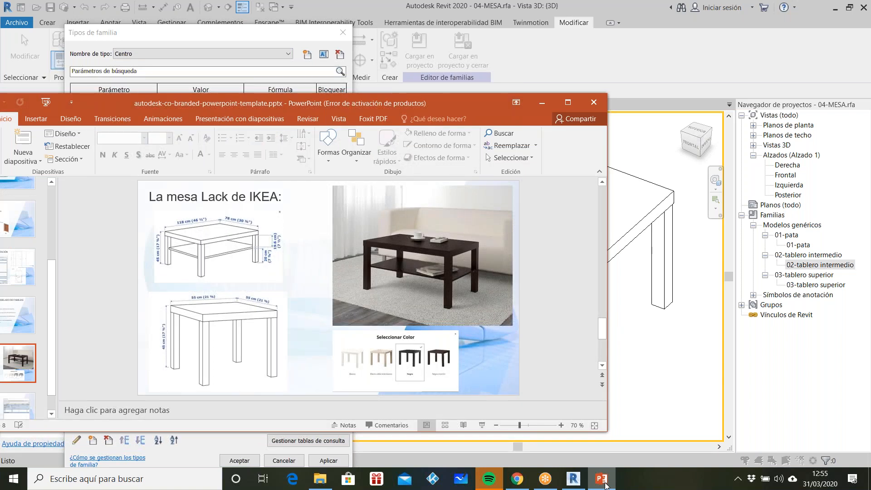
pyautogui.click(603, 480)
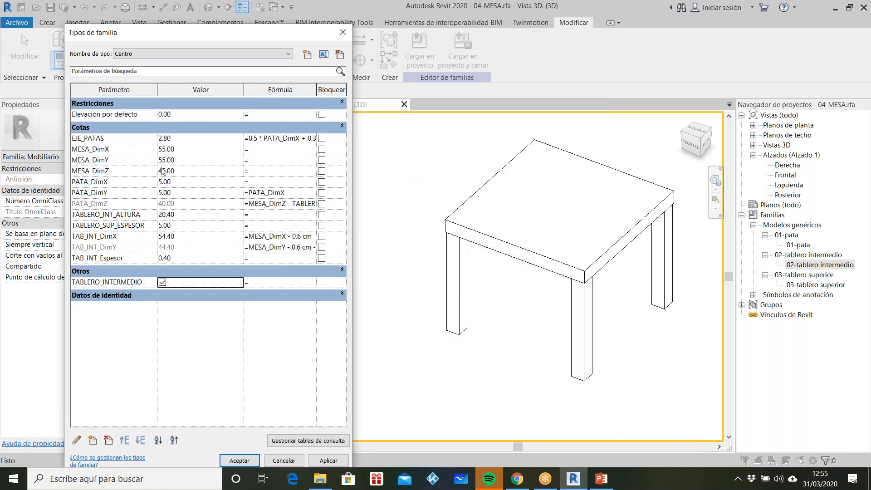
pyautogui.click(183, 150)
pyautogui.write('1')
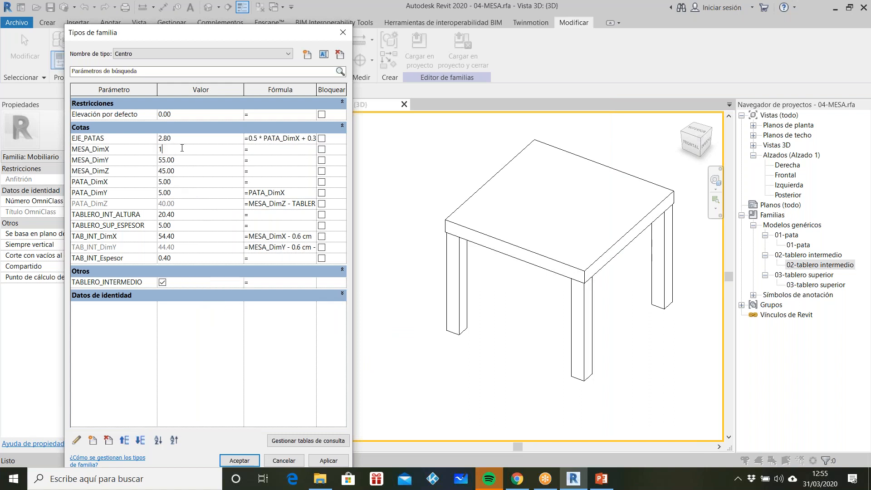
pyautogui.write('18')
pyautogui.press('Tab')
pyautogui.write('78')
pyautogui.click(318, 461)
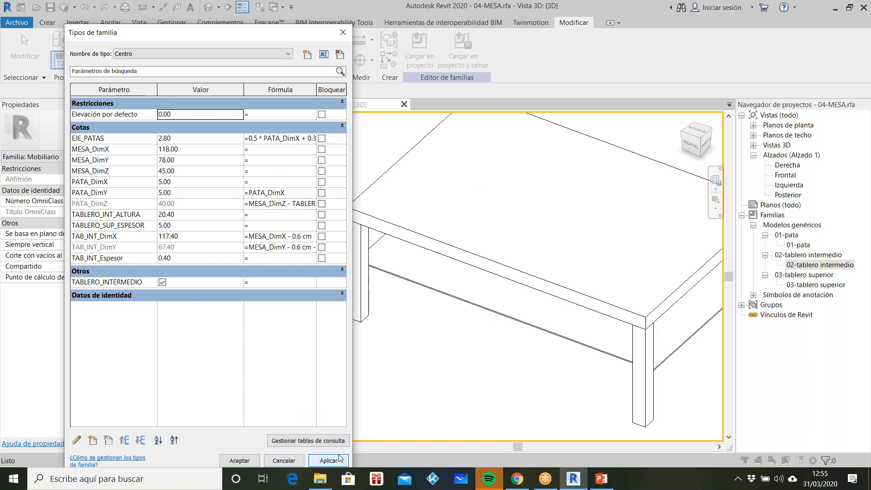
pyautogui.click(240, 461)
pyautogui.scroll(-2, 274, 290)
pyautogui.scroll(1, 428, 276)
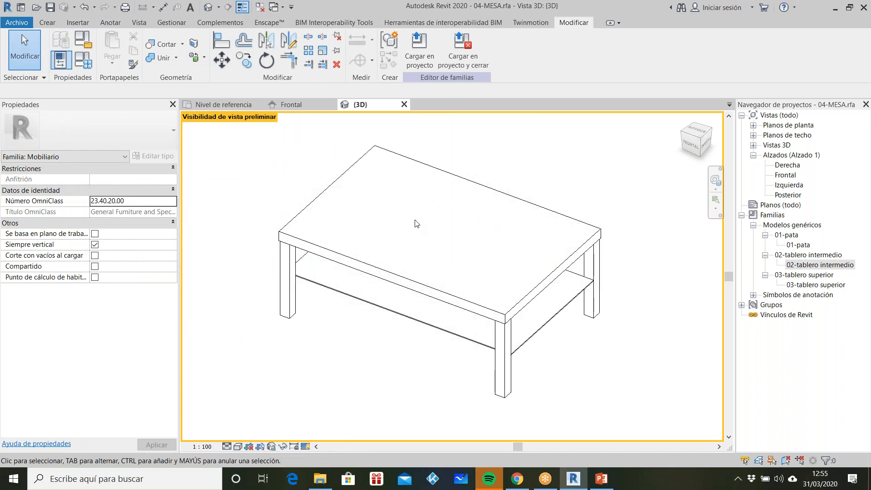
pyautogui.scroll(-1, 517, 210)
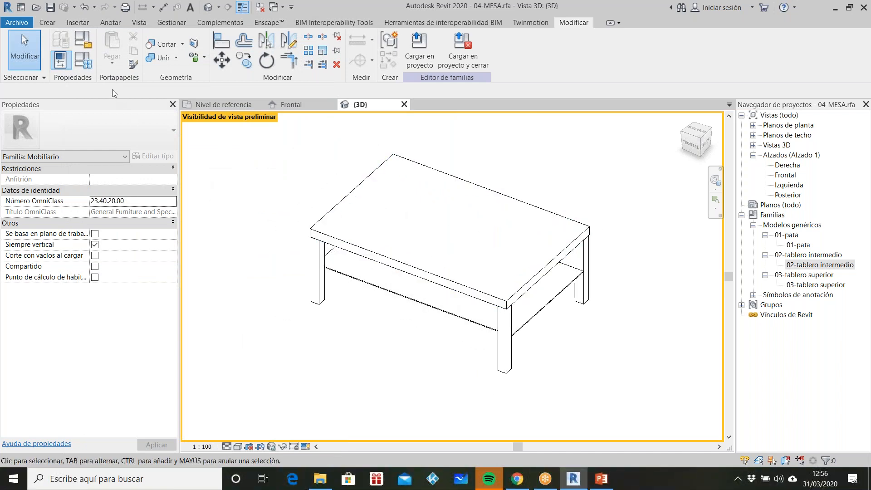
# Test the family types on the 3D table by applying Auxiiar and switching back to Centro
pyautogui.click(83, 59)
pyautogui.click(201, 44)
pyautogui.click(201, 51)
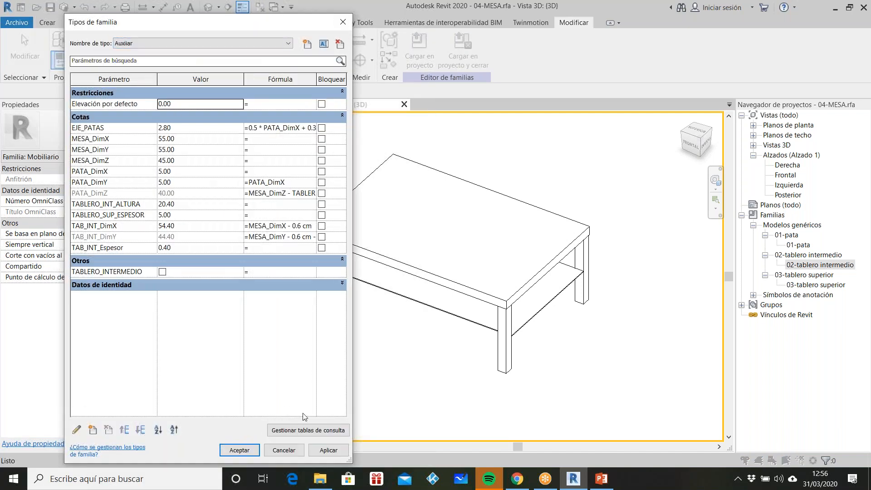
pyautogui.click(328, 450)
pyautogui.click(239, 450)
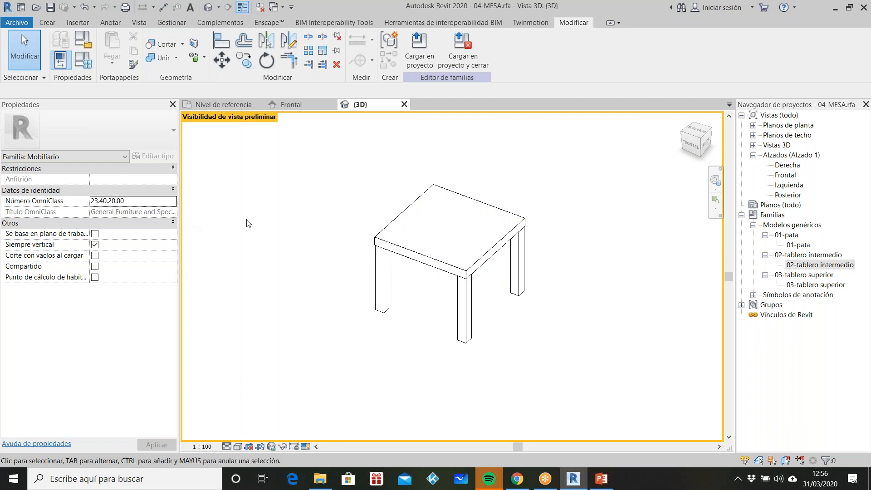
pyautogui.click(84, 59)
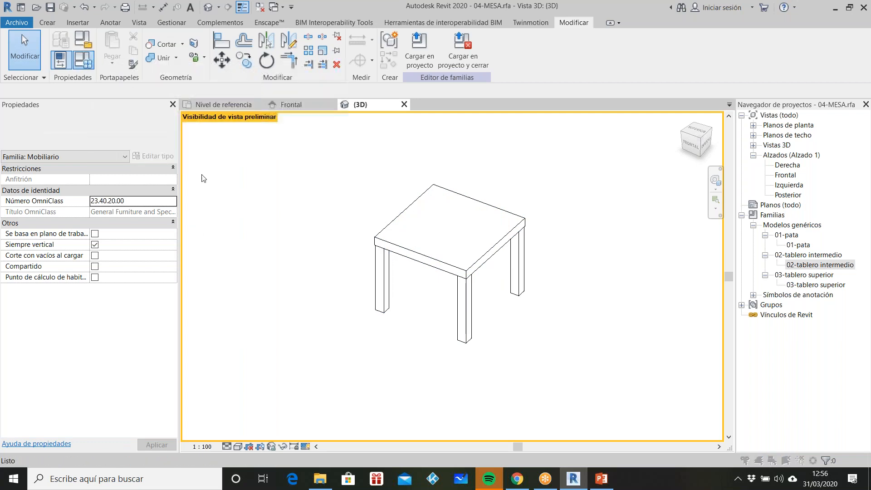
pyautogui.click(217, 44)
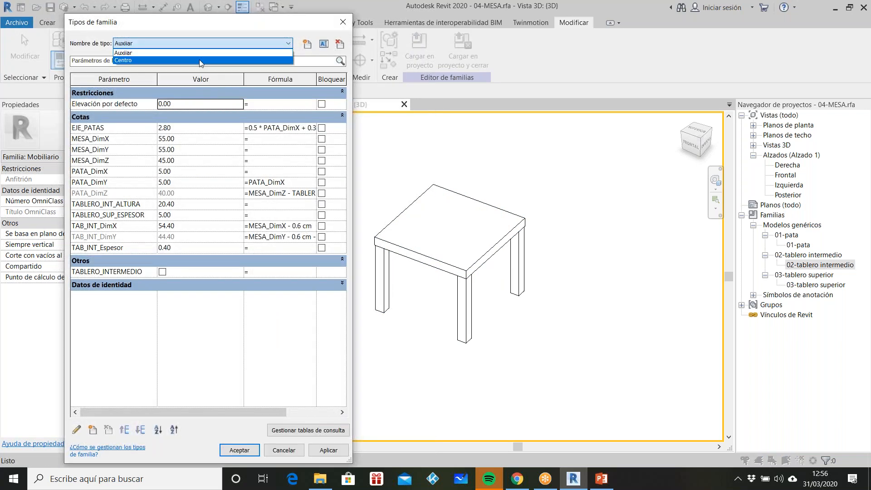
pyautogui.click(202, 60)
pyautogui.click(329, 450)
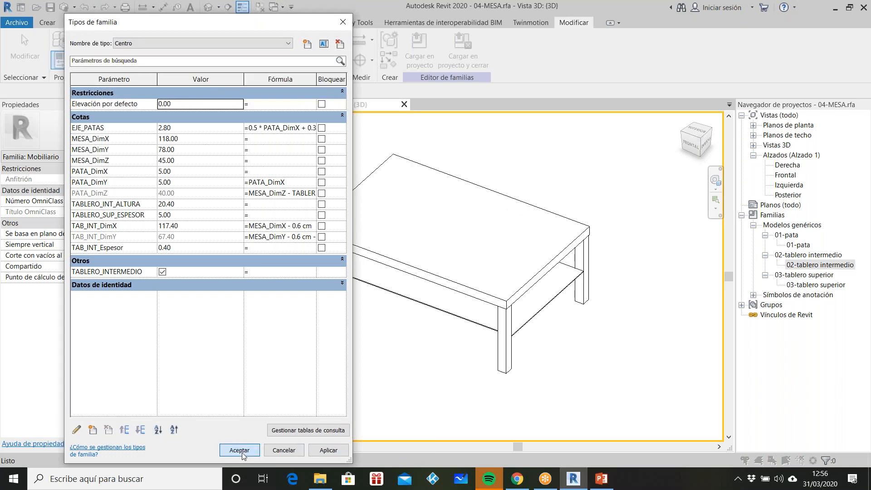
pyautogui.click(240, 450)
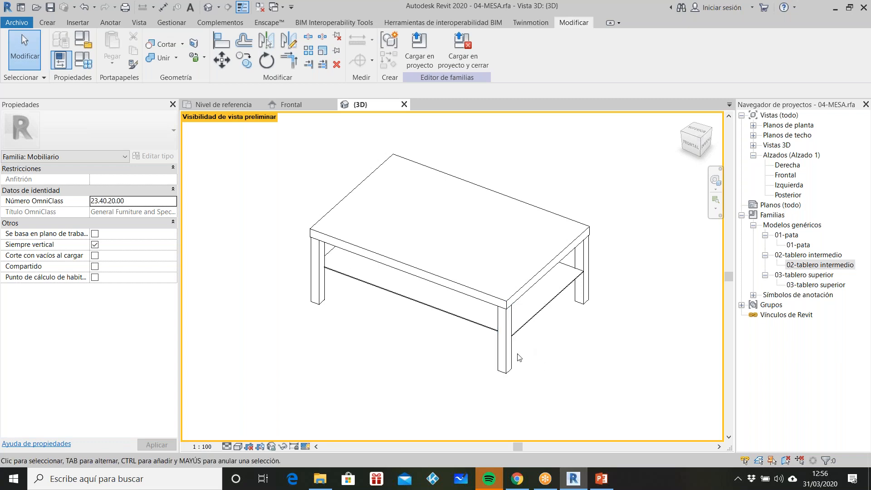
# Turn off preview visibility in the 3D view and review the type properties of the nested tabletop
pyautogui.click(306, 447)
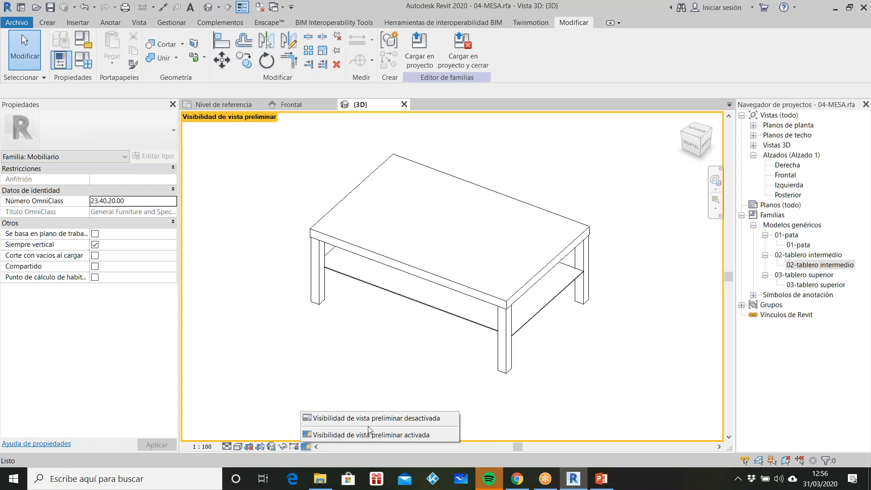
pyautogui.click(377, 418)
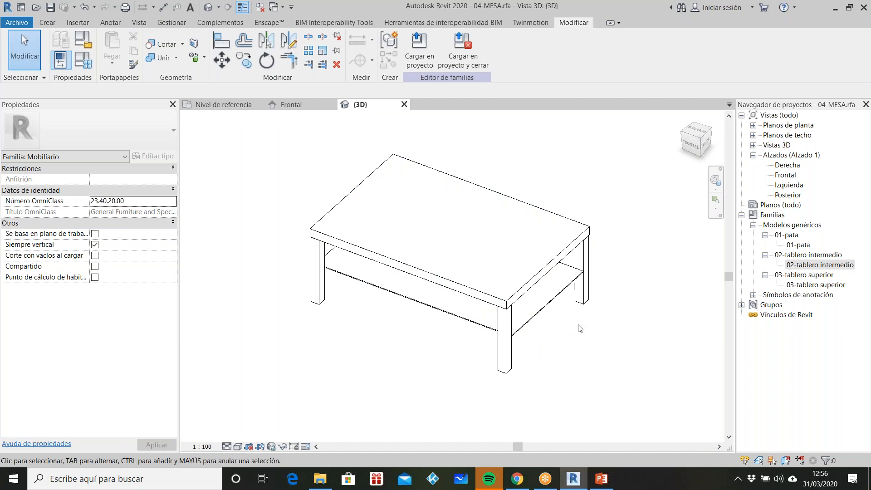
pyautogui.click(589, 233)
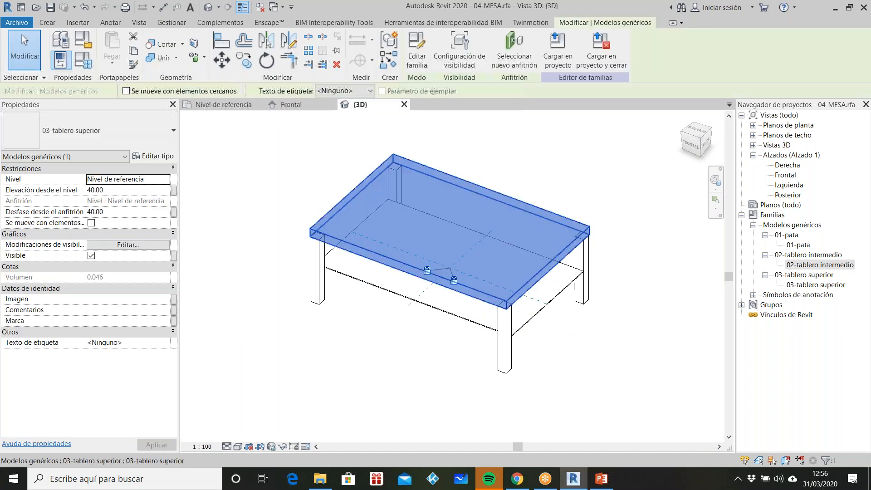
pyautogui.click(157, 157)
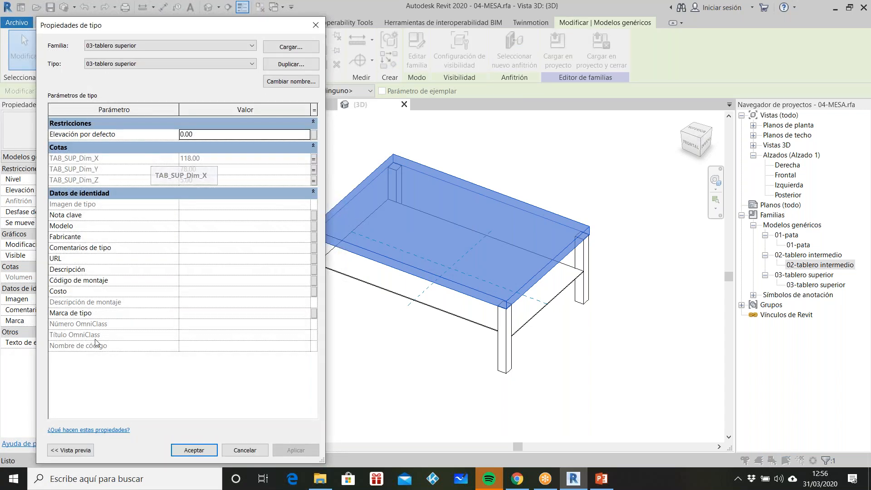
pyautogui.click(243, 449)
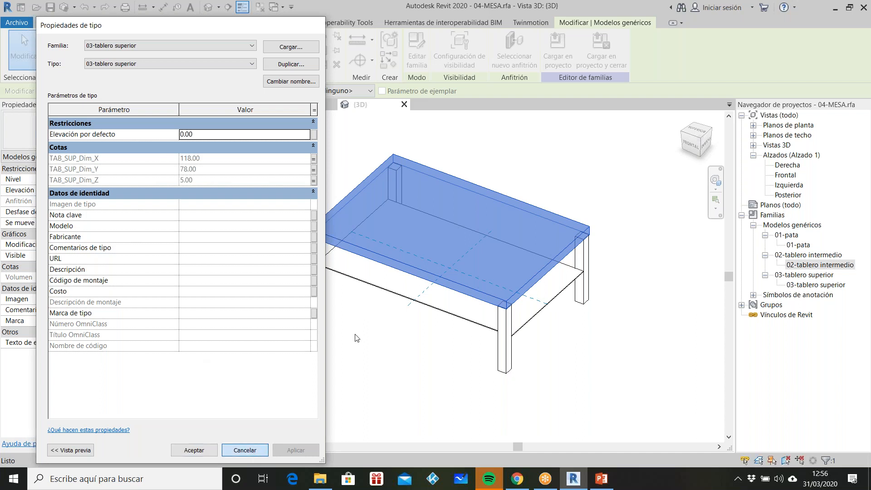
pyautogui.click(380, 297)
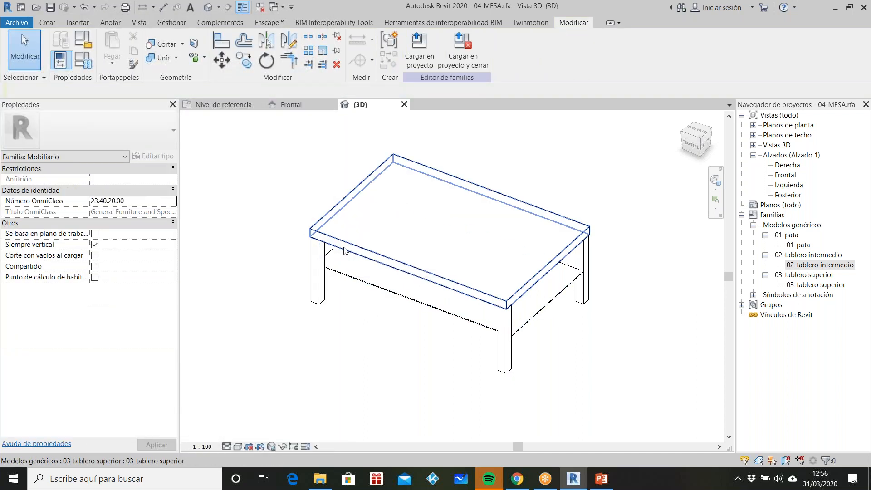
# Open the nested 03-tablero superior family for editing and review its family type parameters
pyautogui.click(345, 250)
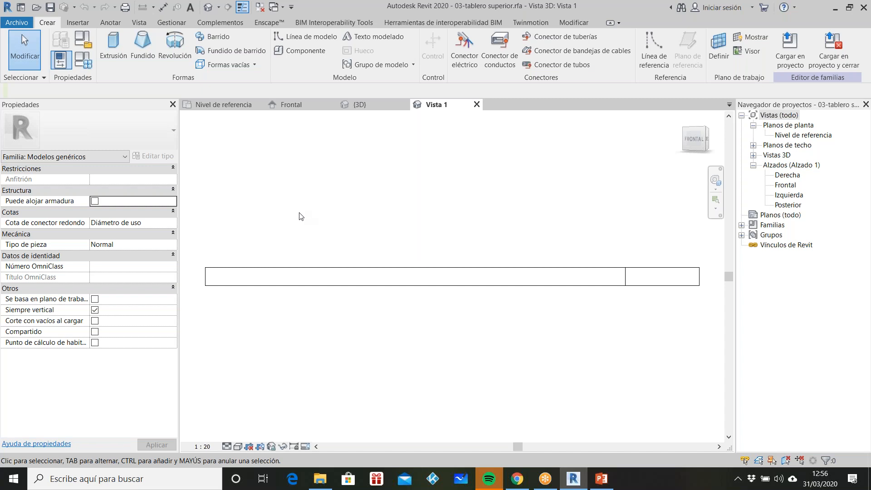
pyautogui.click(83, 59)
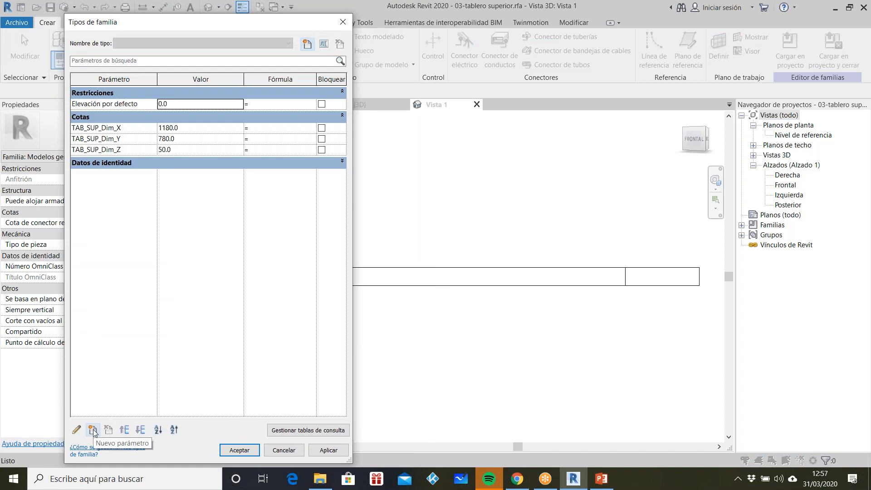
pyautogui.click(285, 451)
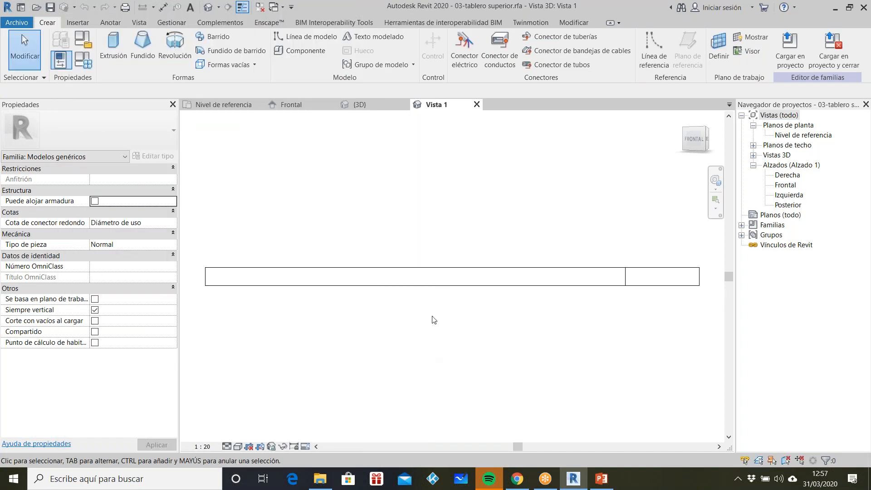
# Associate the tabletop extrusion's Material property with a new type parameter named TAB_SUP_MATERIAL
pyautogui.click(434, 284)
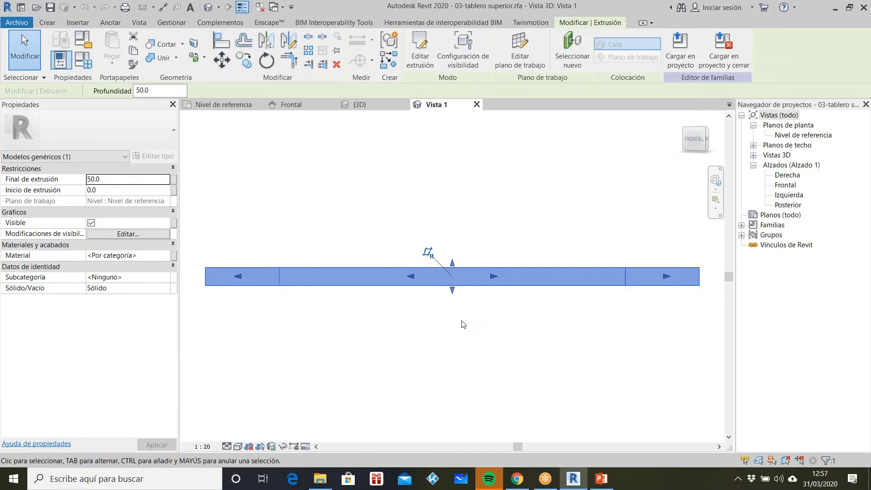
pyautogui.click(174, 255)
pyautogui.click(357, 308)
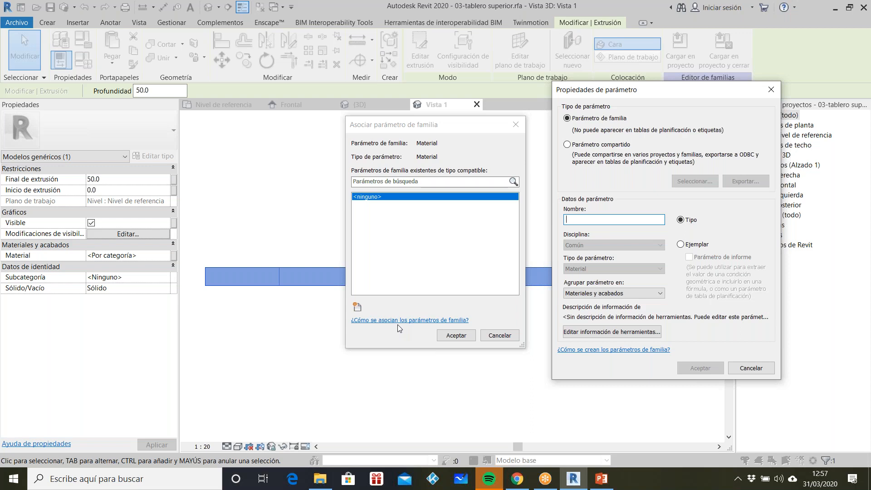
pyautogui.write('TAB_SUP_MATERIAL')
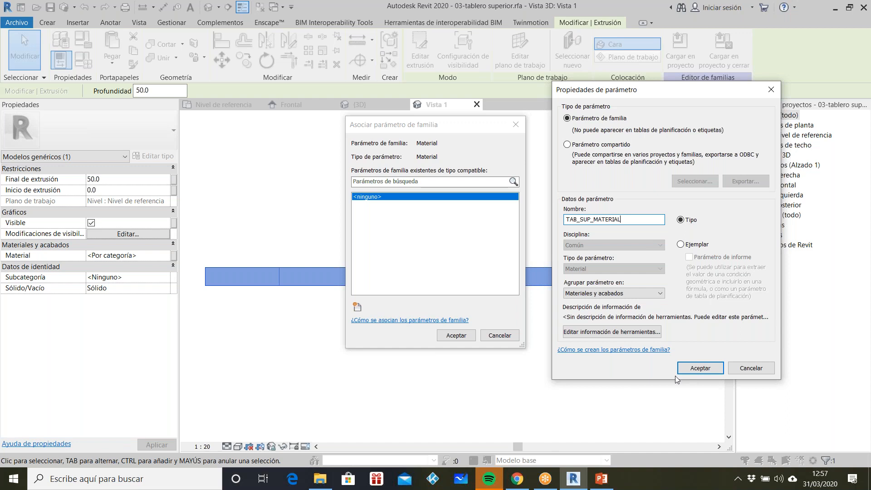
pyautogui.click(698, 368)
pyautogui.click(456, 335)
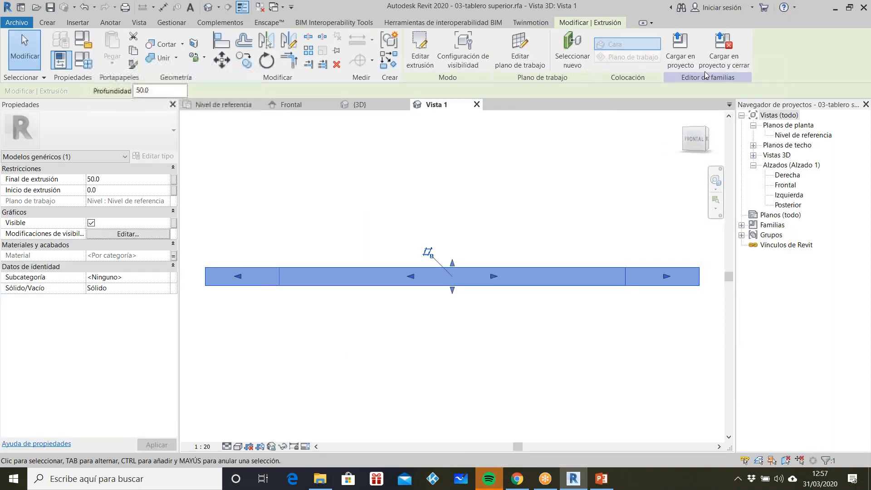
# Save 03-tablero superior over its existing file, then load it into 04-MESA and close it, replacing the loaded version
pyautogui.click(723, 49)
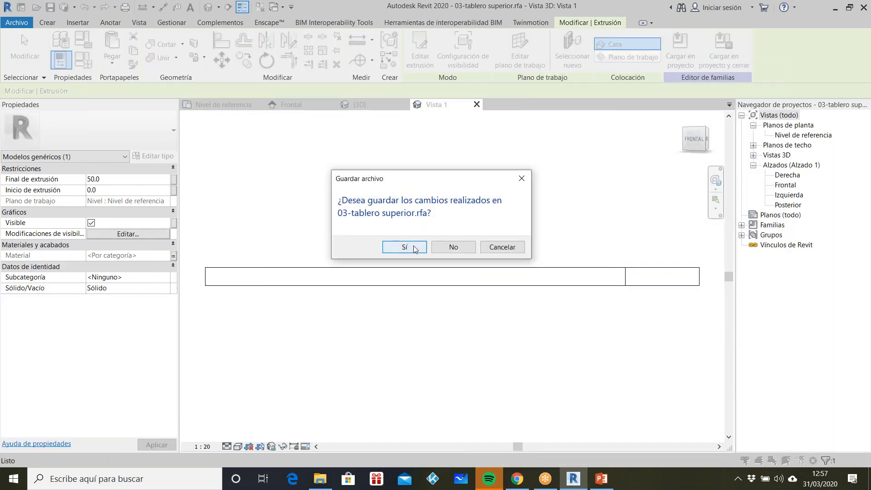
pyautogui.click(414, 248)
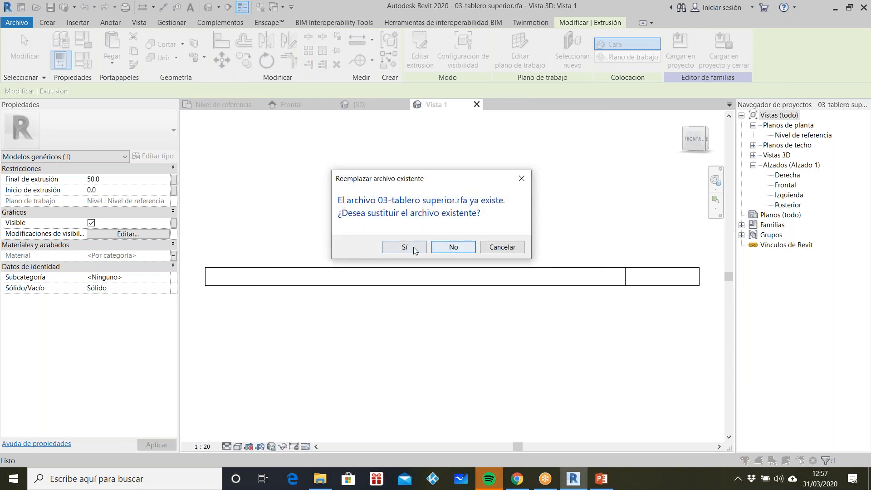
pyautogui.click(414, 248)
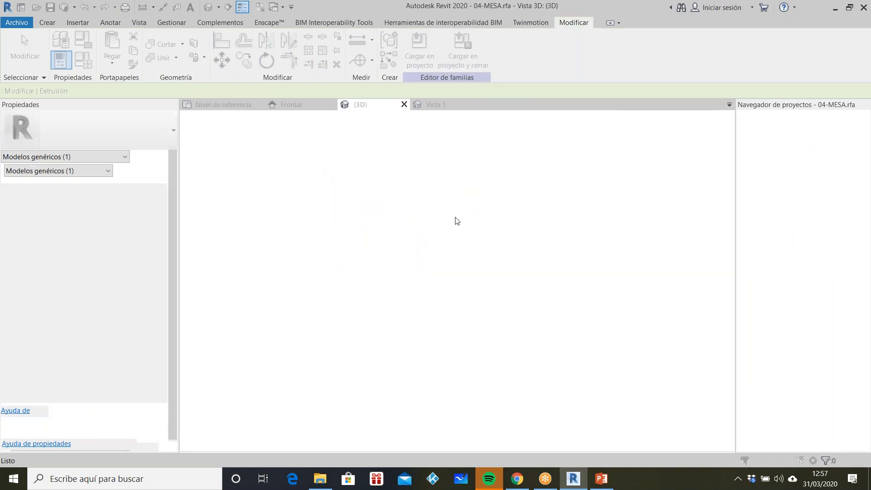
pyautogui.click(457, 226)
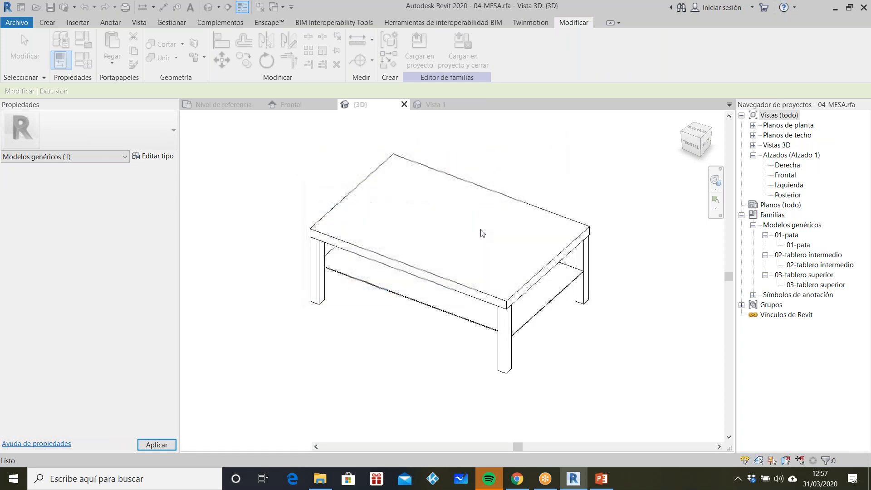
# Open the nested 02-tablero intermedio family and associate its extrusion's Material property with a new type parameter named TAB_INT_MATERIAL
pyautogui.click(398, 296)
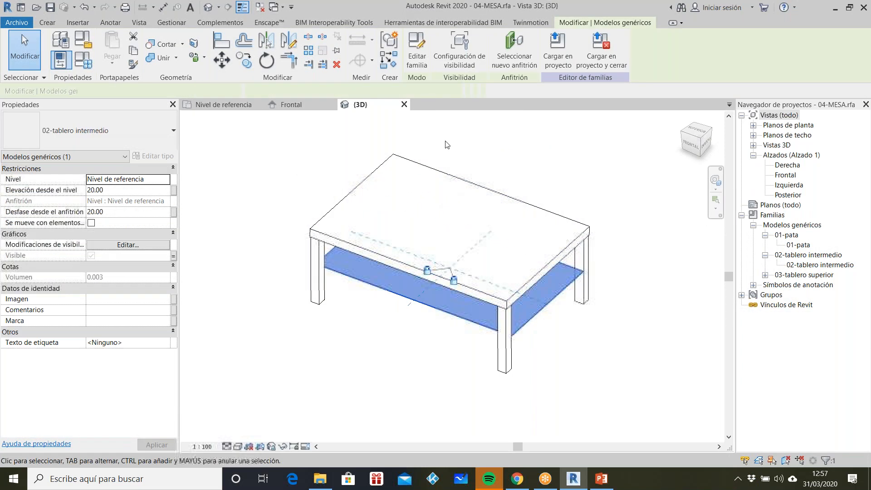
pyautogui.click(417, 51)
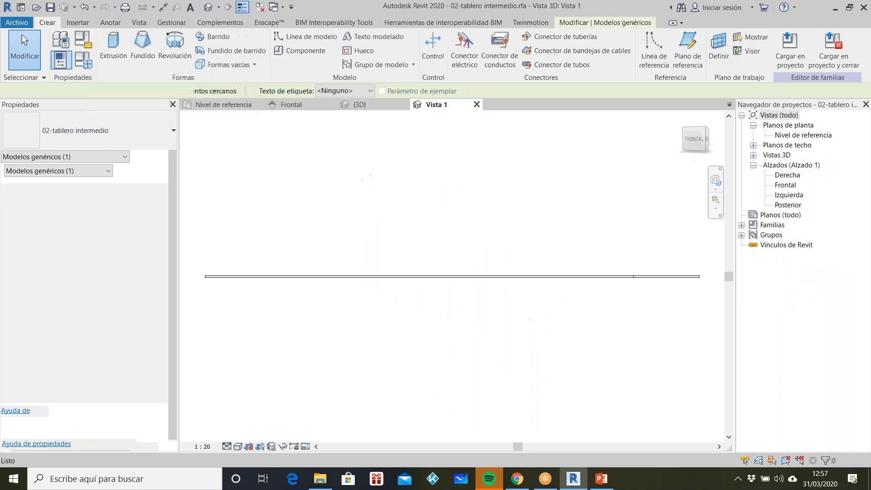
pyautogui.click(410, 268)
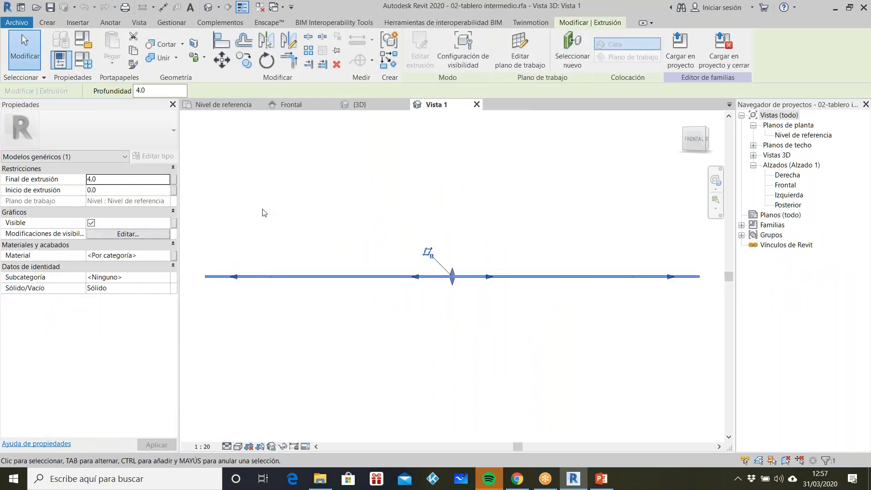
pyautogui.click(175, 256)
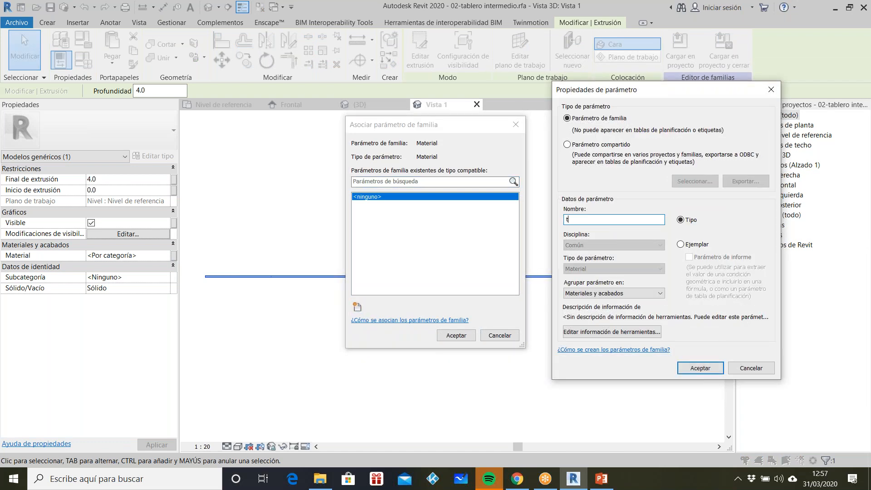
pyautogui.write('B')
pyautogui.click(700, 368)
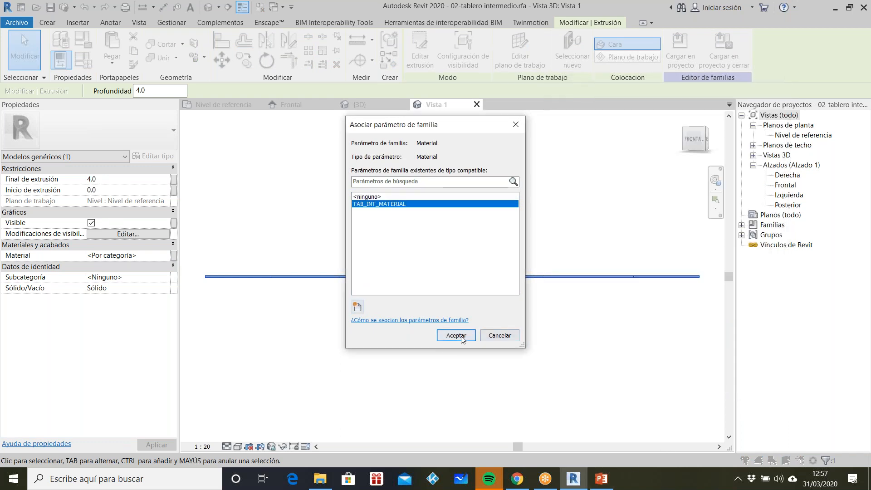
pyautogui.click(456, 335)
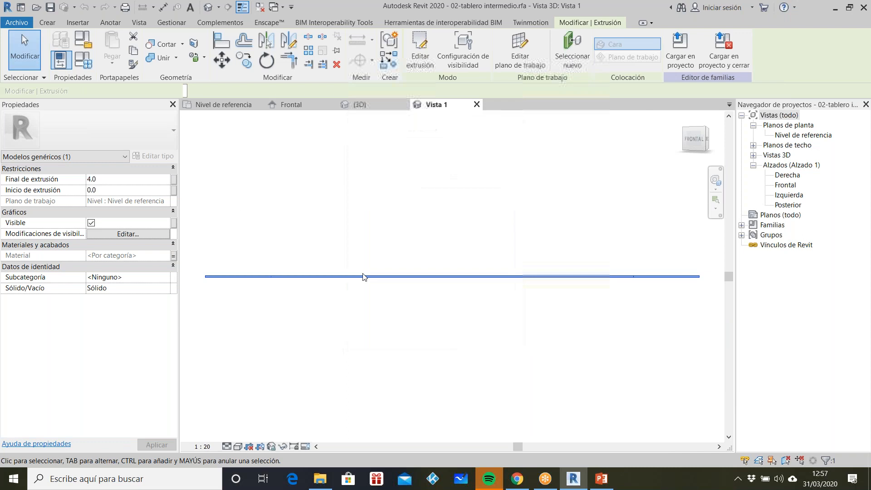
# Save 02-tablero intermedio over its existing file, then load it into 04-MESA and close it, replacing the loaded version
pyautogui.click(724, 51)
pyautogui.click(405, 247)
pyautogui.click(405, 248)
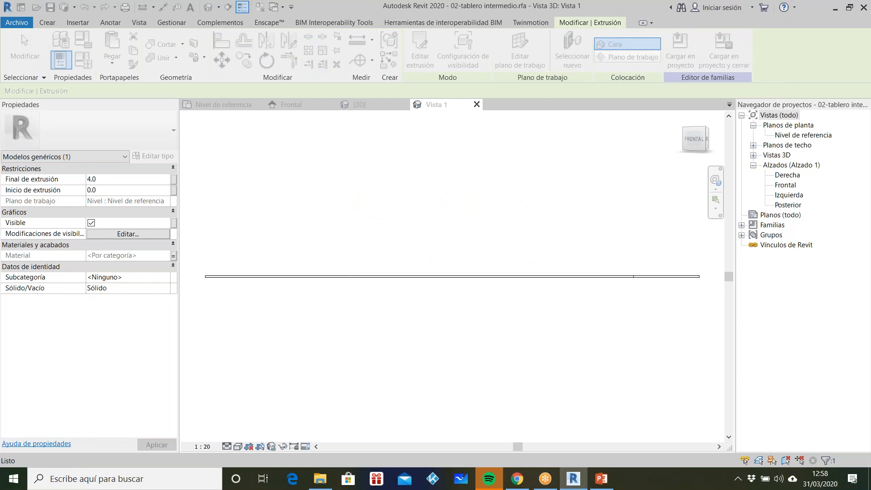
pyautogui.click(423, 245)
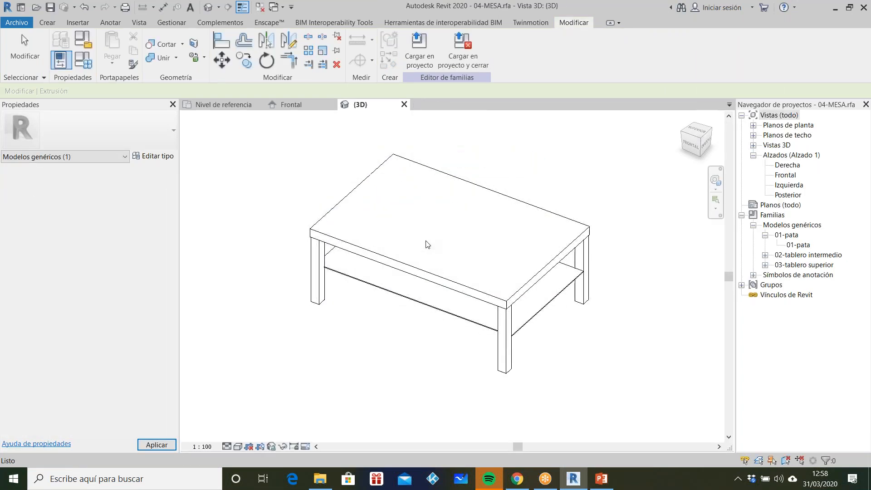
# Open the nested 01-pata family and associate the leg extrusion's Material property with a new type parameter named PATA_MATERIAL
pyautogui.click(319, 300)
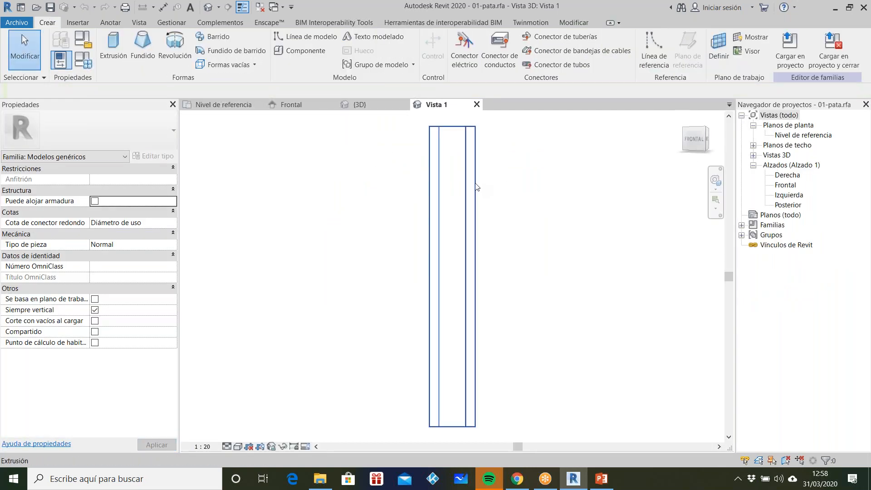
pyautogui.click(454, 200)
pyautogui.click(173, 256)
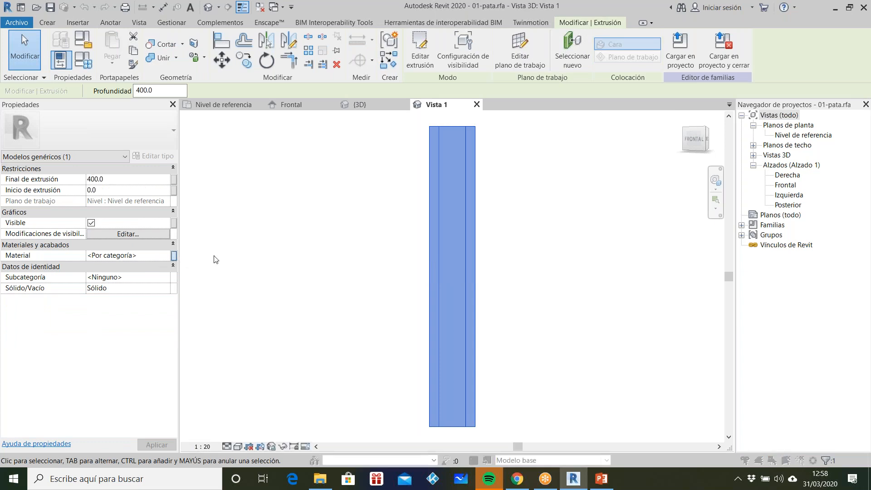
pyautogui.click(358, 307)
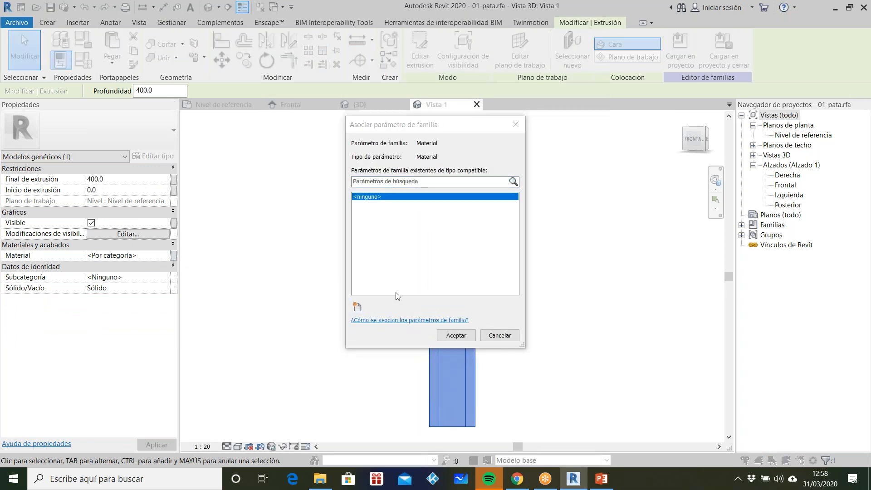
pyautogui.write('PATA_MATERIAL')
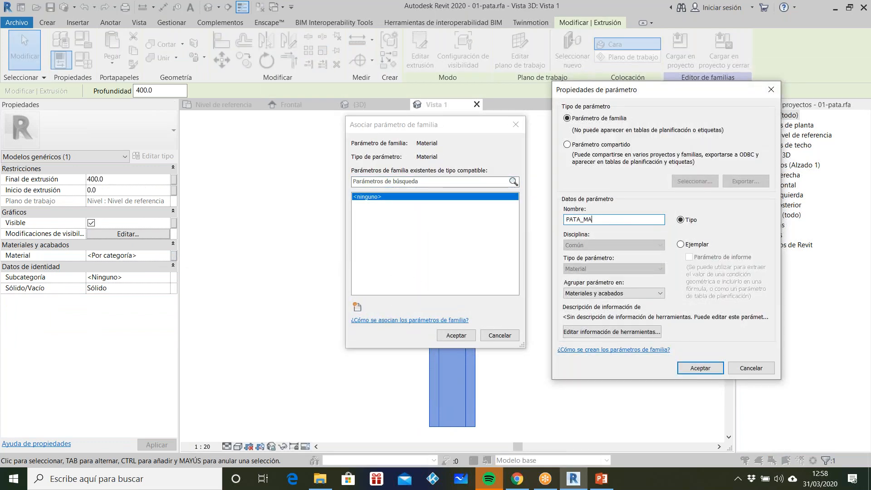
pyautogui.click(693, 369)
pyautogui.click(455, 335)
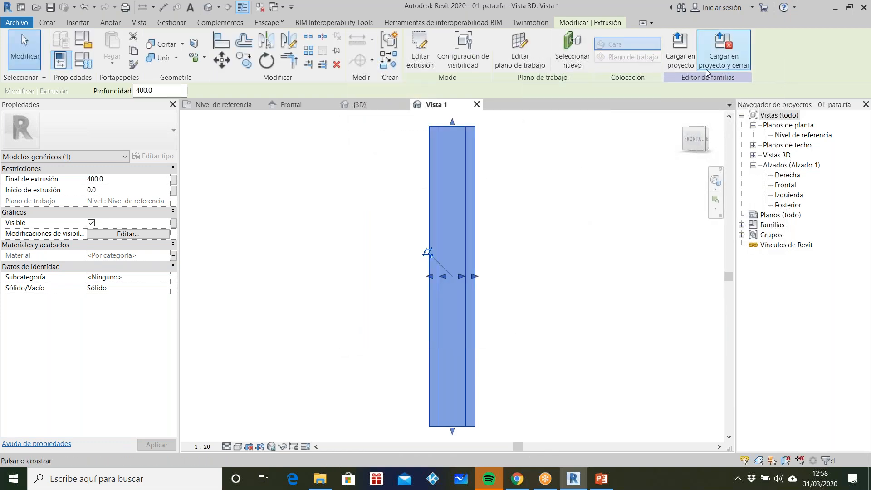
# Save 01-pata over its existing file, then load it into 04-MESA and close it, replacing the loaded version
pyautogui.click(726, 59)
pyautogui.click(405, 247)
pyautogui.click(411, 247)
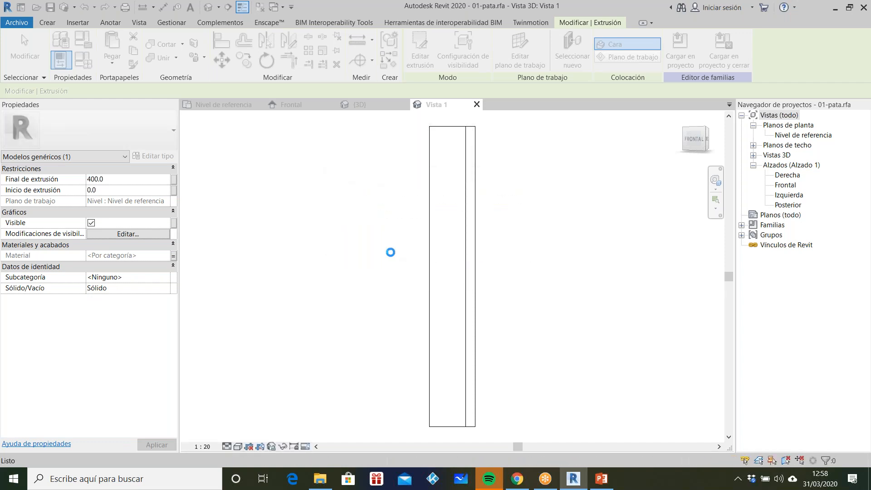
pyautogui.click(394, 234)
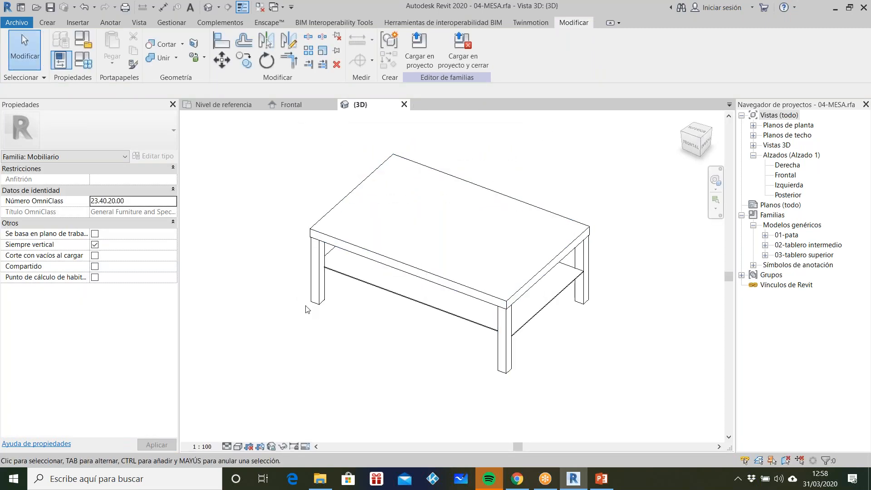
# Associate the nested leg's PATA_MATERIAL type property with a new table type parameter named MESA_MATERIAL
pyautogui.click(314, 267)
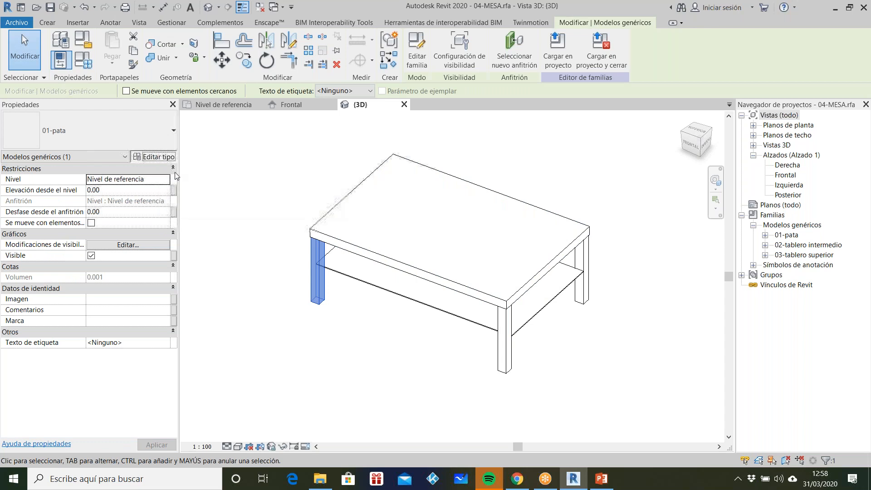
pyautogui.click(158, 156)
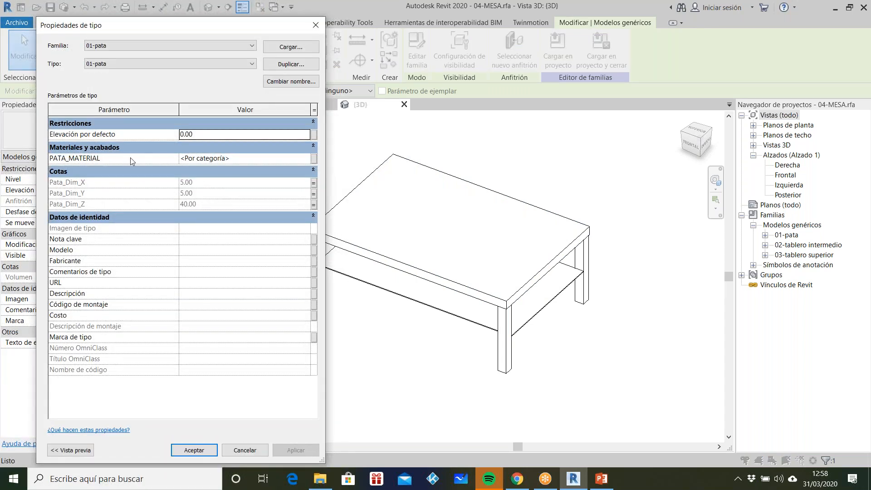
pyautogui.click(314, 158)
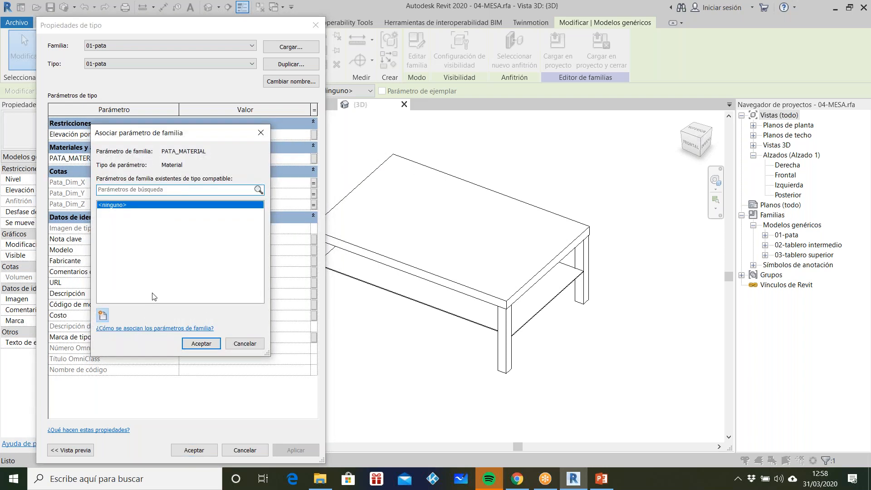
pyautogui.click(103, 315)
pyautogui.write('MESD')
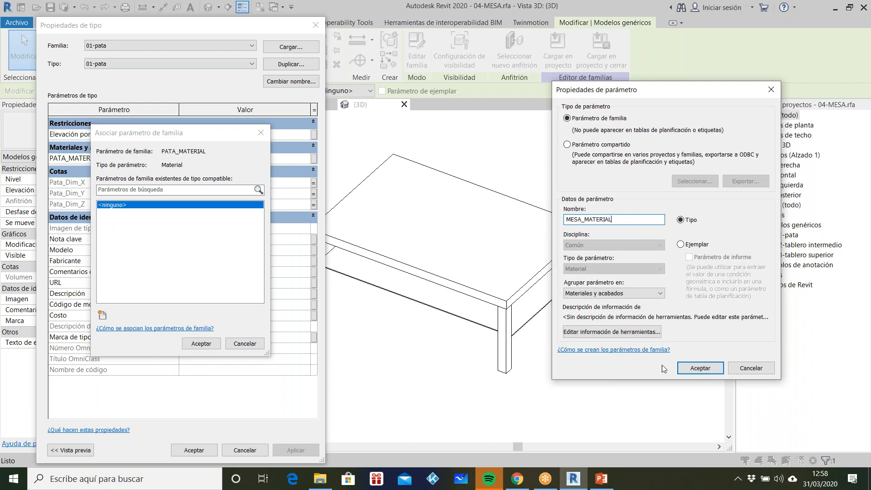
pyautogui.click(700, 368)
pyautogui.press('Return')
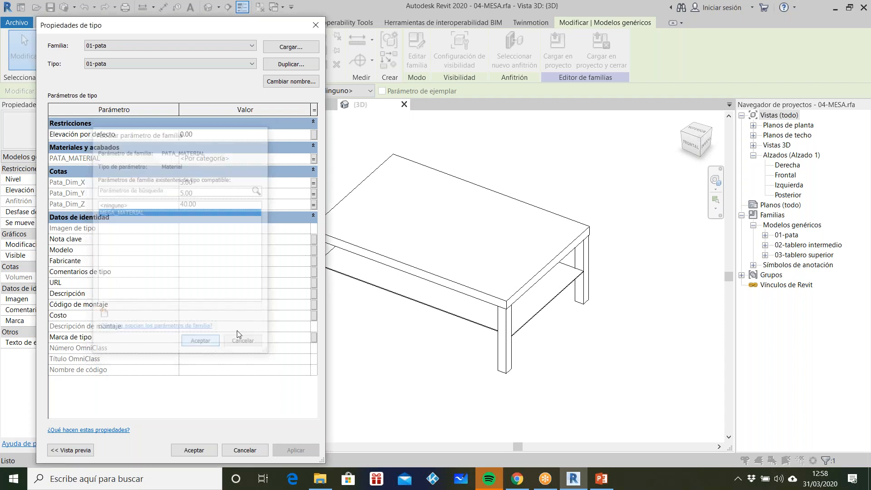
pyautogui.click(296, 450)
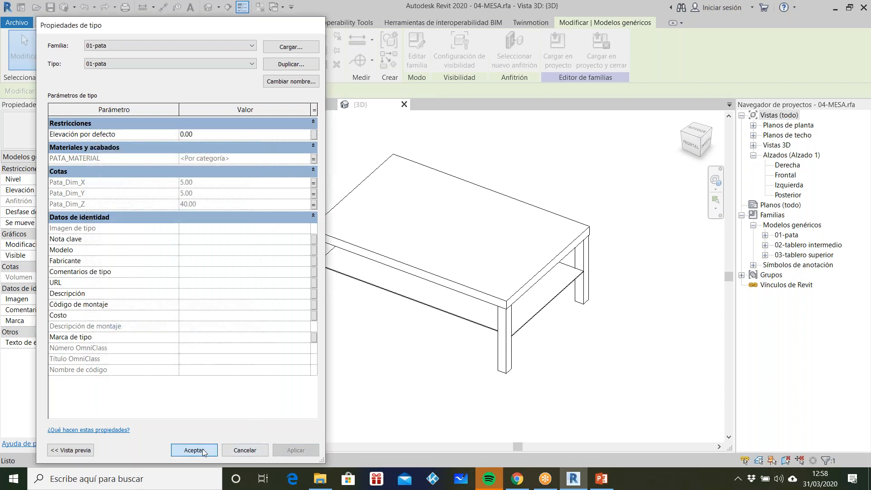
pyautogui.click(195, 450)
# Associate the intermediate shelf's TAB_INT_MATERIAL type property with the existing MESA_MATERIAL parameter
pyautogui.click(394, 295)
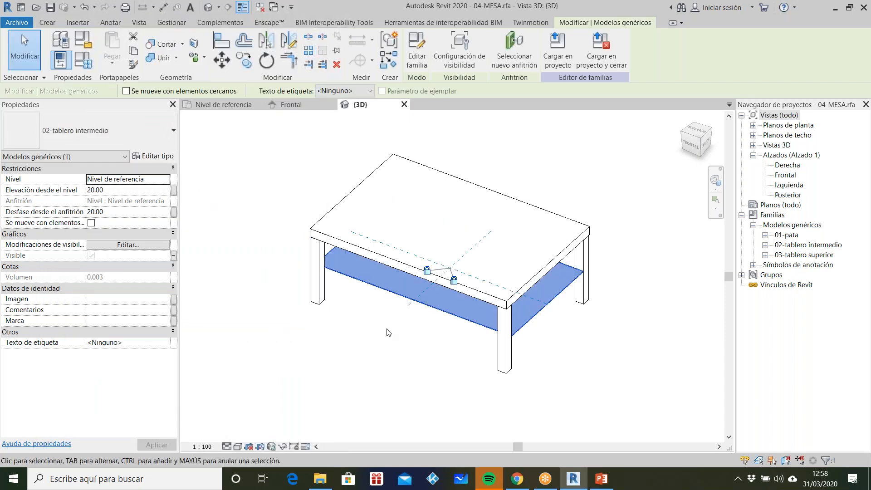
pyautogui.click(153, 156)
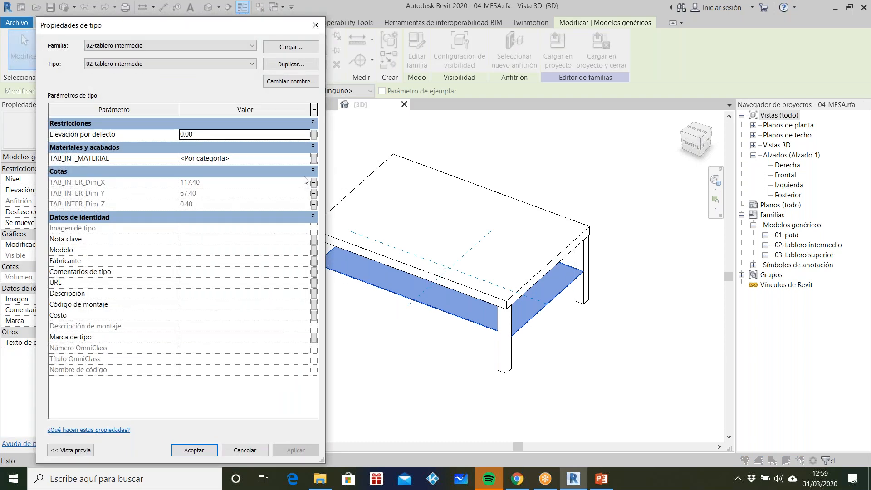
pyautogui.click(314, 158)
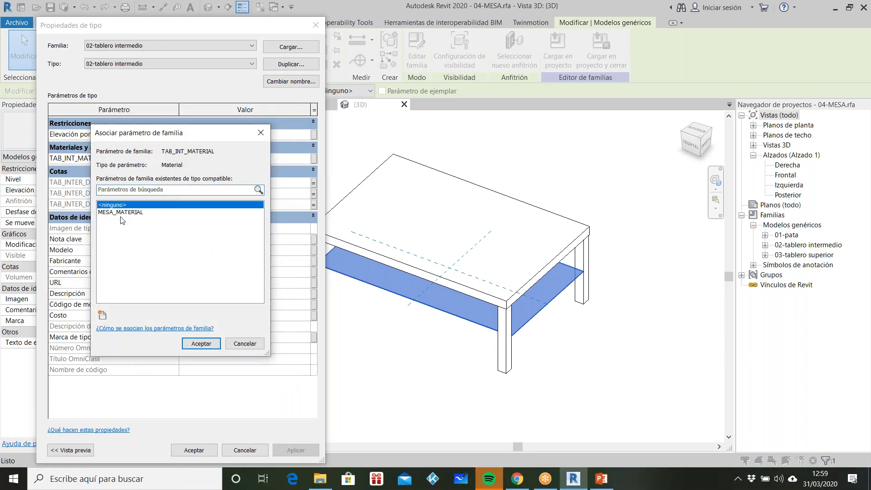
pyautogui.click(125, 212)
pyautogui.click(201, 343)
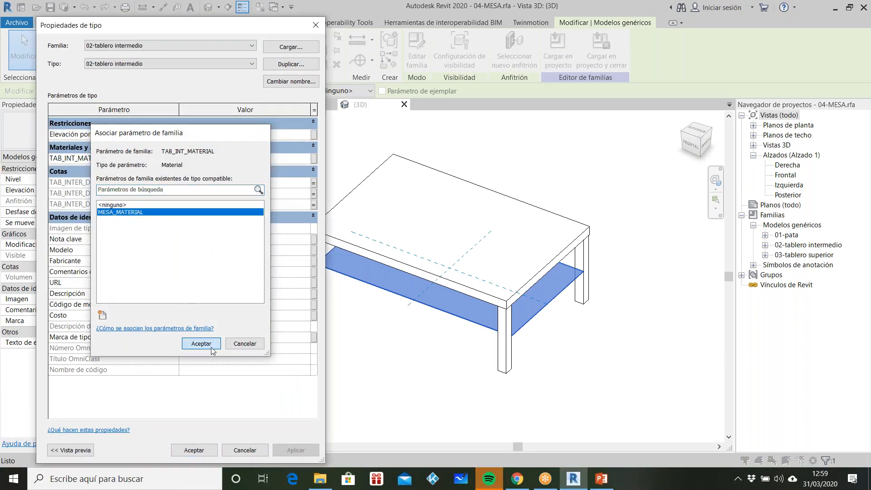
pyautogui.click(194, 450)
# Associate the nested tabletop's TAB_SUP_MATERIAL type property with the existing MESA_MATERIAL parameter
pyautogui.click(319, 220)
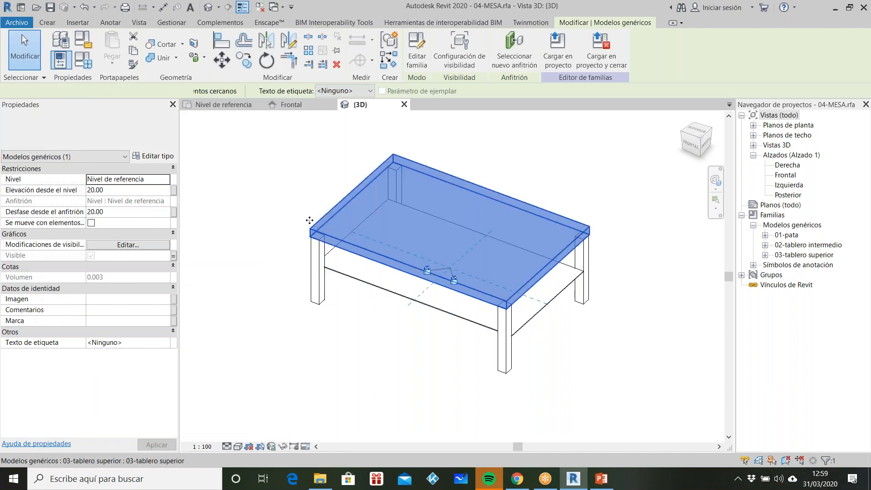
pyautogui.click(152, 160)
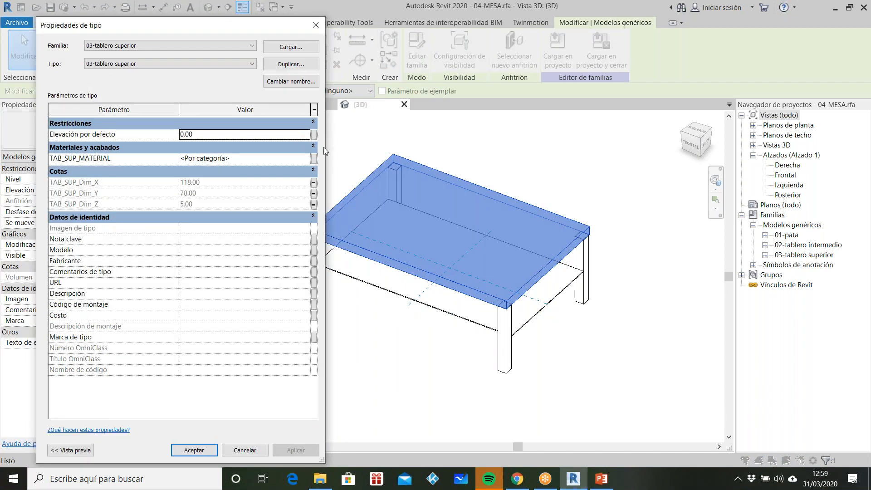
pyautogui.click(314, 158)
pyautogui.click(131, 212)
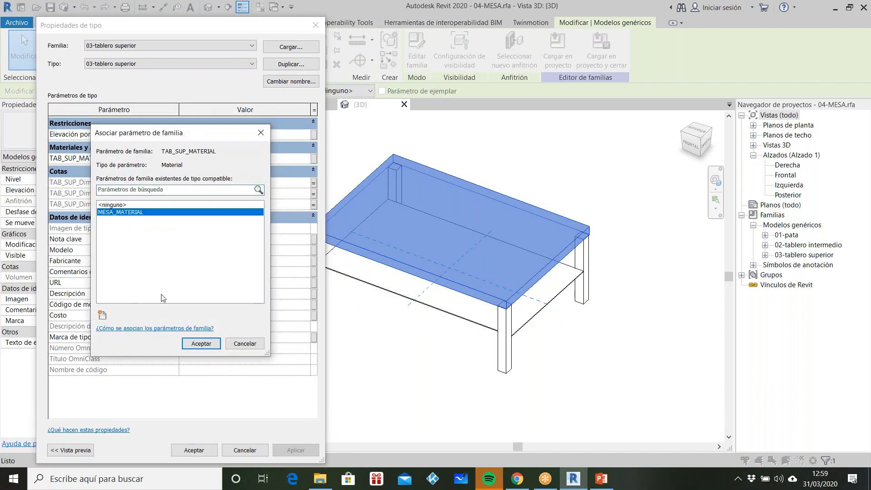
pyautogui.click(199, 345)
pyautogui.click(294, 449)
pyautogui.click(204, 450)
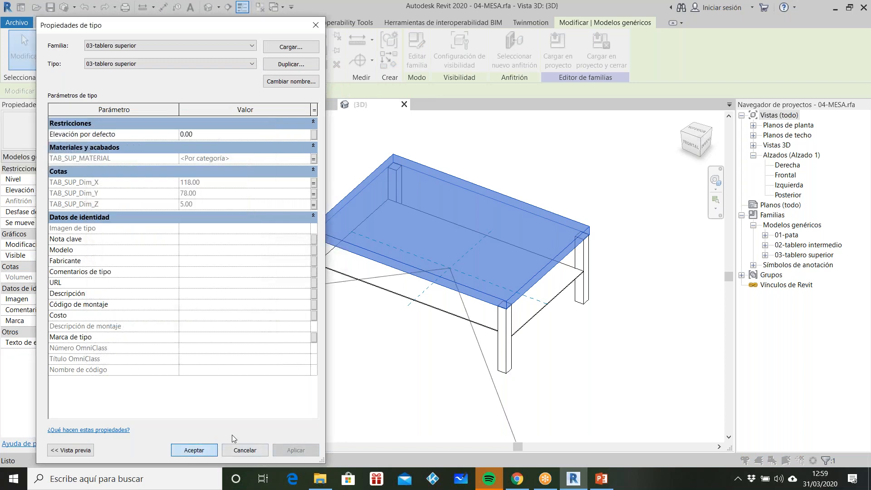
# Open the material selection for the Centro type's MESA_MATERIAL parameter and search the material library for MADERA
pyautogui.click(355, 405)
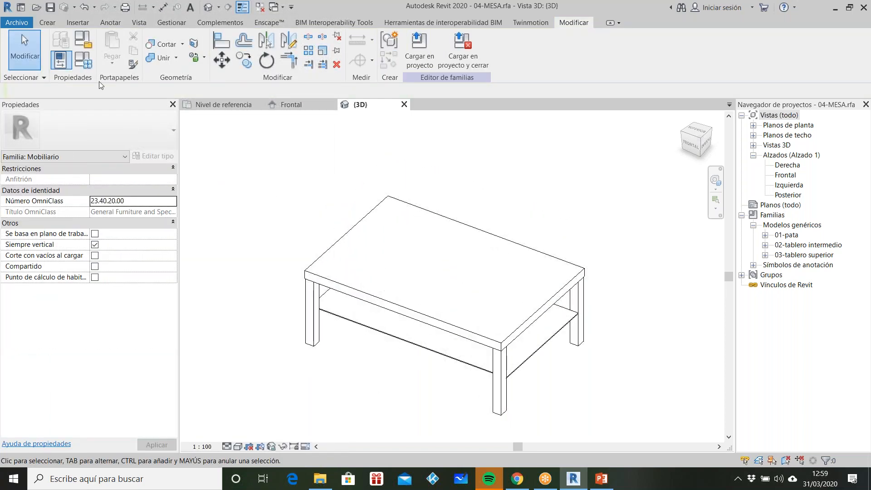
pyautogui.click(83, 60)
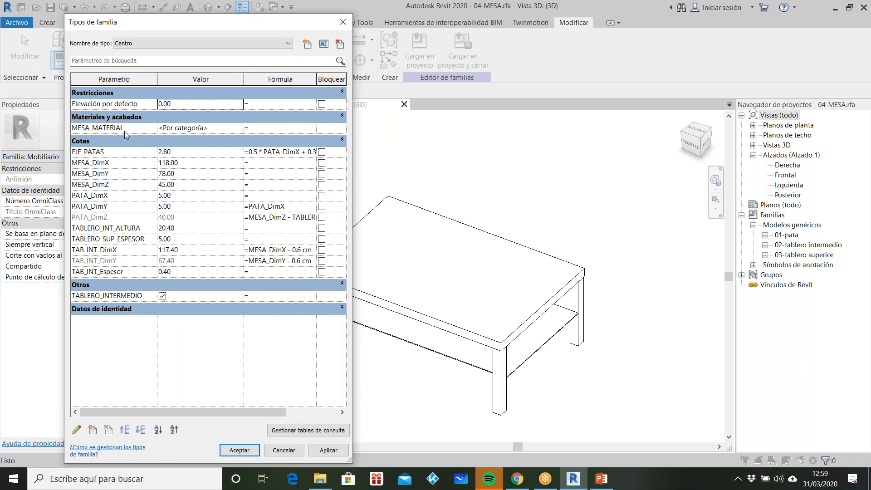
pyautogui.click(208, 128)
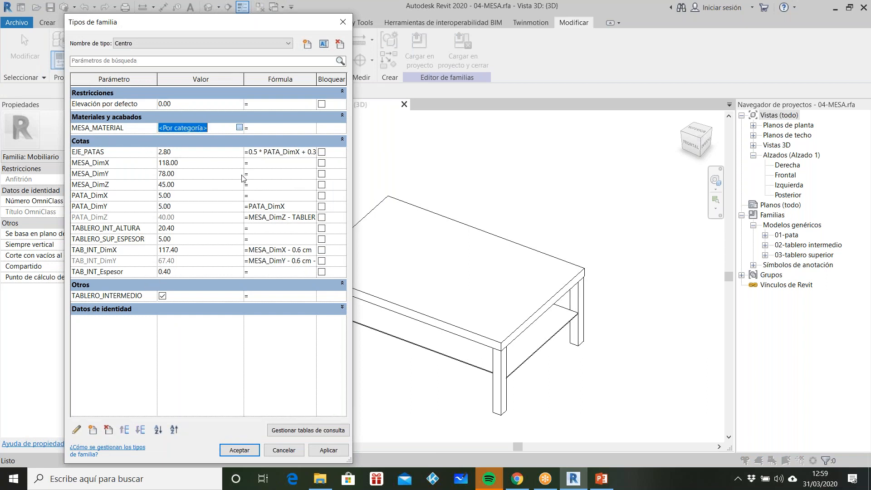
pyautogui.click(239, 127)
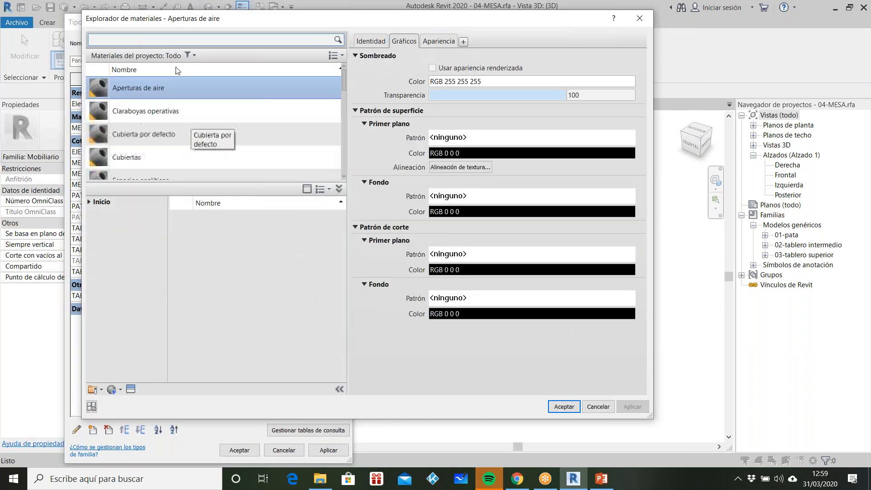
pyautogui.click(176, 40)
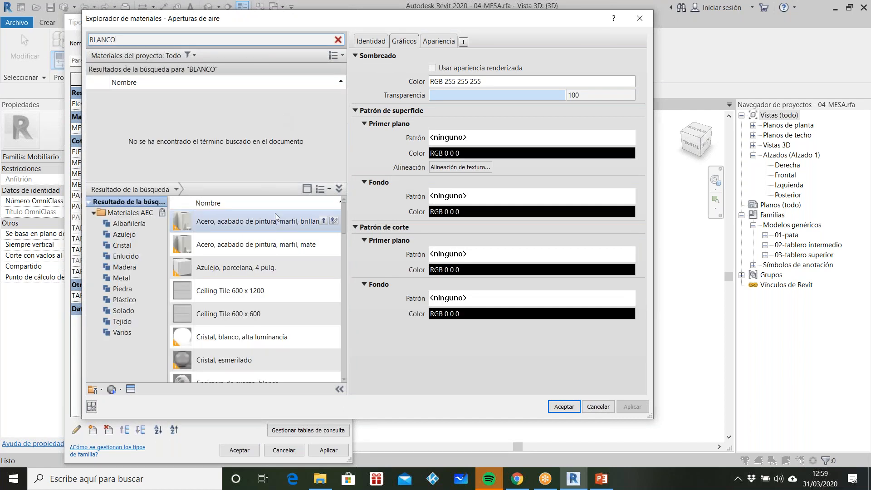
pyautogui.moveTo(138, 40); pyautogui.dragTo(33, 40)
pyautogui.moveTo(135, 40); pyautogui.dragTo(74, 40)
pyautogui.doubleClick(128, 40)
pyautogui.write('MADERA')
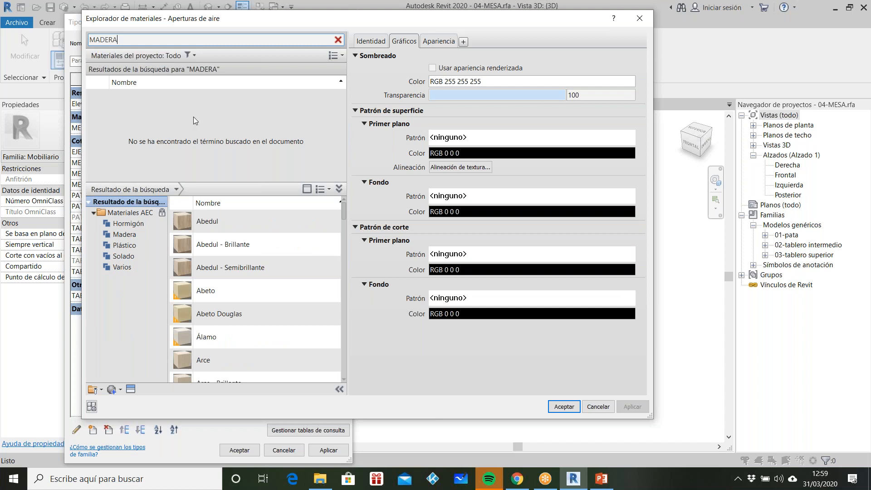
# Add the library material Abedul to the document and assign it to MESA_MATERIAL for the Centro type
pyautogui.click(213, 222)
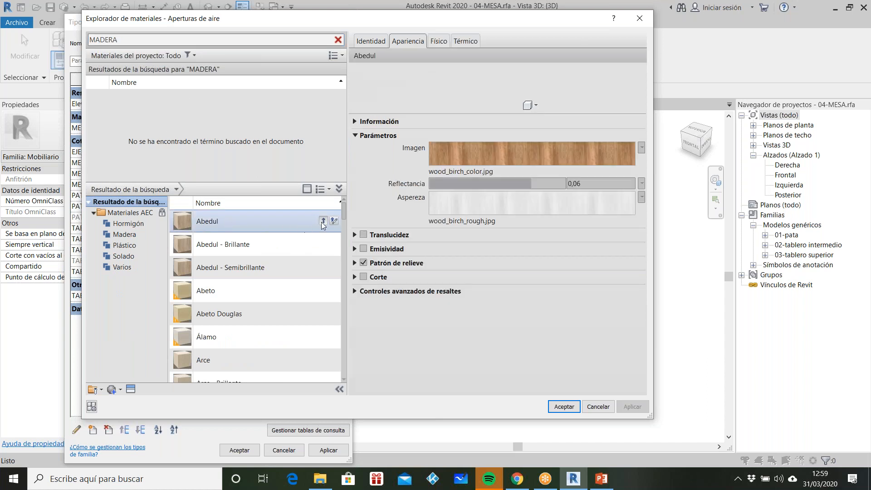
pyautogui.click(323, 221)
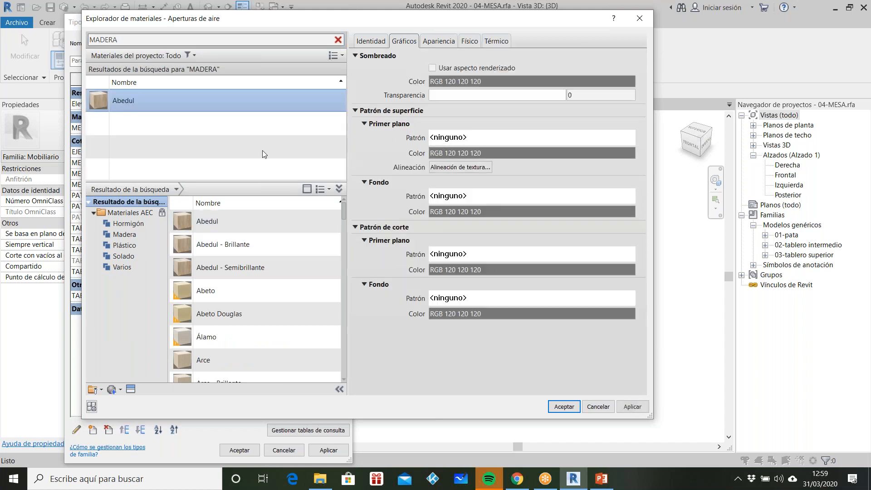
pyautogui.doubleClick(185, 97)
pyautogui.click(241, 129)
pyautogui.click(132, 86)
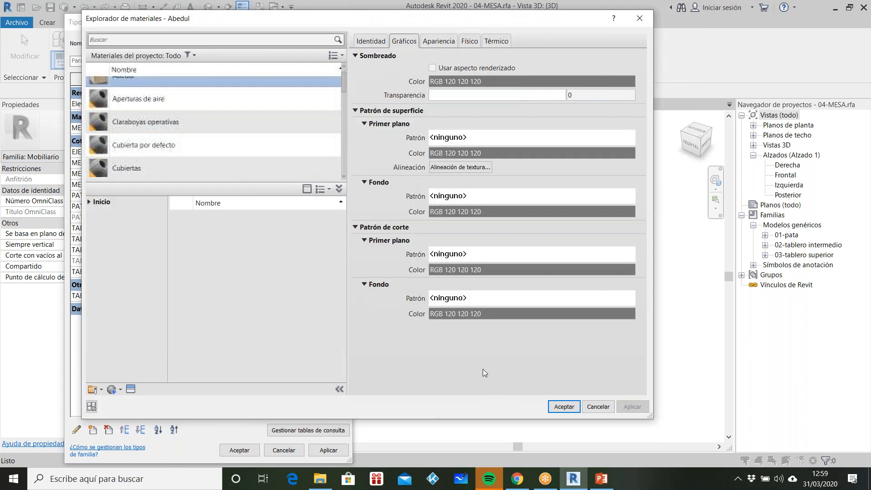
pyautogui.click(563, 405)
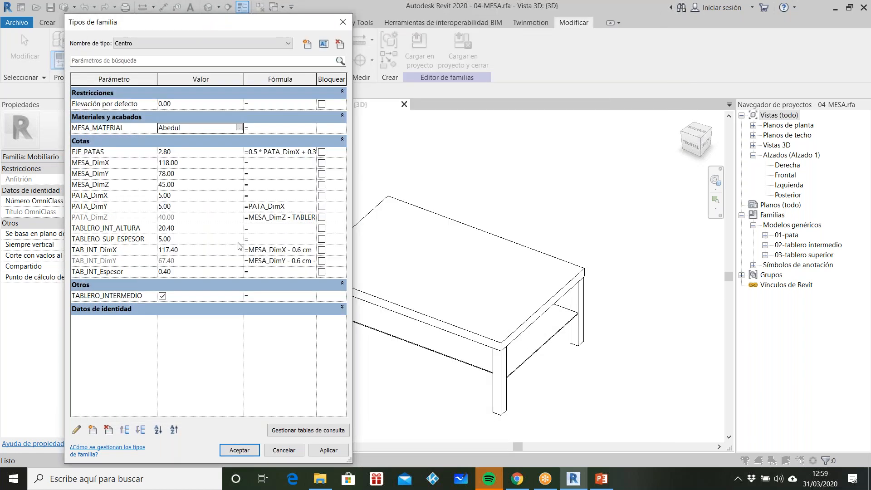
pyautogui.click(328, 451)
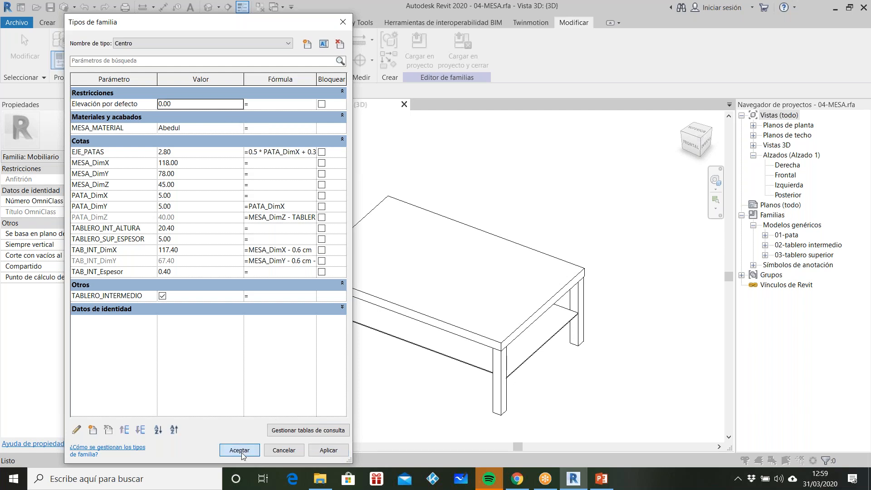
pyautogui.click(239, 451)
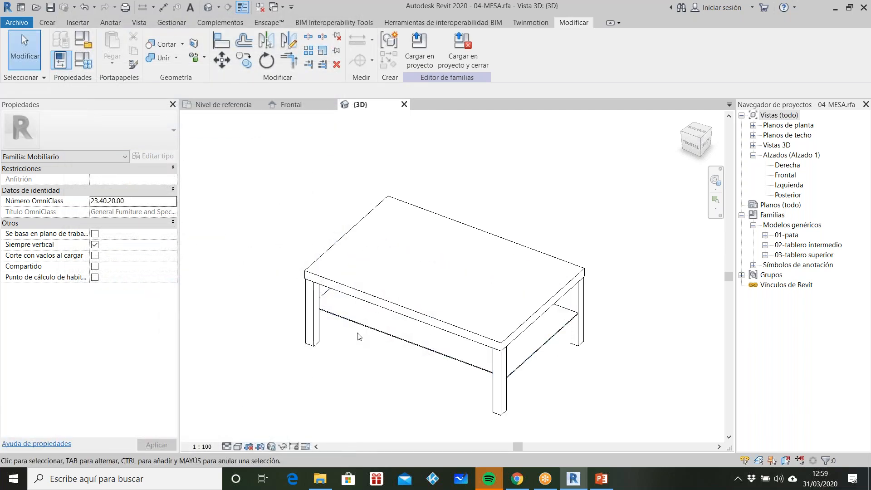
# Switch the family to the Auxiiar type and set its MESA_MATERIAL to Abedul
pyautogui.click(86, 62)
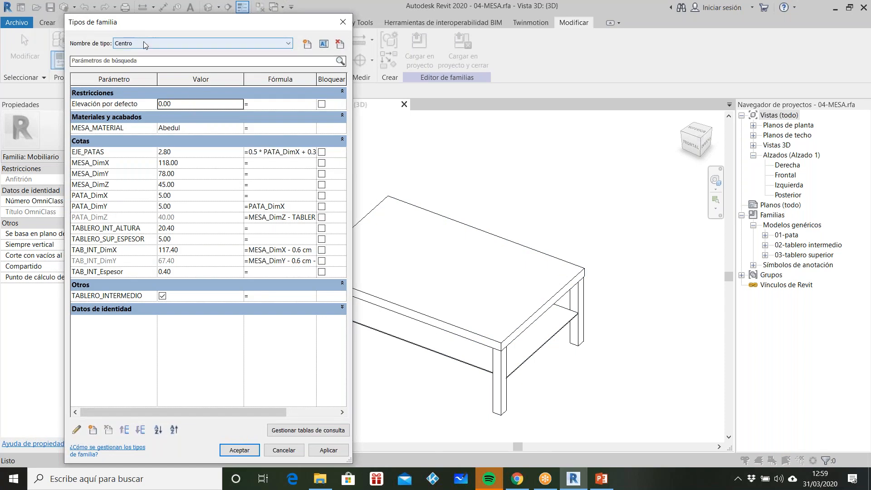
pyautogui.click(186, 129)
pyautogui.hotkey('ctrl', 'a')
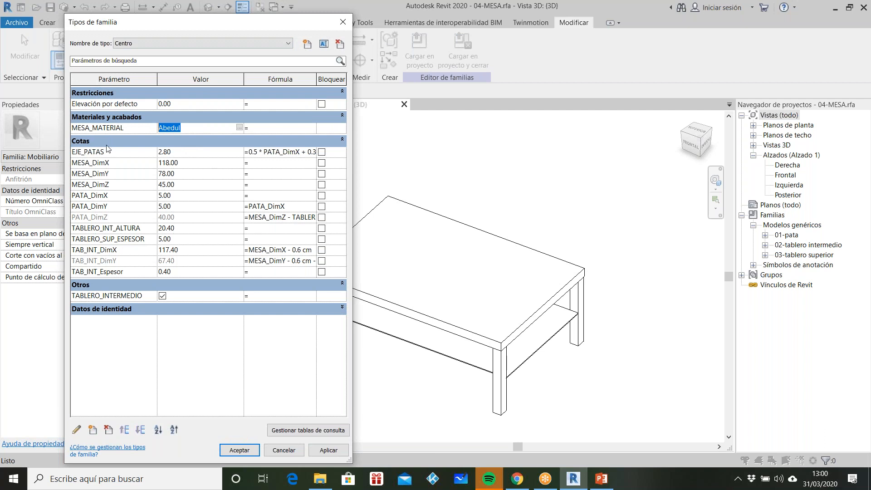
pyautogui.write('C')
pyautogui.press('Escape')
pyautogui.click(199, 43)
pyautogui.click(136, 56)
pyautogui.moveTo(213, 128); pyautogui.dragTo(143, 130)
pyautogui.write('Abedul')
pyautogui.click(328, 450)
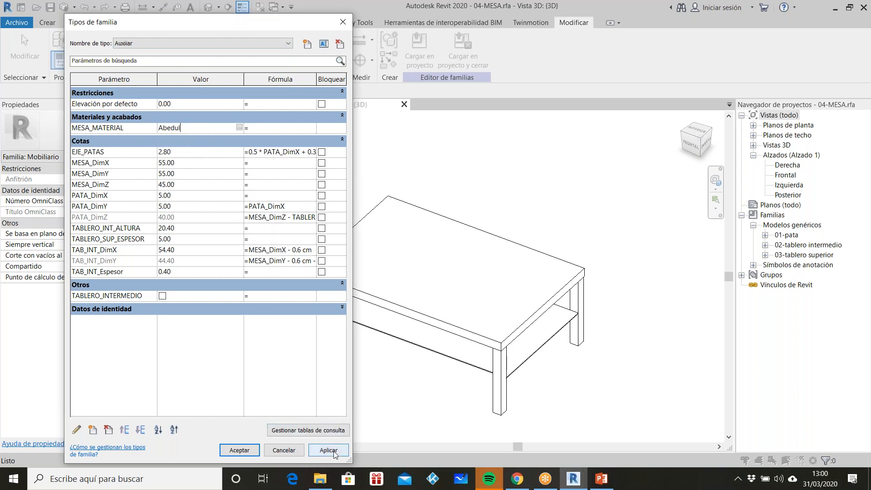
pyautogui.click(239, 450)
pyautogui.scroll(-2, 469, 325)
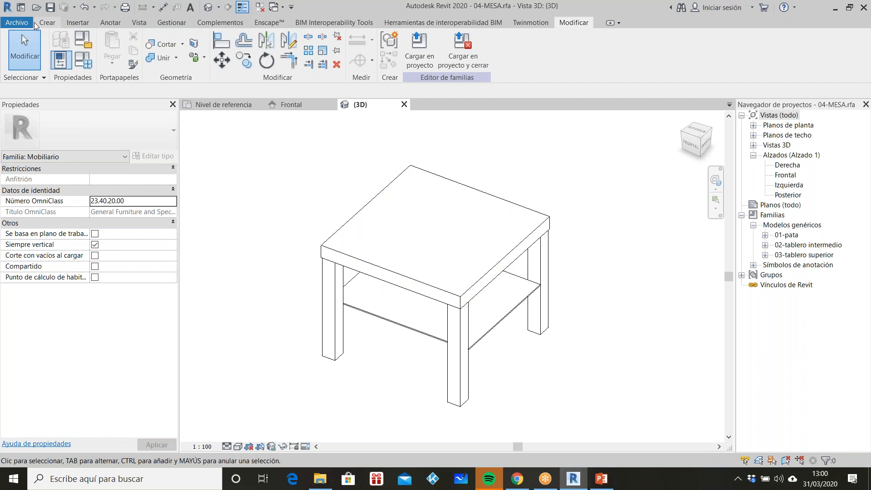
# Create a new project based on the Plantilla arquitectónica template
pyautogui.click(17, 23)
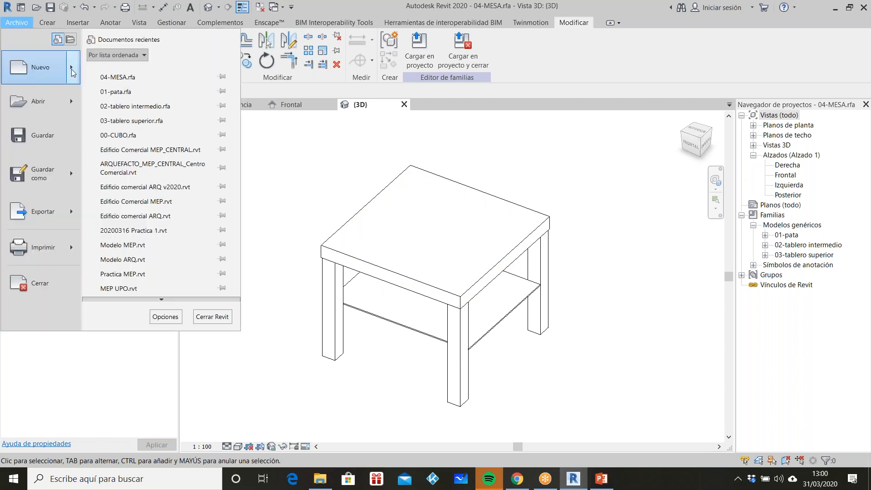
pyautogui.moveTo(73, 73)
pyautogui.click(132, 77)
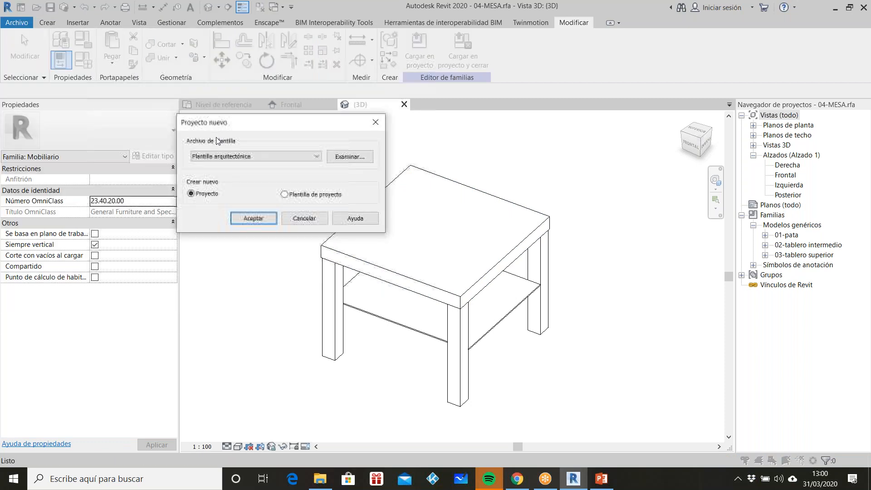
pyautogui.click(254, 219)
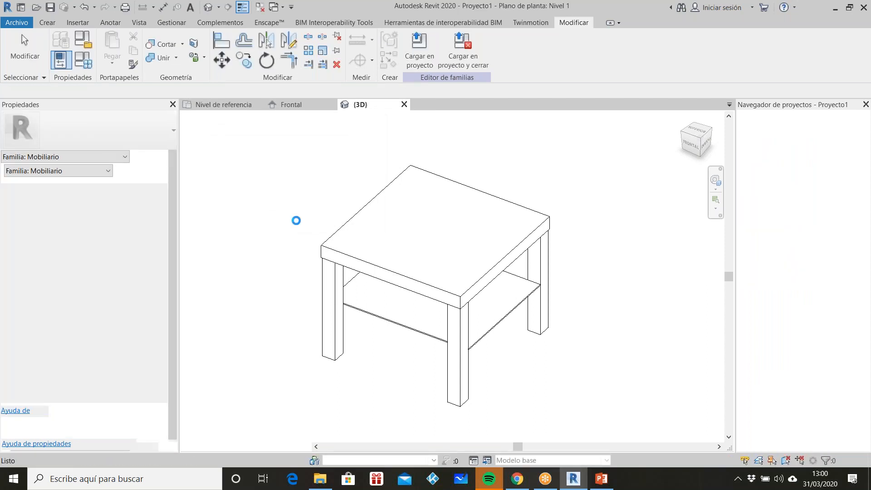
# Load the 04-MESA family into the new project and place one Auxiiar table on the Nivel 1 plan
pyautogui.click(370, 106)
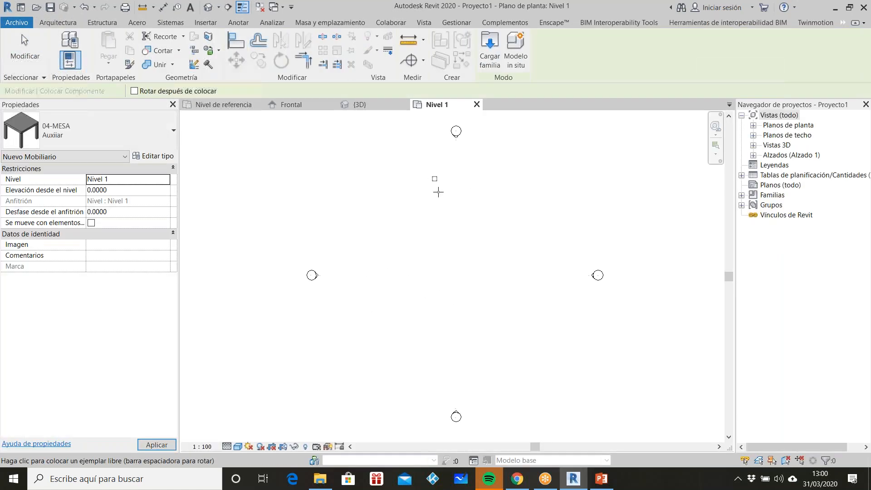
pyautogui.scroll(5, 449, 264)
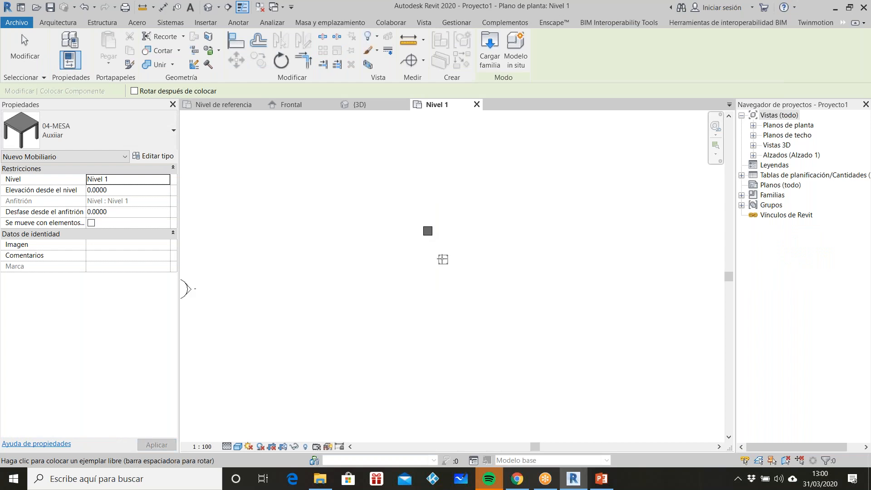
pyautogui.press('Escape')
# Copy the placed Auxiiar table a short distance to the right of the original in the Nivel 1 plan
pyautogui.scroll(2, 444, 251)
pyautogui.click(414, 201)
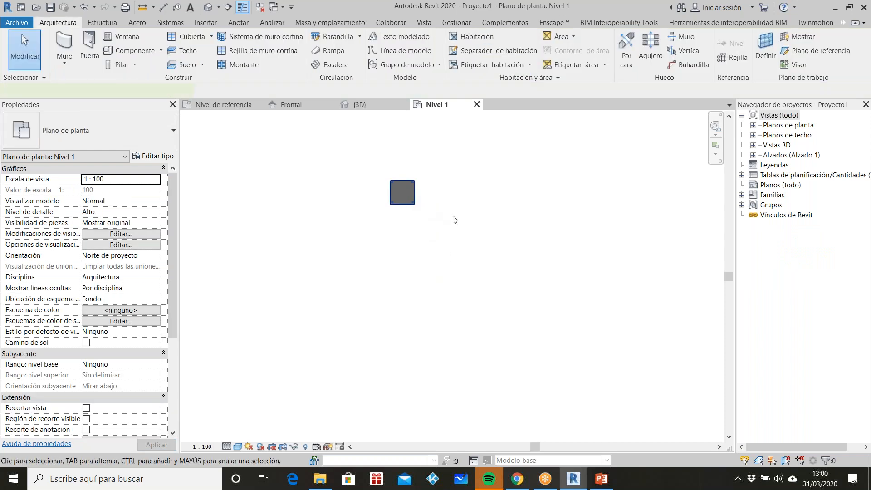
pyautogui.click(258, 59)
pyautogui.click(464, 260)
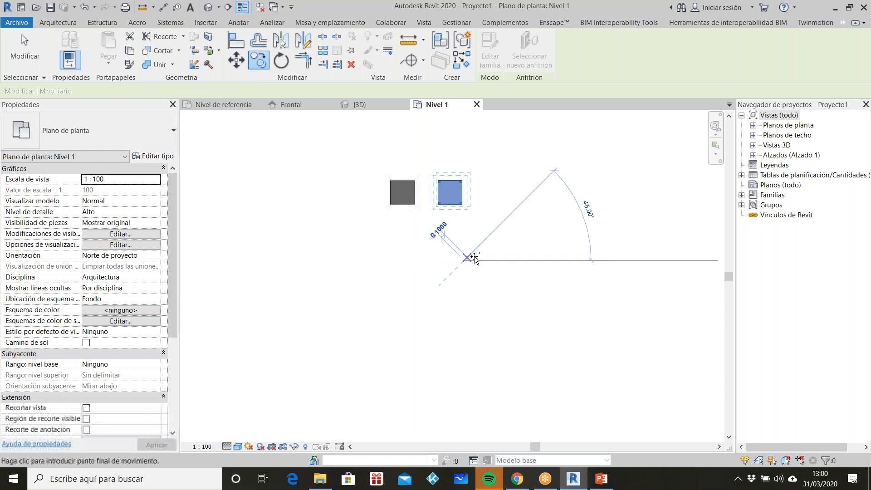
pyautogui.press('Escape')
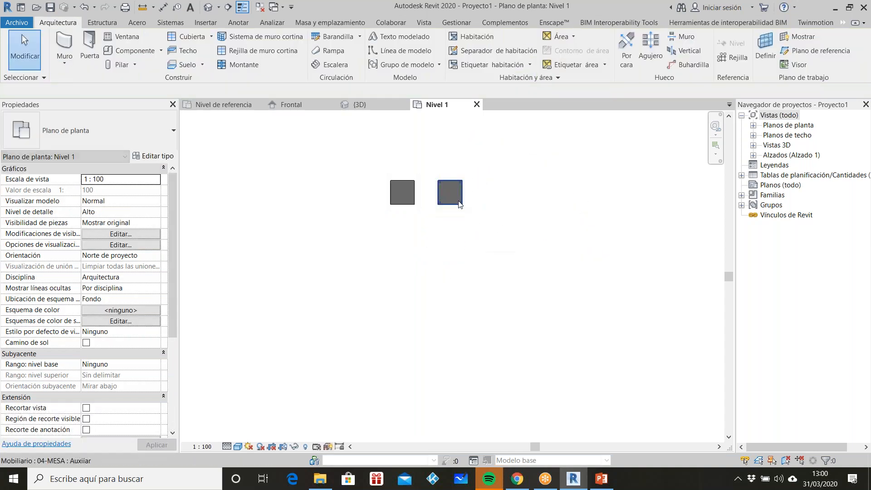
# Change the copied table's type to Centro
pyautogui.click(148, 135)
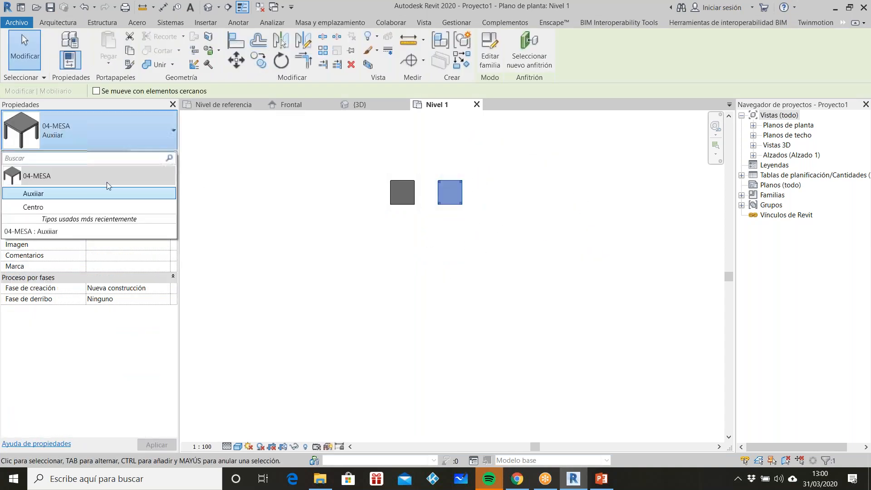
pyautogui.click(89, 207)
pyautogui.click(451, 264)
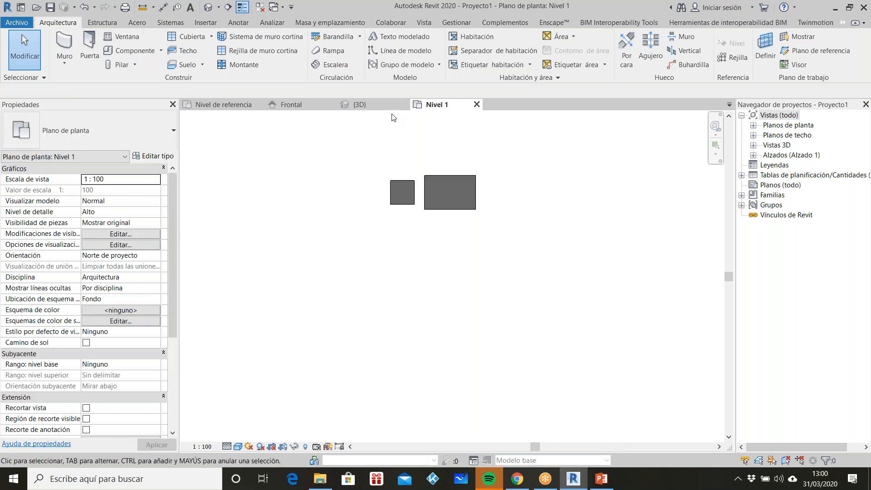
# Open the project's default 3D view and show both tables in the Realista visual style
pyautogui.click(208, 7)
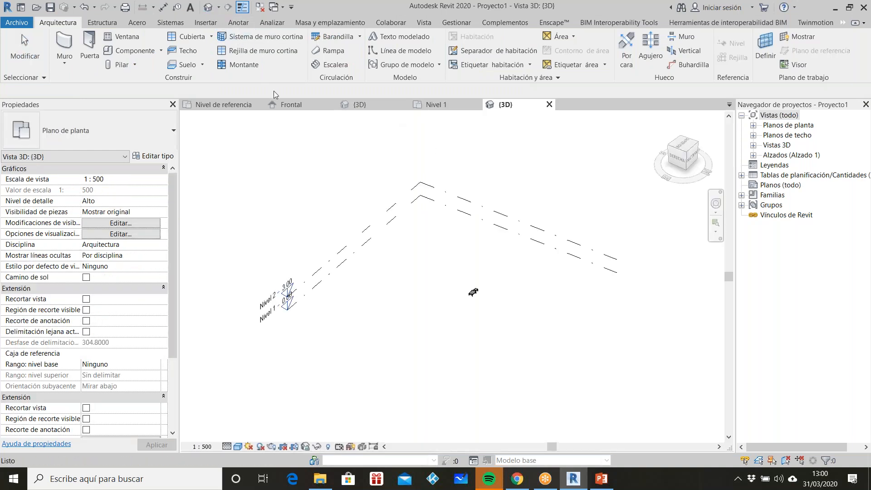
pyautogui.scroll(6, 492, 293)
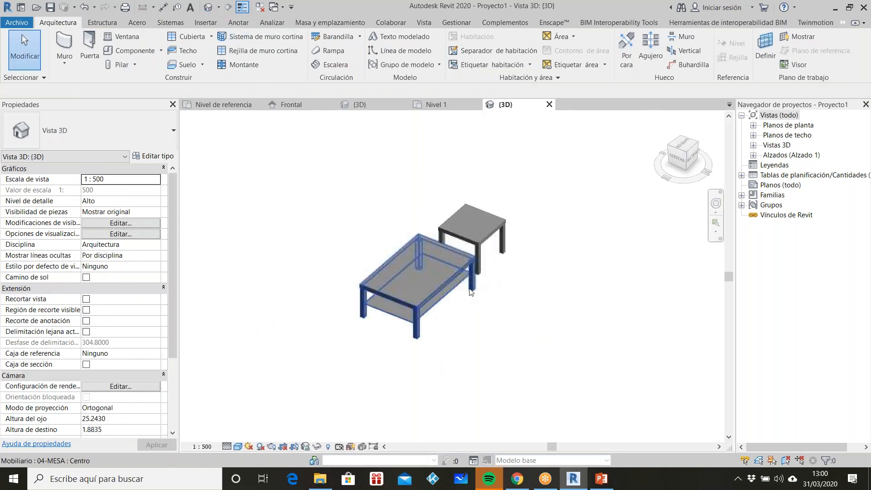
pyautogui.scroll(1, 501, 276)
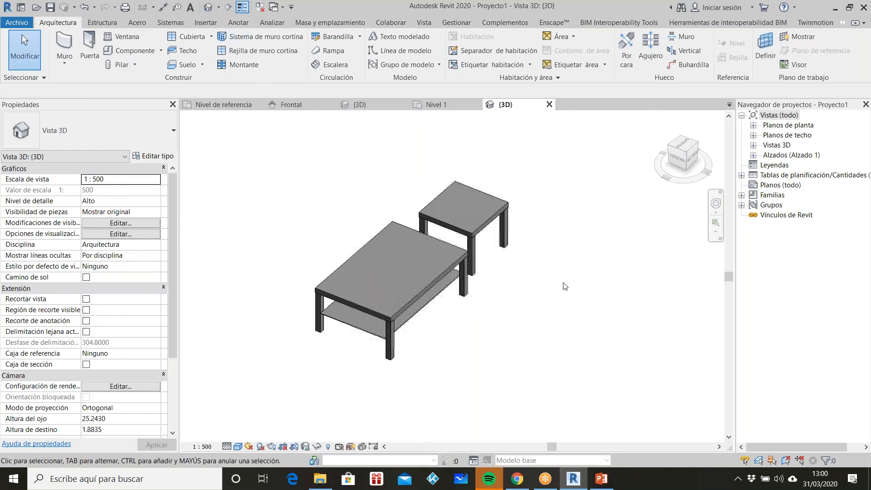
pyautogui.click(238, 447)
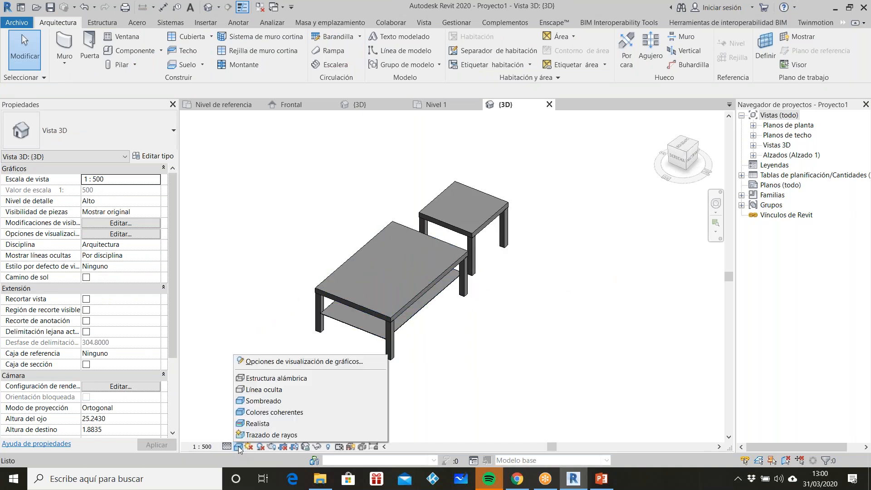
pyautogui.click(266, 426)
pyautogui.scroll(1, 470, 274)
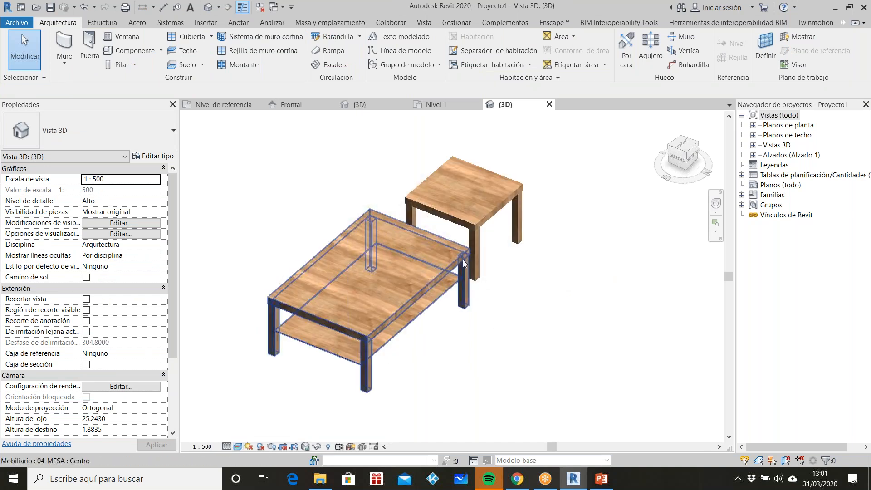
pyautogui.click(458, 294)
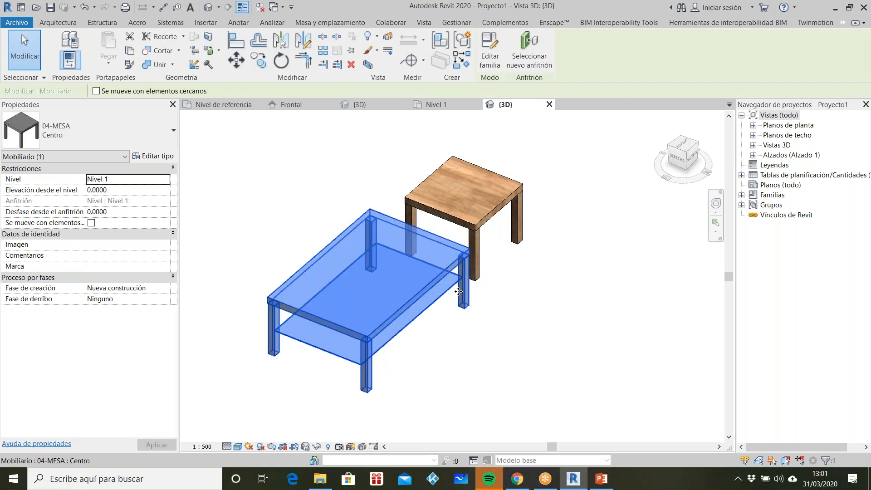
pyautogui.click(582, 290)
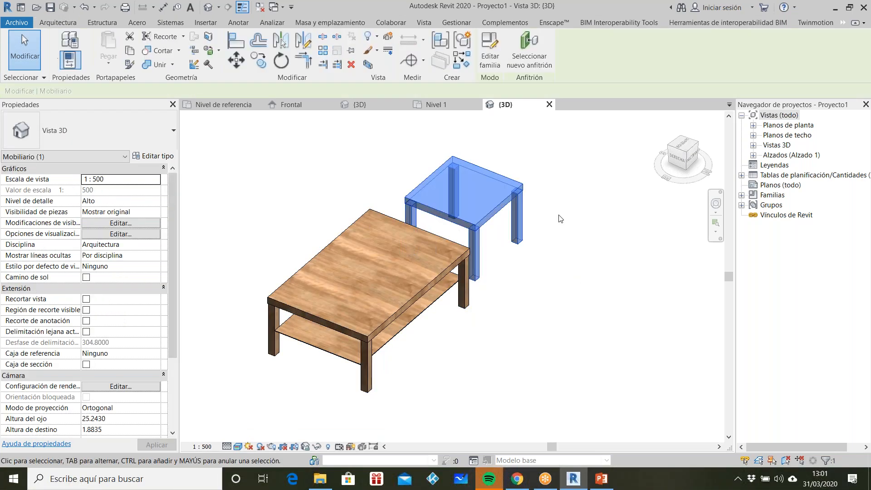
pyautogui.scroll(-2, 550, 253)
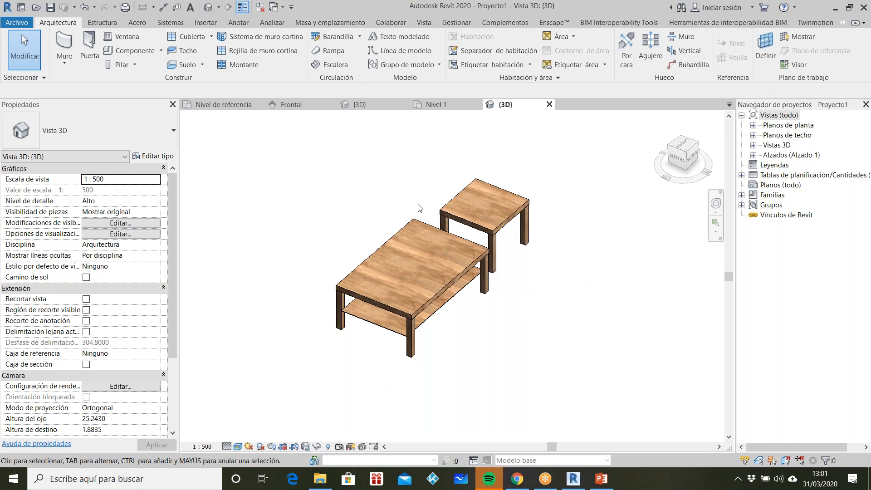
pyautogui.scroll(-2, 329, 218)
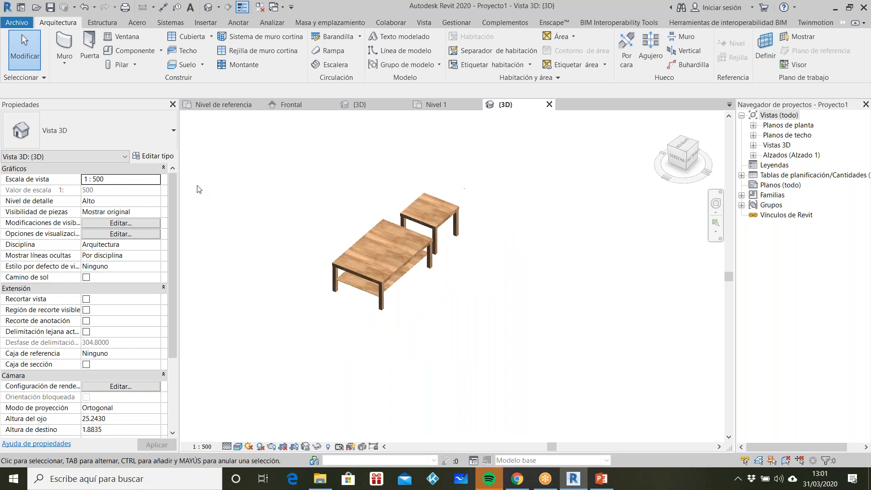
# Open the family file Ventana con persiana y cargadero.rfa from the parent folder and review its Nivel de referencia plan
pyautogui.click(40, 11)
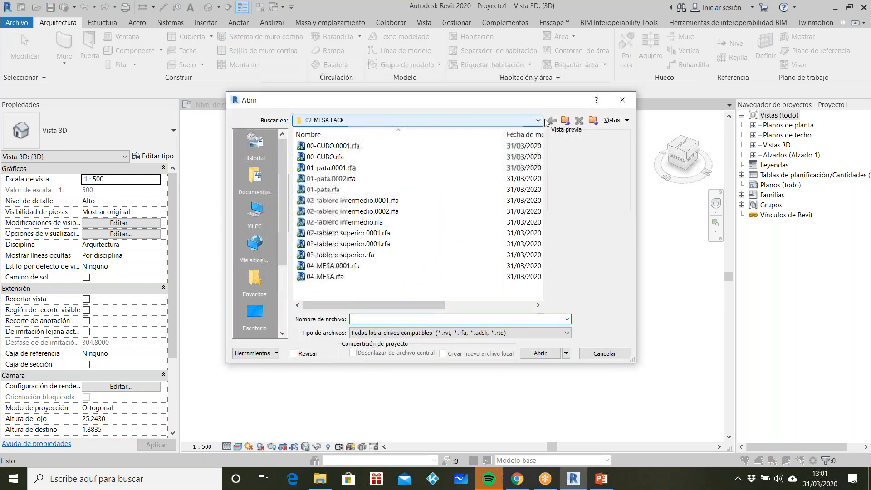
pyautogui.click(565, 120)
pyautogui.click(339, 183)
pyautogui.press('Return')
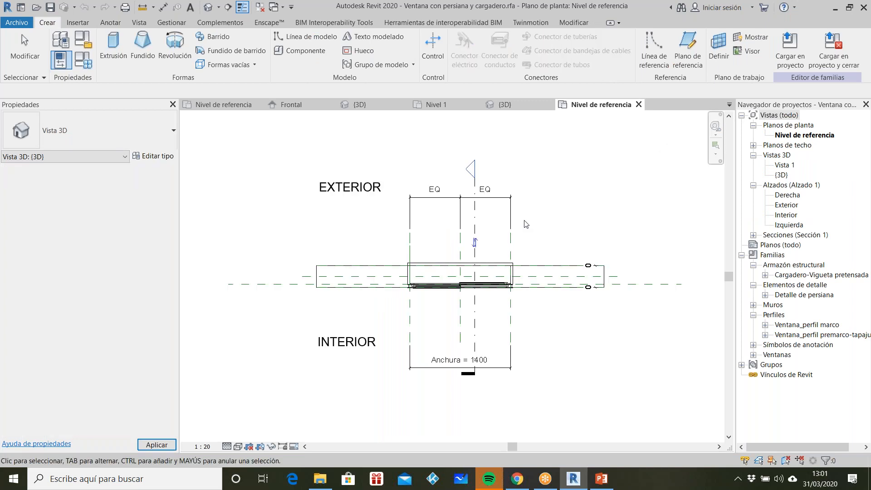
pyautogui.scroll(-1, 281, 208)
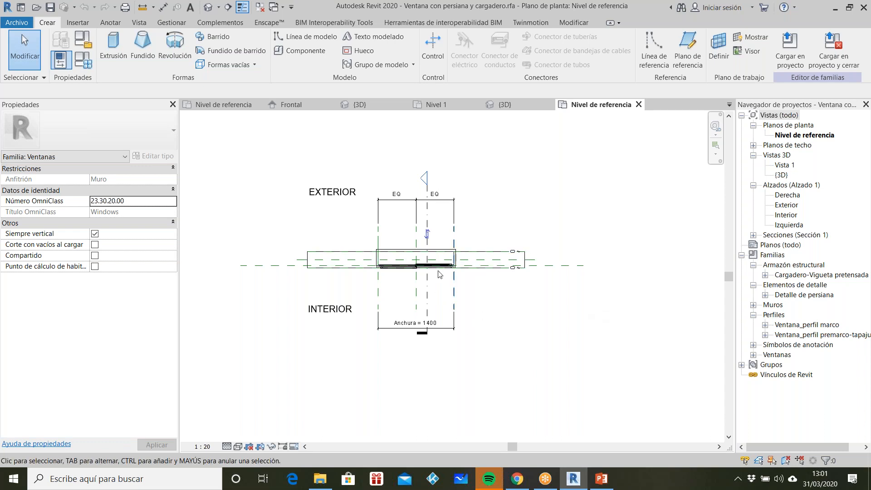
pyautogui.scroll(-1, 322, 272)
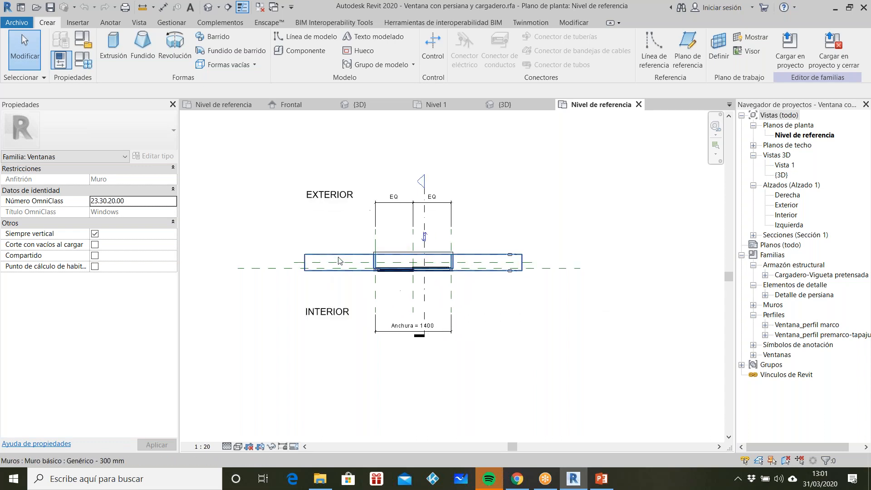
pyautogui.scroll(1, 338, 261)
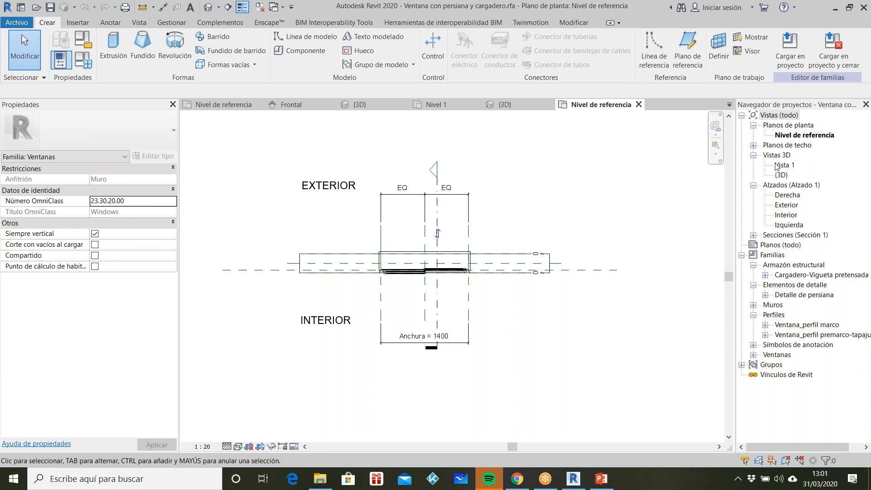
# Open the window family's Derecha elevation and examine the prestressed lintel beams around the shutter box
pyautogui.doubleClick(790, 196)
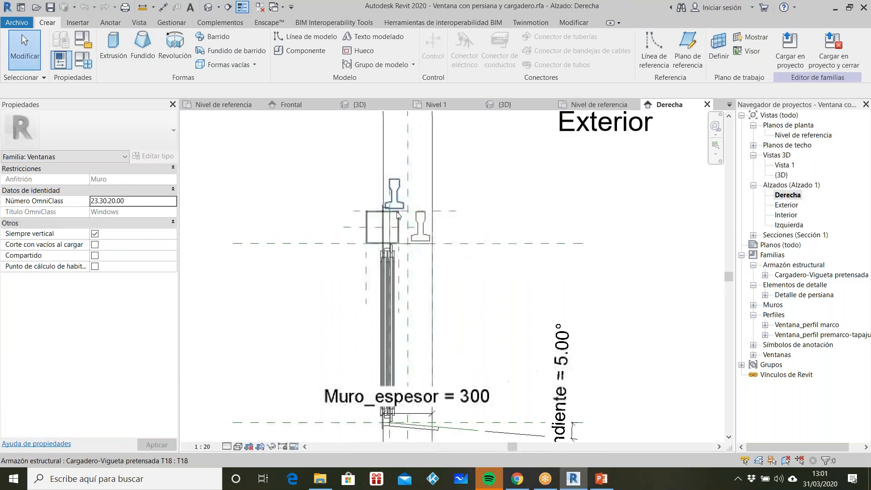
pyautogui.scroll(3, 398, 214)
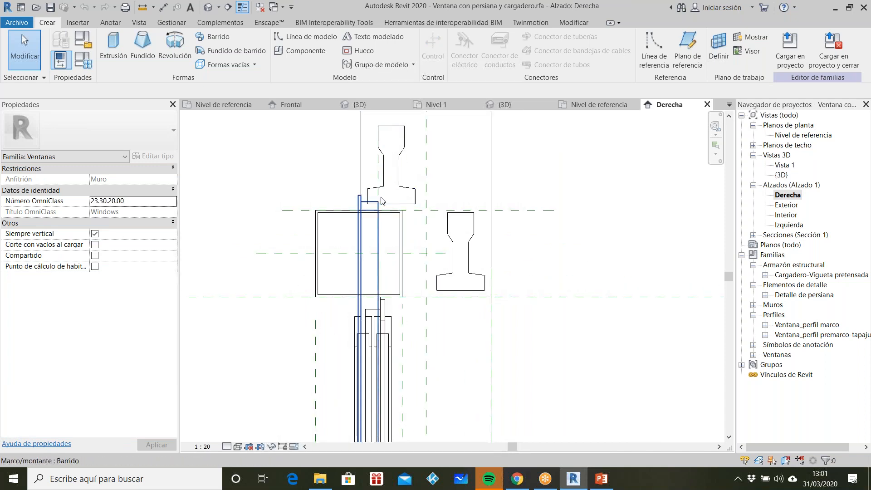
pyautogui.scroll(-4, 380, 195)
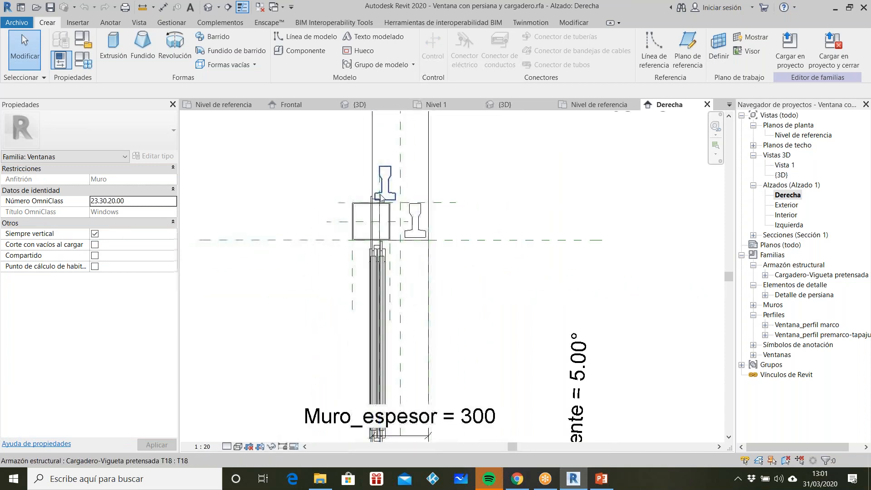
# Open the window family's default 3D view and inspect the lintels, the frame and the sill from the side
pyautogui.click(208, 7)
pyautogui.scroll(3, 647, 214)
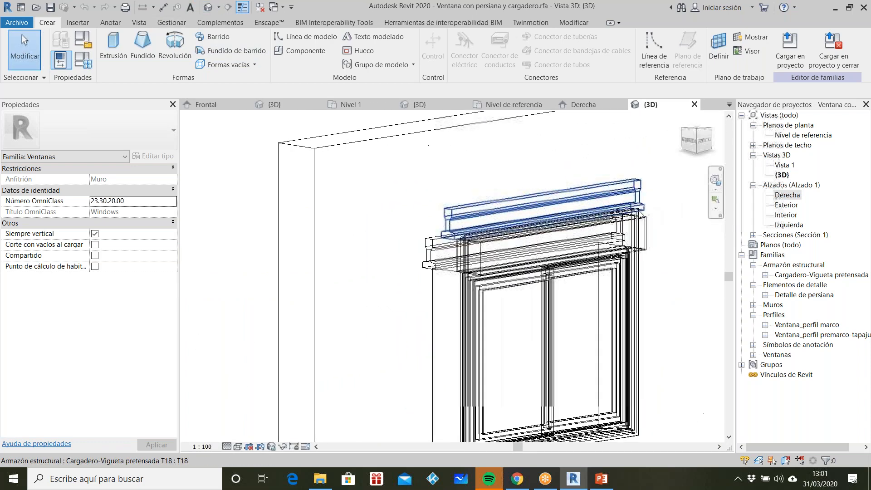
pyautogui.scroll(-1, 450, 188)
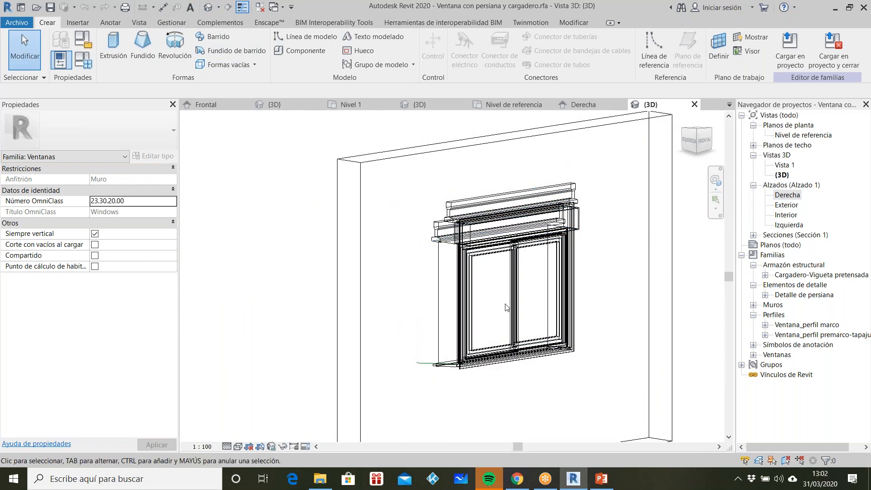
pyautogui.keyDown('shift'); pyautogui.moveTo(492, 299); pyautogui.dragTo(596, 280, button='middle'); pyautogui.keyUp('shift')
pyautogui.scroll(6, 511, 380)
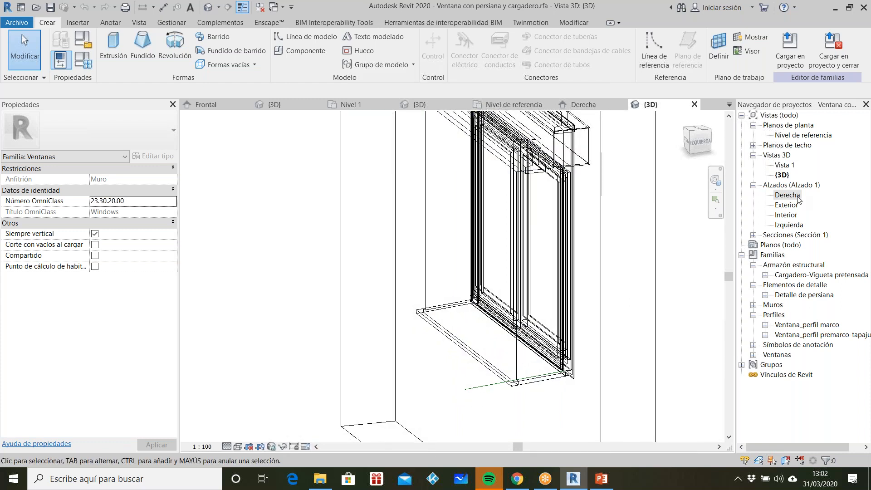
# Return to the Derecha elevation and examine the sloped sill, its Alfeizar_pendiente angle, the Muro_espesor dimension and the shutter box
pyautogui.doubleClick(787, 195)
pyautogui.scroll(4, 462, 364)
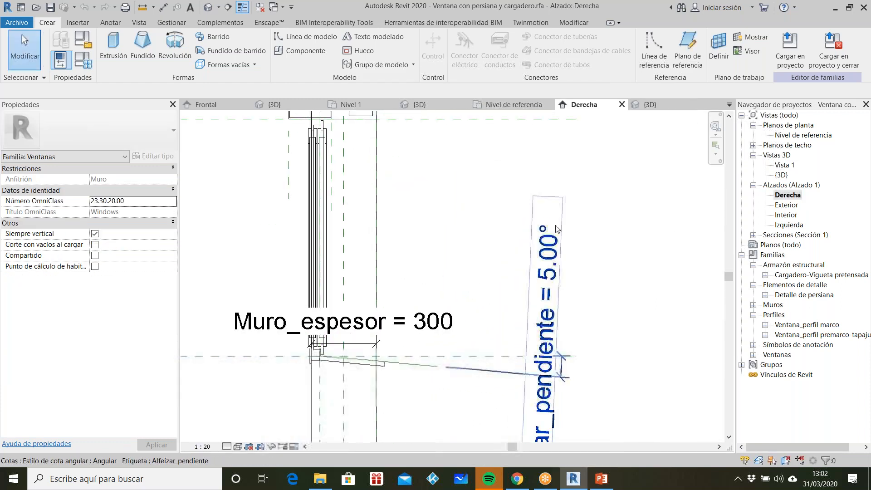
pyautogui.scroll(-3, 555, 228)
pyautogui.scroll(2, 454, 330)
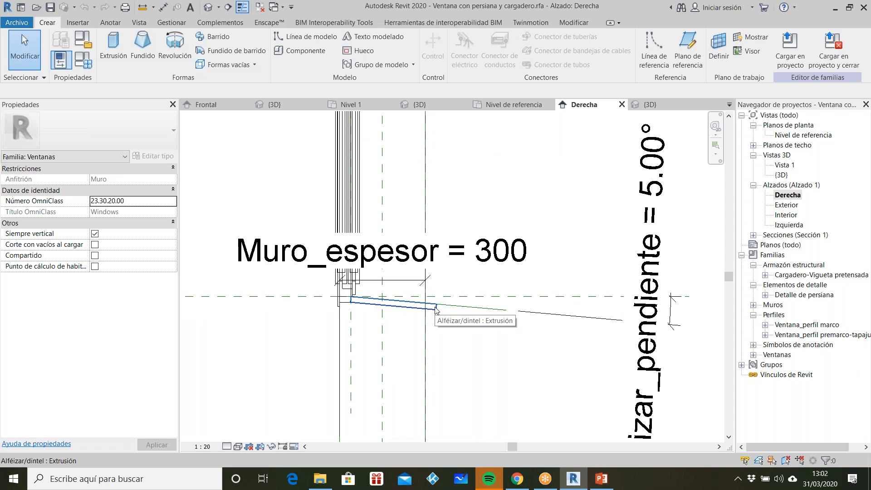
pyautogui.scroll(-4, 479, 347)
pyautogui.scroll(3, 472, 242)
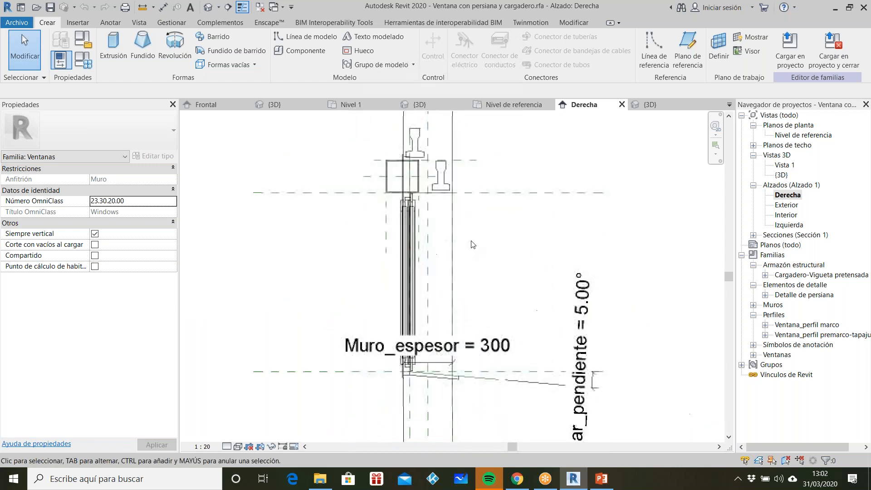
pyautogui.scroll(-3, 481, 204)
pyautogui.scroll(2, 480, 206)
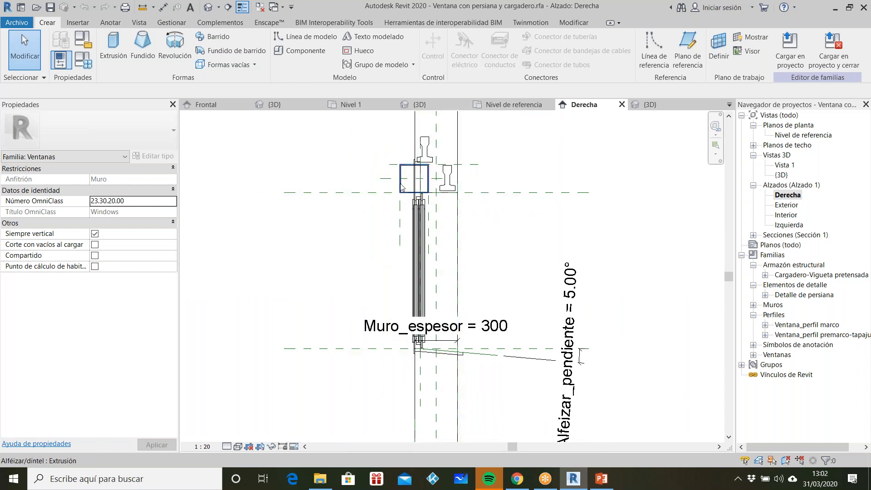
pyautogui.scroll(3, 401, 186)
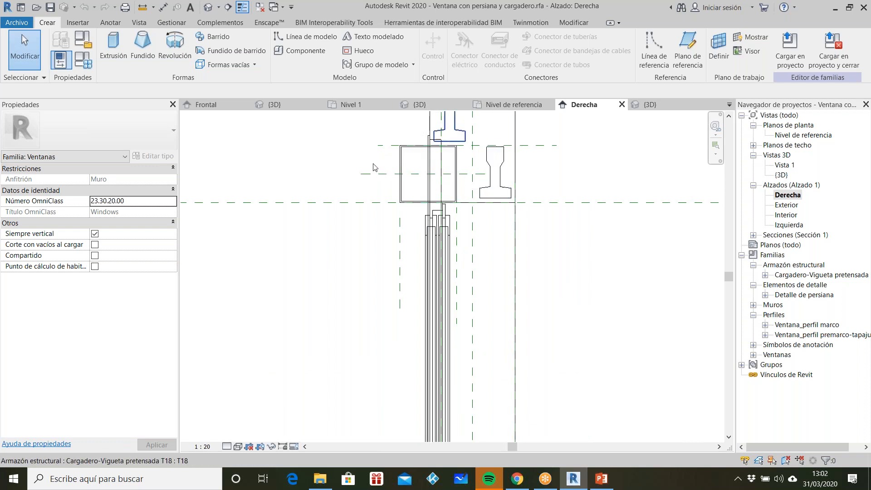
pyautogui.scroll(-3, 458, 232)
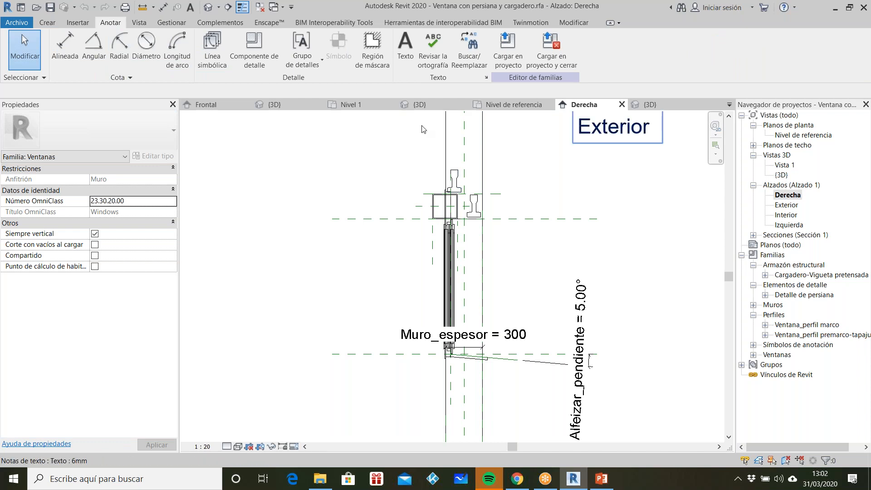
# Close the window family's Derecha, 3D and Nivel de referencia views and review both tables in the project's 3D view
pyautogui.click(621, 105)
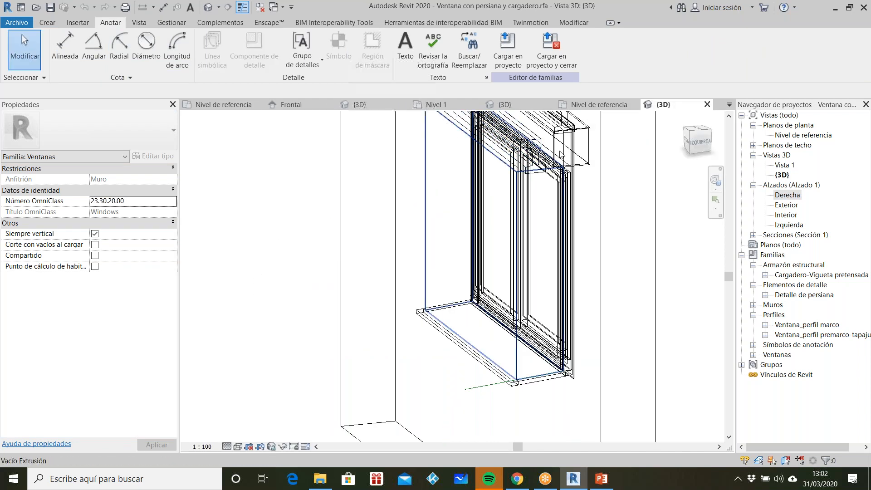
pyautogui.click(707, 104)
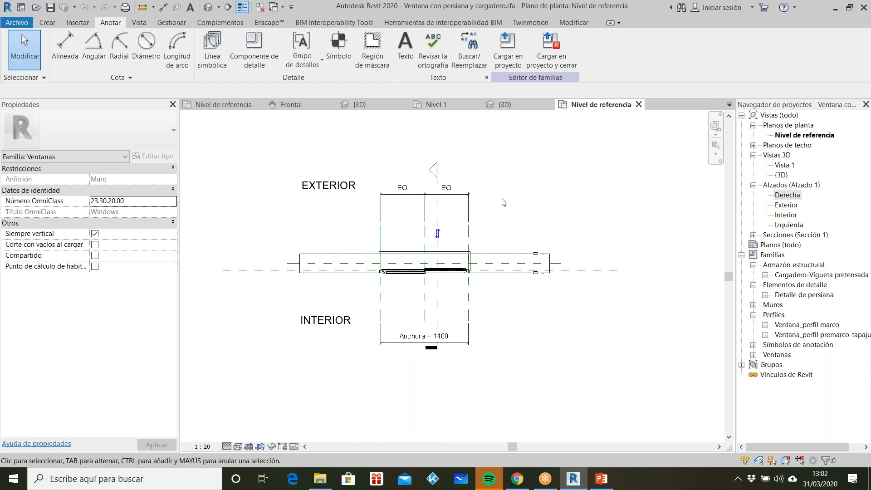
pyautogui.click(639, 104)
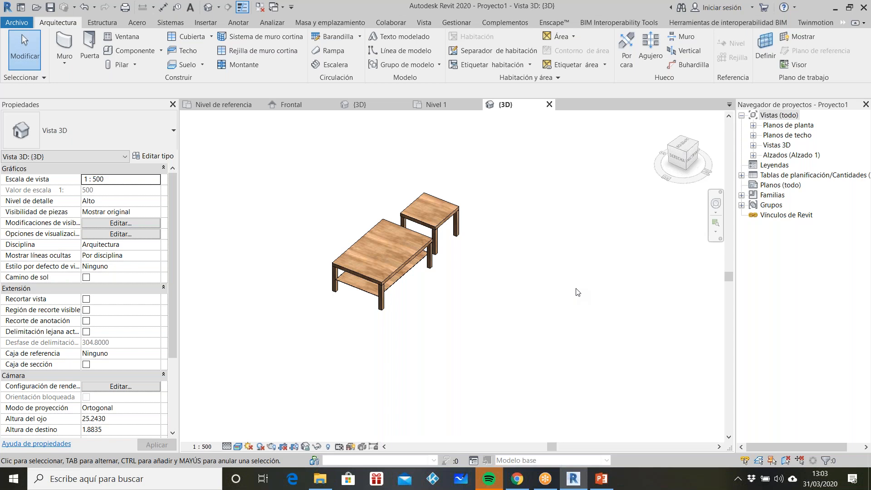
pyautogui.scroll(4, 379, 248)
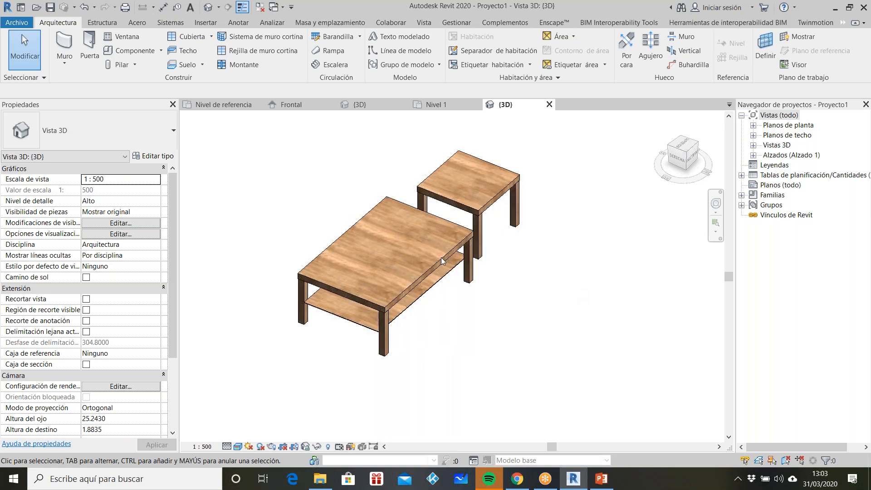
pyautogui.scroll(-3, 517, 298)
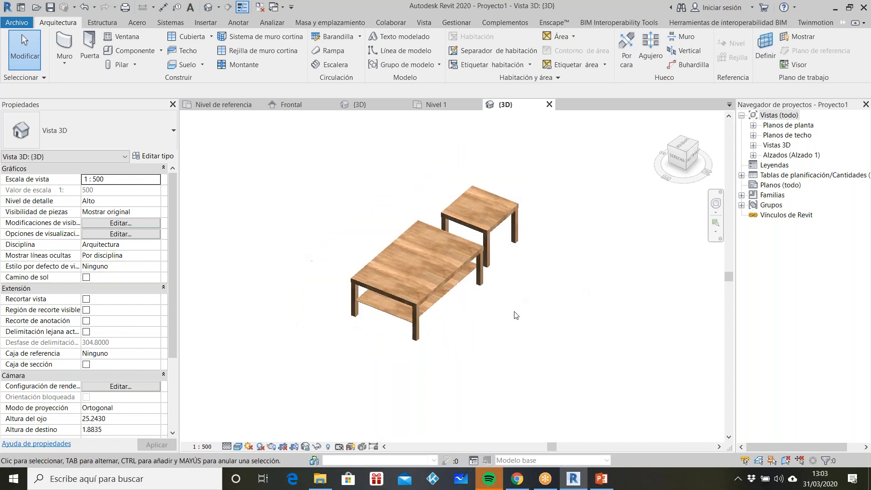